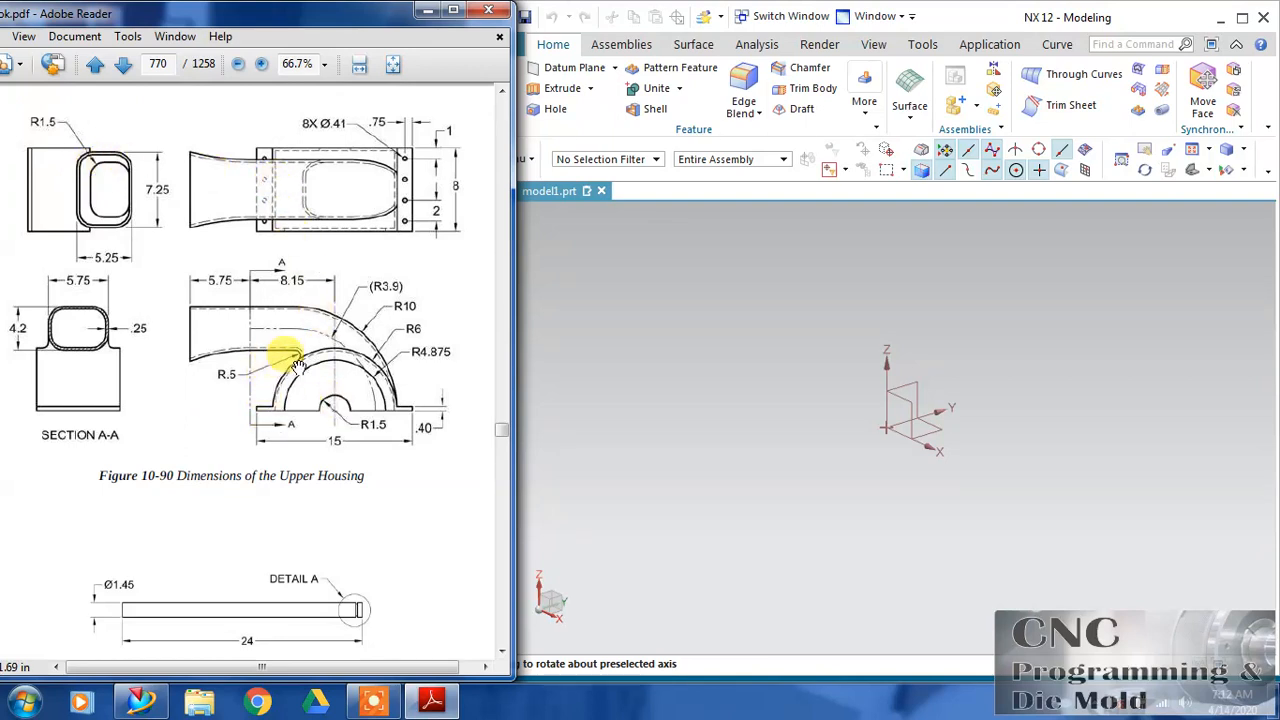
Step: Create a sketch on the XZ datum plane, using the X axis as horizontal reference and reversing the plane normal
{"action": "left_click", "coordinate": [664, 386]}
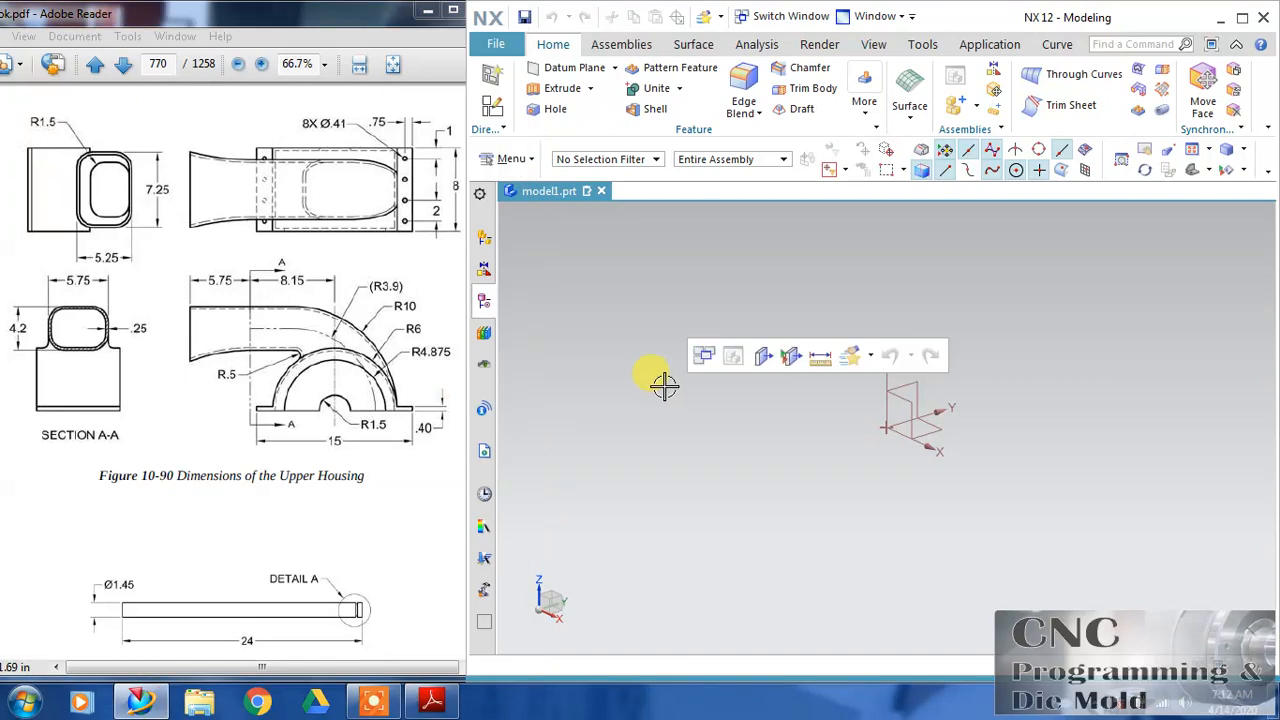
{"action": "left_click", "coordinate": [493, 104]}
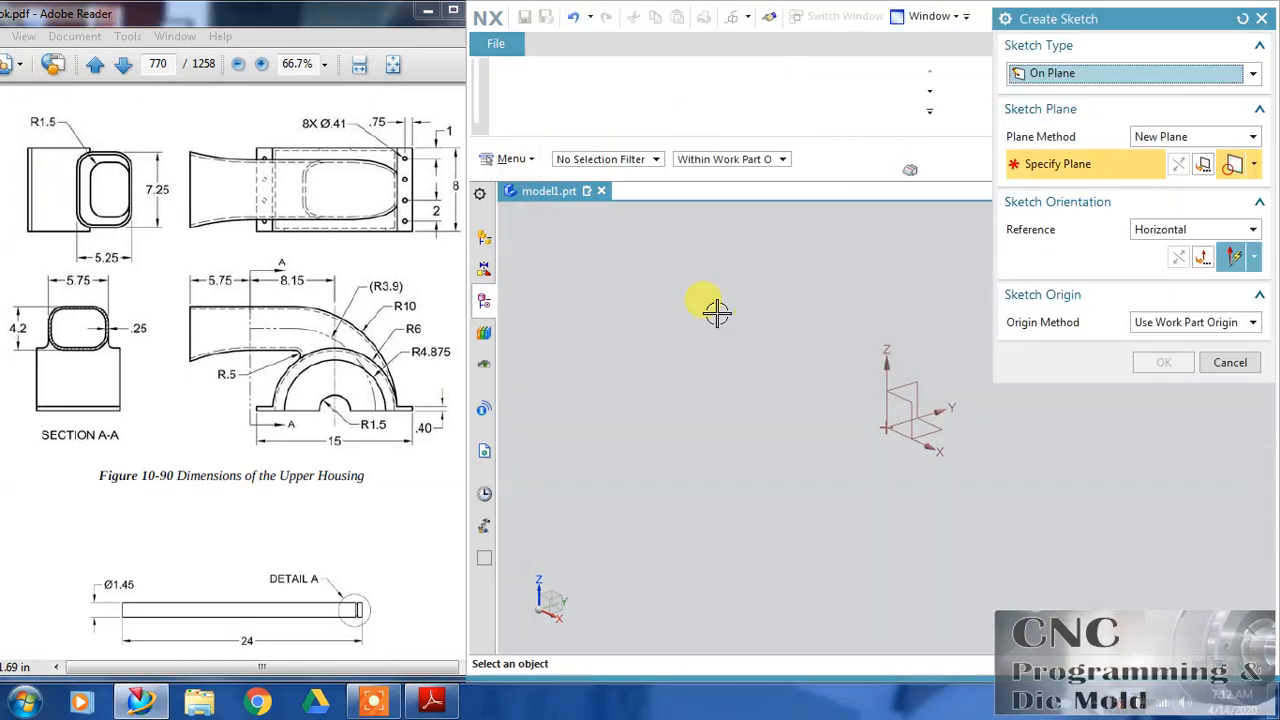
{"action": "left_click", "coordinate": [893, 390]}
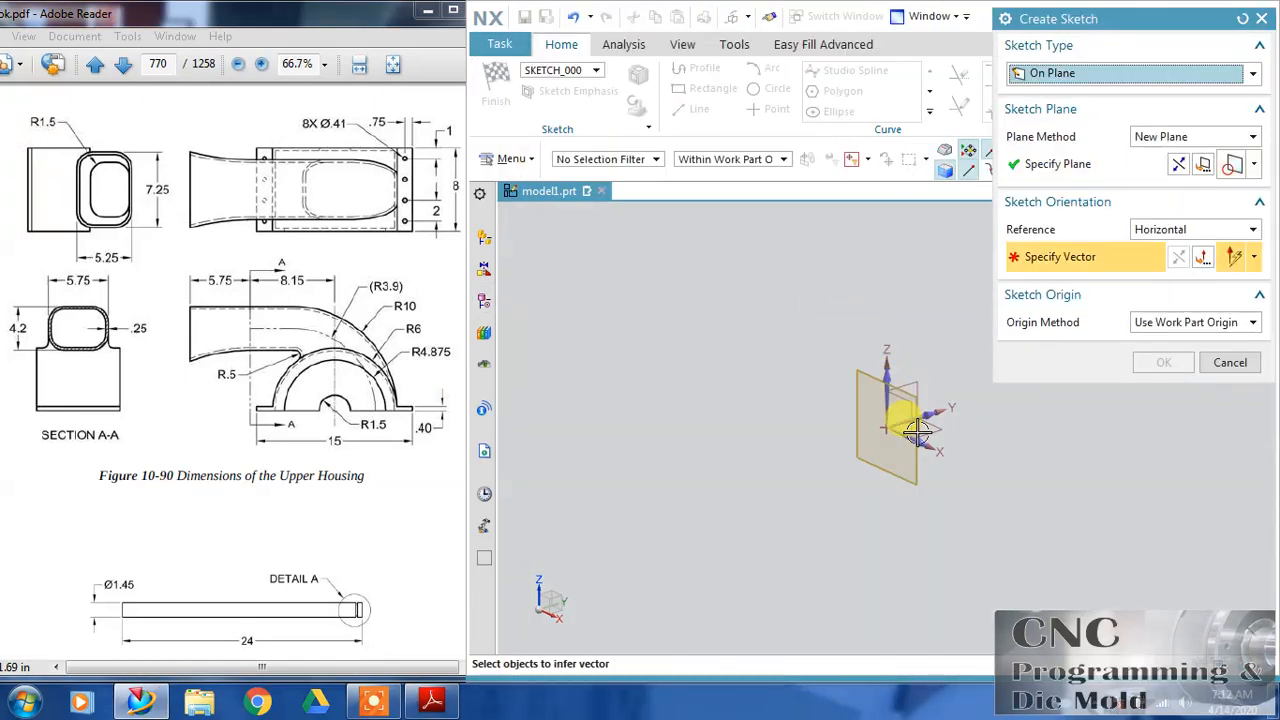
{"action": "left_click", "coordinate": [926, 444]}
{"action": "left_click", "coordinate": [1140, 166]}
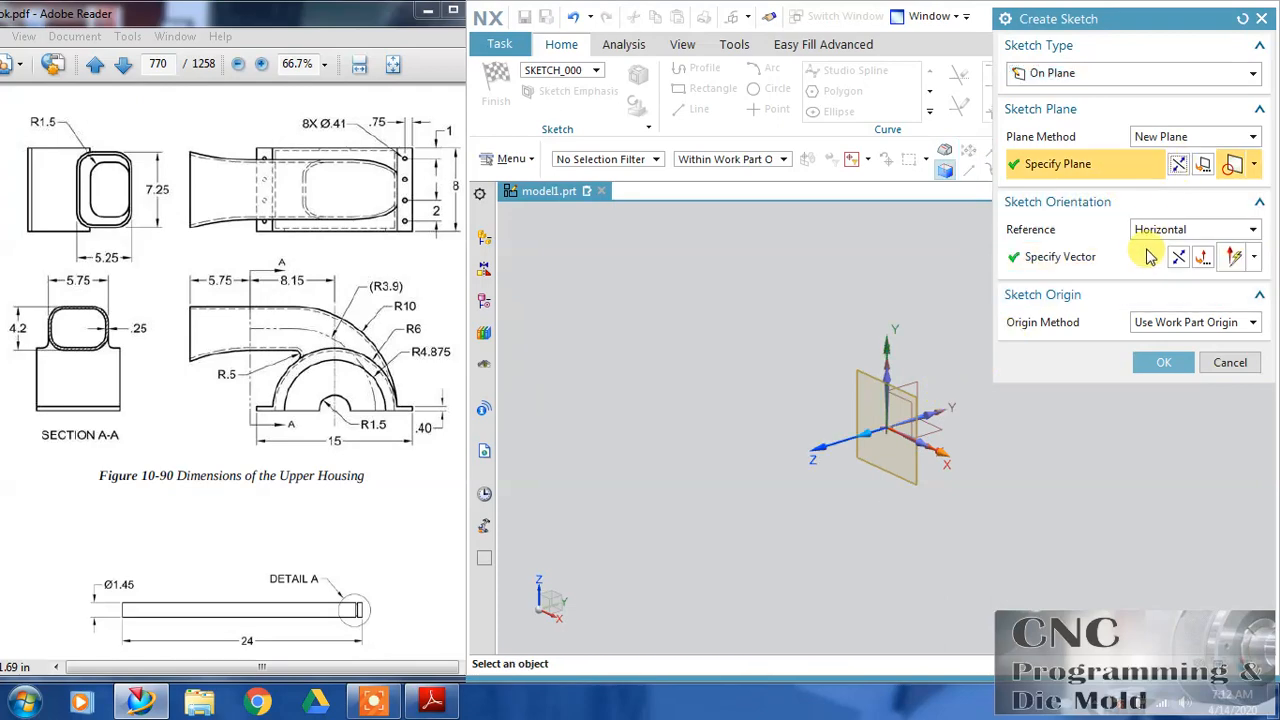
{"action": "left_click", "coordinate": [1160, 362]}
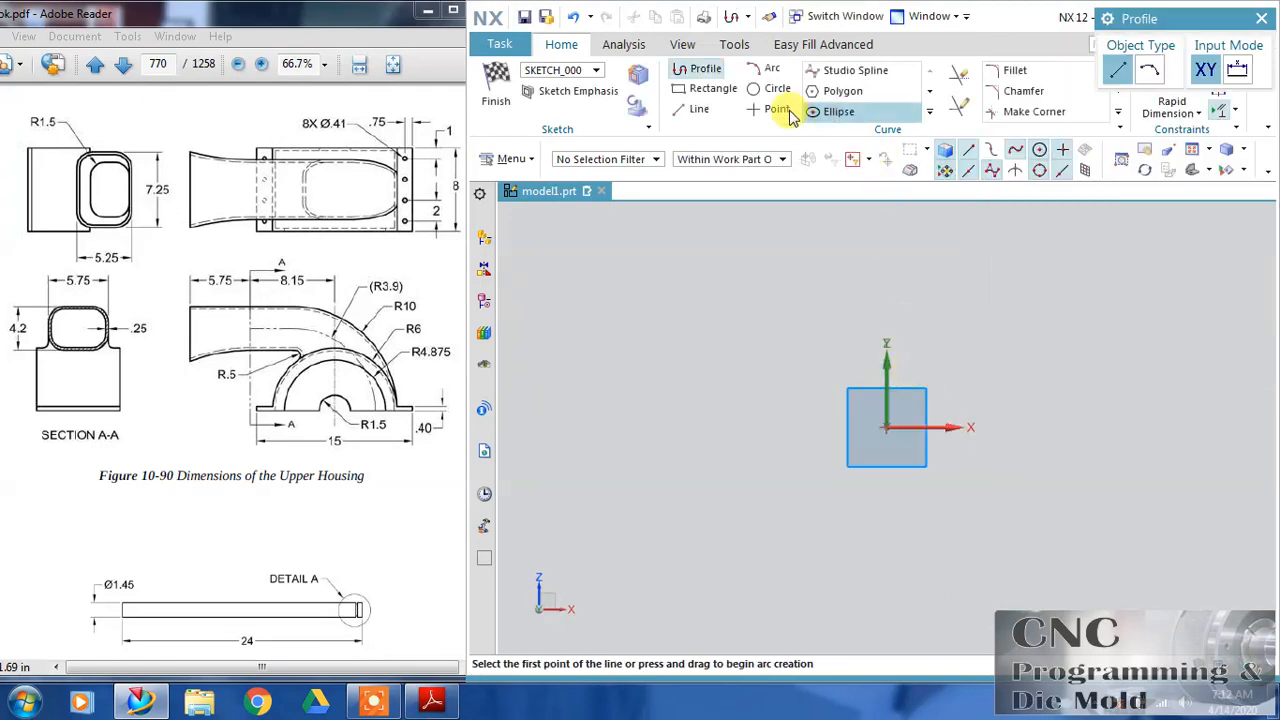
Step: Draw a 12 mm diameter circle centred on the sketch origin
{"action": "left_click", "coordinate": [776, 89]}
{"action": "middle_click_drag", "start_coordinate": [813, 387], "coordinate": [727, 387], "text": "shift"}
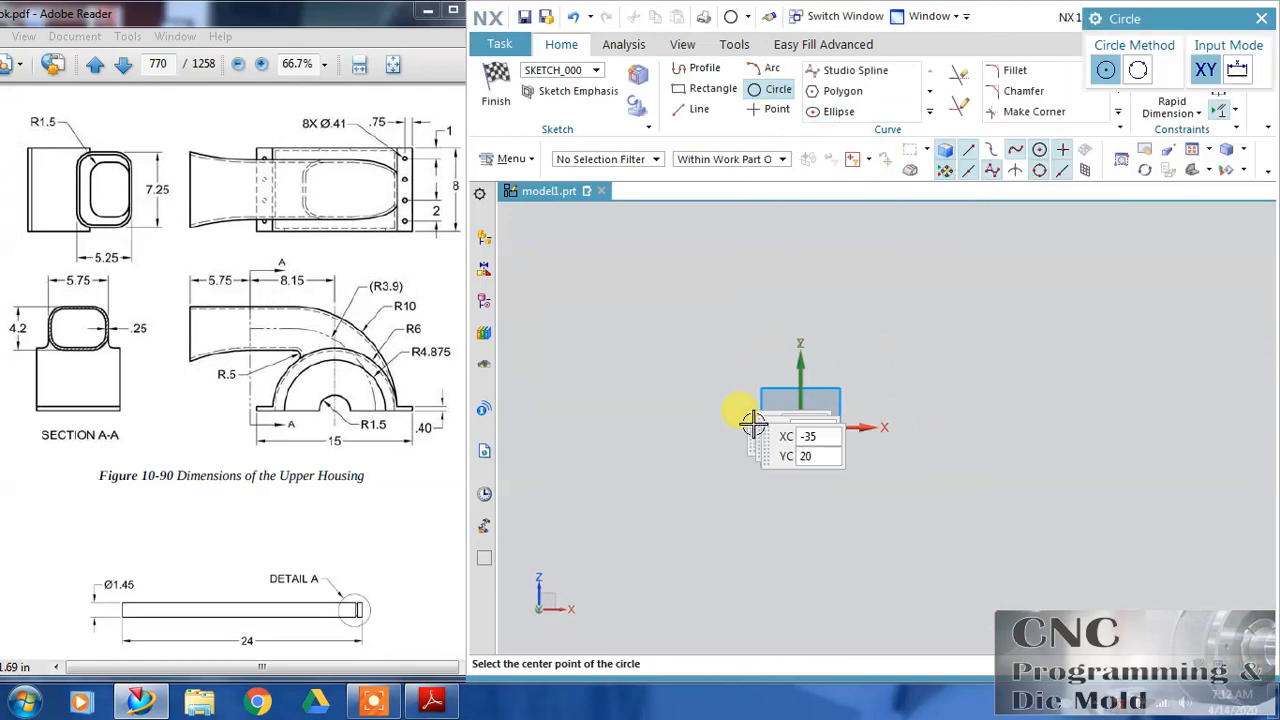
{"action": "left_click", "coordinate": [801, 428]}
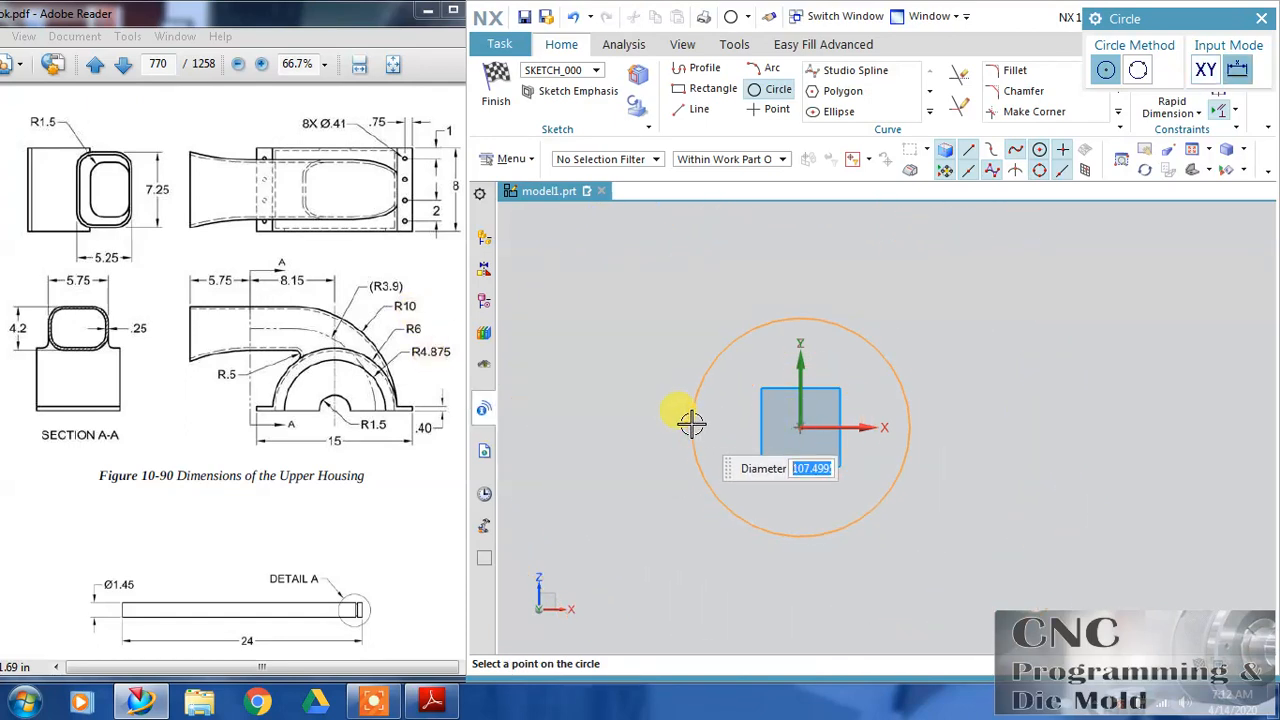
{"action": "key", "text": "Return"}
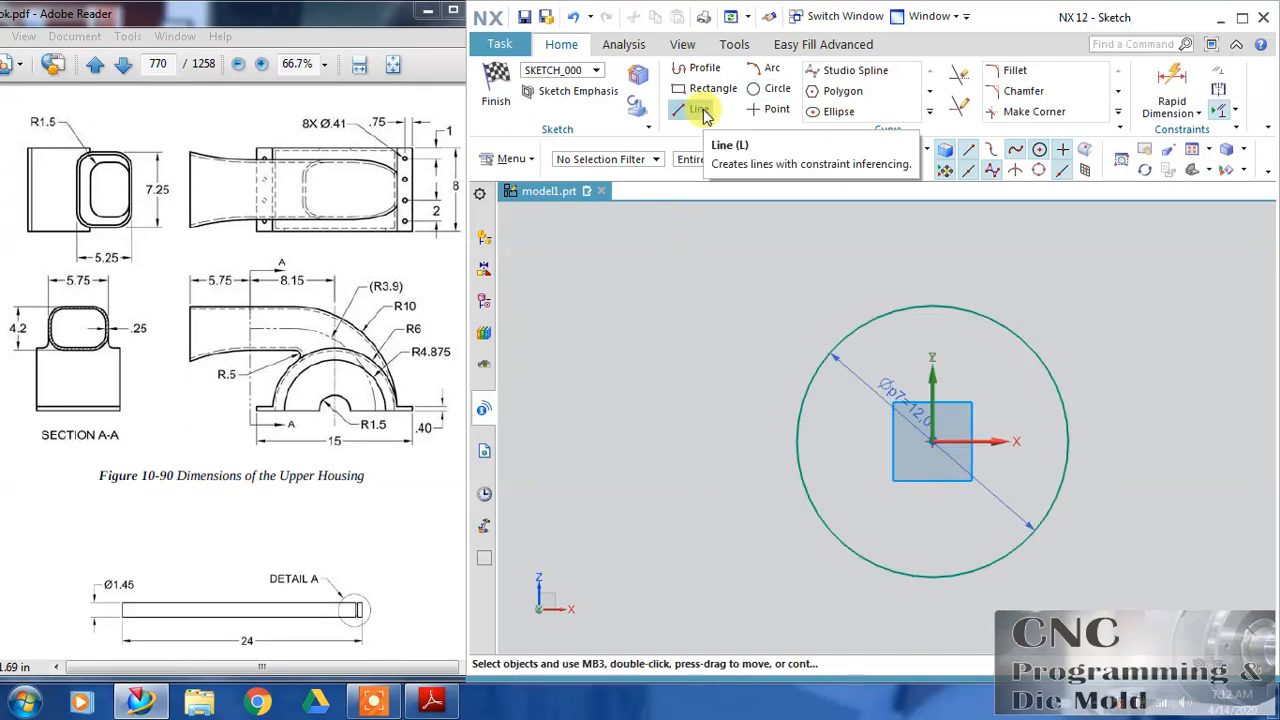
Step: Draw a horizontal line through the circle's centre and set its length to 12 mm
{"action": "left_click", "coordinate": [700, 110]}
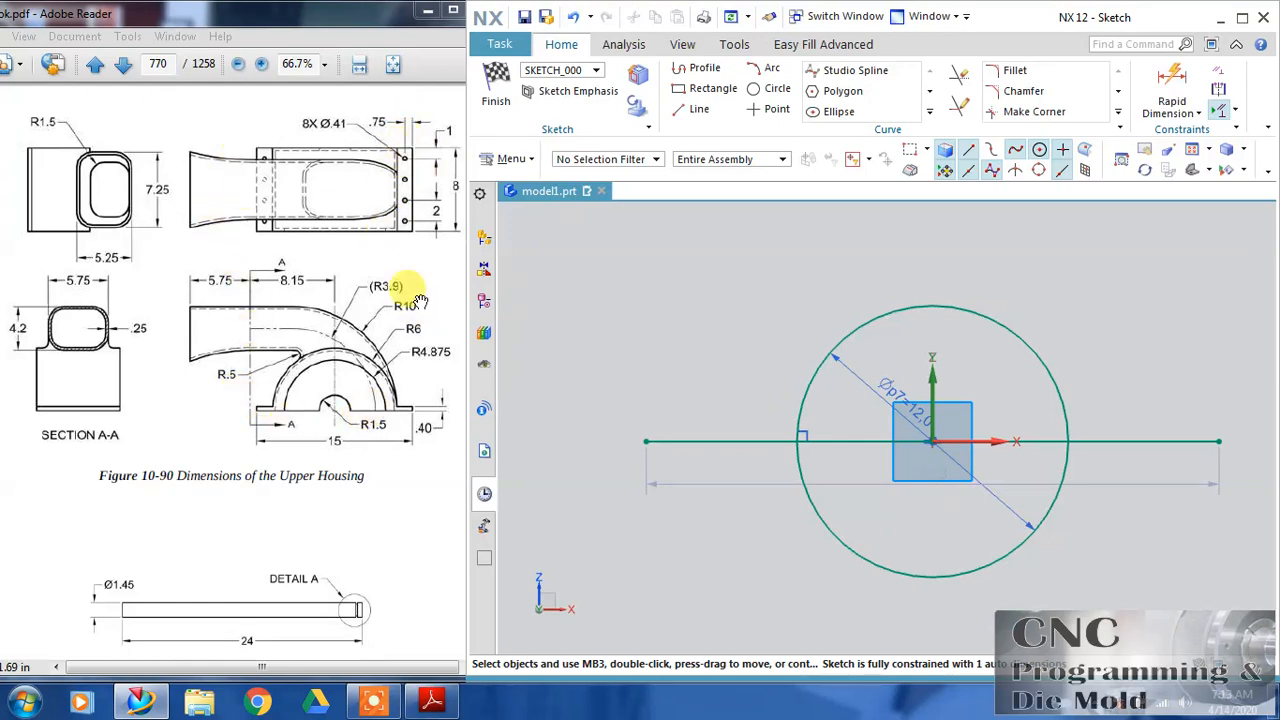
{"action": "left_click", "coordinate": [484, 409]}
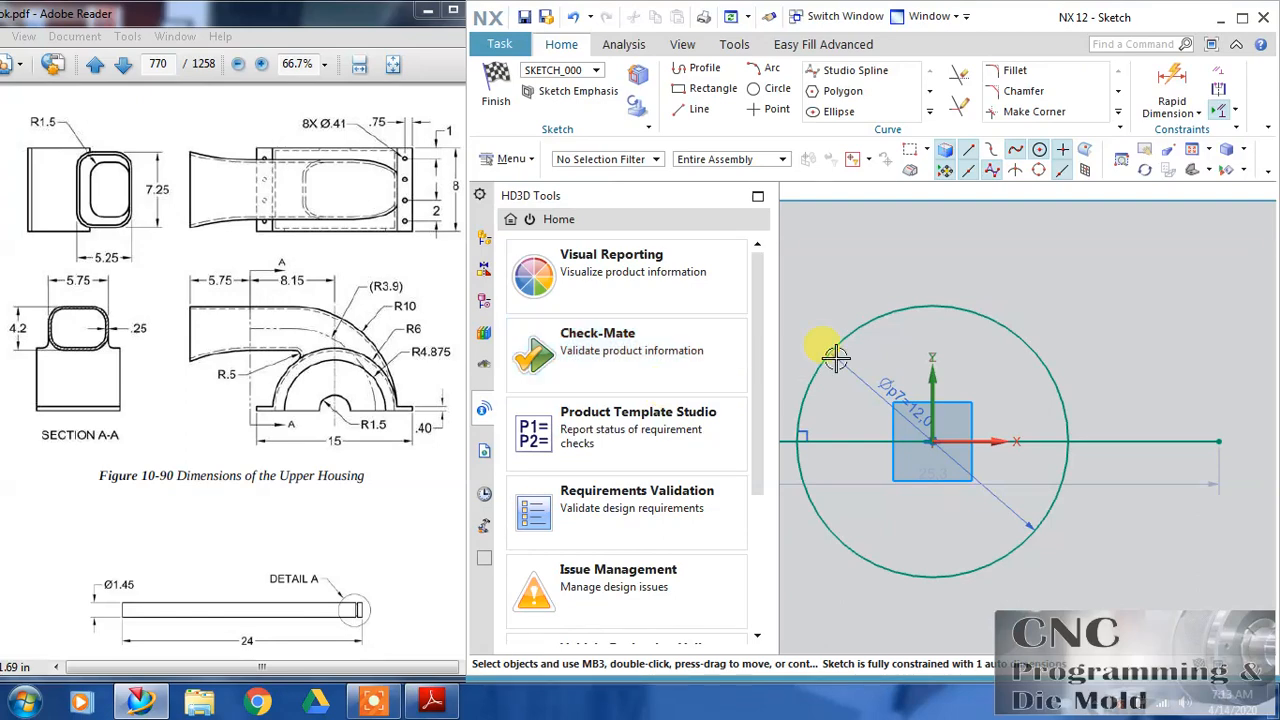
{"action": "left_click", "coordinate": [821, 484]}
{"action": "double_click", "coordinate": [821, 484]}
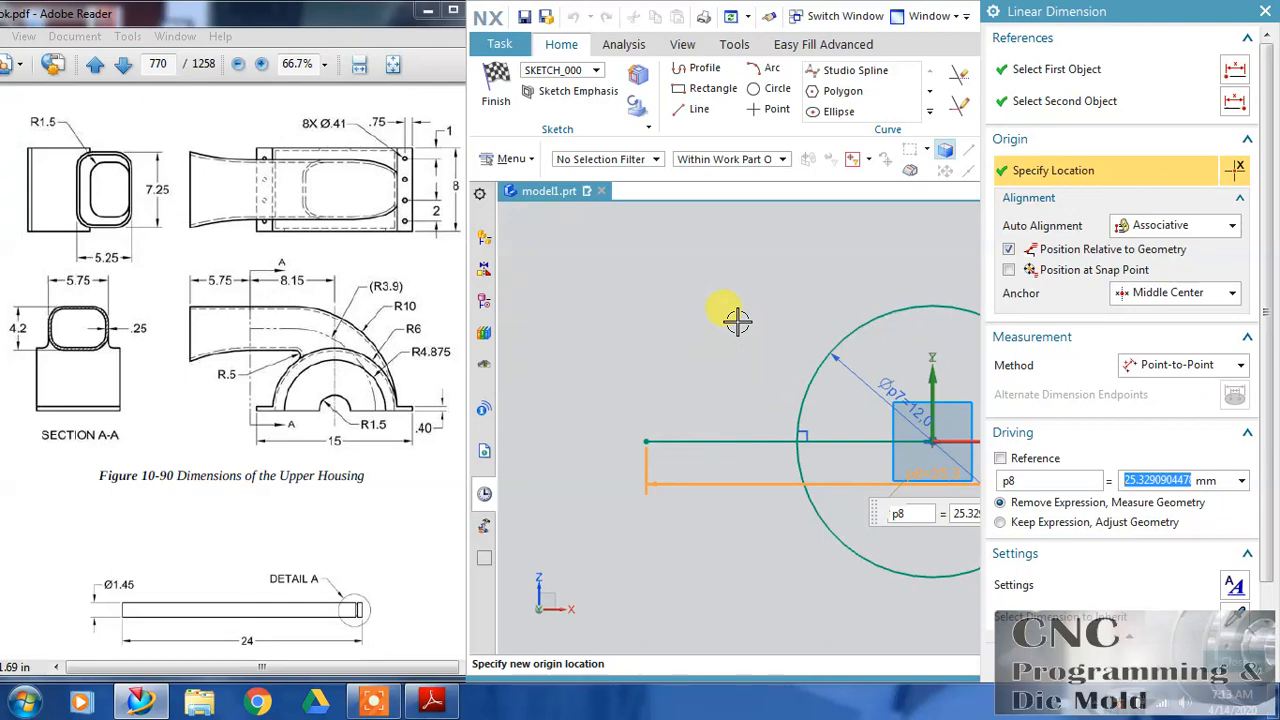
{"action": "type", "text": "12"}
{"action": "key", "text": "Return"}
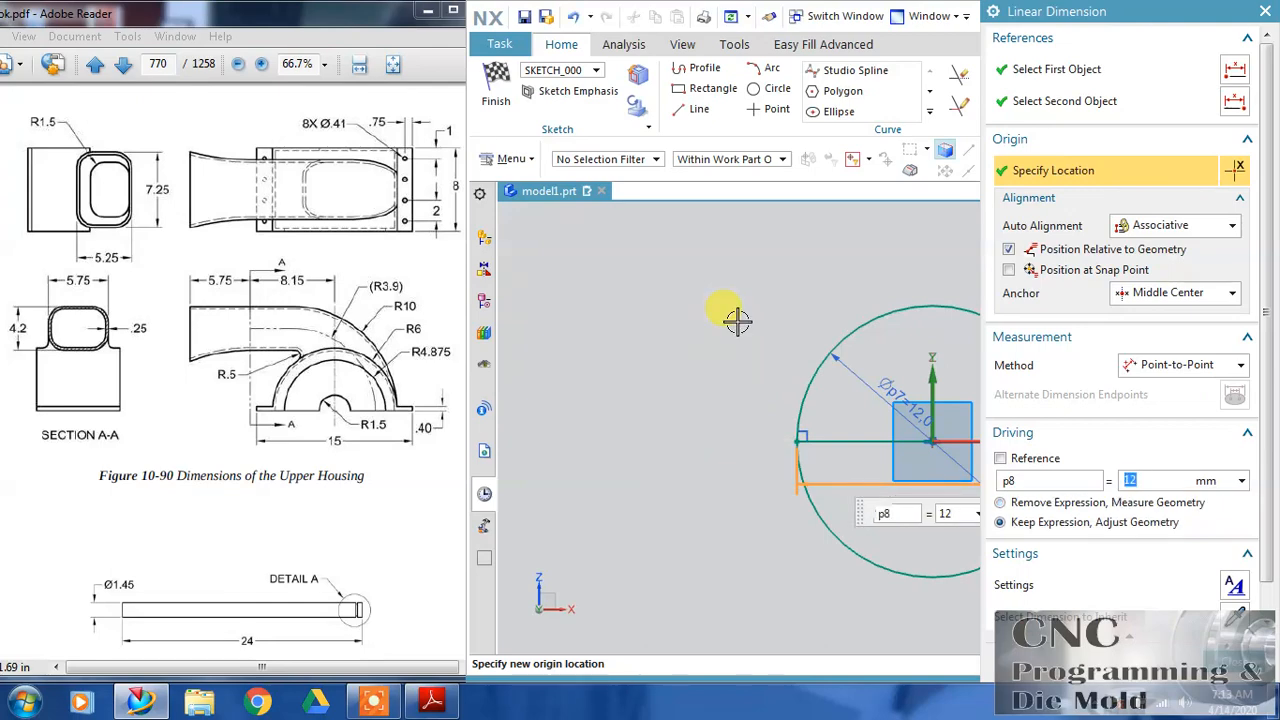
{"action": "left_click", "coordinate": [1228, 667]}
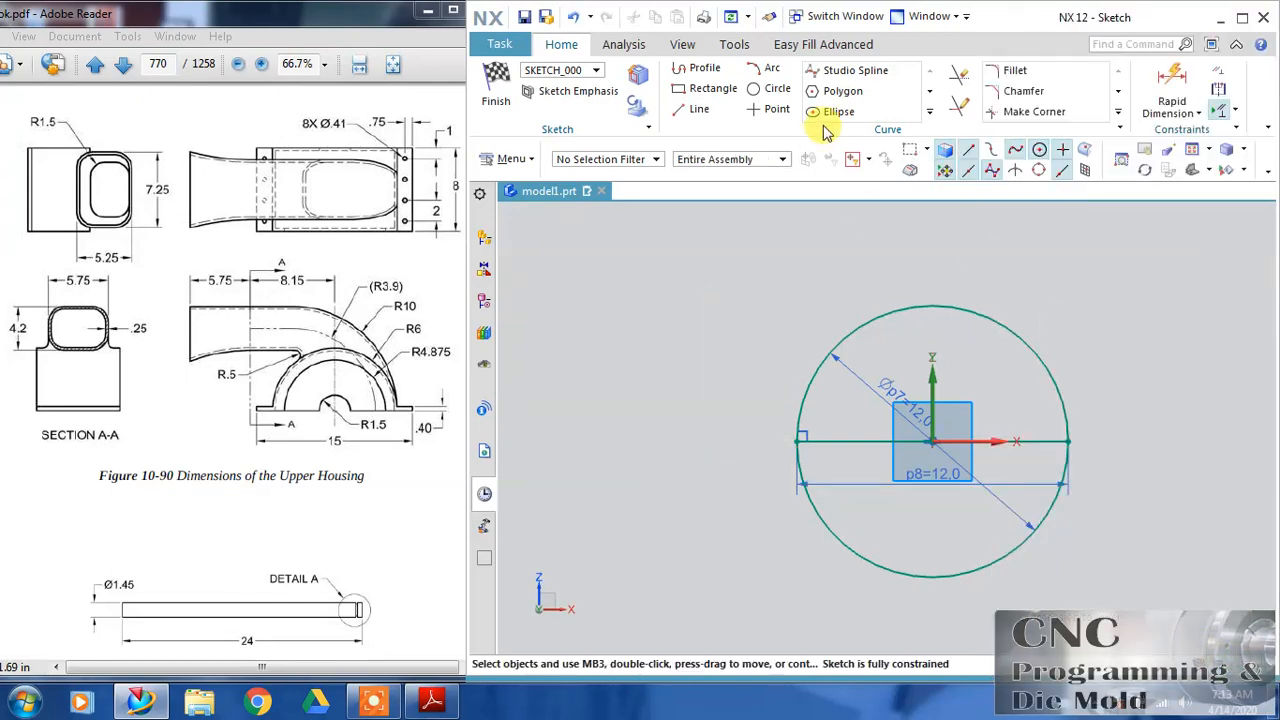
Step: Trim away the lower half of the circle and delete the horizontal line's conflicting length dimension
{"action": "left_click", "coordinate": [950, 82]}
{"action": "left_click", "coordinate": [1001, 563]}
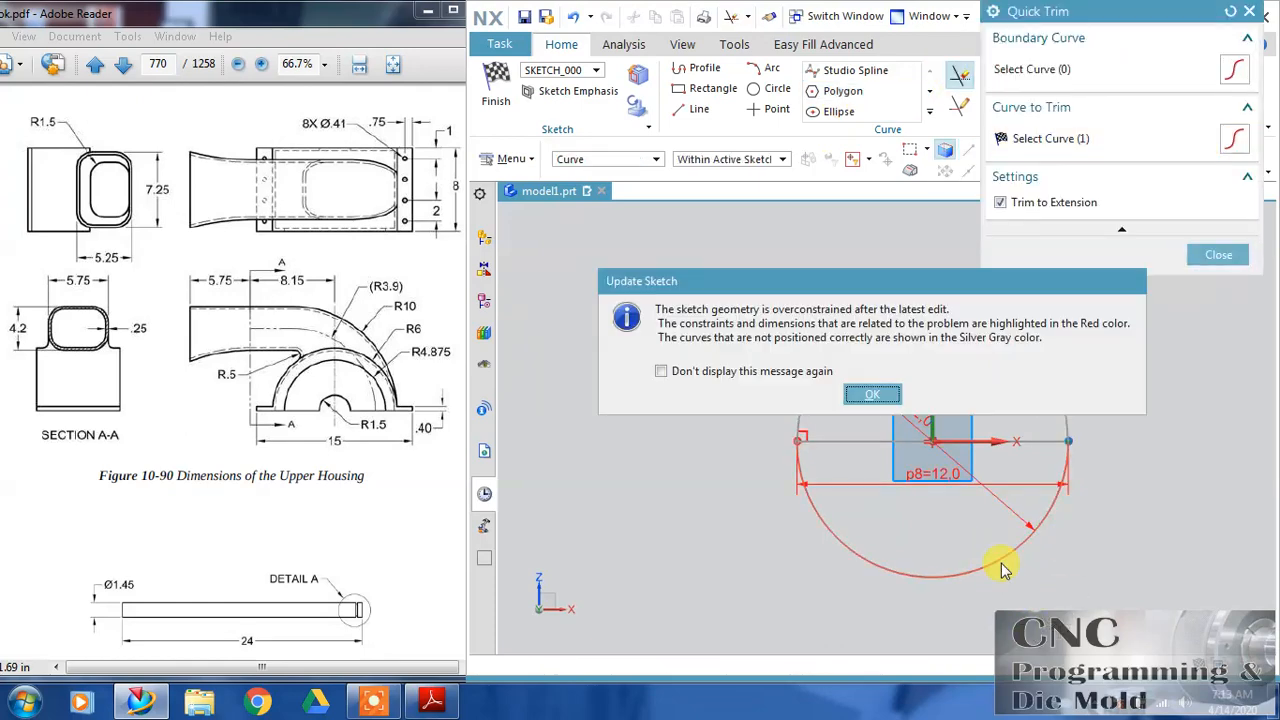
{"action": "left_click", "coordinate": [872, 394]}
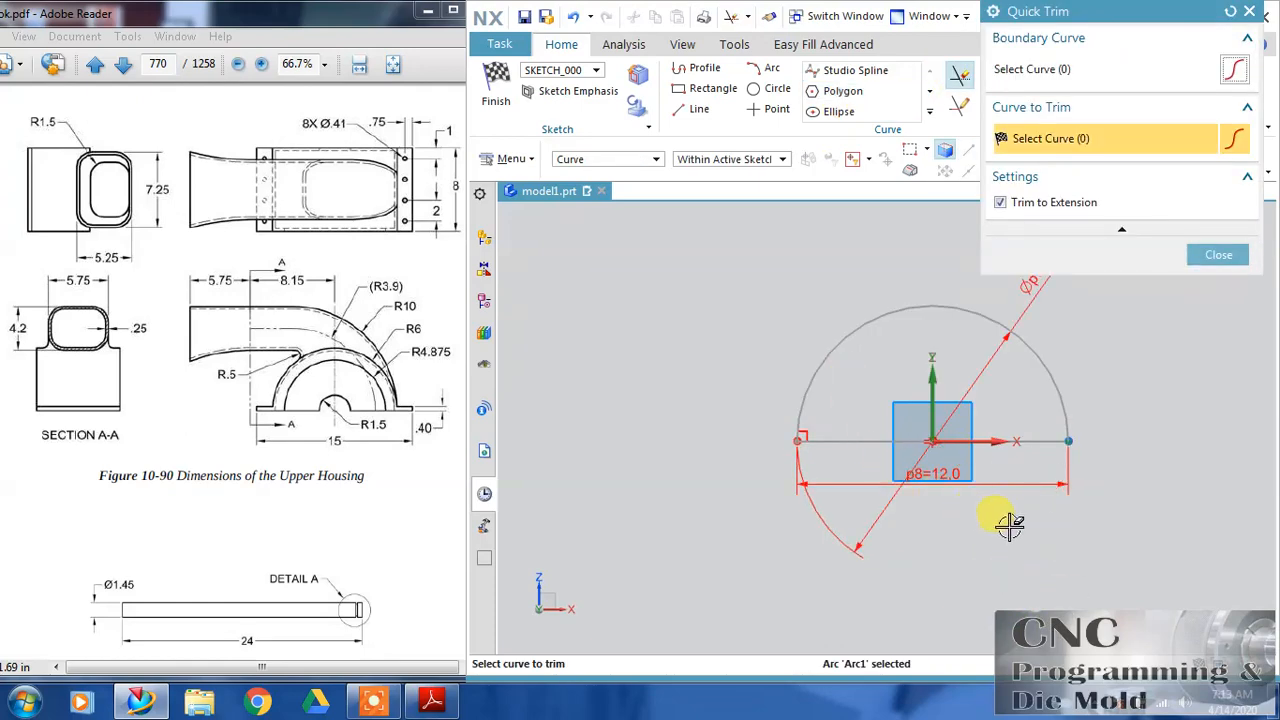
{"action": "key", "text": "Escape"}
{"action": "left_click", "coordinate": [1016, 485]}
{"action": "key", "text": "Delete"}
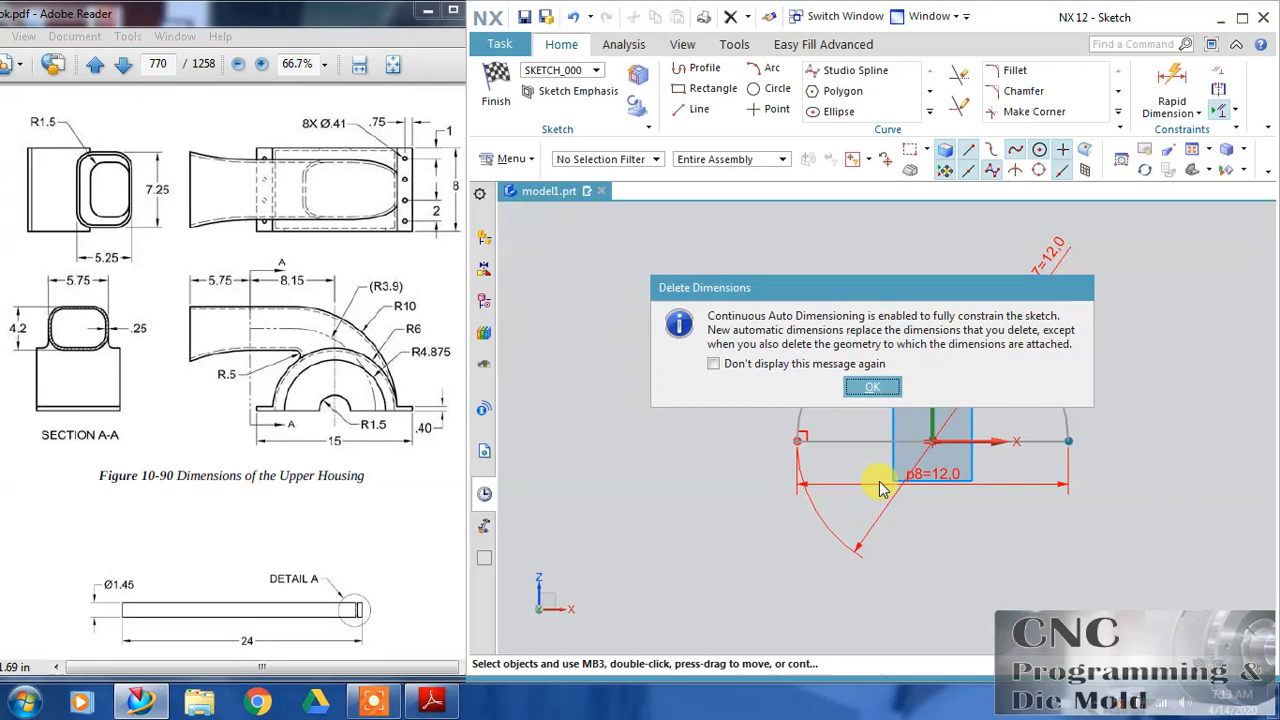
{"action": "left_click", "coordinate": [868, 390]}
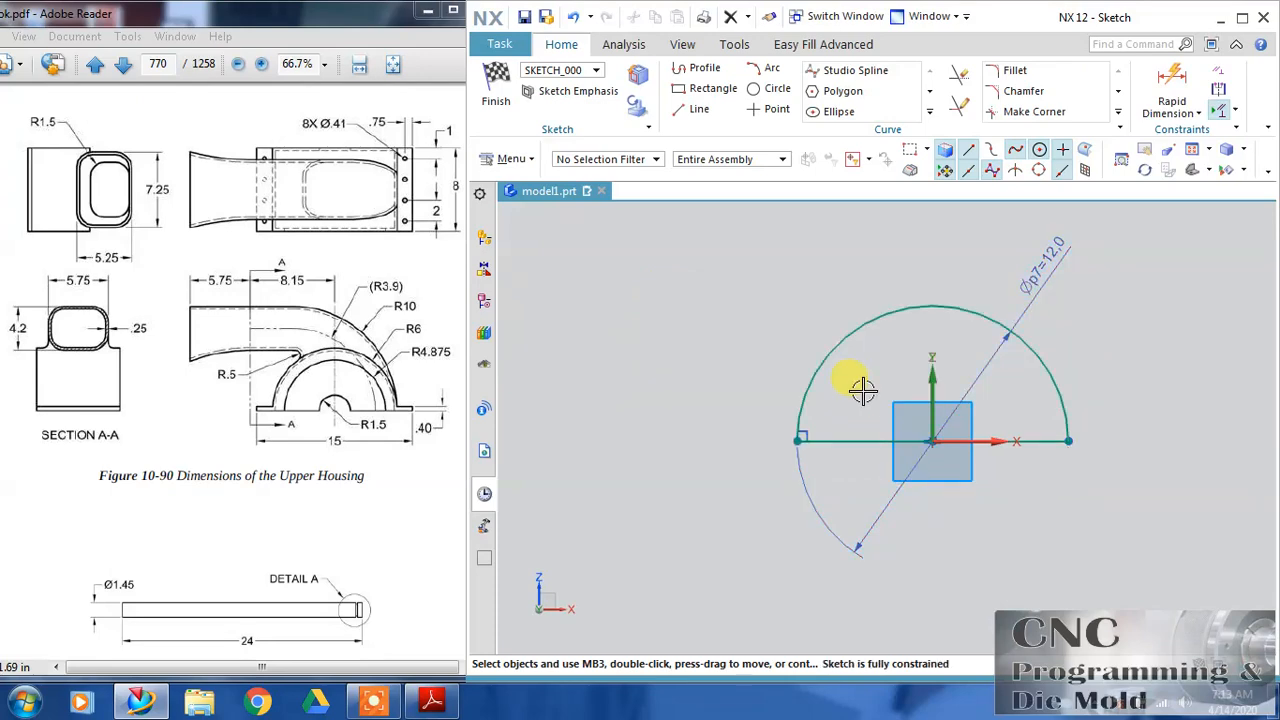
Step: Add a 3 mm diameter circle centred on the sketch origin and finish the sketch
{"action": "left_click", "coordinate": [772, 88]}
{"action": "left_click", "coordinate": [933, 441]}
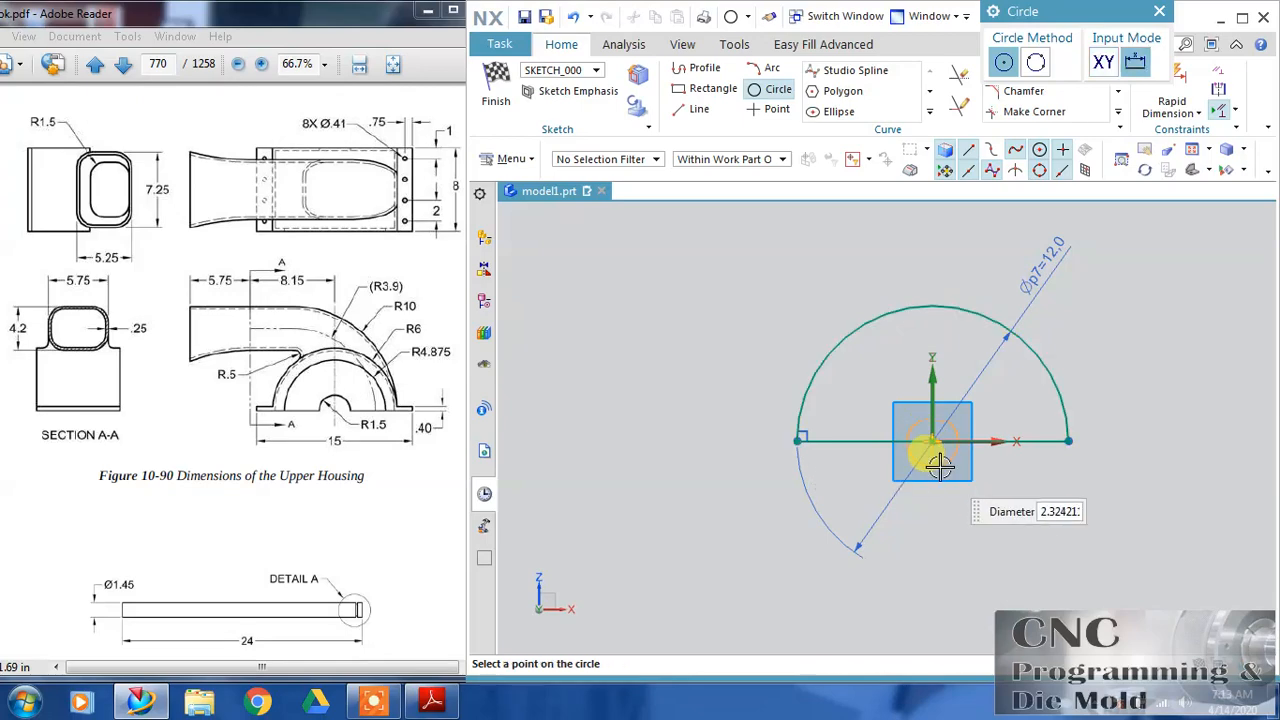
{"action": "type", "text": "3"}
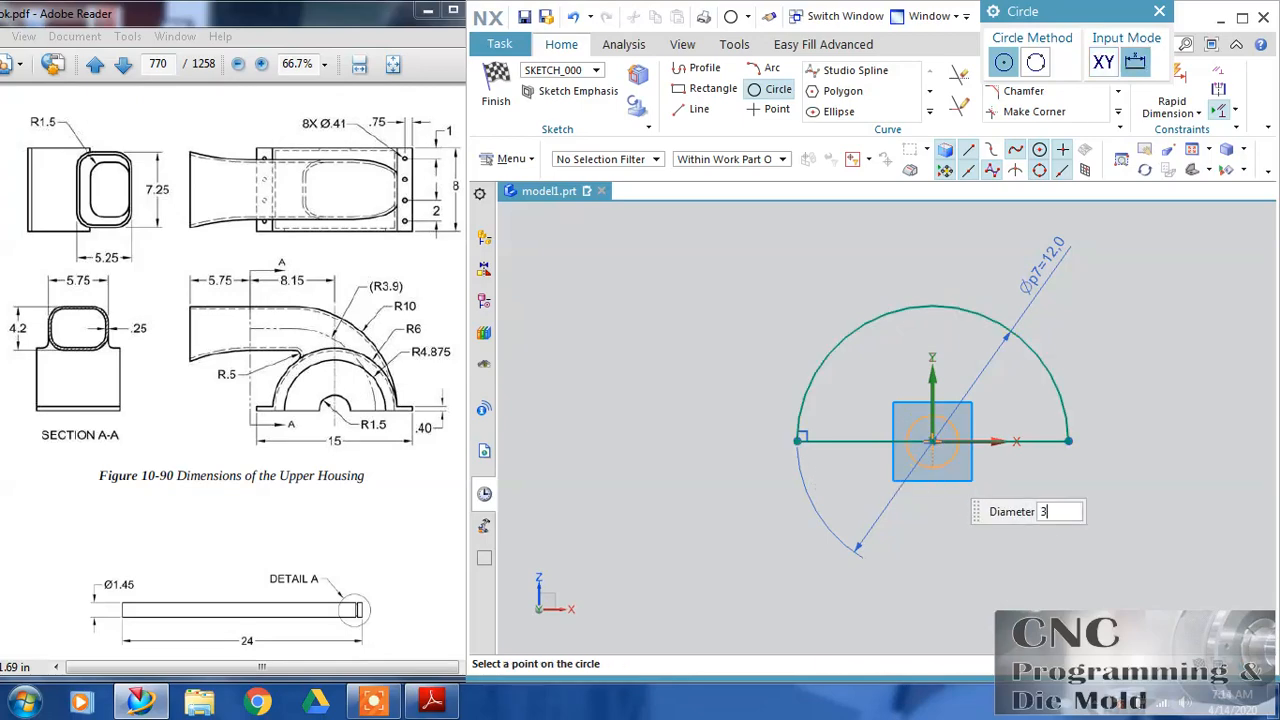
{"action": "key", "text": "Return"}
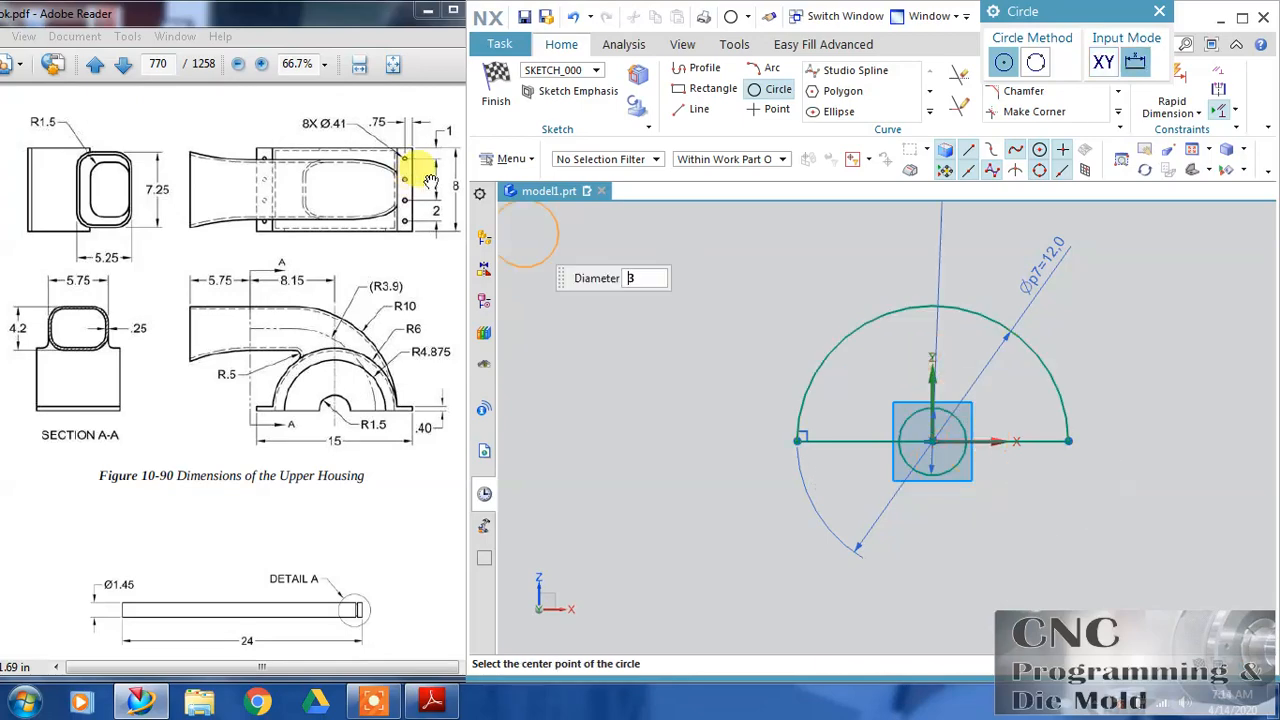
{"action": "left_click", "coordinate": [496, 90]}
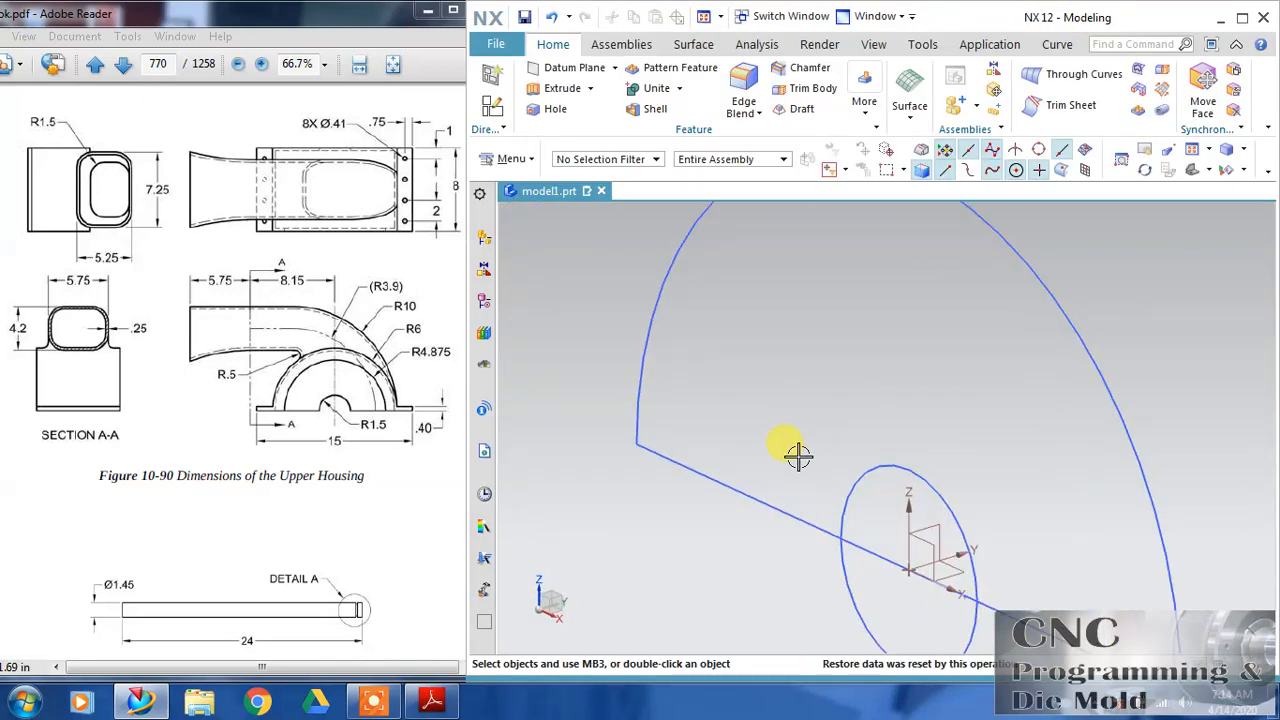
Step: Extrude the closed semicircular profile as a solid with a symmetric distance of 8 mm
{"action": "left_click", "coordinate": [560, 90]}
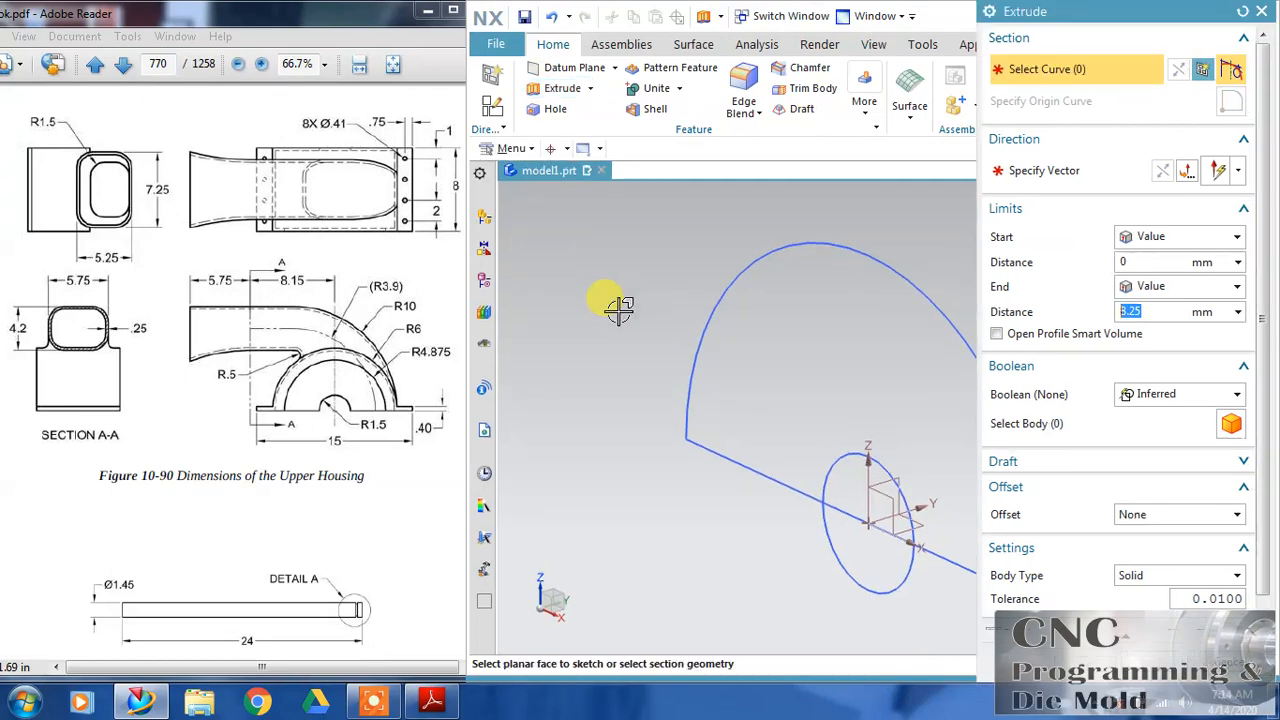
{"action": "left_click", "coordinate": [812, 245]}
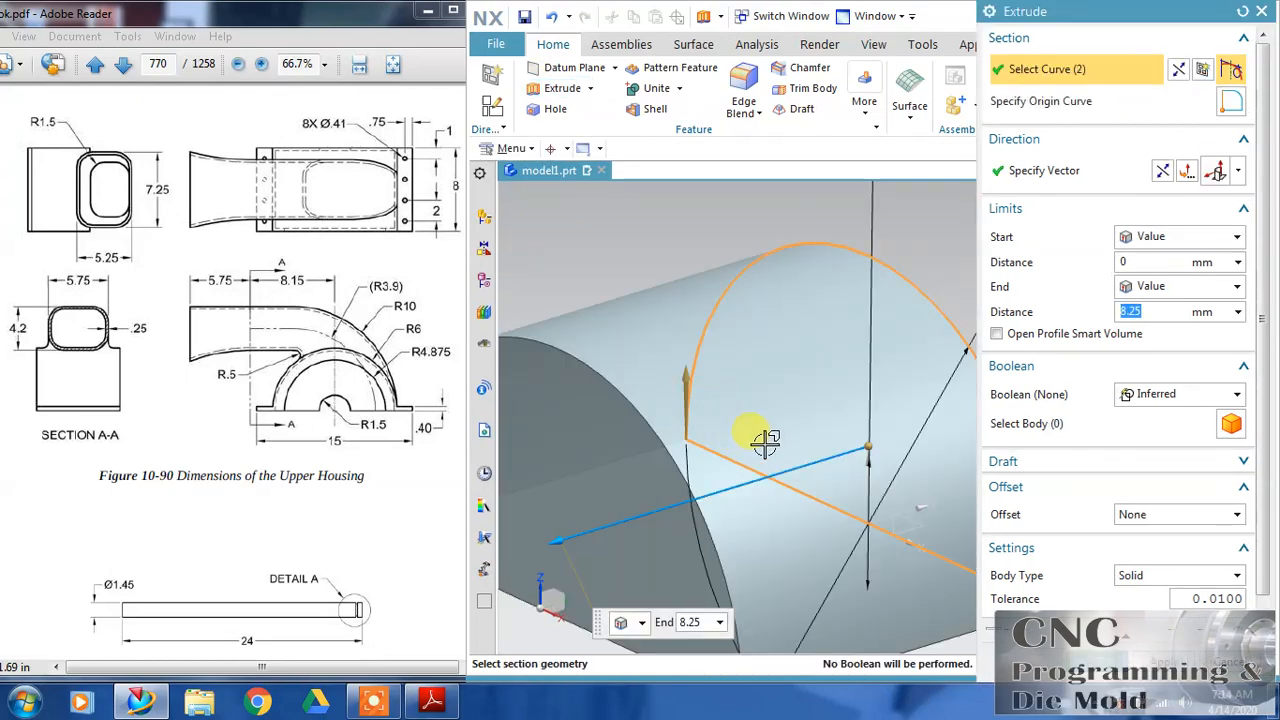
{"action": "left_click", "coordinate": [1162, 244]}
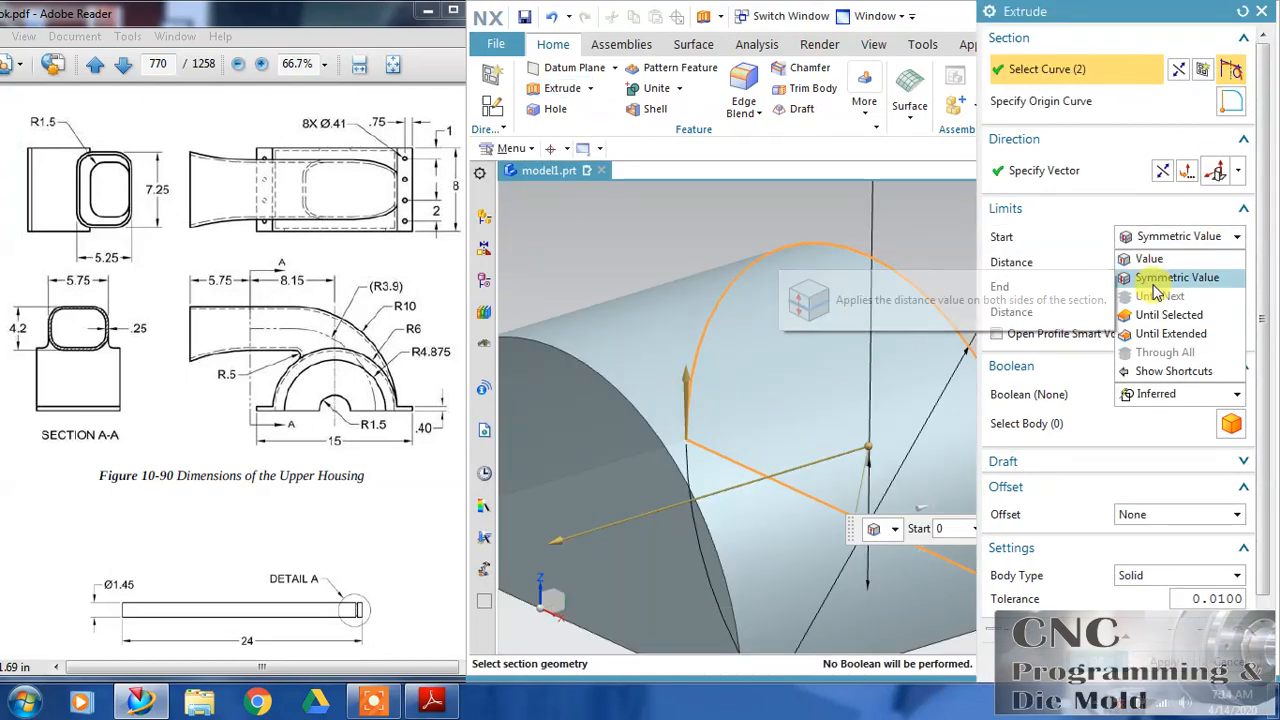
{"action": "left_click", "coordinate": [1158, 284]}
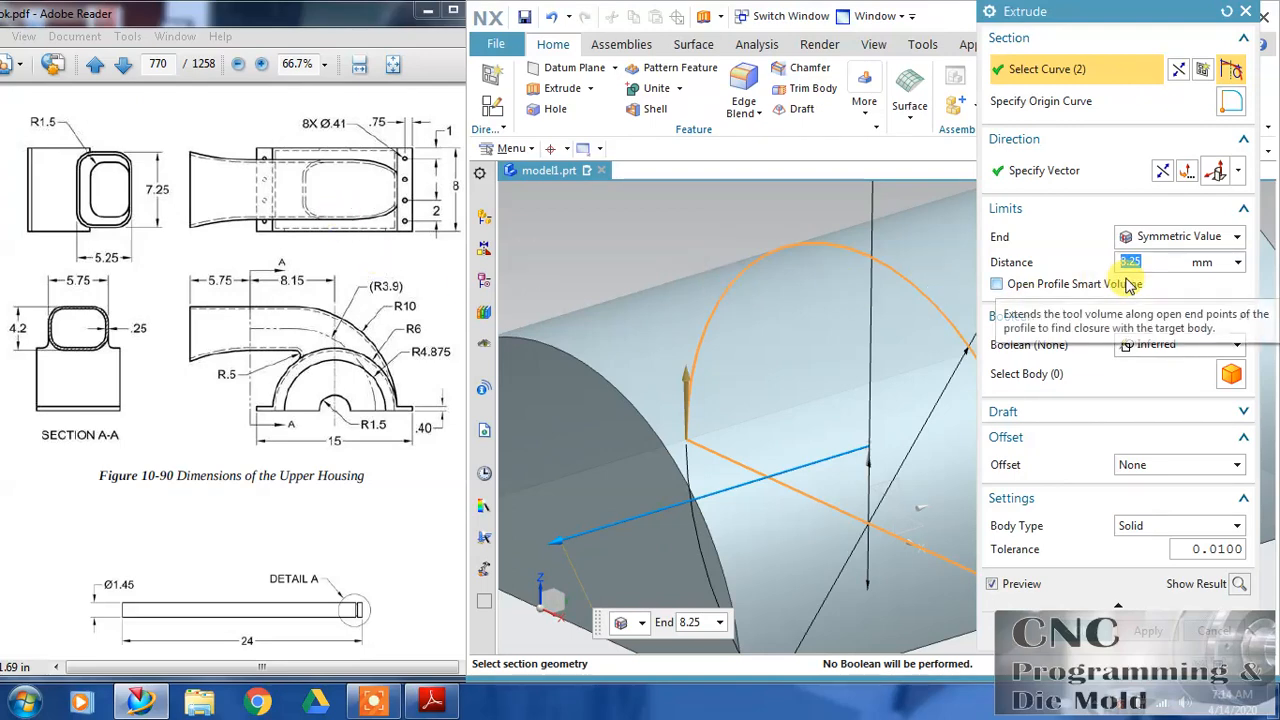
{"action": "type", "text": "8"}
{"action": "left_click", "coordinate": [1082, 630]}
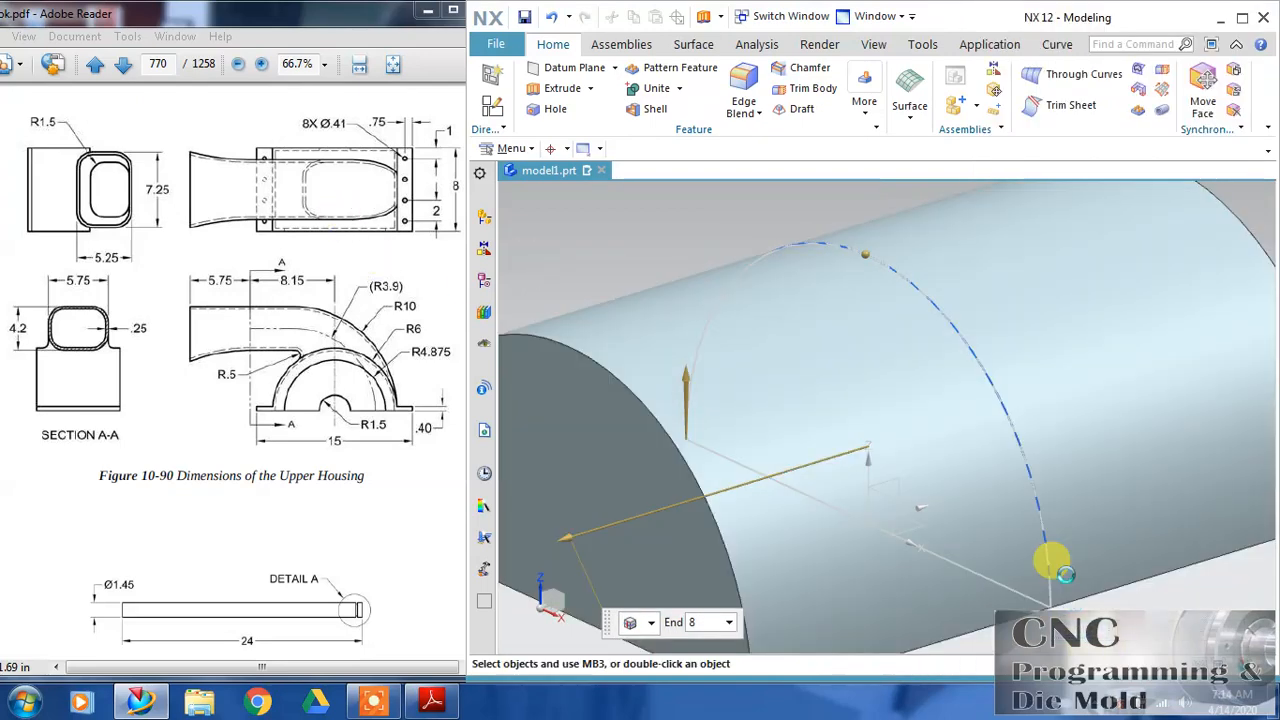
Step: Edit the half-cylinder's extrusion and set its symmetric distance to 4 mm
{"action": "scroll", "coordinate": [1012, 480], "scroll_direction": "down", "scroll_amount": 3}
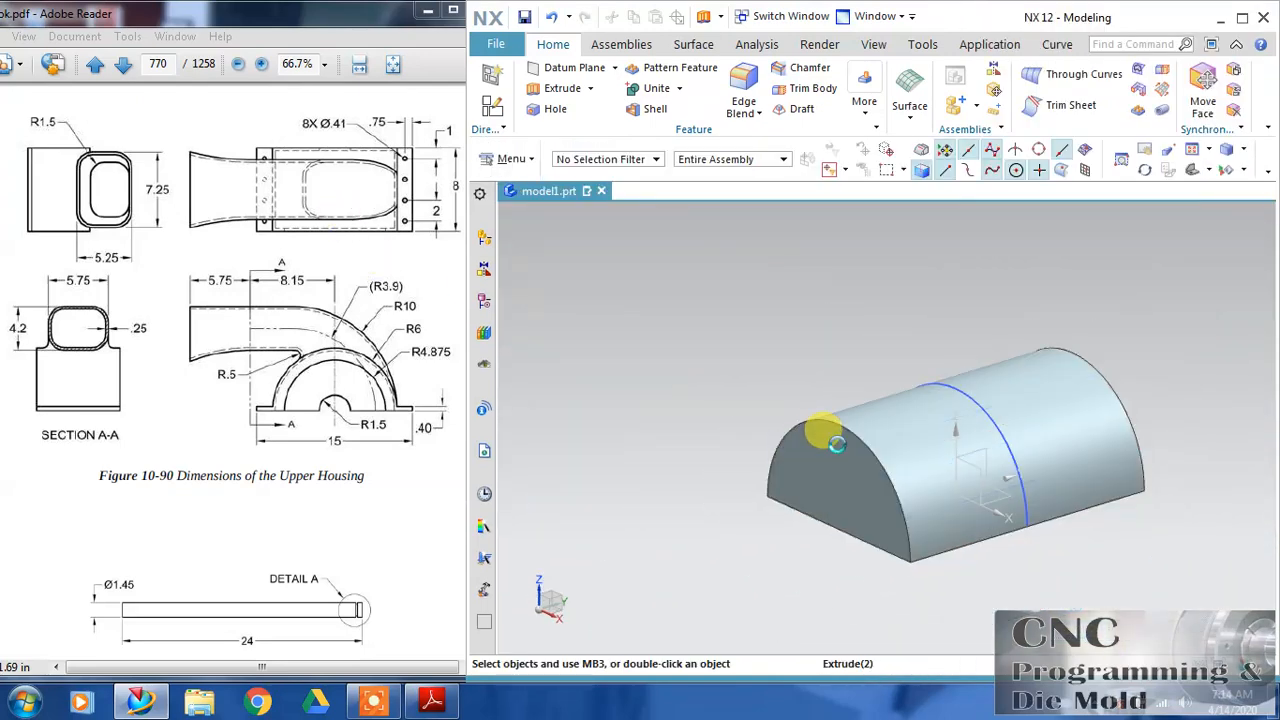
{"action": "double_click", "coordinate": [826, 432]}
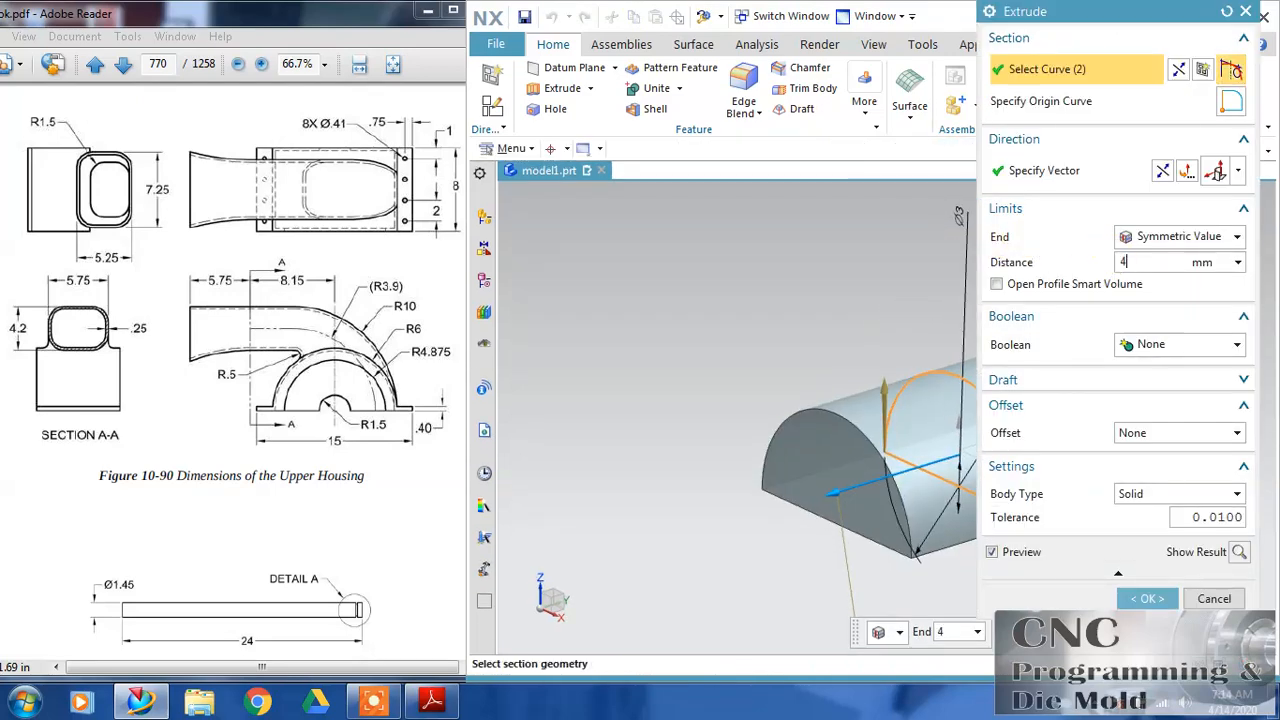
{"action": "left_click", "coordinate": [1140, 598]}
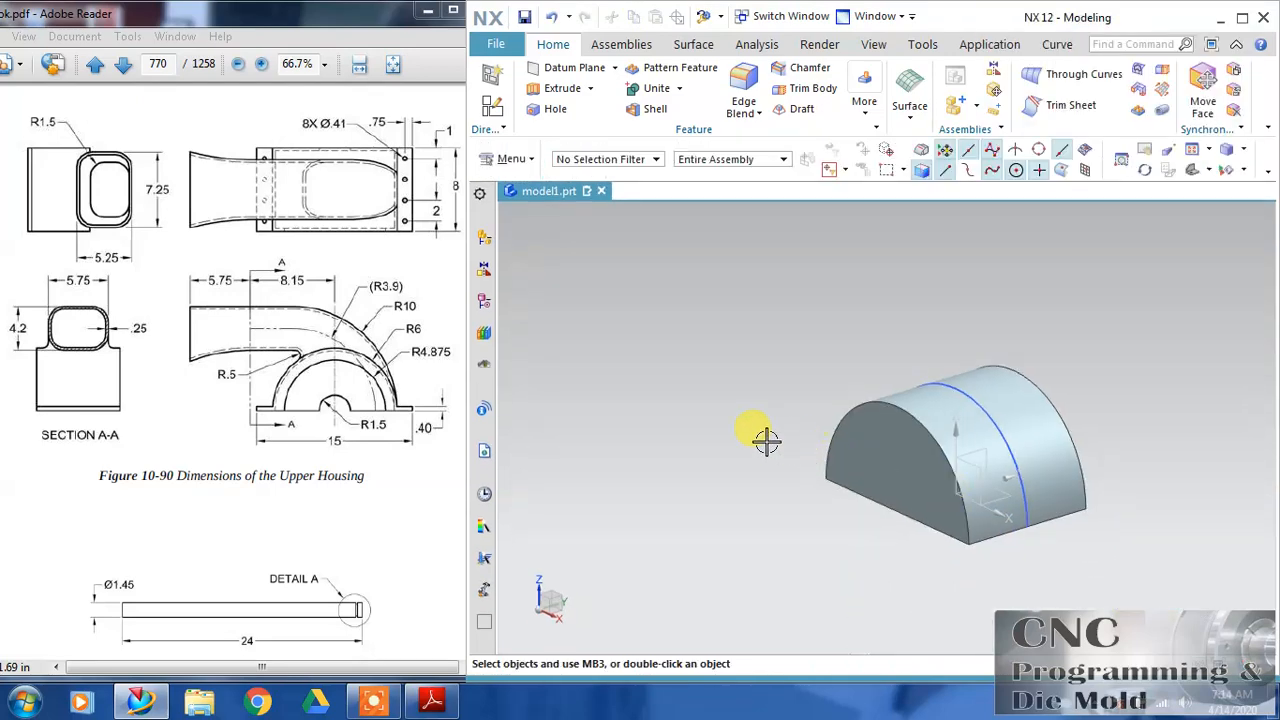
Step: Create a second sketch on the XZ datum plane with X as horizontal reference and the plane normal reversed
{"action": "mouse_move", "coordinate": [770, 430]}
{"action": "middle_mouse_down"}
{"action": "mouse_move", "coordinate": [809, 409]}
{"action": "mouse_move", "coordinate": [819, 447]}
{"action": "middle_mouse_up"}
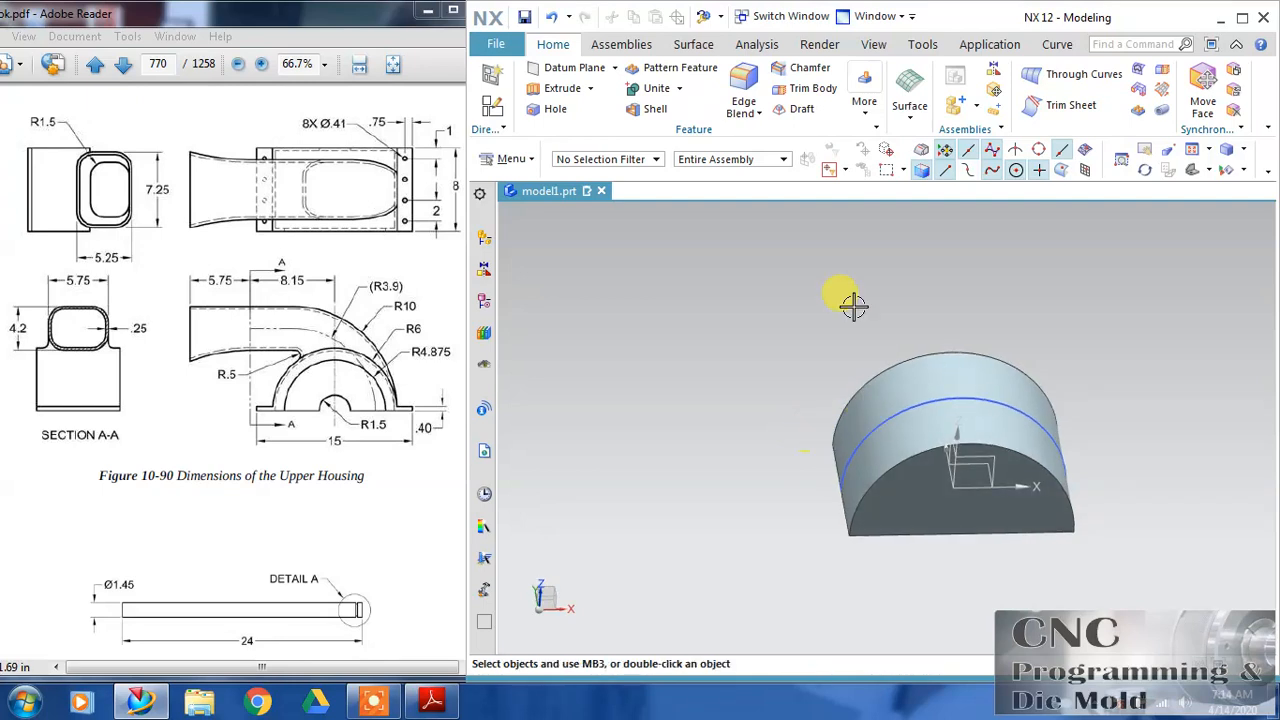
{"action": "left_click", "coordinate": [493, 103]}
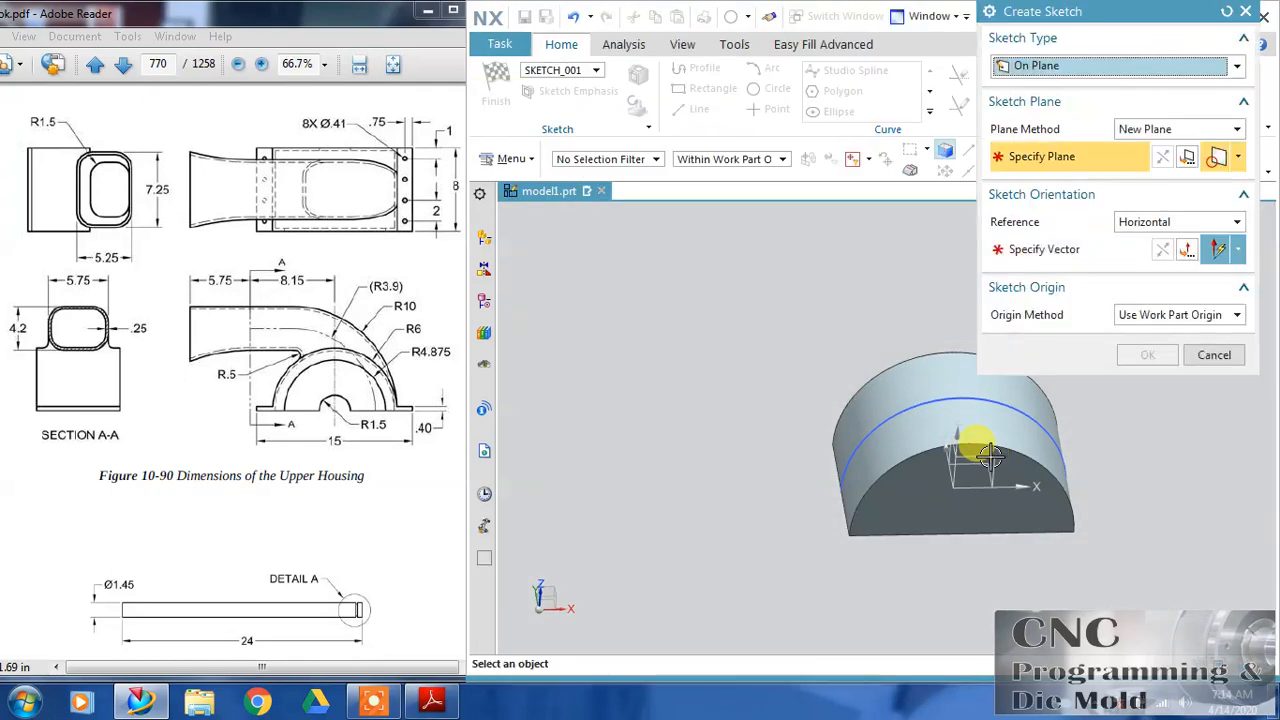
{"action": "left_click", "coordinate": [986, 455]}
{"action": "left_click", "coordinate": [918, 410]}
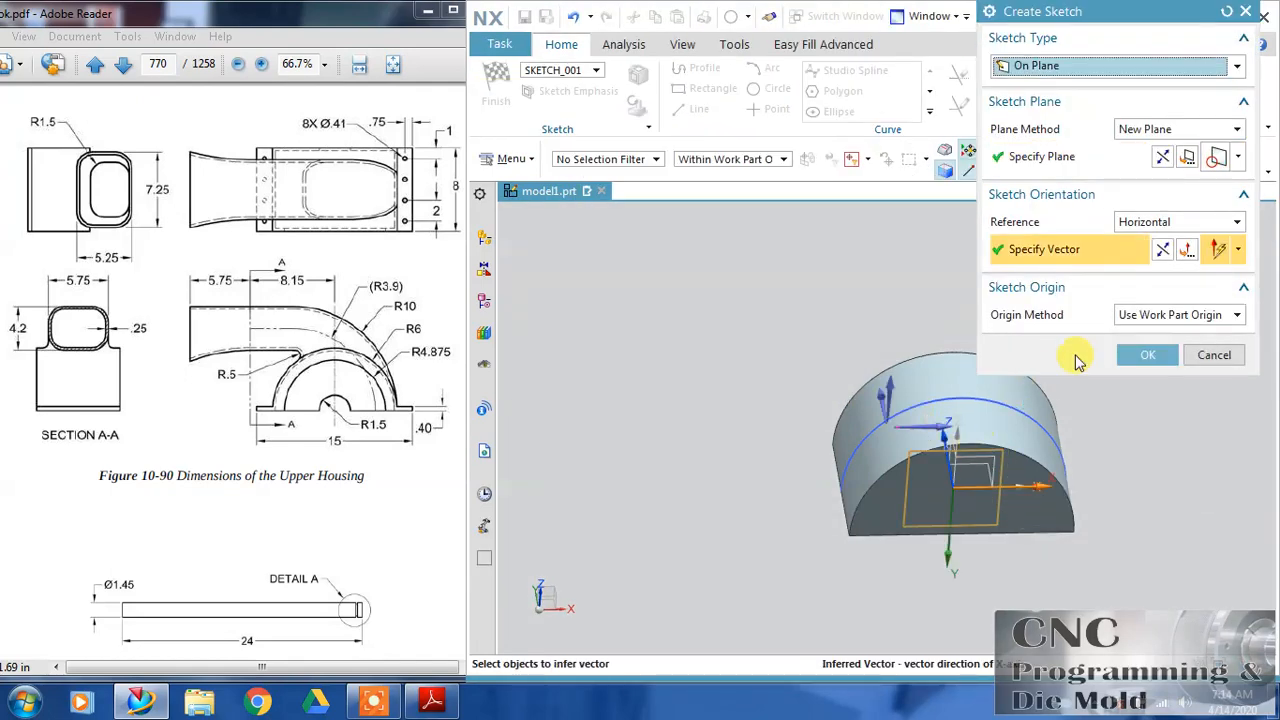
{"action": "left_click", "coordinate": [1168, 153]}
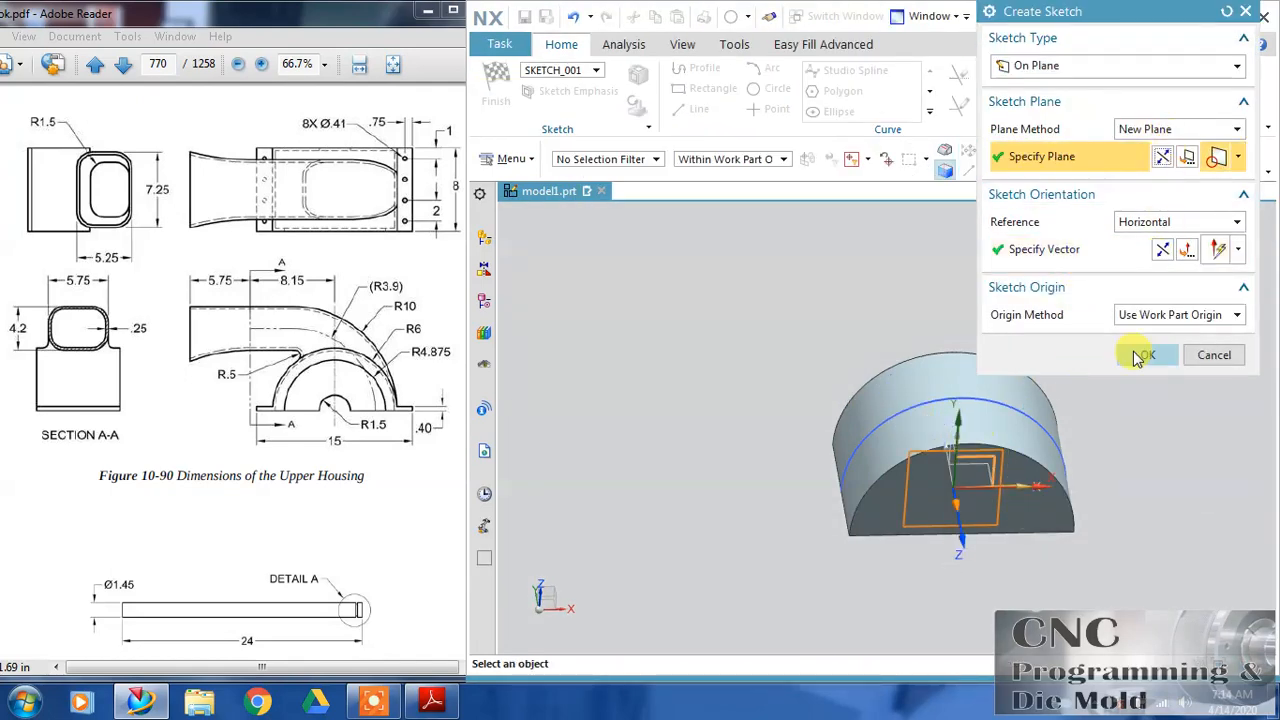
{"action": "left_click", "coordinate": [1132, 355]}
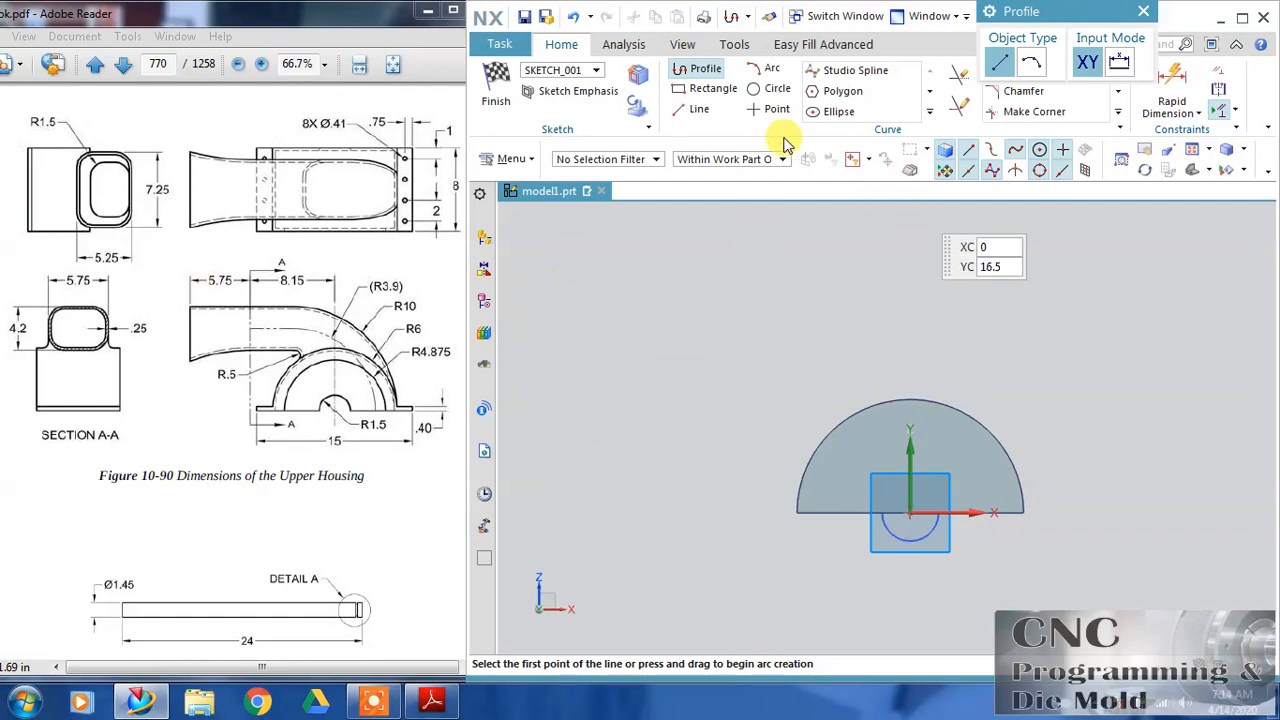
Step: Sketch an arc from the half-cylinder's right base corner to a point about 4.5 mm left of centre and about 10 mm above the base
{"action": "left_click", "coordinate": [765, 68]}
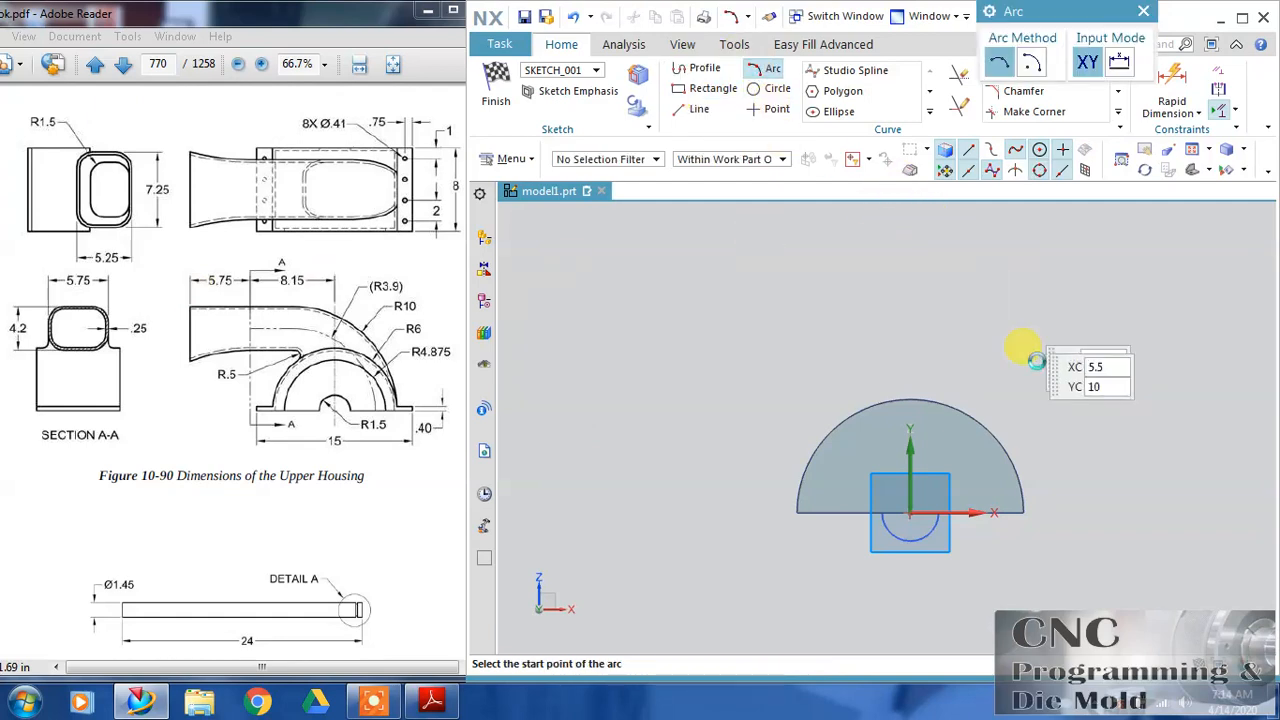
{"action": "left_click", "coordinate": [1018, 510]}
{"action": "left_click", "coordinate": [823, 325]}
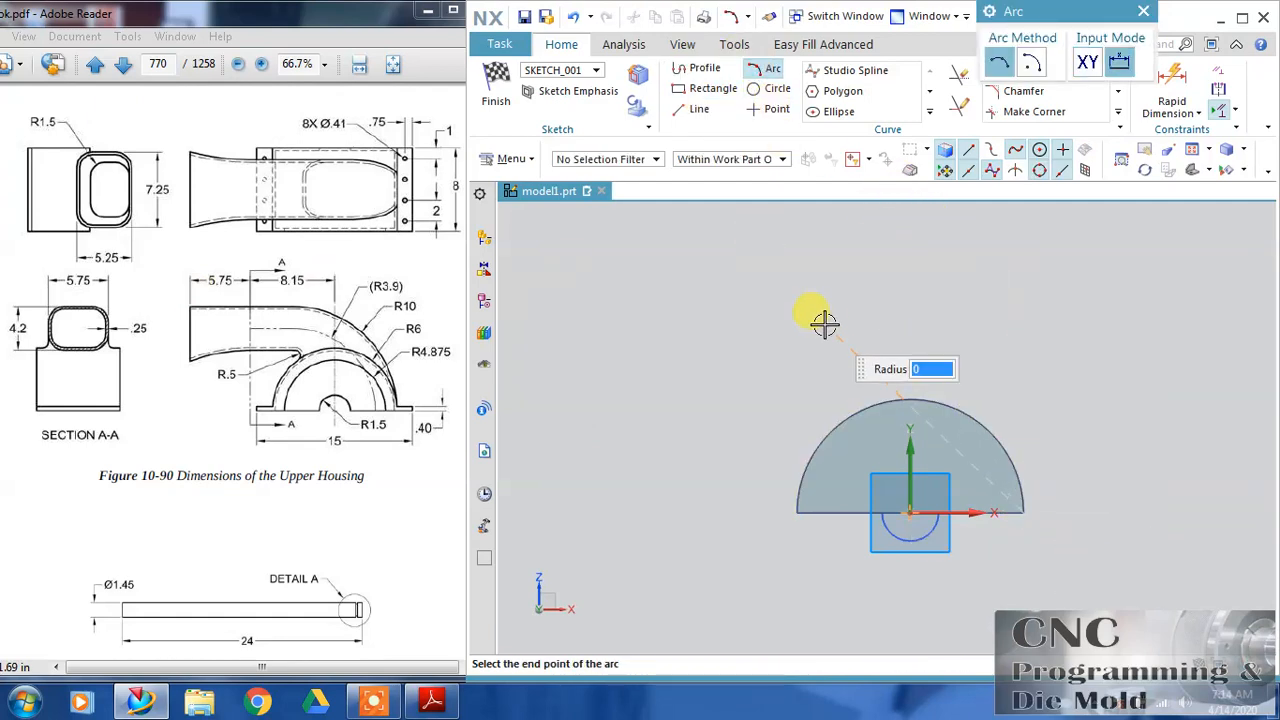
{"action": "left_click", "coordinate": [945, 355]}
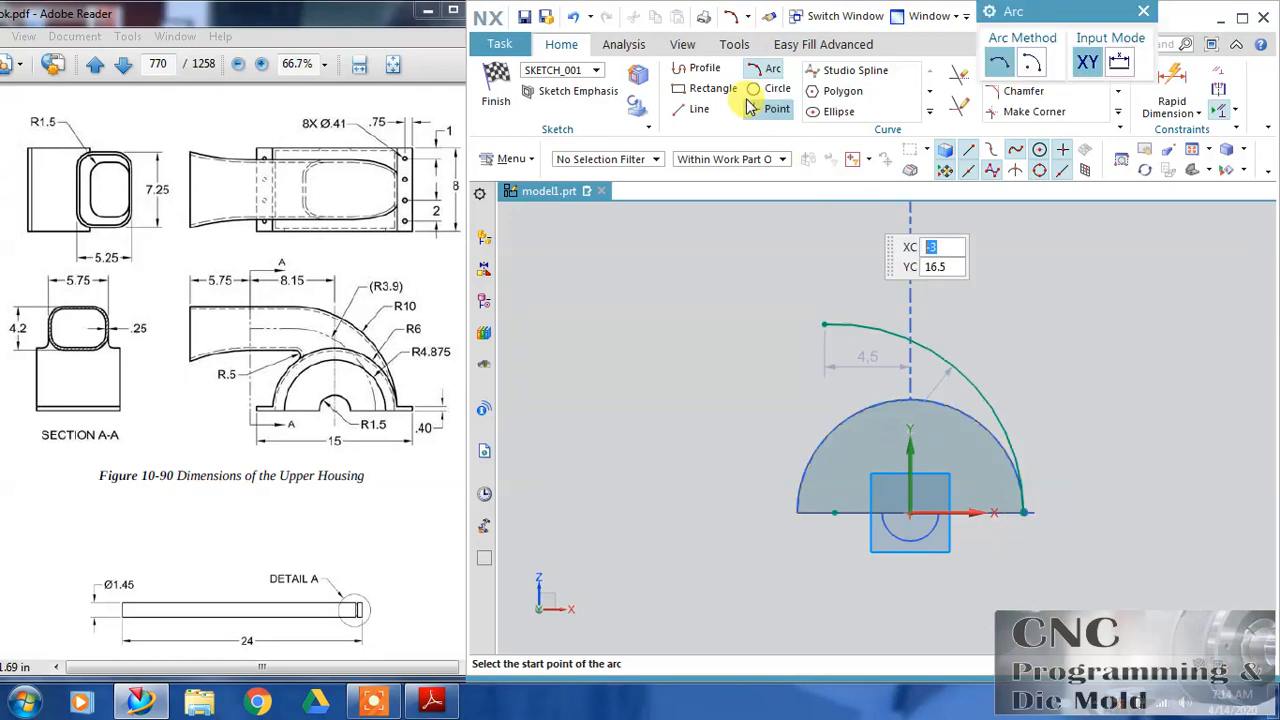
Step: Add a horizontal line leftward from the arc's upper end, dimension the path with radius 10, height 10 and horizontal length 13.9 mm, and finish the sketch
{"action": "left_click", "coordinate": [692, 109]}
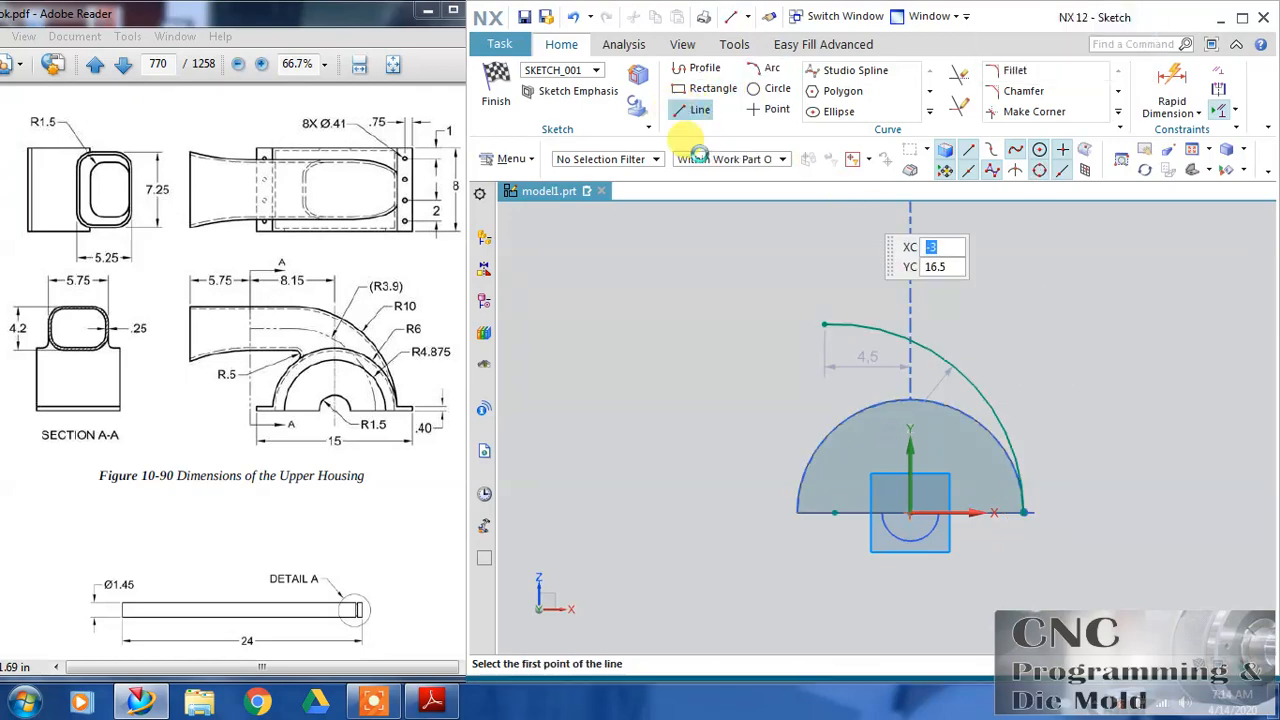
{"action": "left_click", "coordinate": [823, 324]}
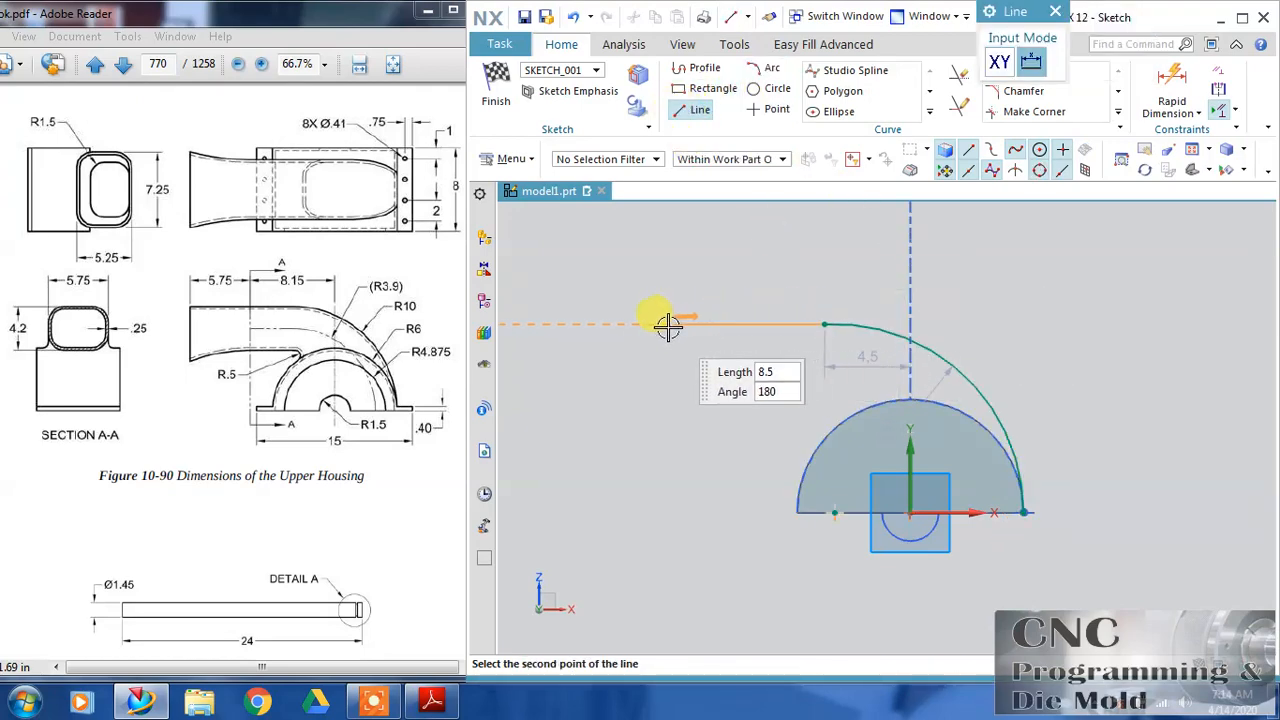
{"action": "left_click", "coordinate": [646, 324]}
{"action": "key", "text": "Escape"}
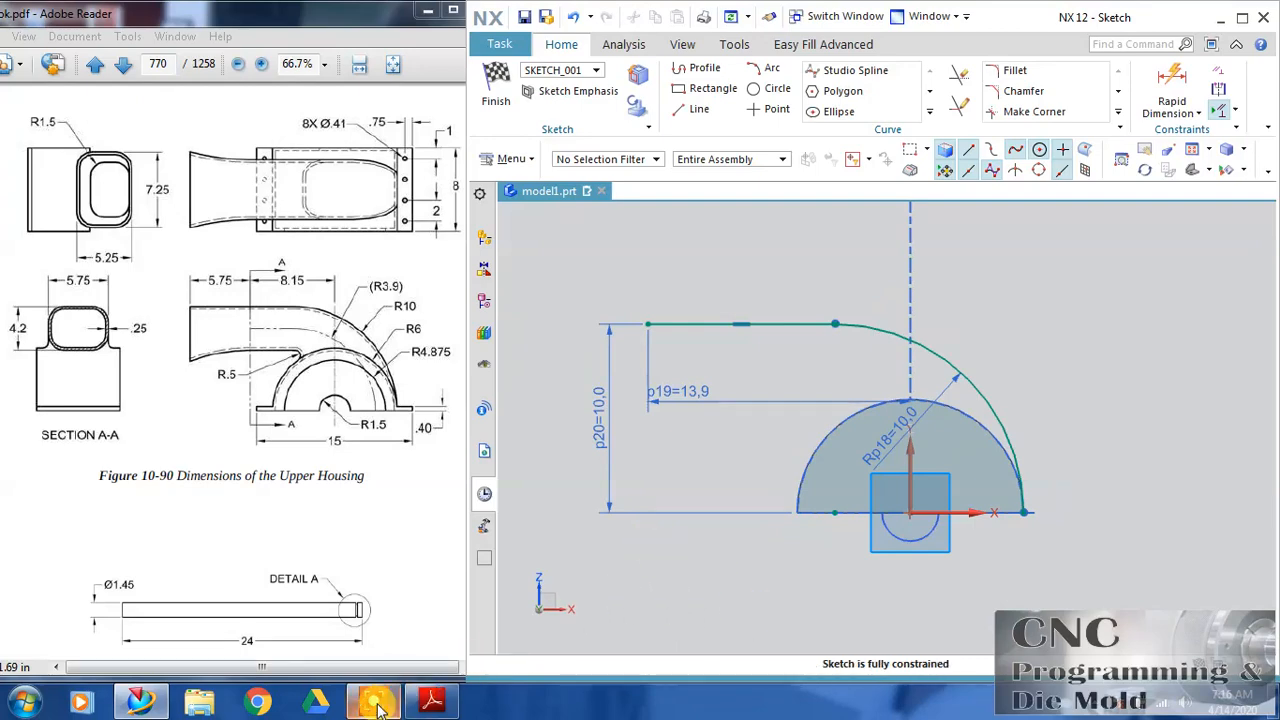
{"action": "left_click", "coordinate": [494, 100]}
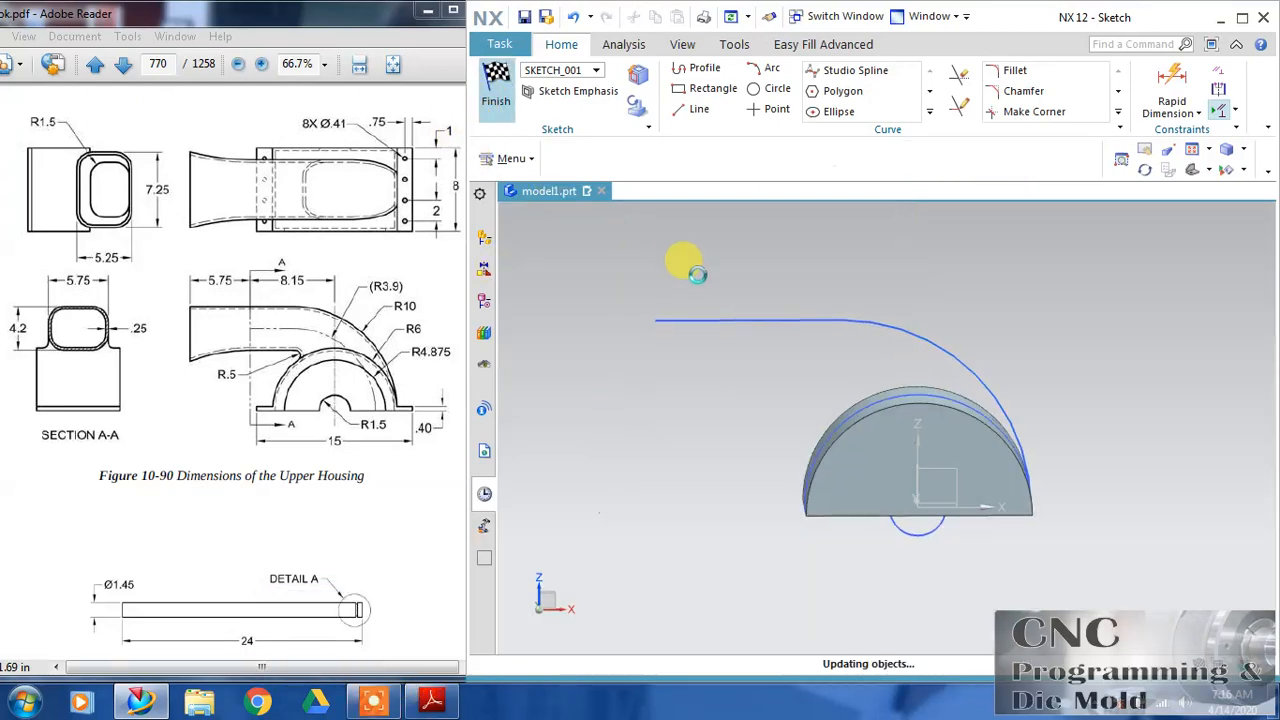
Step: Create a datum plane offset 8.15 mm from the YZ plane, with the offset direction reversed toward the duct's straight end
{"action": "mouse_move", "coordinate": [935, 578]}
{"action": "middle_mouse_down"}
{"action": "mouse_move", "coordinate": [934, 553]}
{"action": "mouse_move", "coordinate": [938, 565]}
{"action": "middle_mouse_up"}
{"action": "left_click", "coordinate": [566, 68]}
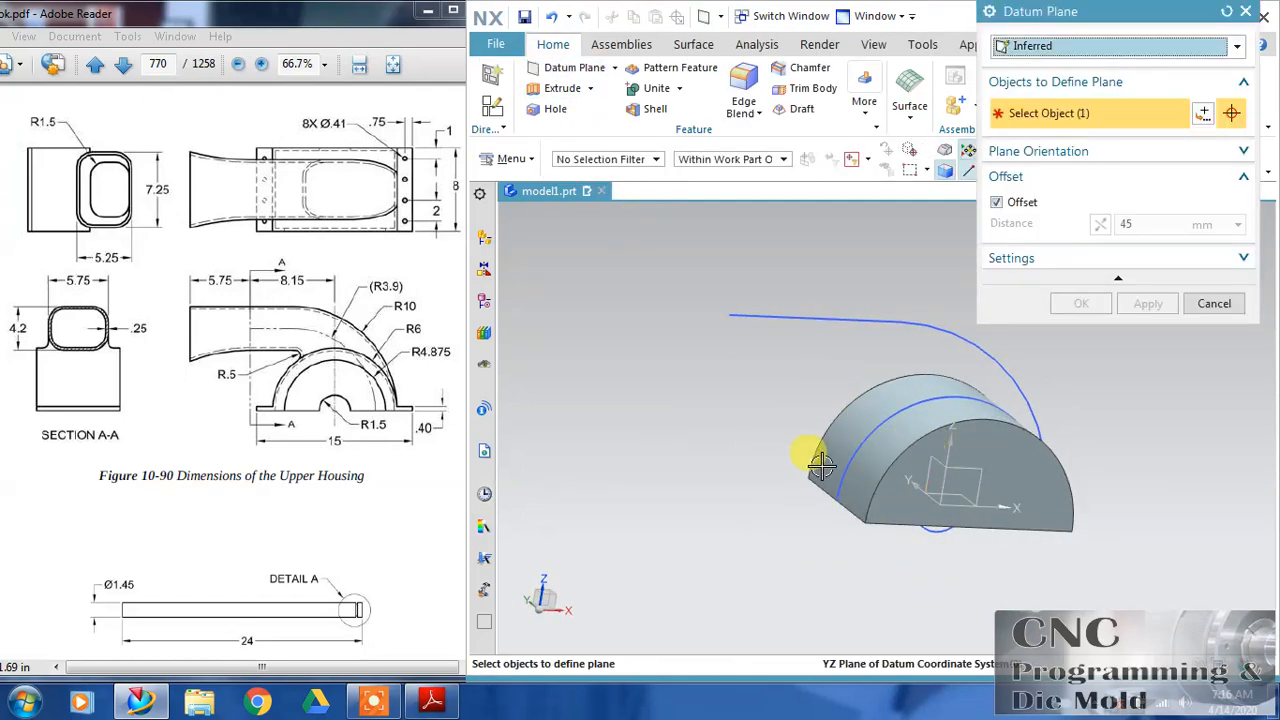
{"action": "left_click", "coordinate": [940, 460]}
{"action": "type", "text": "9"}
{"action": "left_click", "coordinate": [1100, 177]}
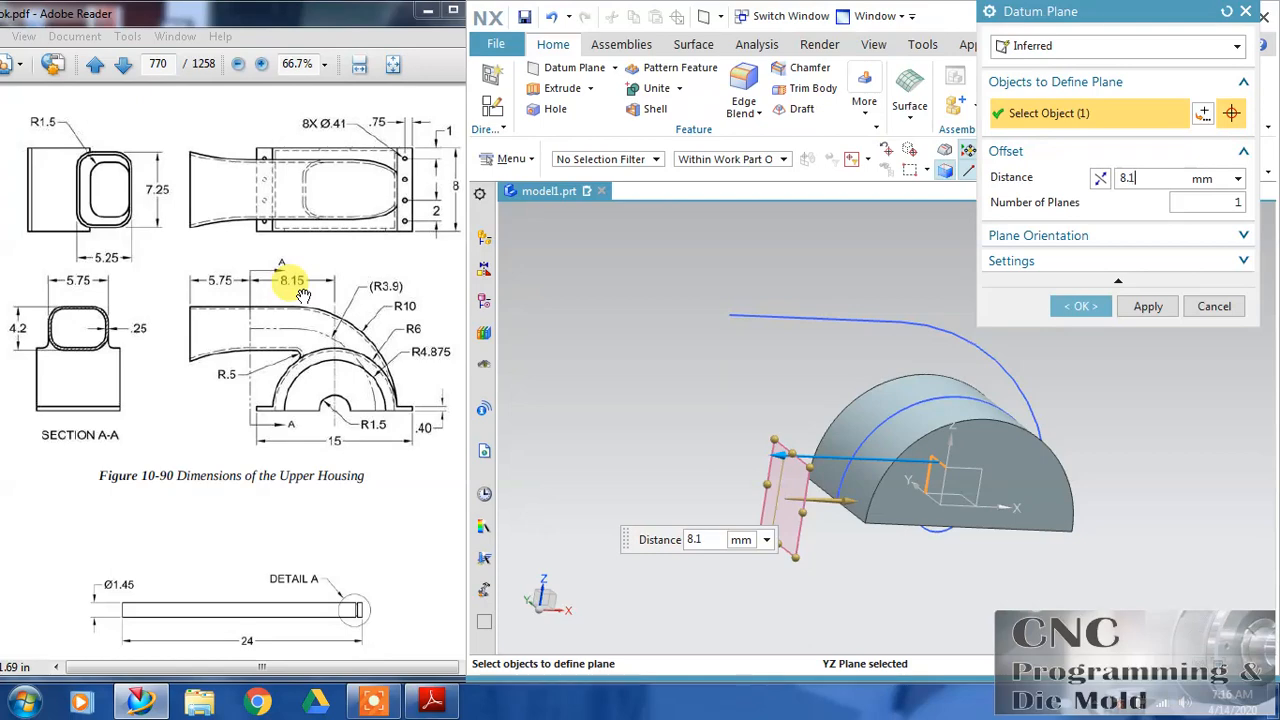
{"action": "key", "text": "Return"}
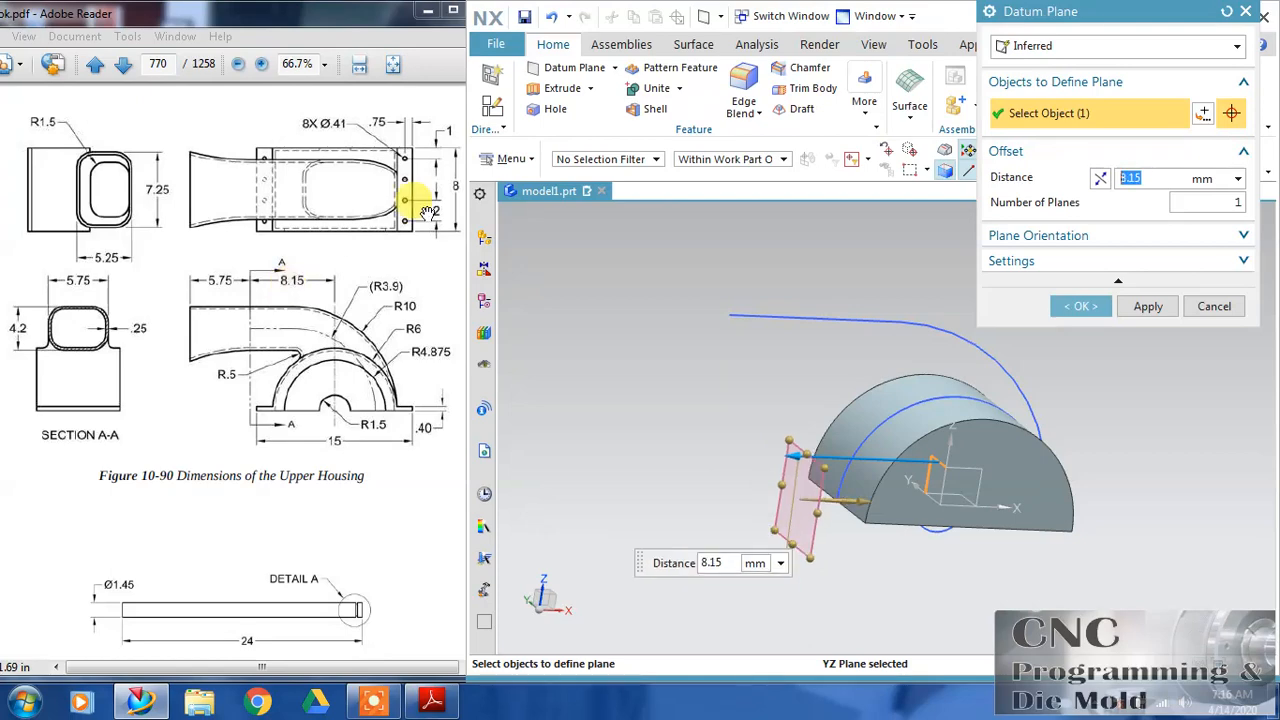
{"action": "left_click", "coordinate": [1080, 308]}
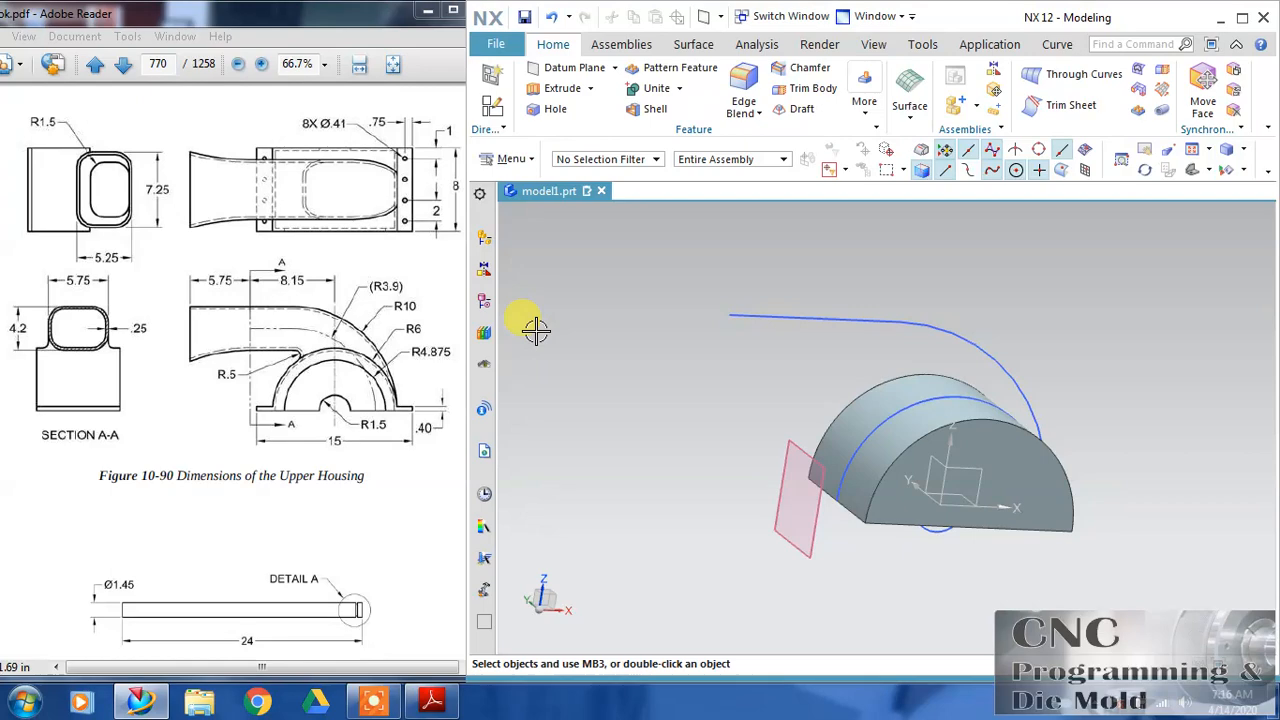
Step: Create a sketch on the new offset datum plane, with Y as horizontal reference and both the plane normal and the reference vector reversed
{"action": "left_click", "coordinate": [492, 105]}
{"action": "left_click", "coordinate": [790, 450]}
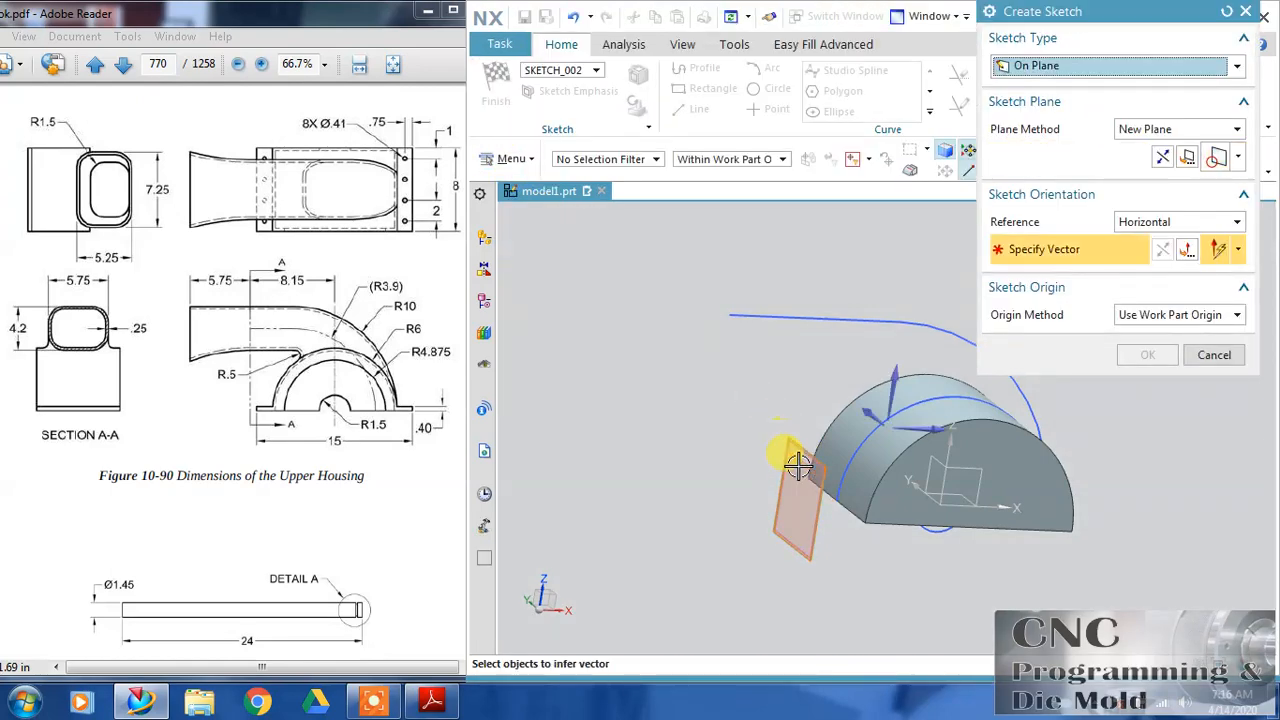
{"action": "left_click", "coordinate": [876, 410]}
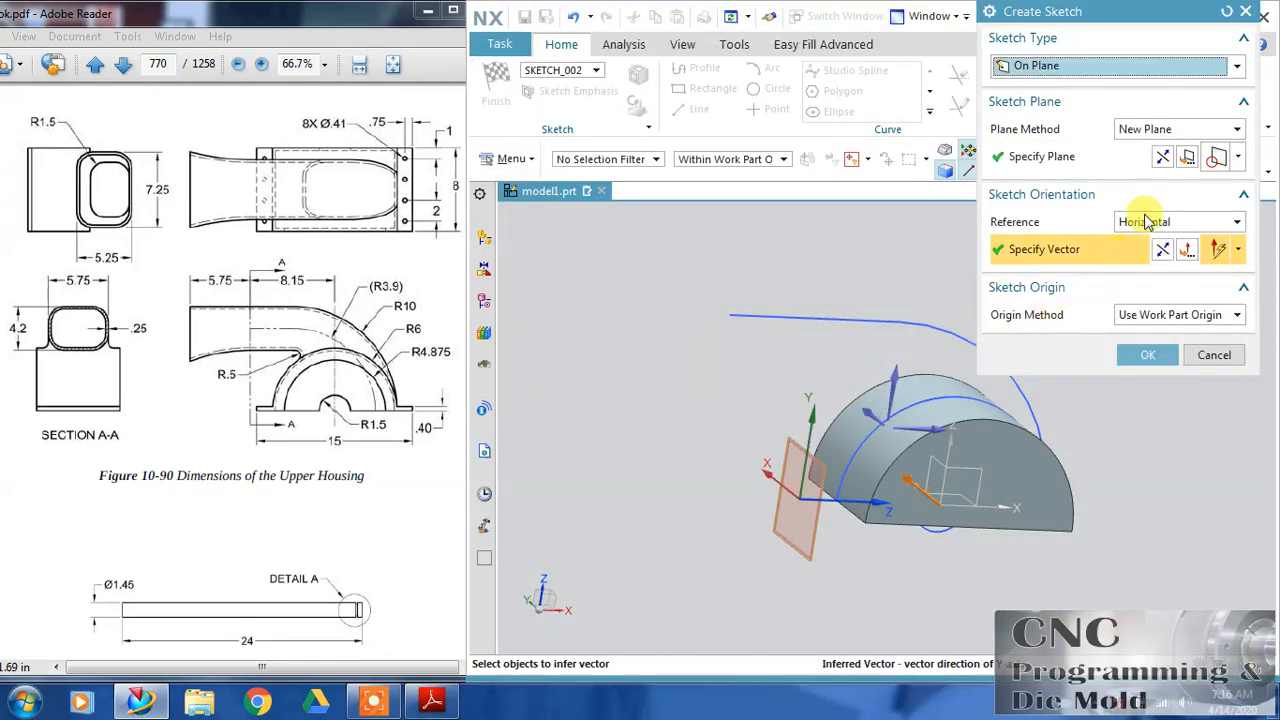
{"action": "left_click", "coordinate": [1163, 157]}
{"action": "left_click", "coordinate": [1165, 251]}
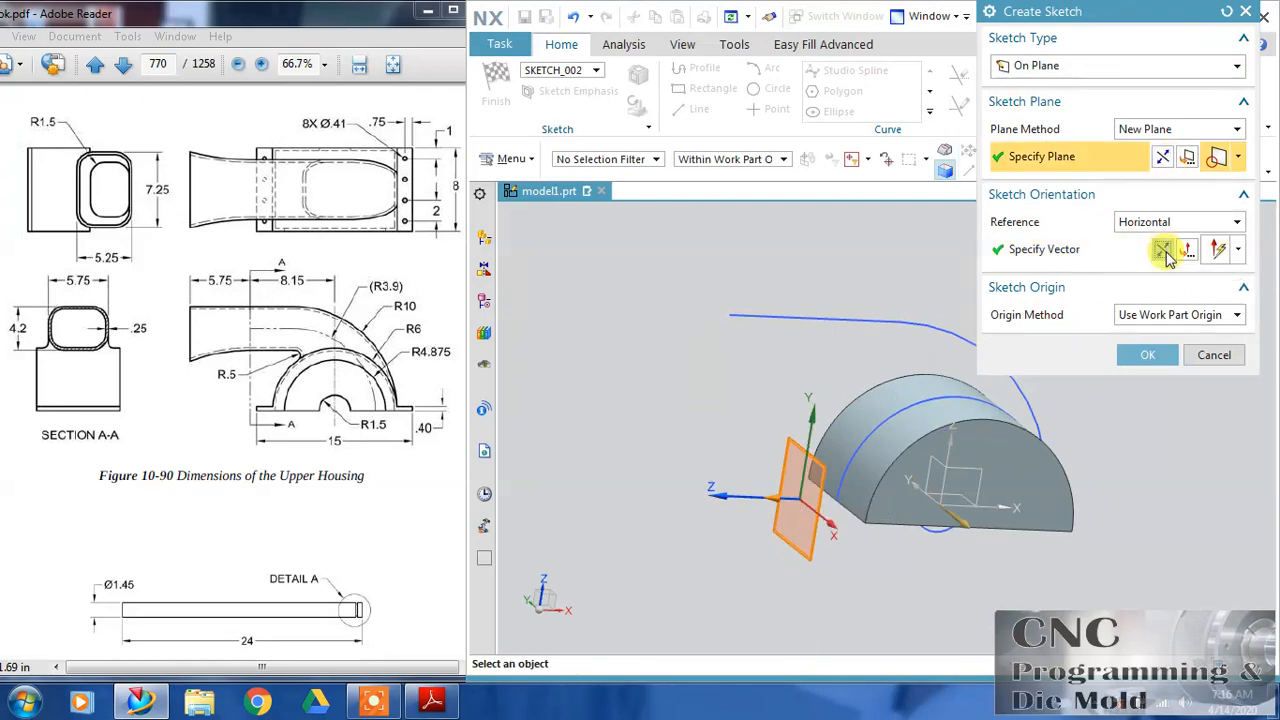
{"action": "left_click", "coordinate": [1147, 355]}
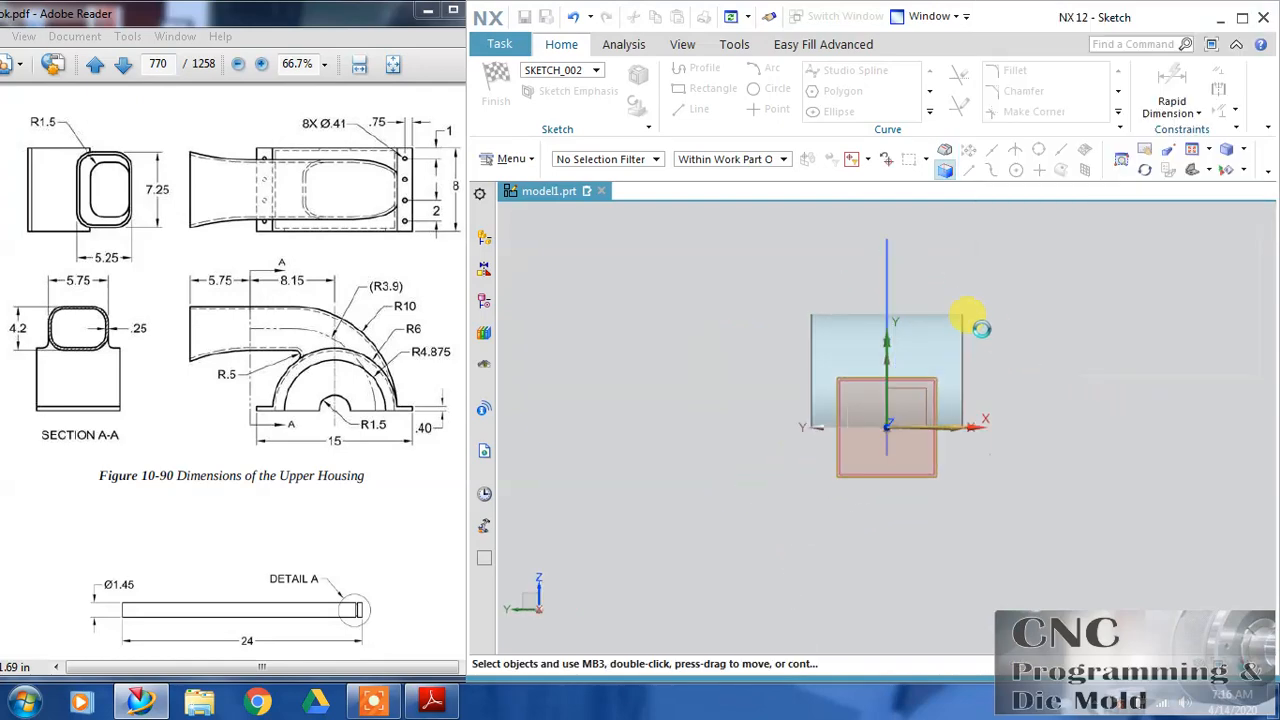
Step: Draw a rectangle about 7.5 mm wide and 3 mm high above the half-cylinder, spanning the vertical axis
{"action": "left_click", "coordinate": [690, 88]}
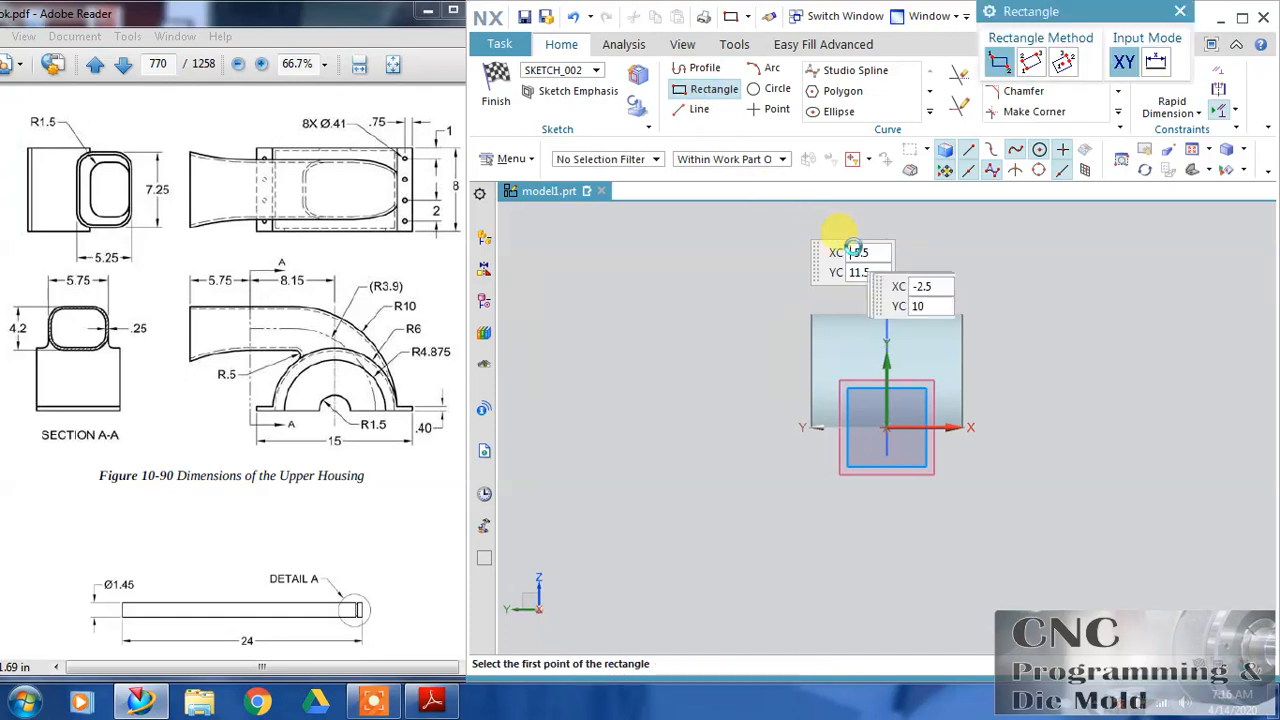
{"action": "left_click", "coordinate": [823, 228]}
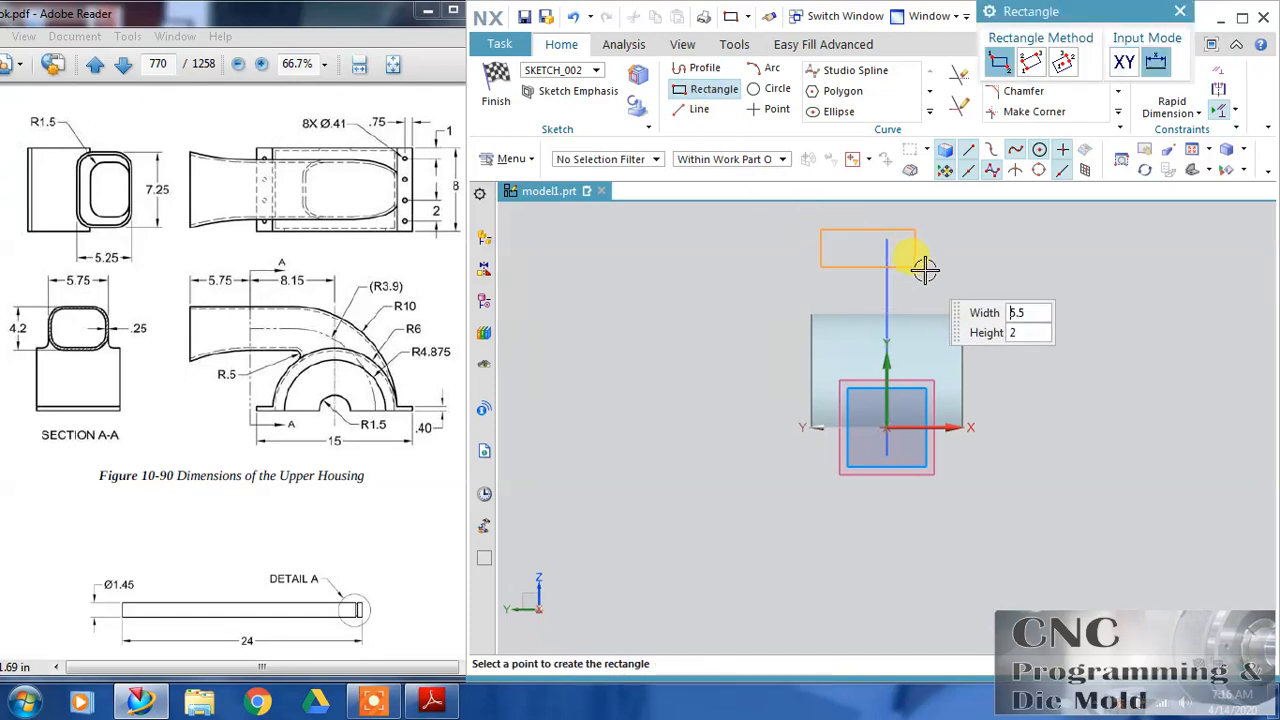
{"action": "left_click", "coordinate": [1024, 283]}
{"action": "key", "text": "Escape"}
Step: Dimension the distance between the rectangle's top edge and the end of the duct path's straight line as 0 mm
{"action": "mouse_move", "coordinate": [1034, 263]}
{"action": "middle_mouse_down", "text": "shift"}
{"action": "mouse_move", "coordinate": [1046, 286]}
{"action": "mouse_move", "coordinate": [1013, 333]}
{"action": "mouse_move", "coordinate": [920, 323]}
{"action": "middle_mouse_up", "text": "shift"}
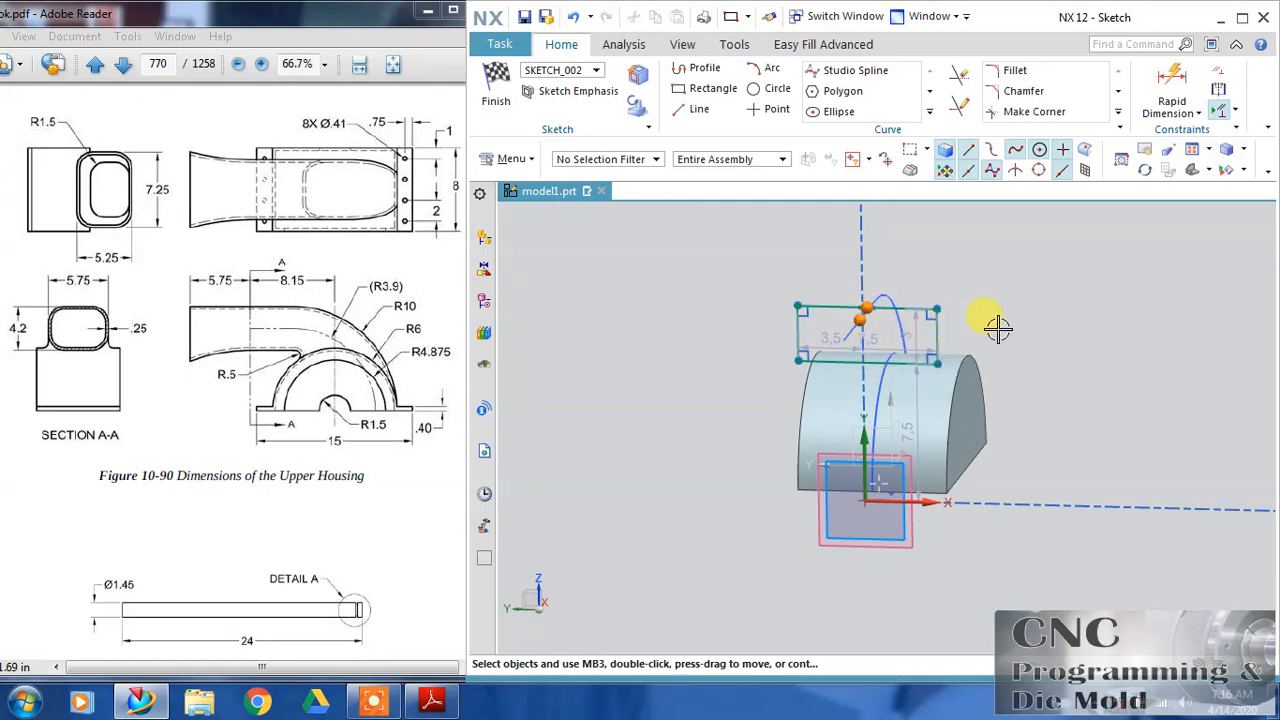
{"action": "left_click", "coordinate": [1167, 85]}
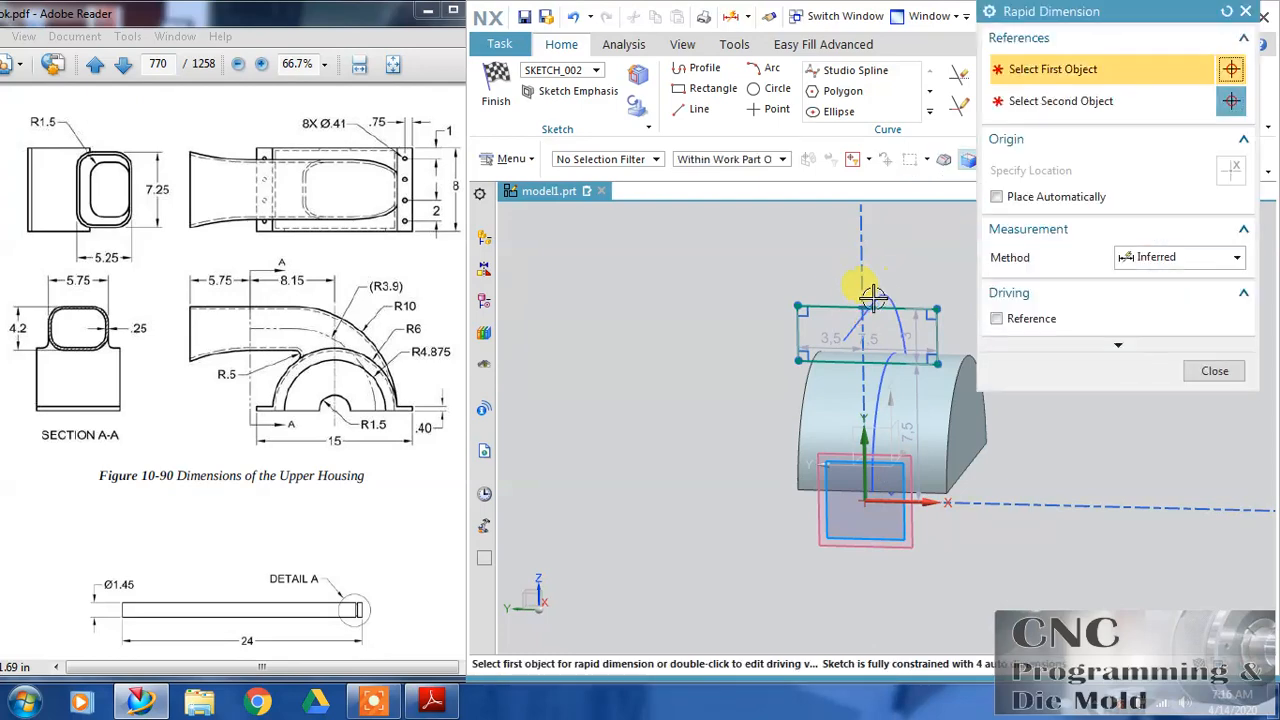
{"action": "left_click", "coordinate": [870, 308]}
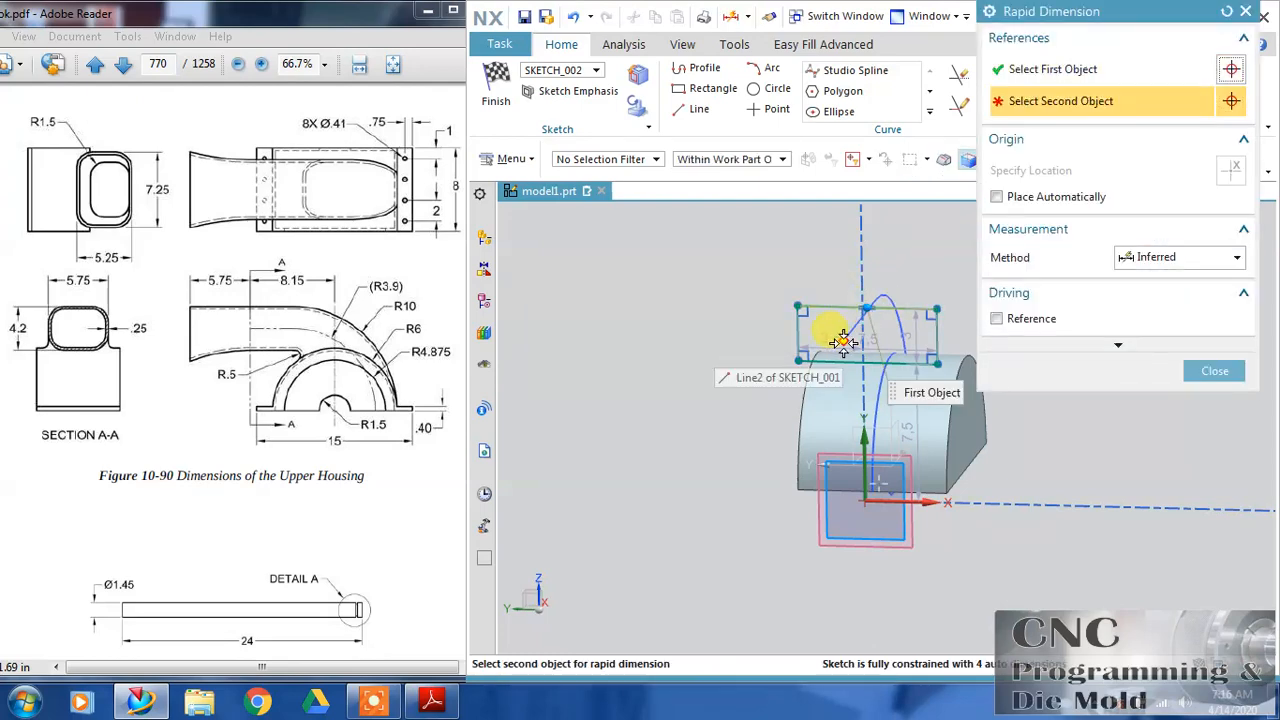
{"action": "left_click", "coordinate": [842, 340]}
{"action": "left_click", "coordinate": [702, 330]}
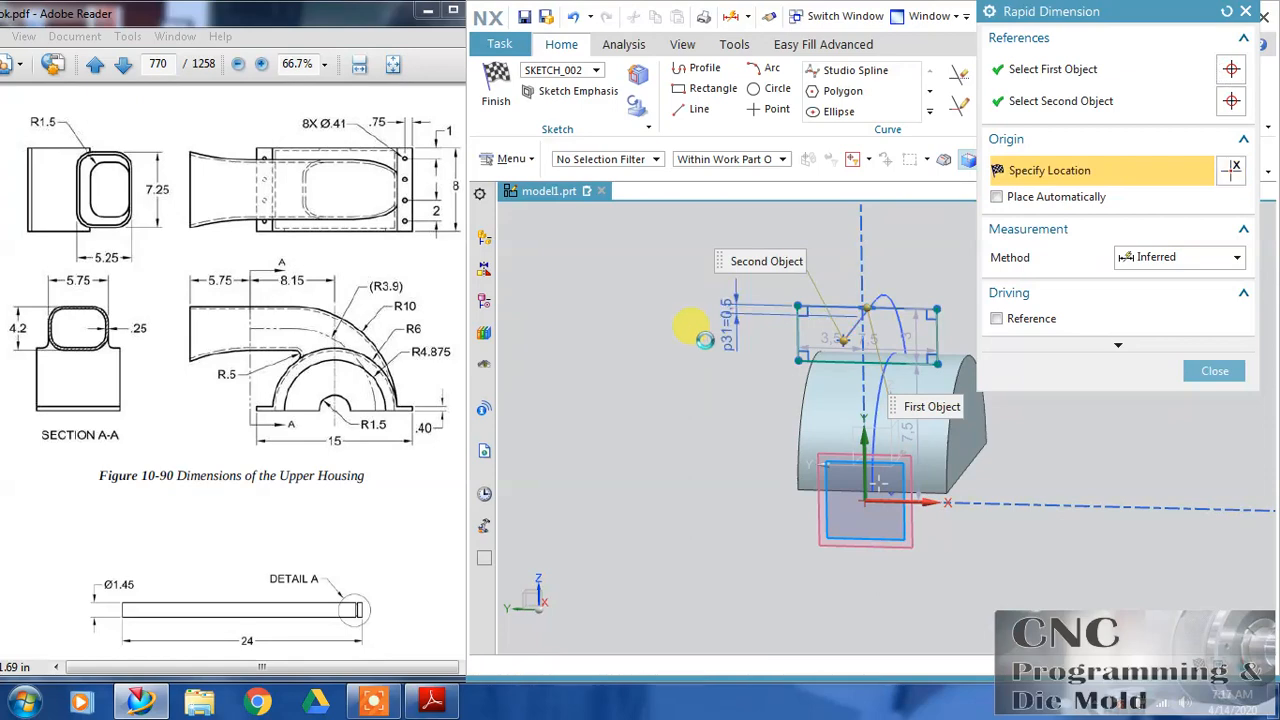
{"action": "type", "text": "0"}
{"action": "key", "text": "Return"}
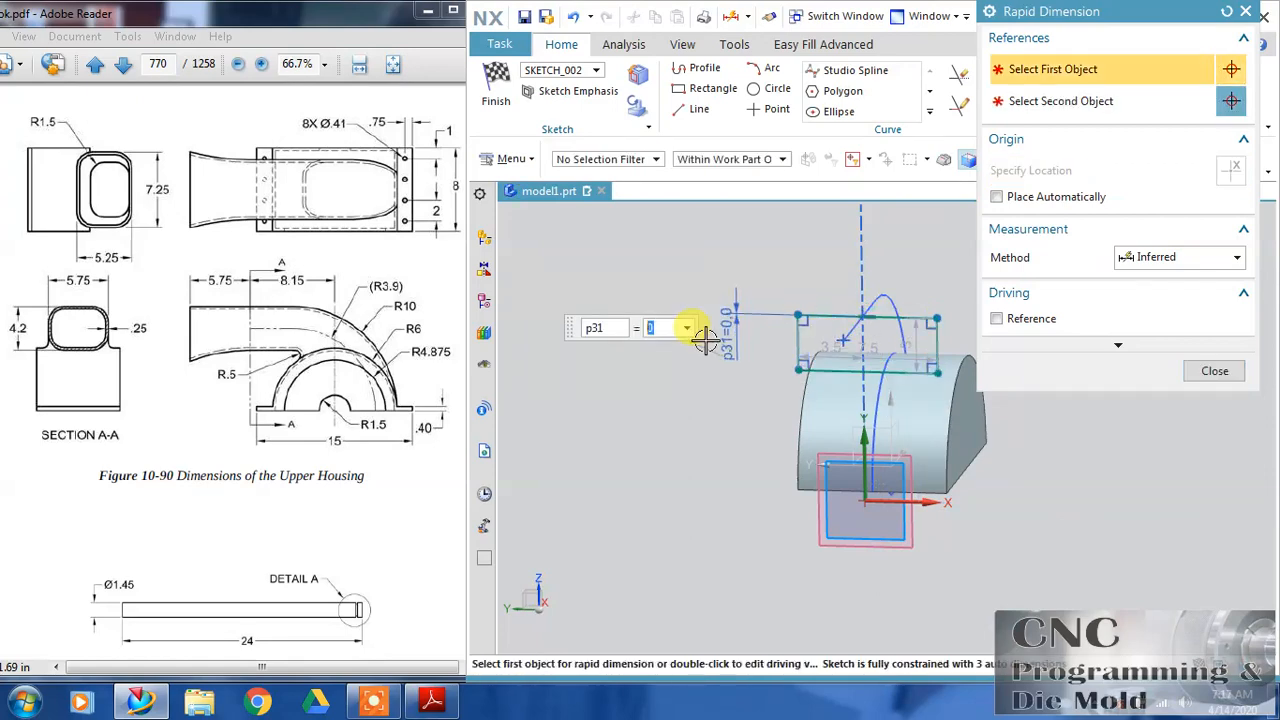
{"action": "left_click", "coordinate": [1215, 371]}
Step: Set the rectangle's width to 5.75 mm and its height to 4.2 mm
{"action": "scroll", "coordinate": [1091, 317], "scroll_direction": "up", "scroll_amount": 5}
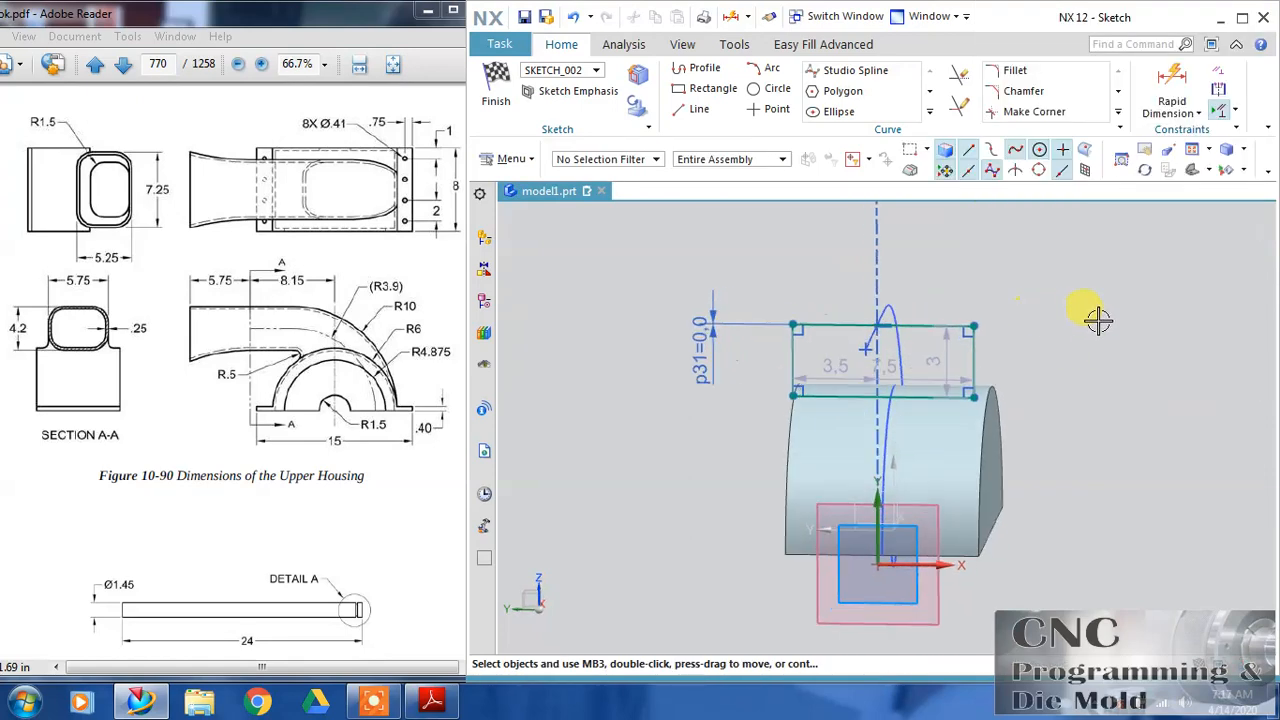
{"action": "mouse_move", "coordinate": [1098, 308]}
{"action": "middle_mouse_down", "text": "shift"}
{"action": "mouse_move", "coordinate": [889, 297]}
{"action": "mouse_move", "coordinate": [890, 254]}
{"action": "middle_mouse_up", "text": "shift"}
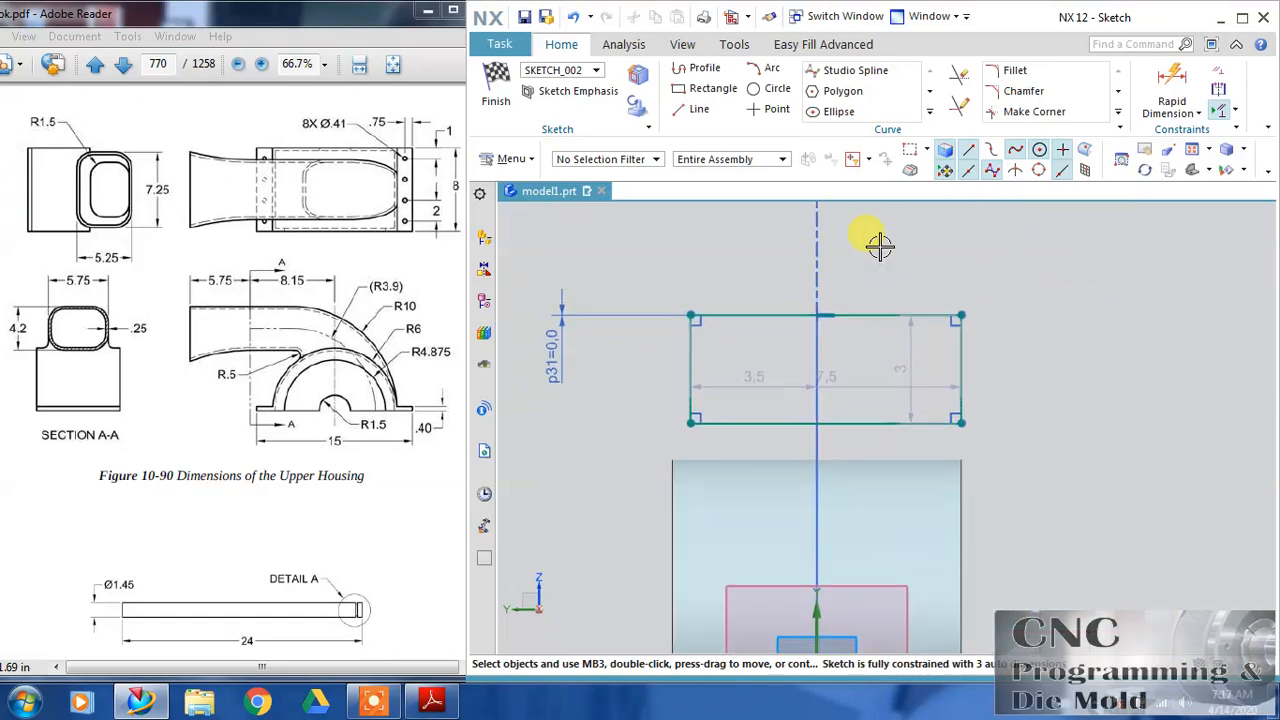
{"action": "double_click", "coordinate": [877, 385]}
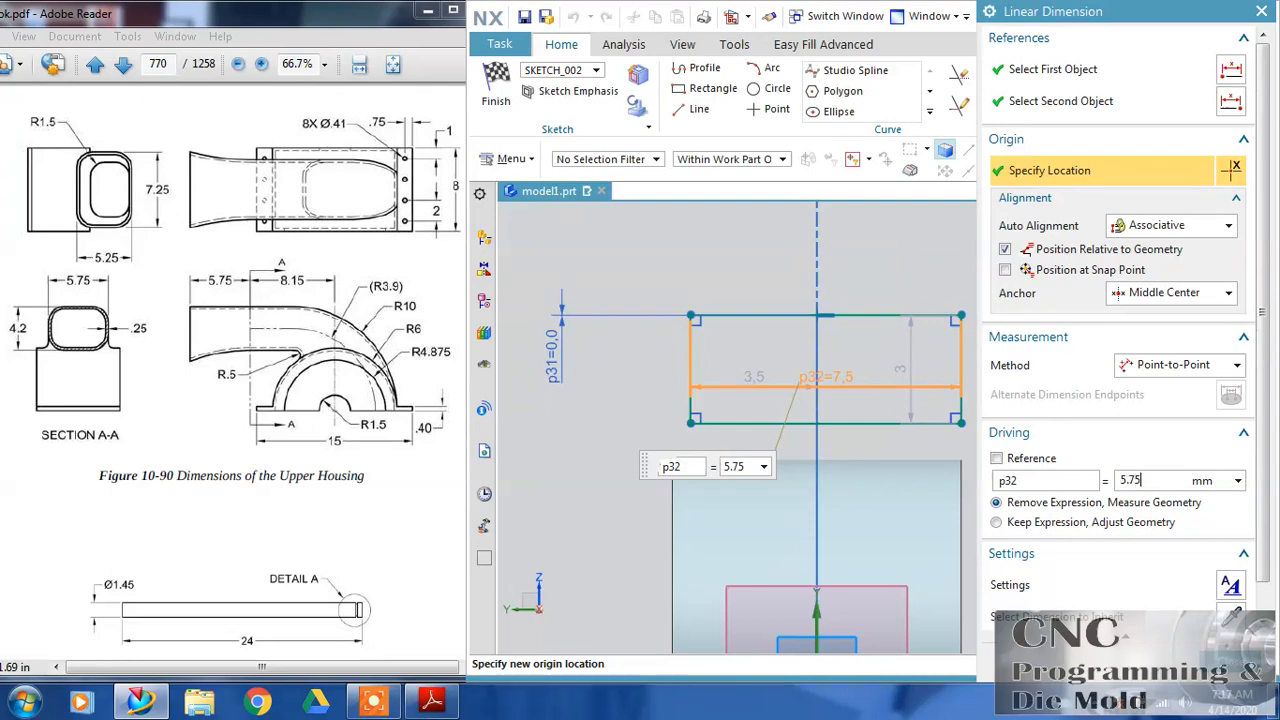
{"action": "key", "text": "Return"}
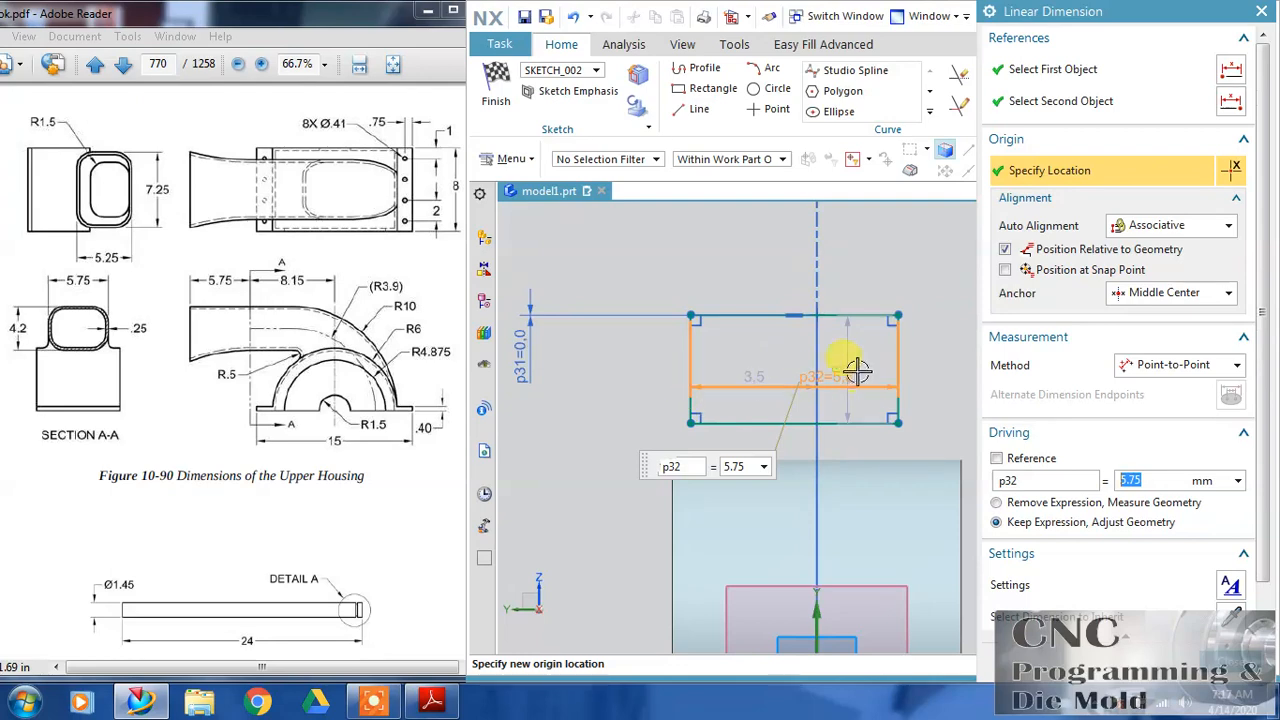
{"action": "key", "text": "Return"}
{"action": "double_click", "coordinate": [850, 283]}
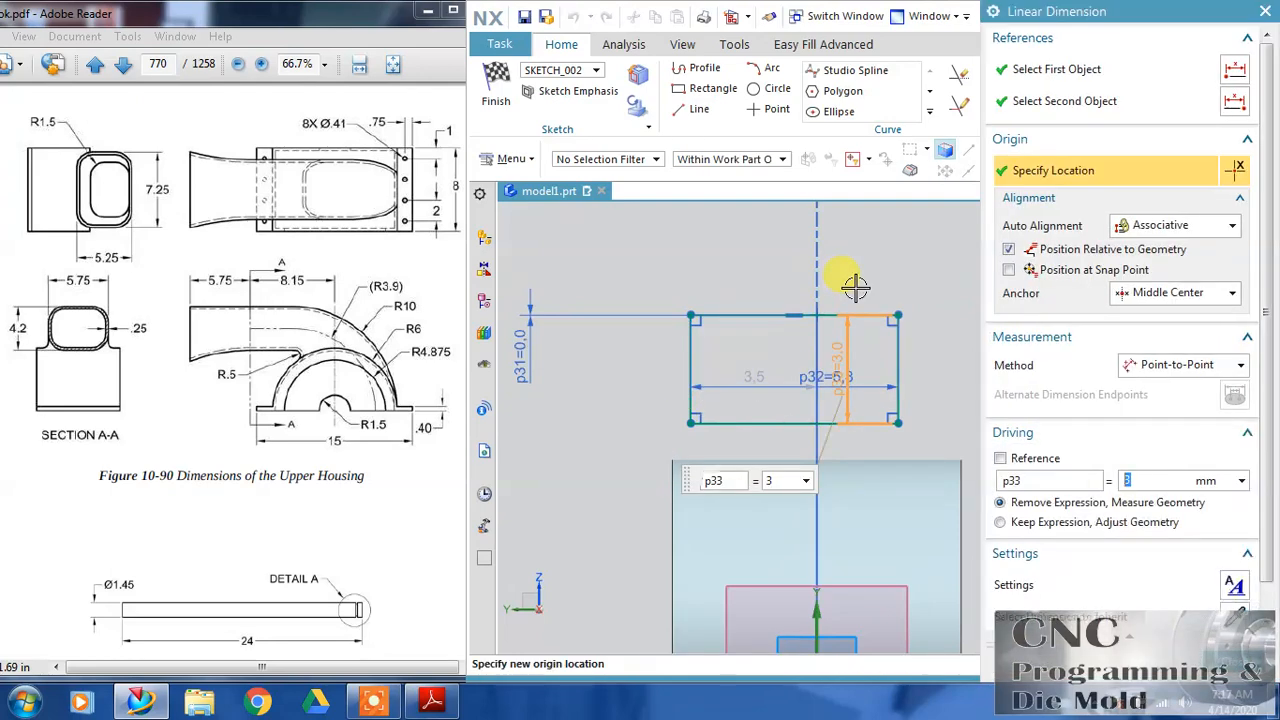
{"action": "type", "text": "4.2"}
{"action": "key", "text": "Return"}
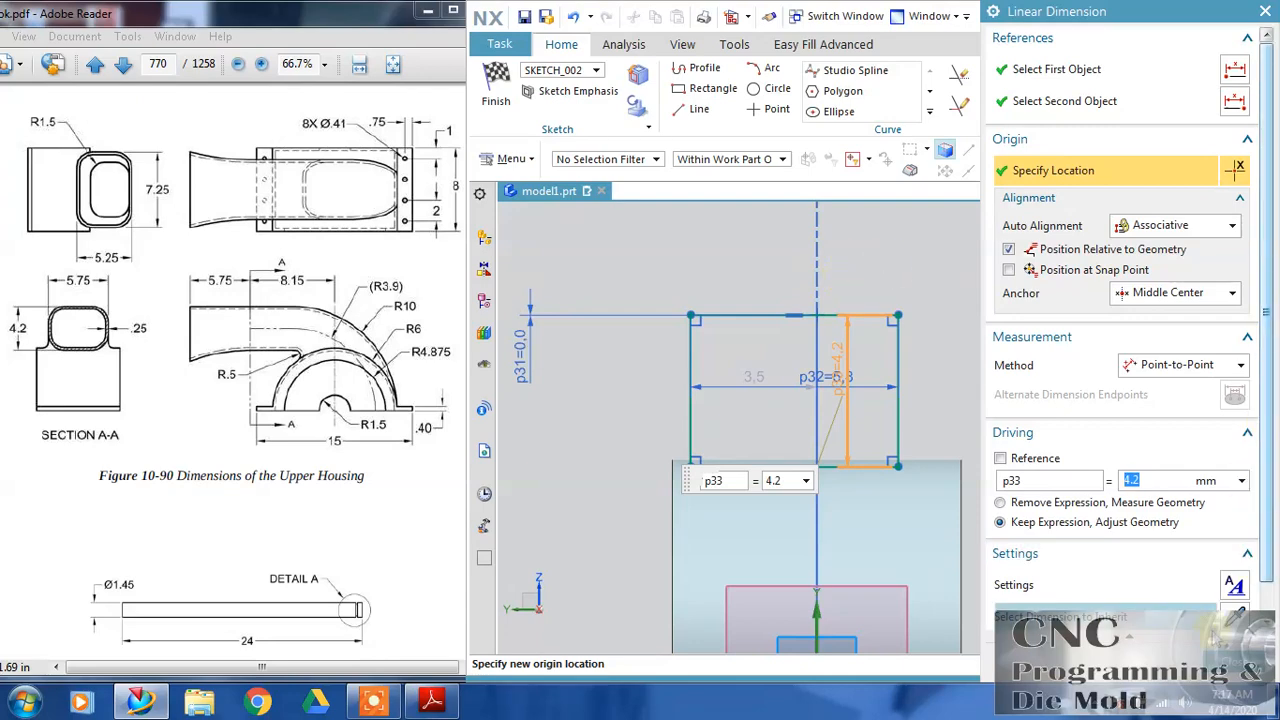
{"action": "middle_click", "coordinate": [997, 410]}
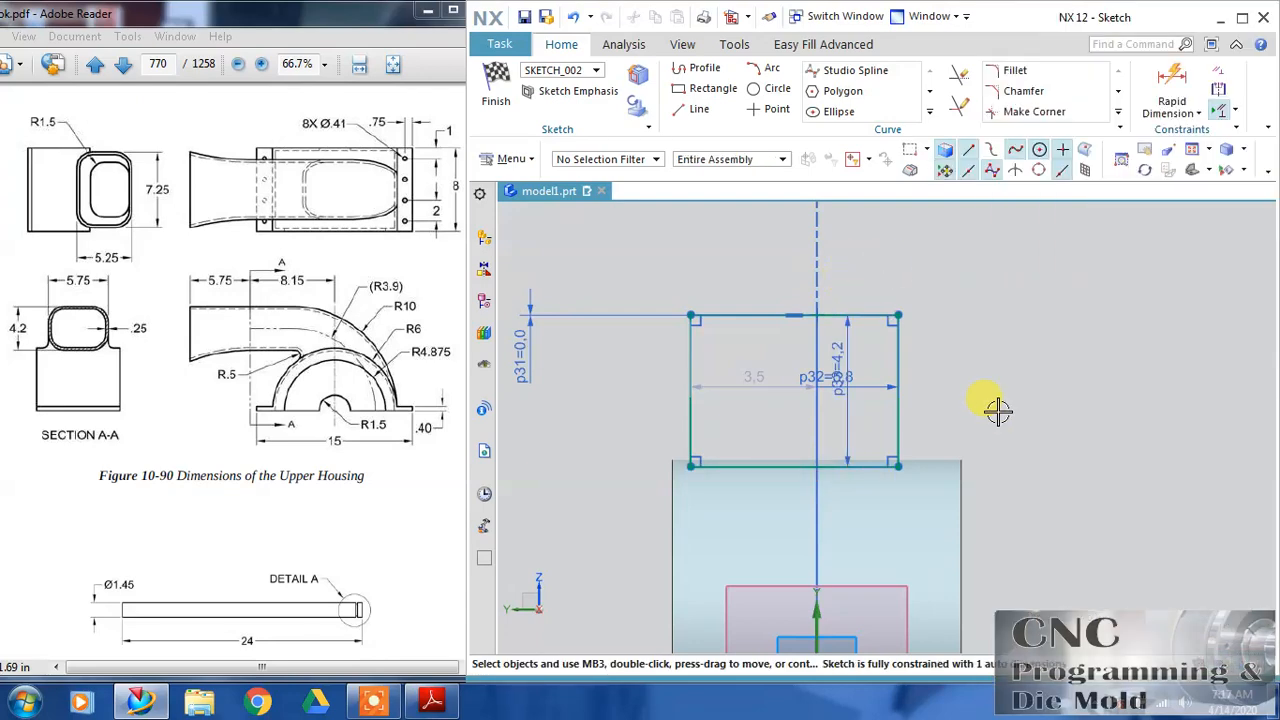
Step: Constrain the midpoint of the rectangle's top edge to coincide with the end of the duct path's straight line
{"action": "left_click", "coordinate": [815, 315]}
{"action": "left_click", "coordinate": [815, 315]}
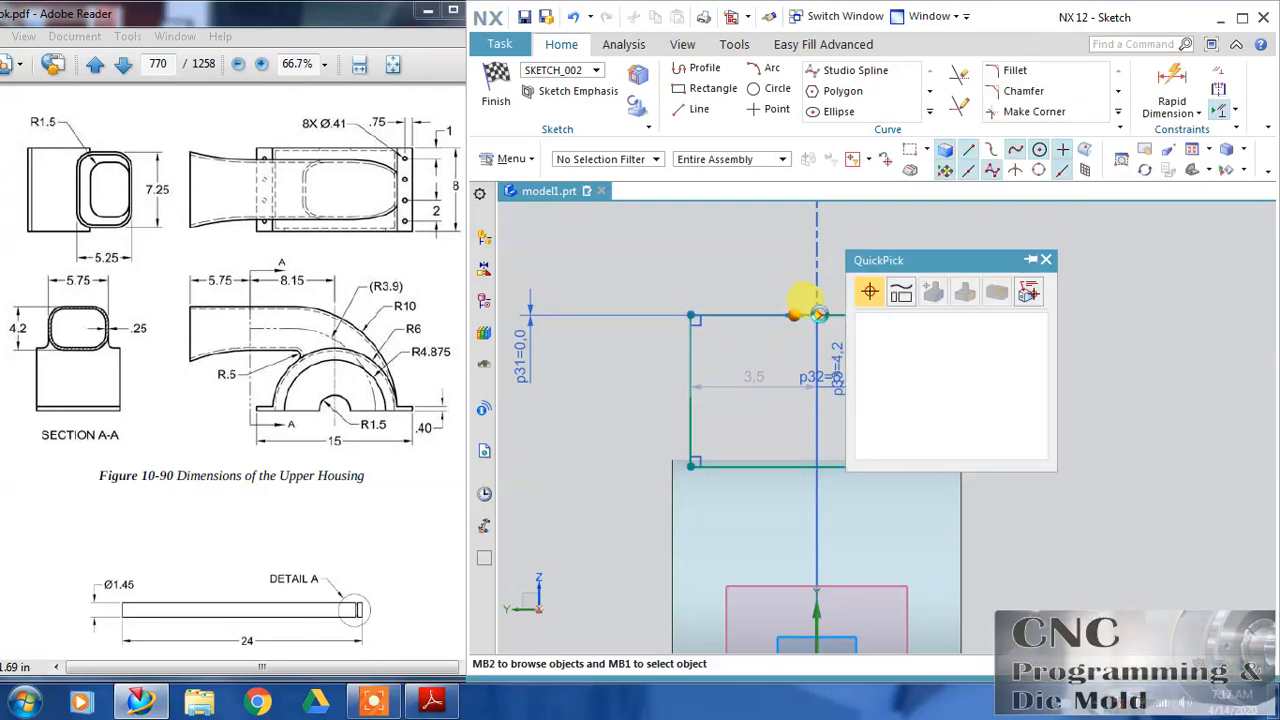
{"action": "left_click", "coordinate": [858, 321]}
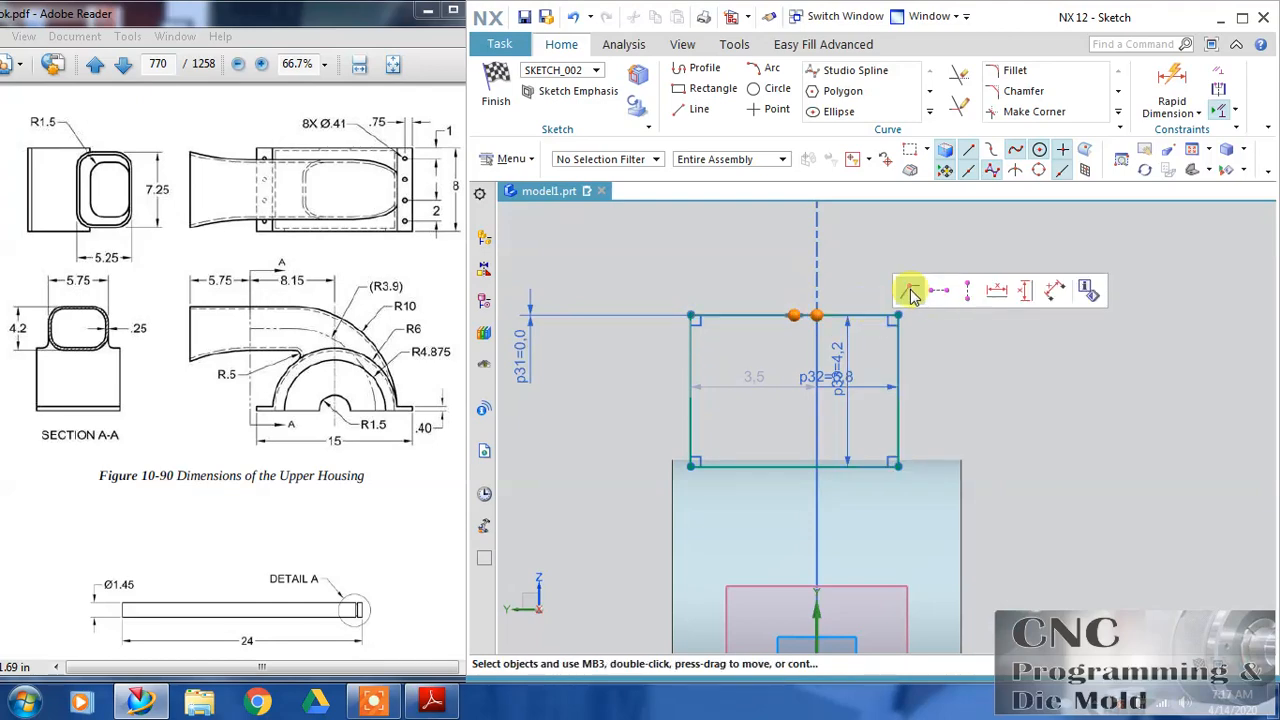
{"action": "left_click", "coordinate": [907, 290]}
{"action": "left_click", "coordinate": [872, 395]}
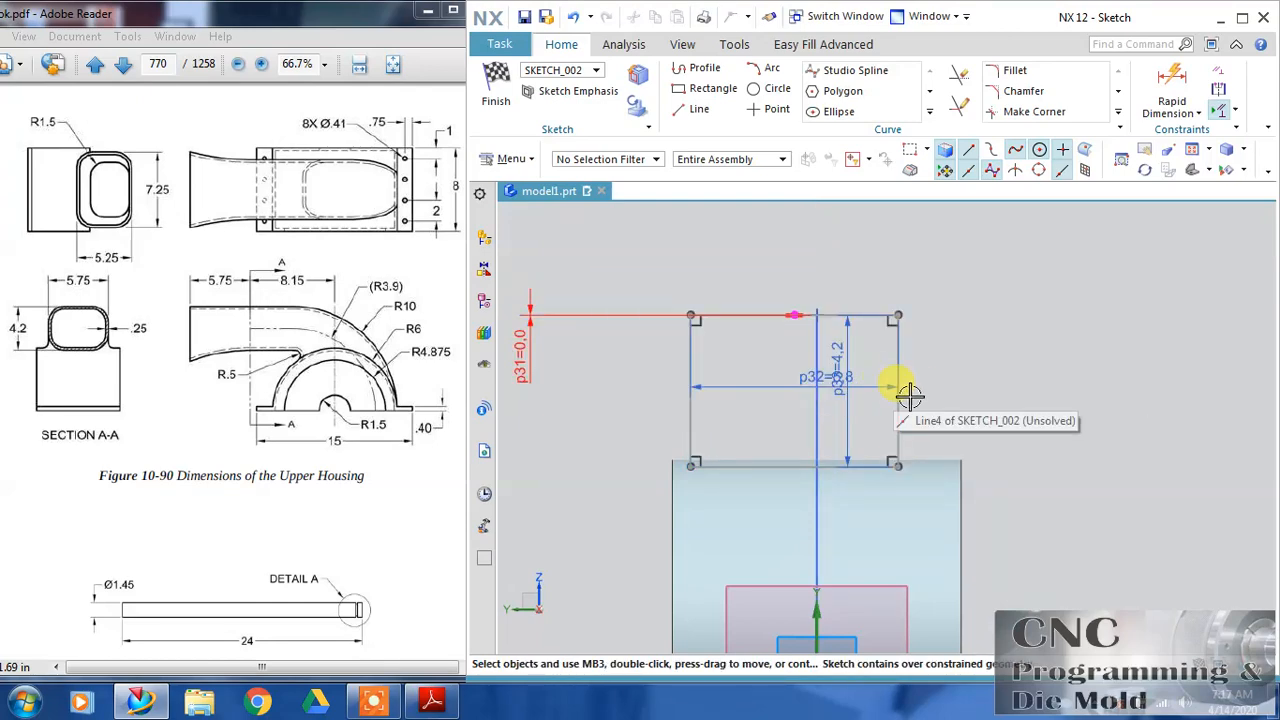
Step: Delete the redundant 0 mm dimension on the rectangle's top edge and finish the sketch
{"action": "left_click", "coordinate": [552, 315]}
{"action": "key", "text": "Delete"}
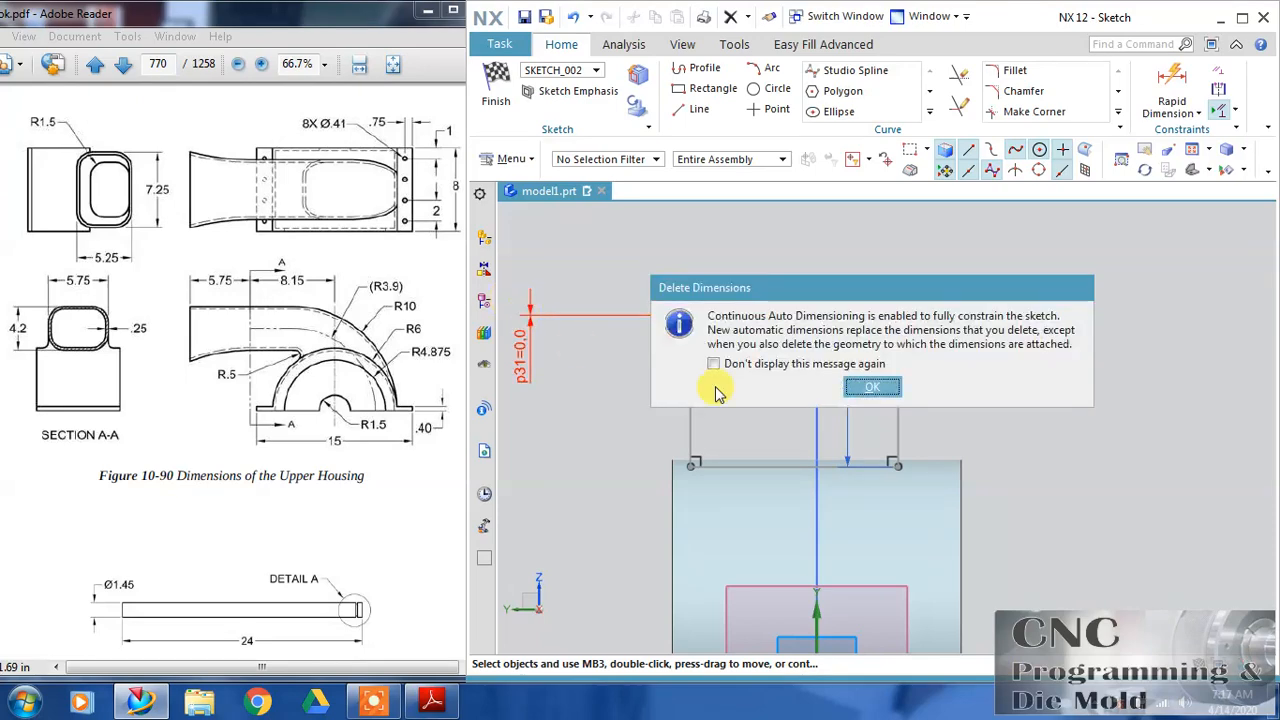
{"action": "left_click", "coordinate": [874, 389]}
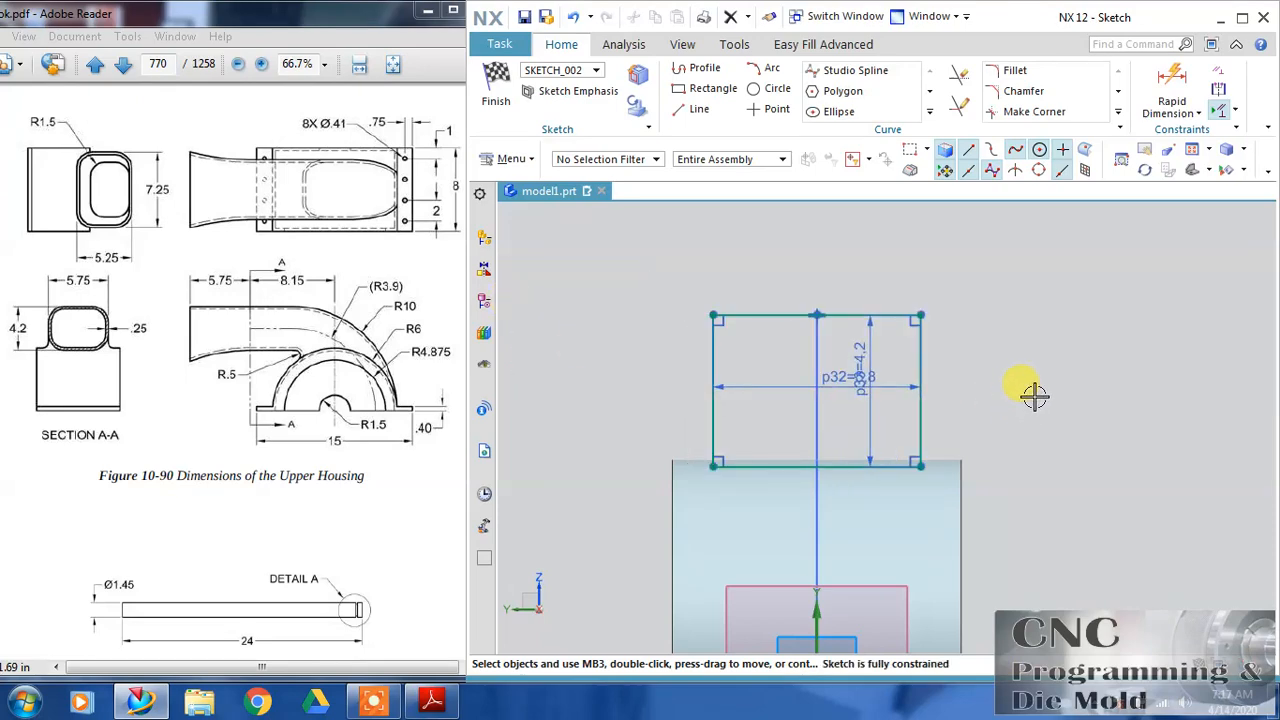
{"action": "mouse_move", "coordinate": [1040, 389]}
{"action": "middle_mouse_down"}
{"action": "mouse_move", "coordinate": [1014, 331]}
{"action": "mouse_move", "coordinate": [1020, 406]}
{"action": "middle_mouse_up"}
{"action": "left_click", "coordinate": [497, 90]}
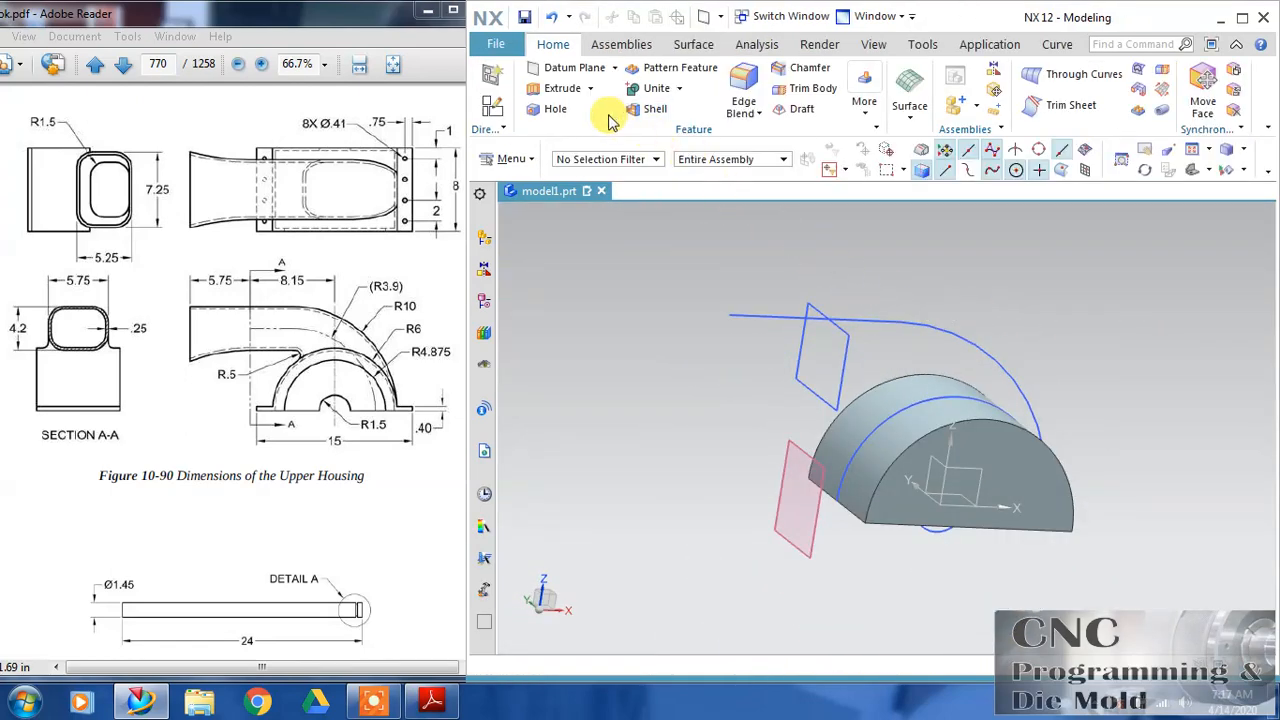
Step: Try to create a datum plane through the free end of the duct path, parallel to the existing offset plane
{"action": "left_click", "coordinate": [548, 72]}
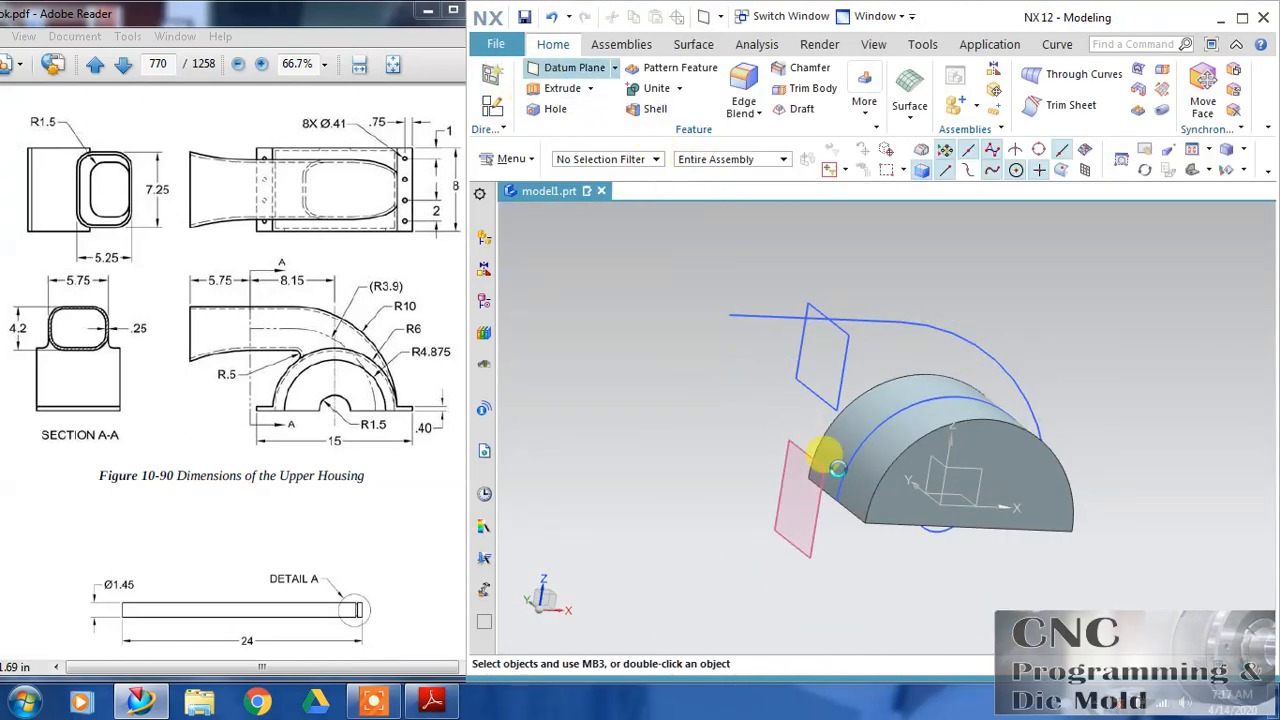
{"action": "left_click", "coordinate": [787, 449]}
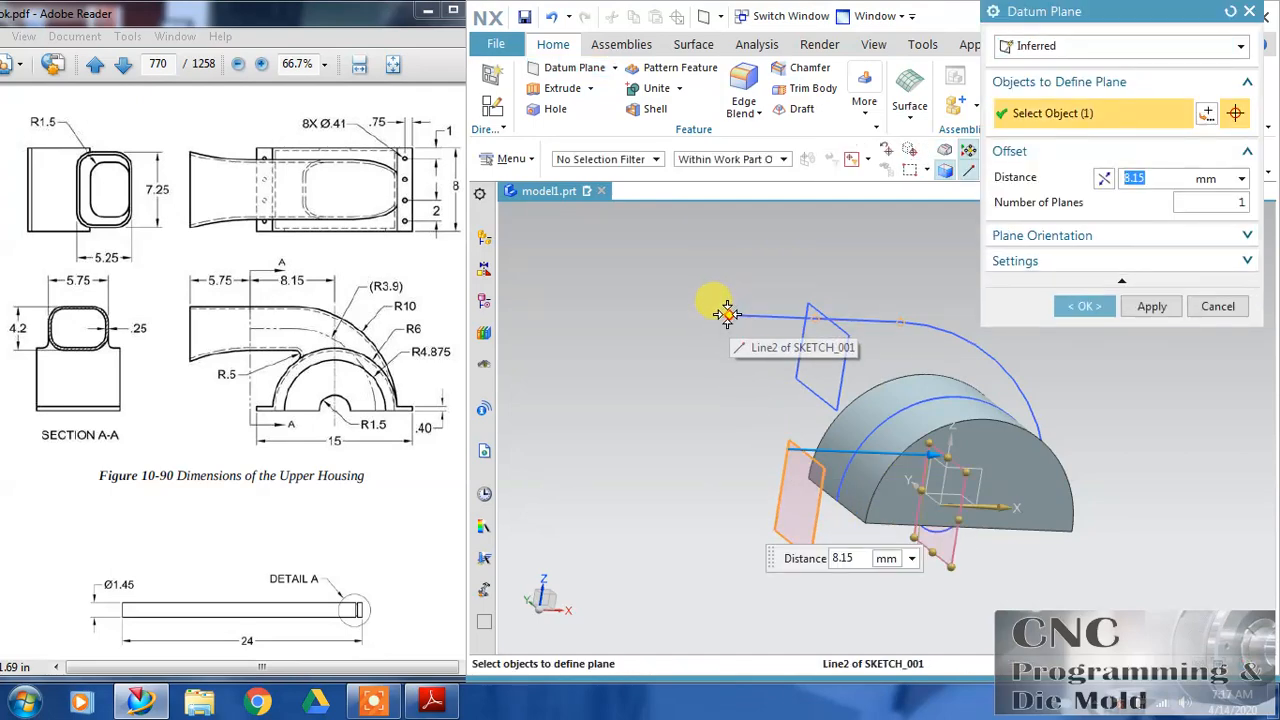
{"action": "left_click", "coordinate": [728, 312]}
{"action": "left_click", "coordinate": [1090, 306]}
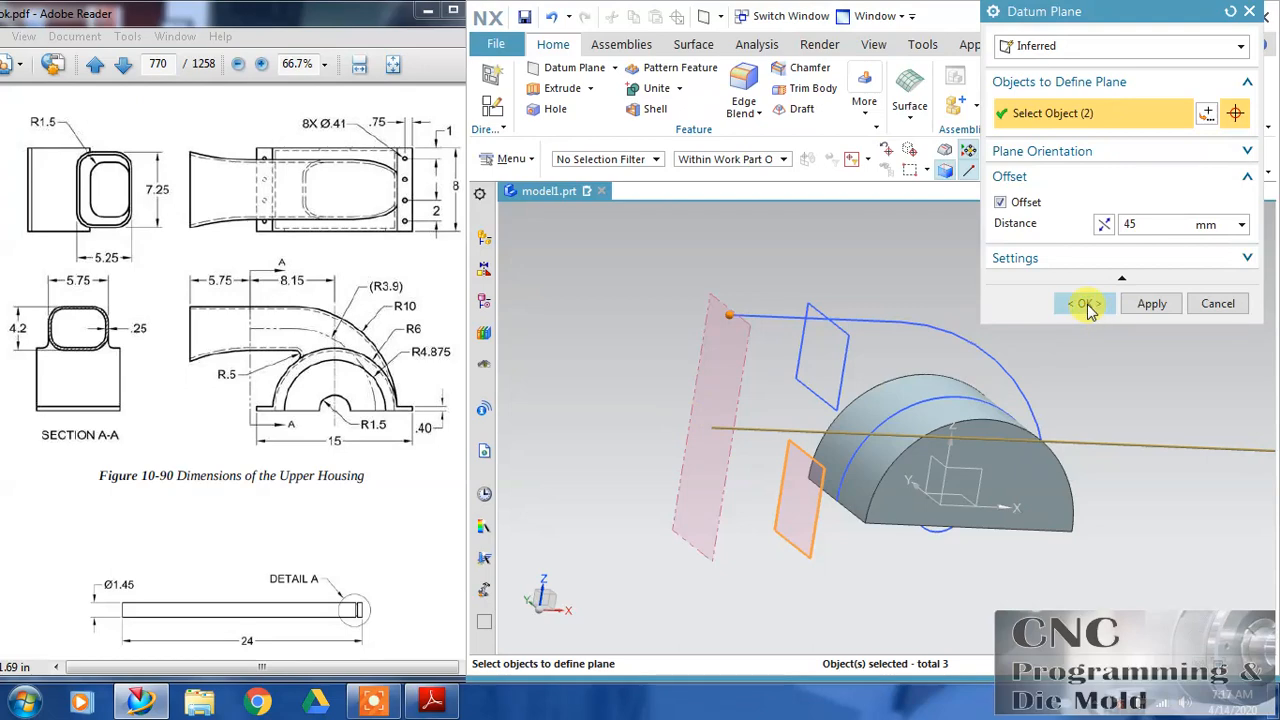
{"action": "left_click", "coordinate": [1075, 312]}
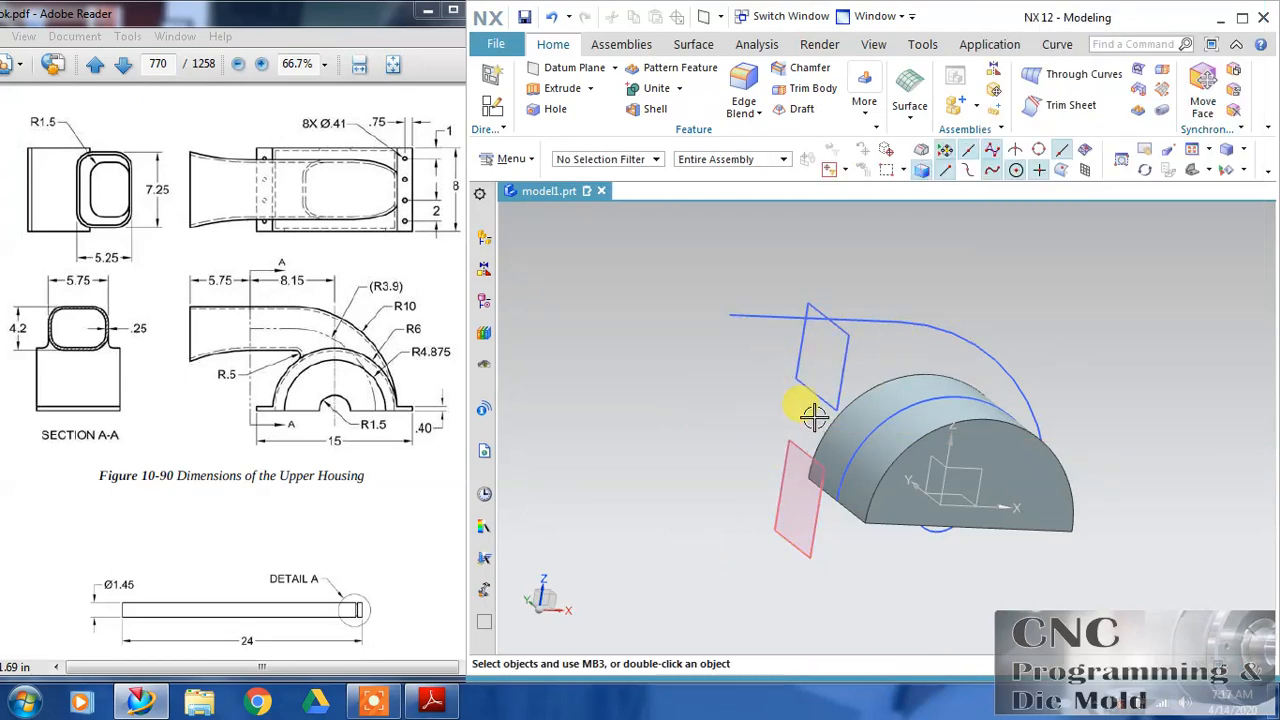
{"action": "mouse_move", "coordinate": [800, 452]}
{"action": "middle_mouse_down"}
{"action": "mouse_move", "coordinate": [766, 423]}
{"action": "mouse_move", "coordinate": [720, 330]}
{"action": "middle_mouse_up"}
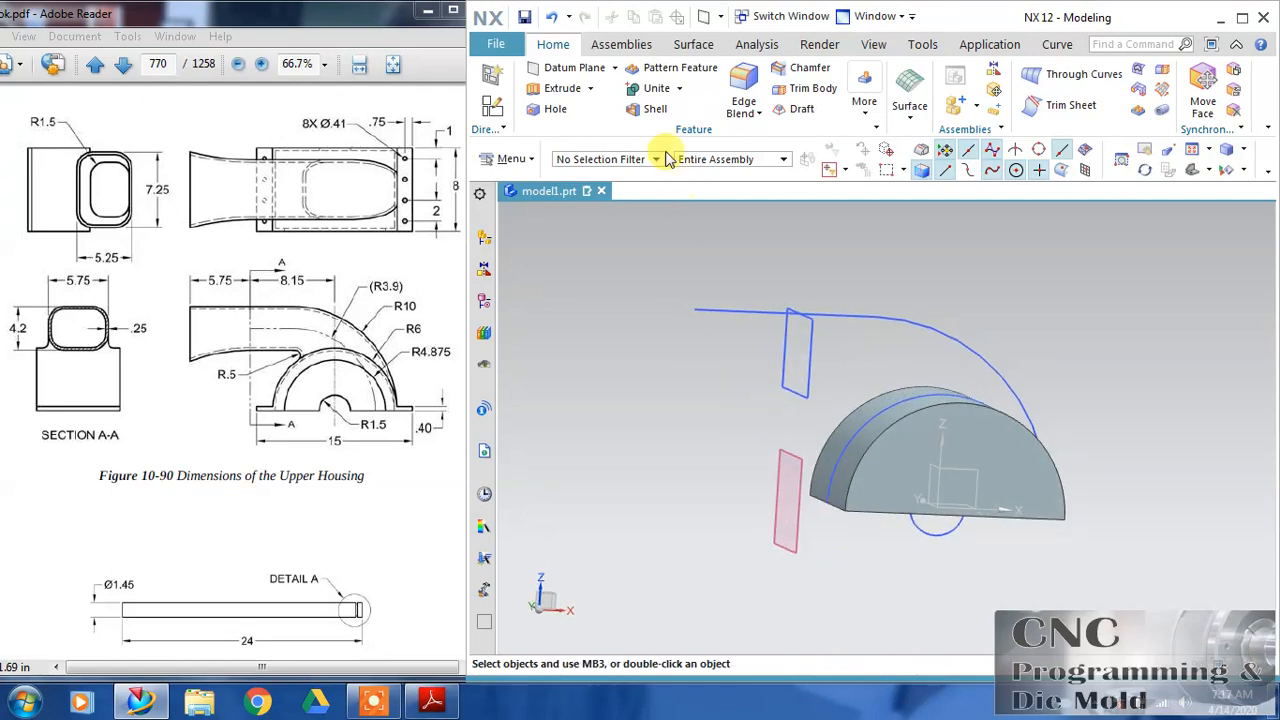
{"action": "left_click", "coordinate": [550, 17]}
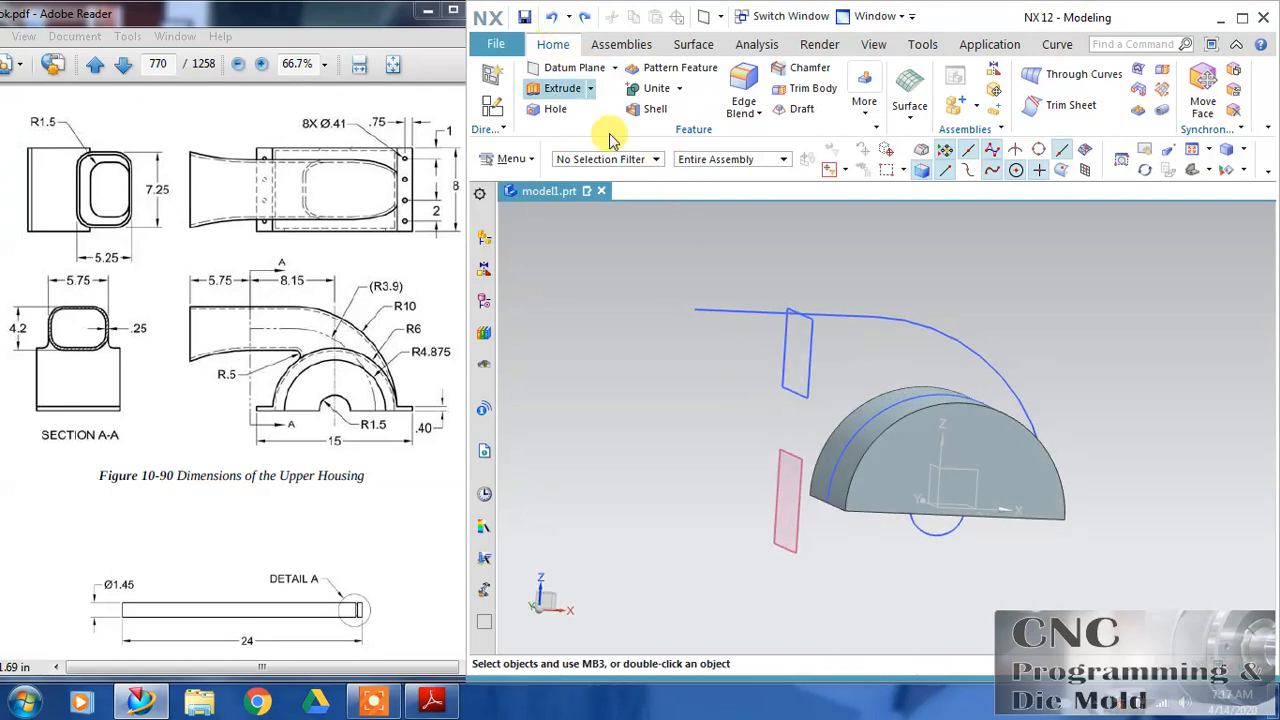
{"action": "left_click", "coordinate": [583, 17]}
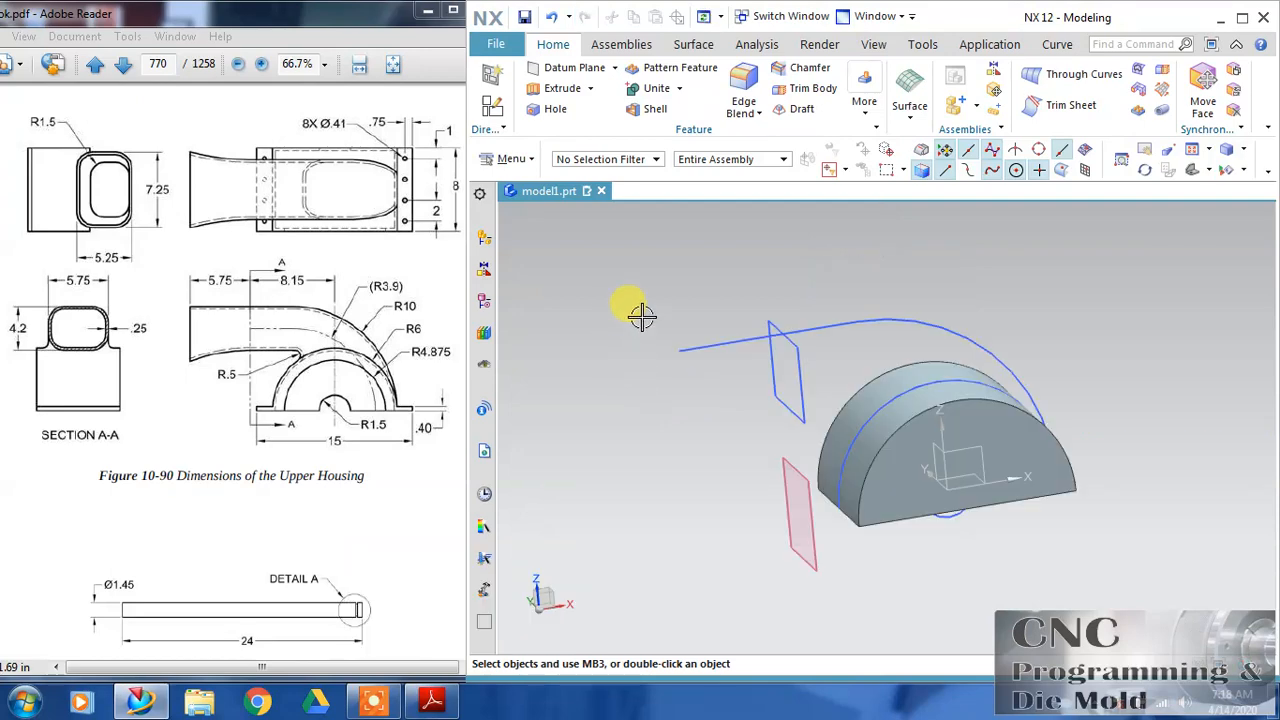
Step: Create a datum plane parallel to the YZ plane at the free end of the duct path's straight line
{"action": "left_click", "coordinate": [548, 67]}
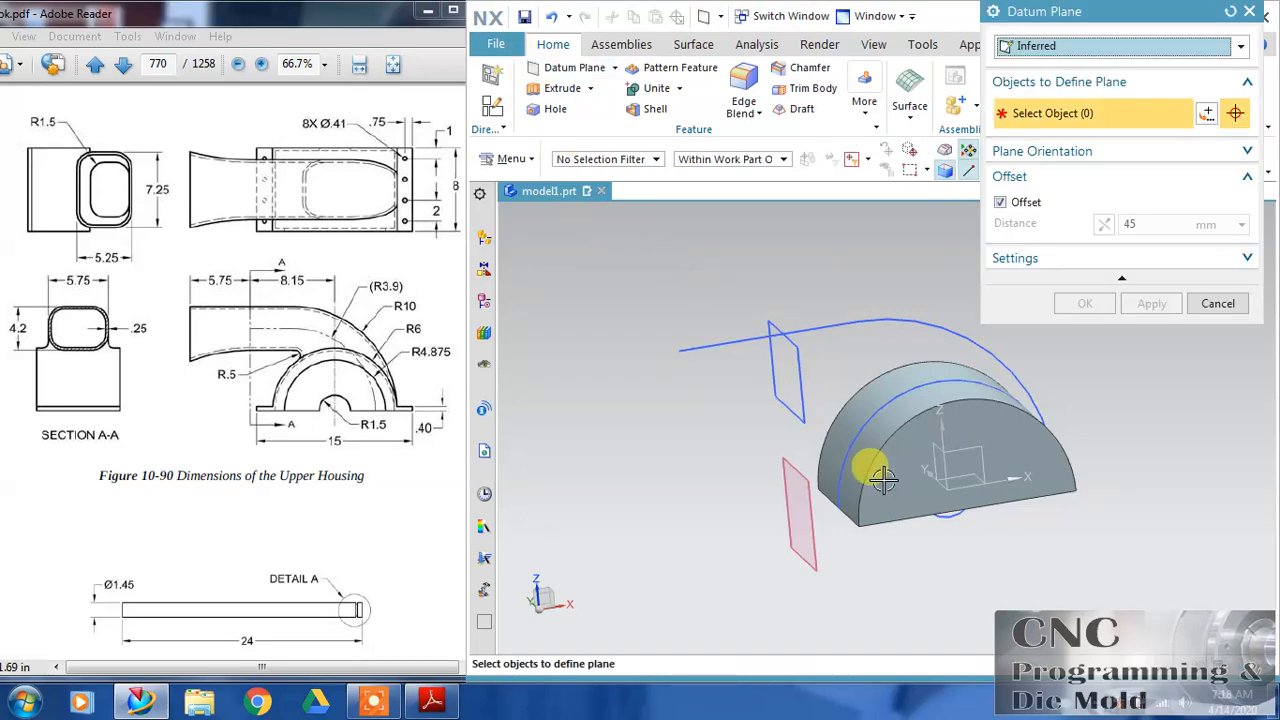
{"action": "left_click", "coordinate": [933, 449]}
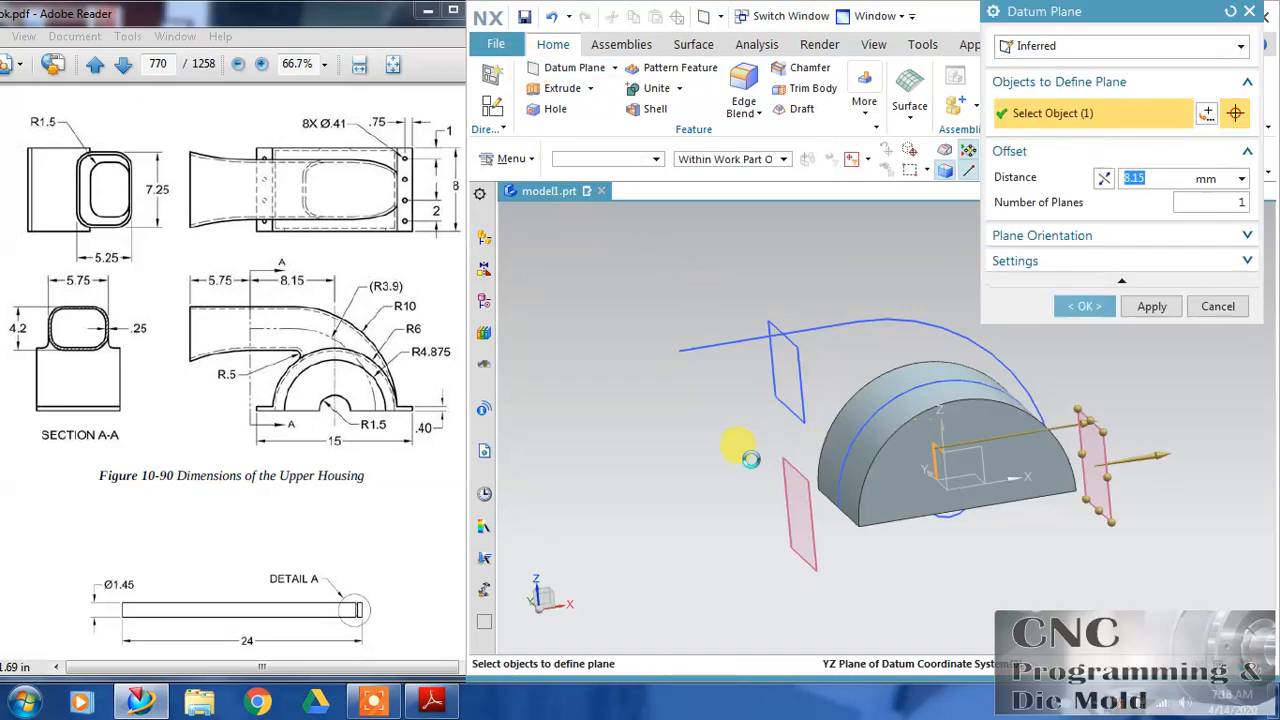
{"action": "type", "text": "8.15"}
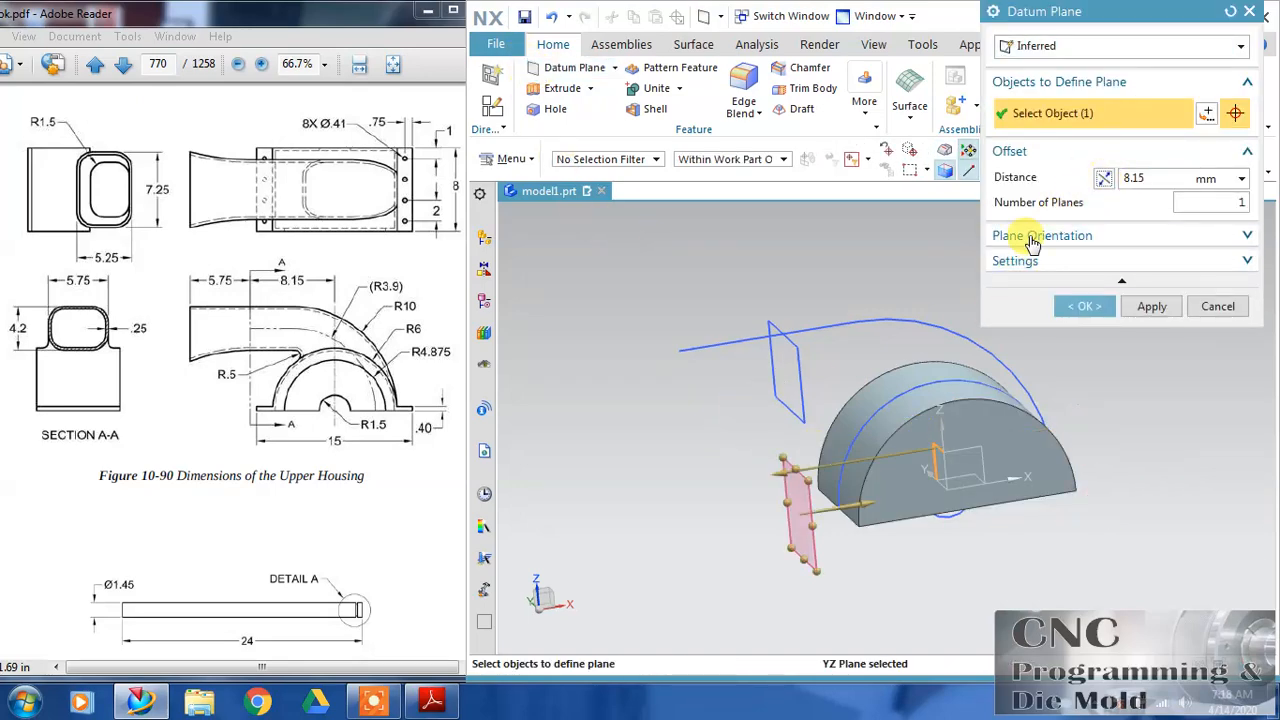
{"action": "left_click", "coordinate": [667, 398]}
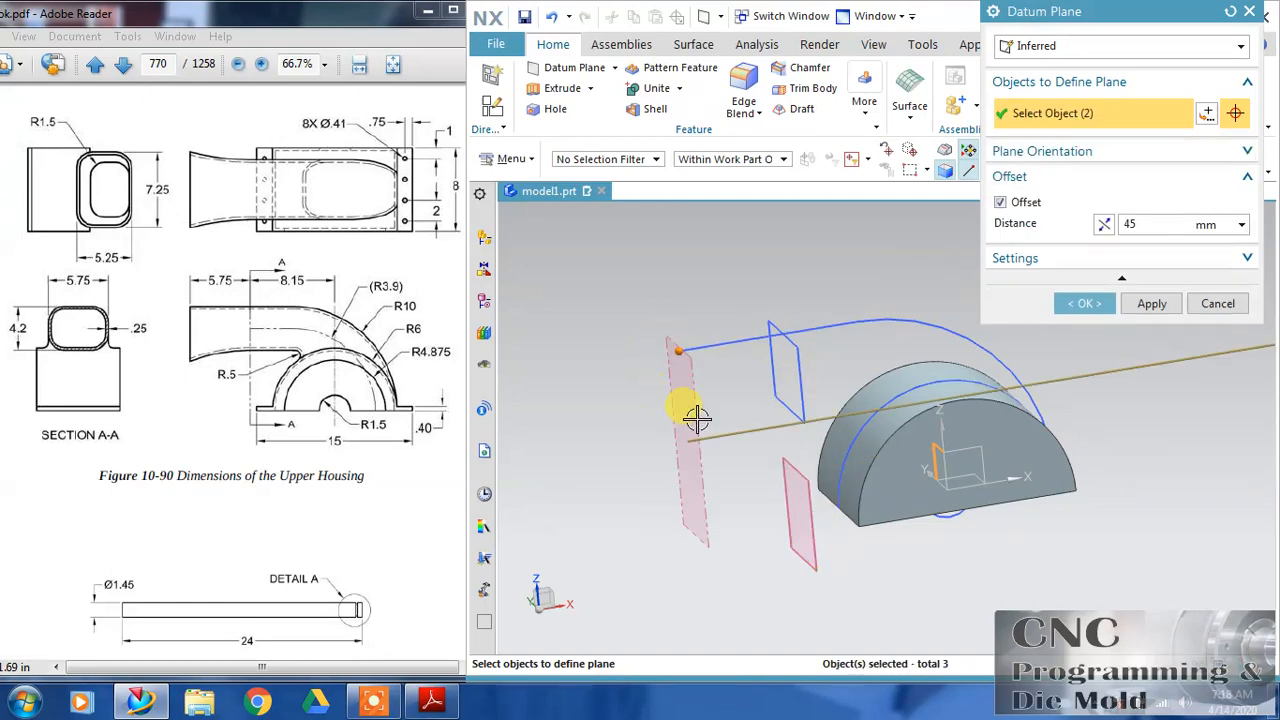
{"action": "scroll", "coordinate": [1072, 474], "scroll_direction": "down", "scroll_amount": 4}
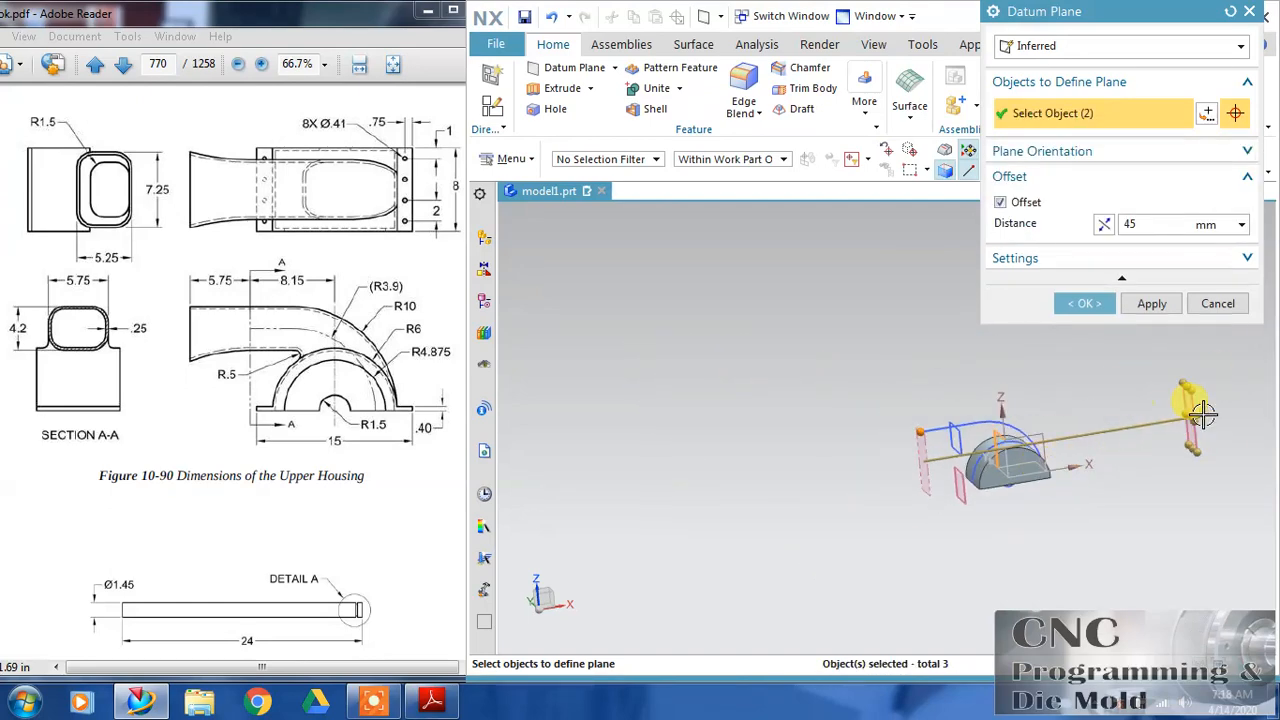
{"action": "left_click", "coordinate": [1104, 226]}
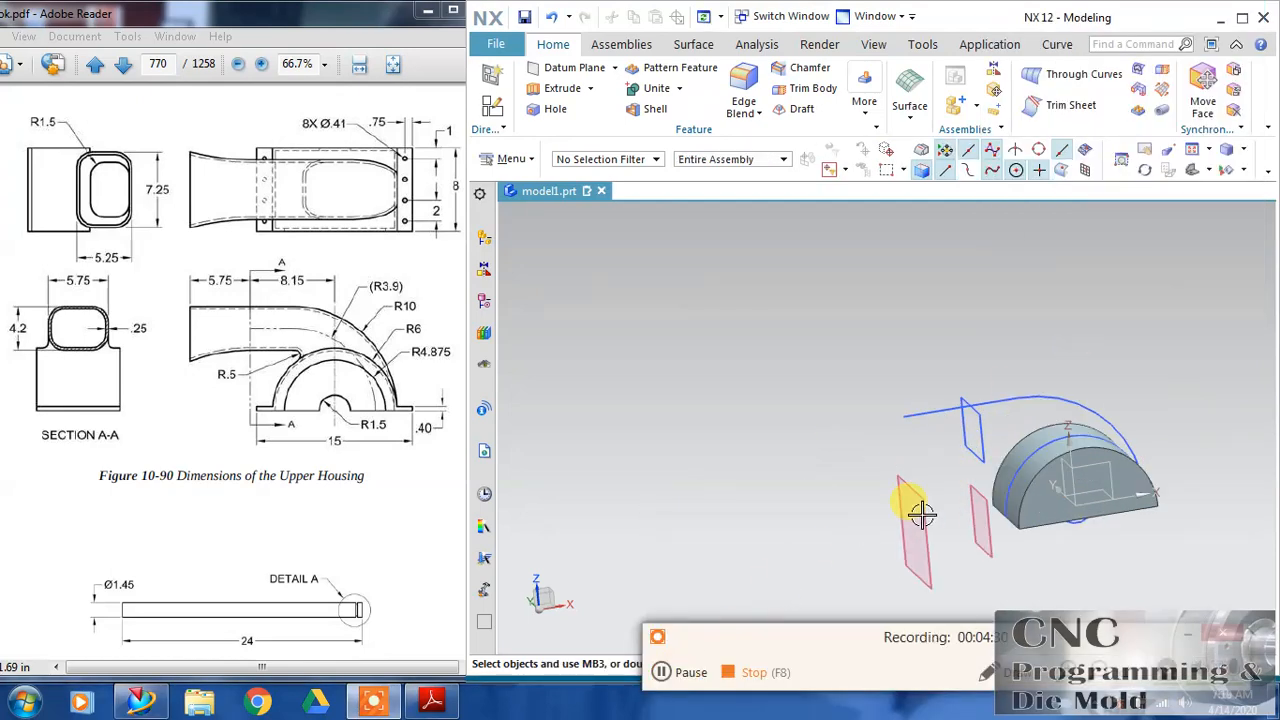
{"action": "left_click", "coordinate": [684, 672]}
Step: Start a sketch on the new datum plane, reversing both the plane normal and the horizontal reference direction
{"action": "left_click", "coordinate": [491, 105]}
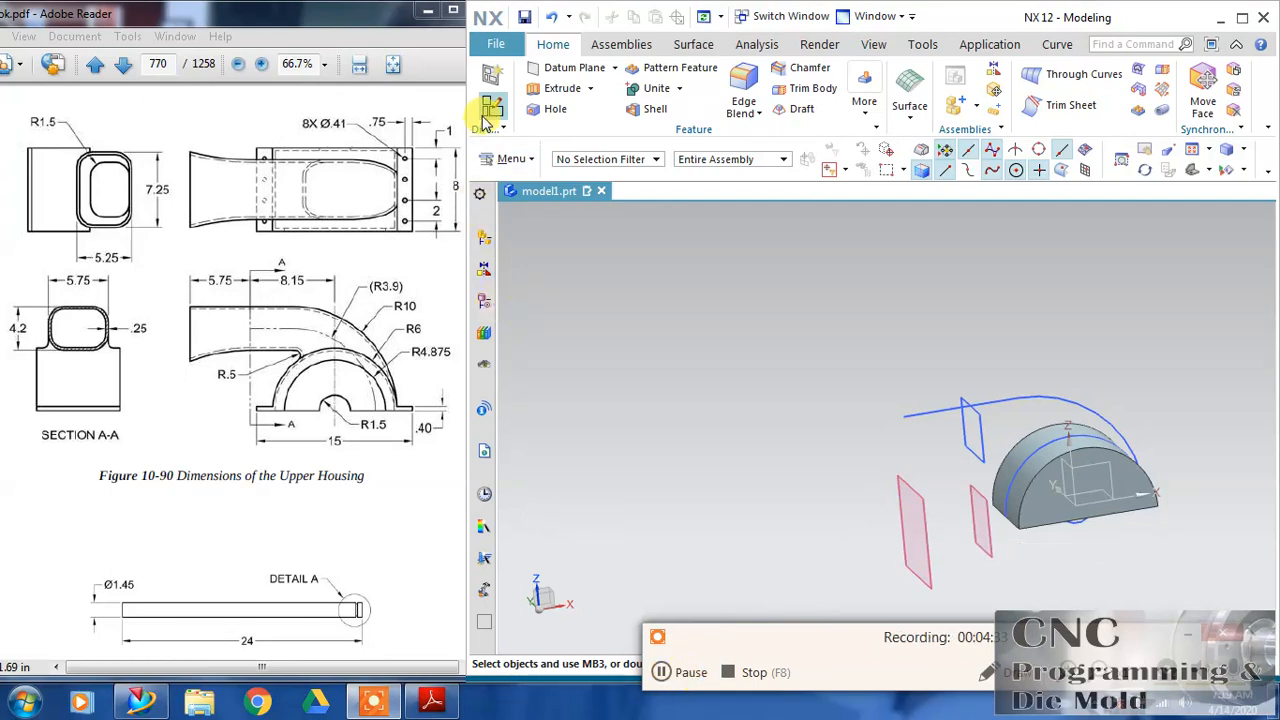
{"action": "left_click", "coordinate": [920, 492]}
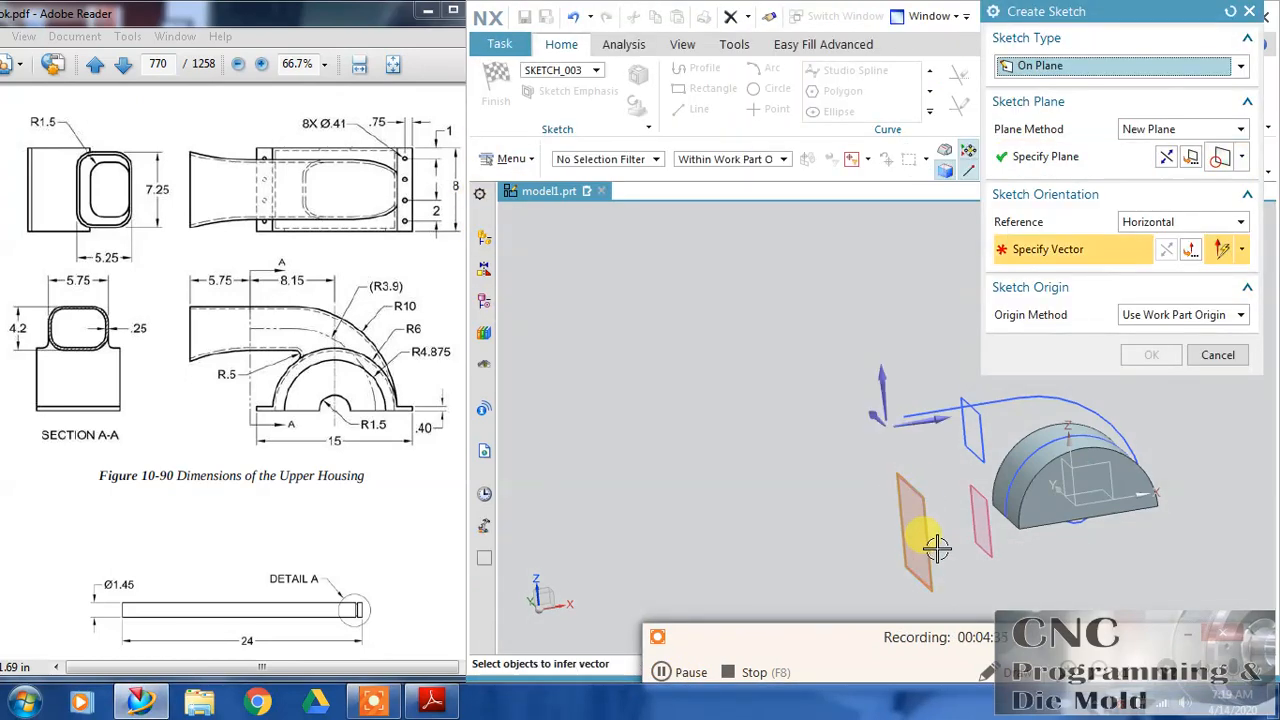
{"action": "left_click", "coordinate": [882, 404]}
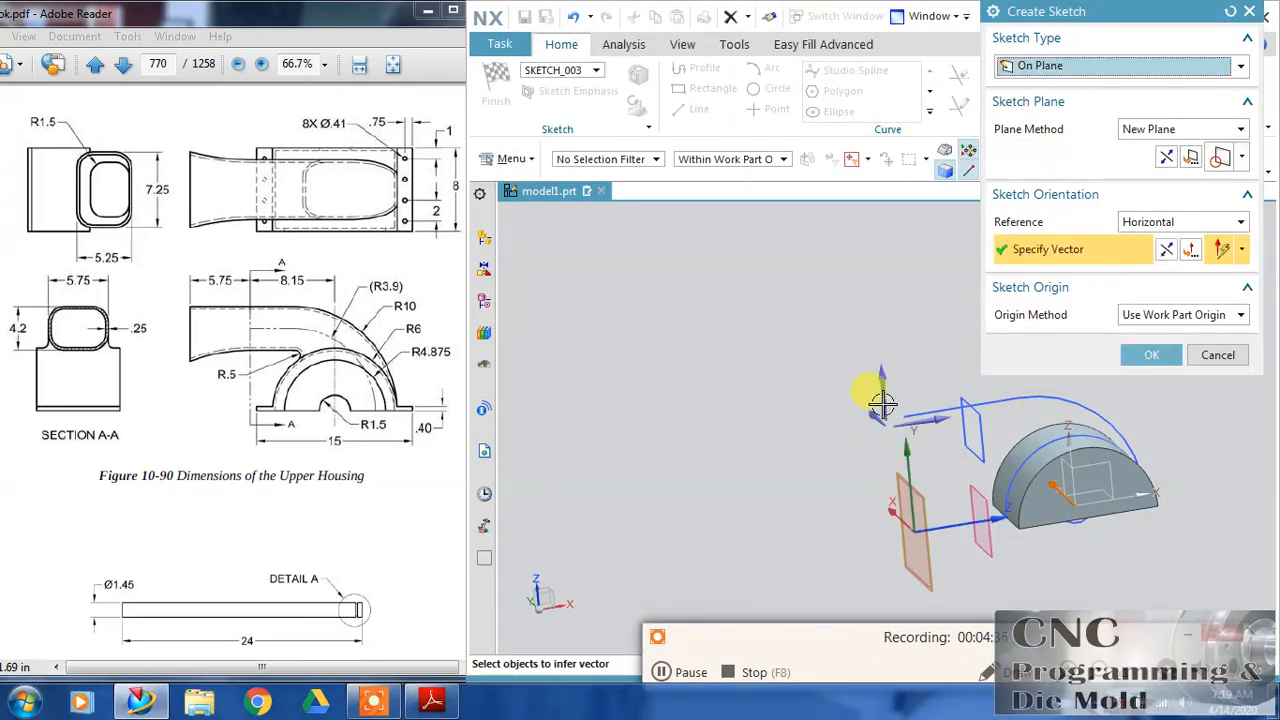
{"action": "left_click", "coordinate": [1165, 158]}
{"action": "left_click", "coordinate": [1166, 249]}
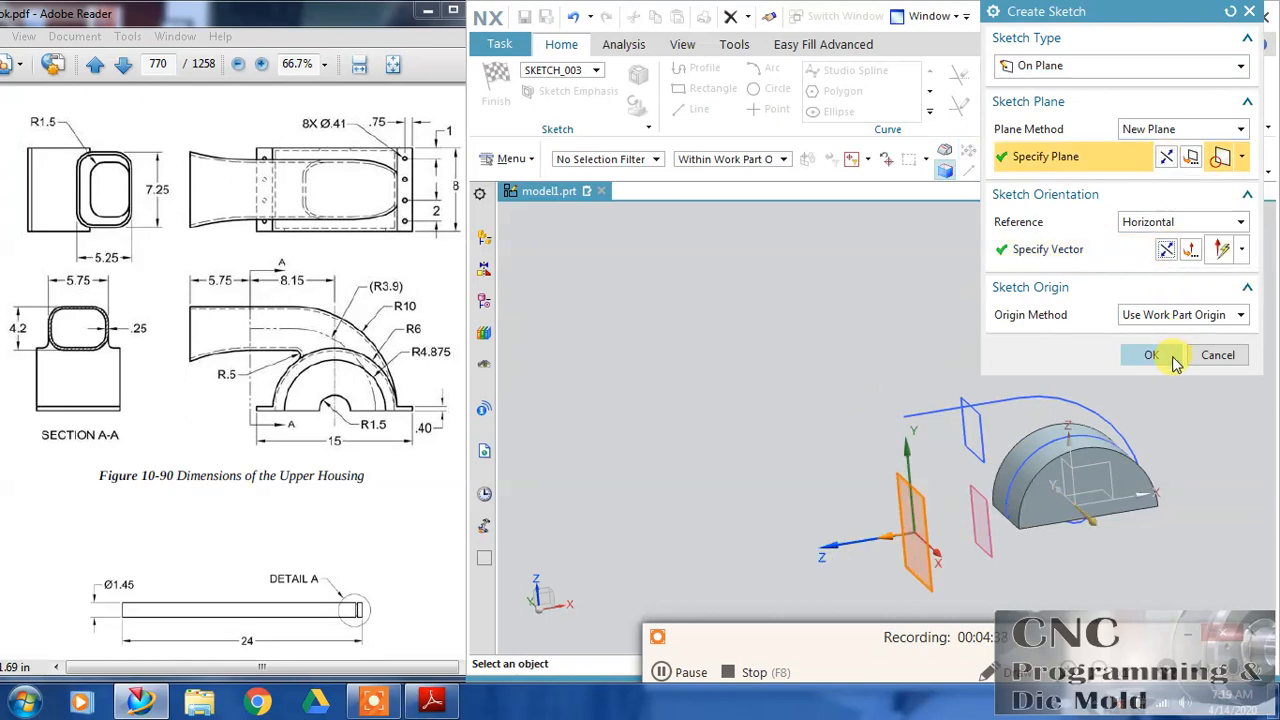
{"action": "left_click", "coordinate": [1150, 355]}
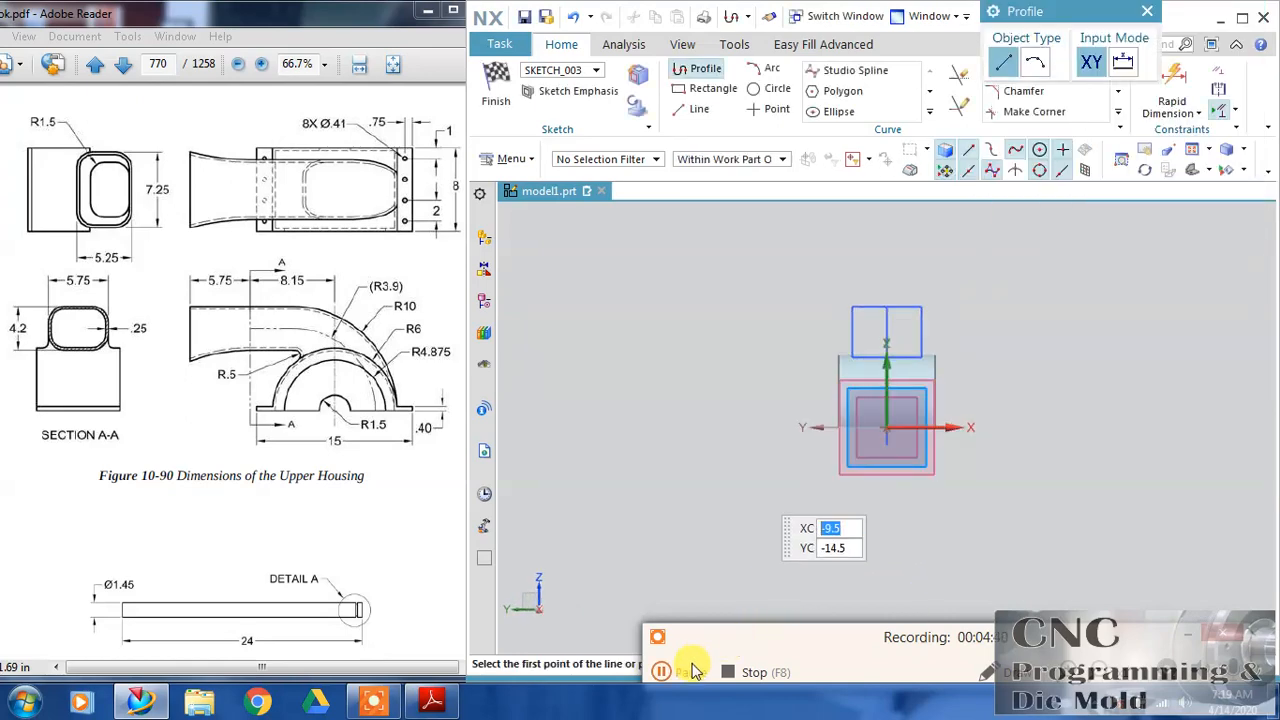
Step: Draw a rectangle about 9.2 mm wide with its top edge centred on the free end of the duct path
{"action": "left_click", "coordinate": [707, 88]}
{"action": "scroll", "coordinate": [838, 295], "scroll_direction": "up", "scroll_amount": 3}
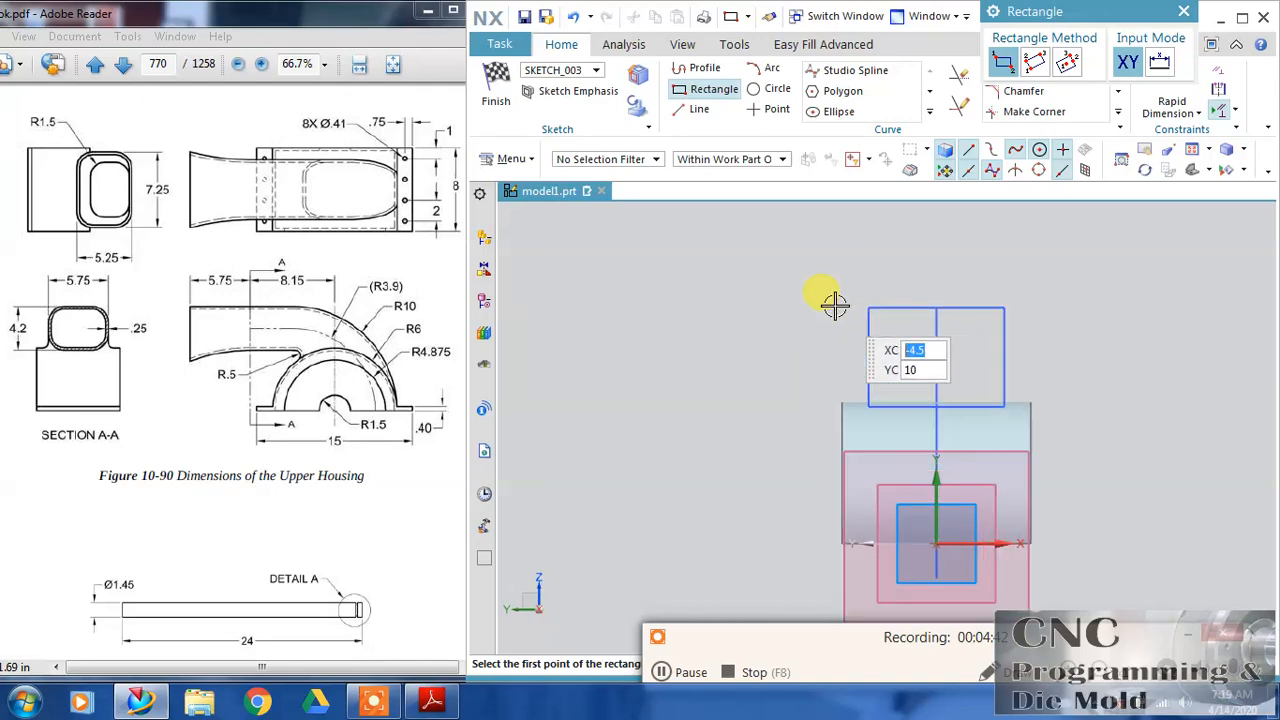
{"action": "left_click", "coordinate": [830, 304]}
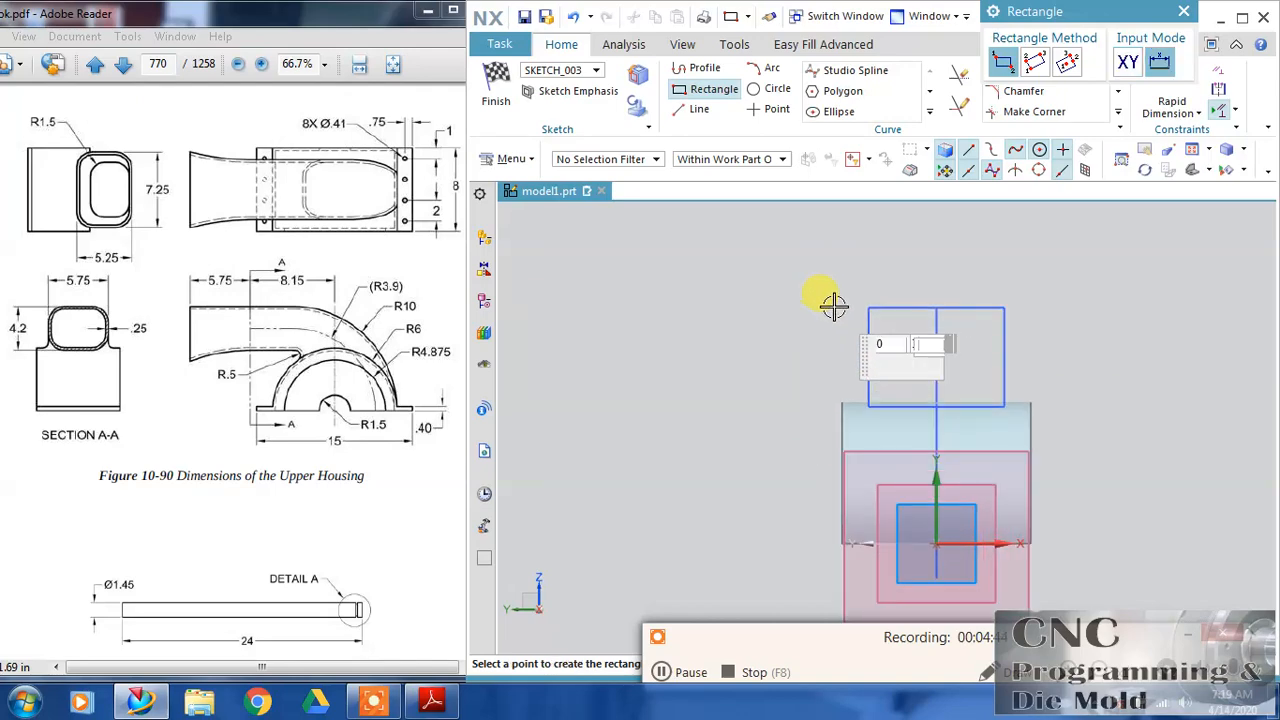
{"action": "left_click", "coordinate": [1060, 444]}
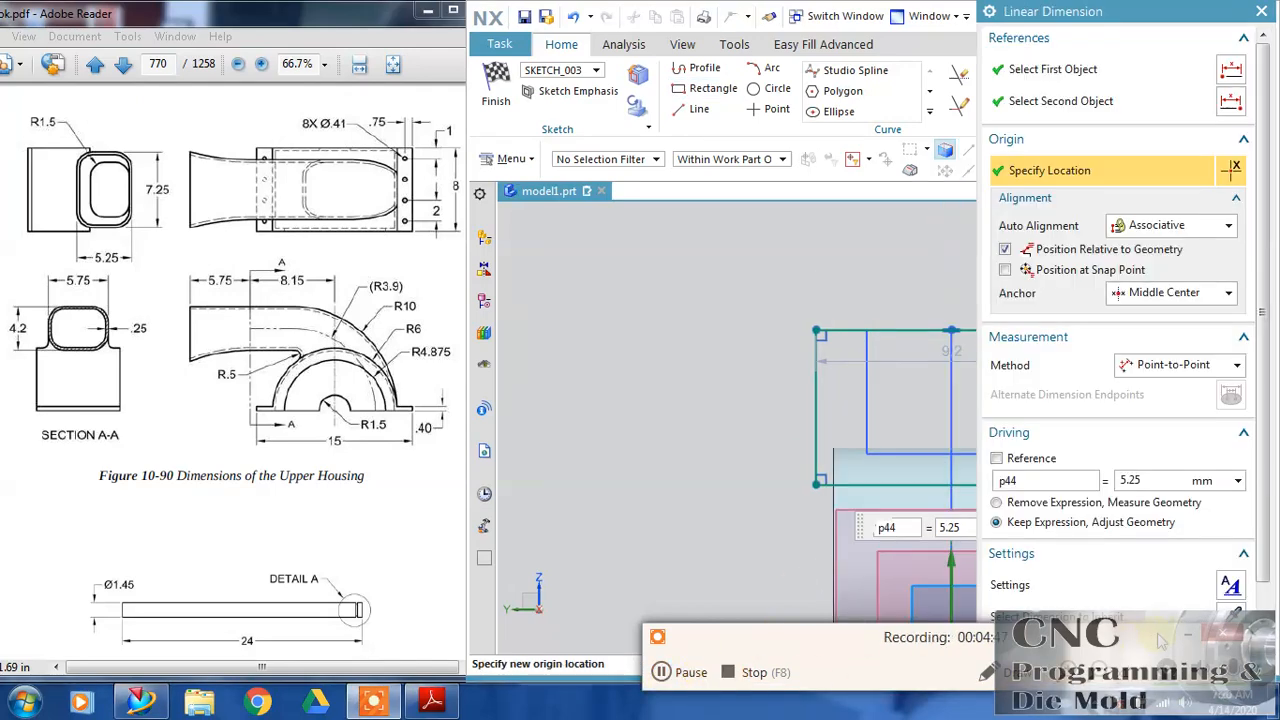
Step: Set the new rectangle's height to 5.25 mm and width to 7.25 mm, and finish the sketch
{"action": "left_click", "coordinate": [1184, 633]}
{"action": "left_click", "coordinate": [1232, 663]}
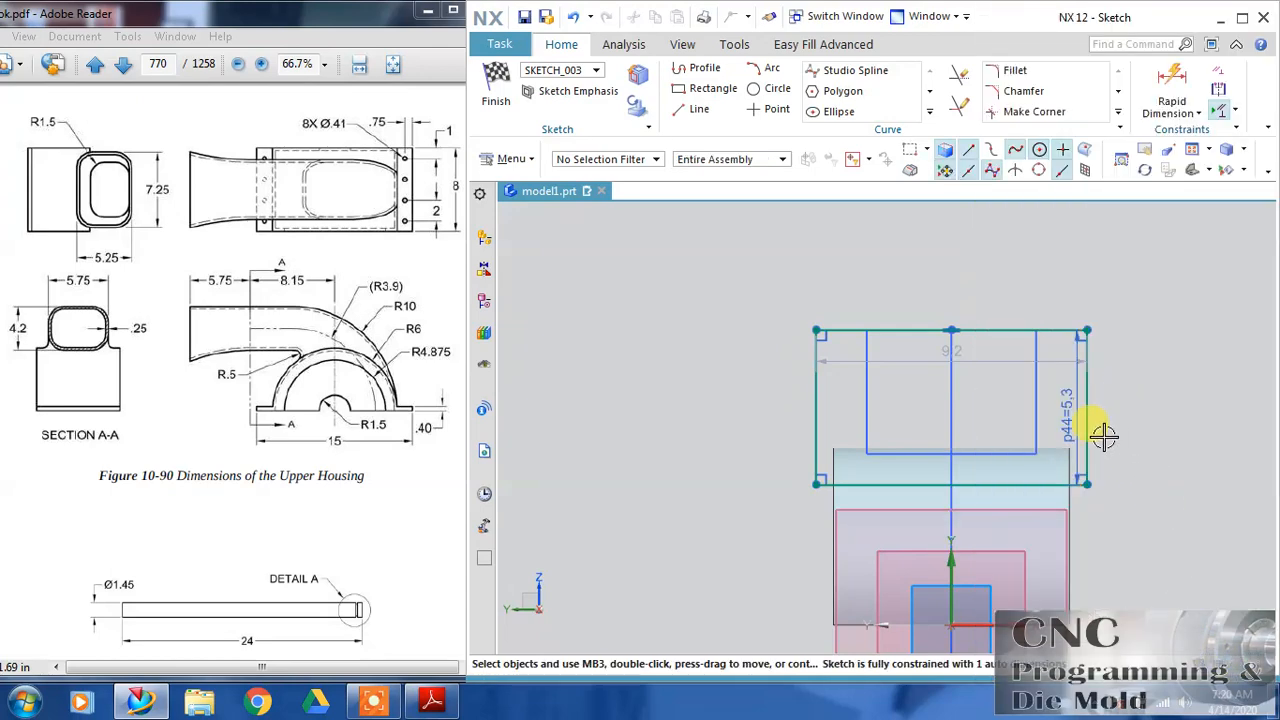
{"action": "double_click", "coordinate": [910, 358]}
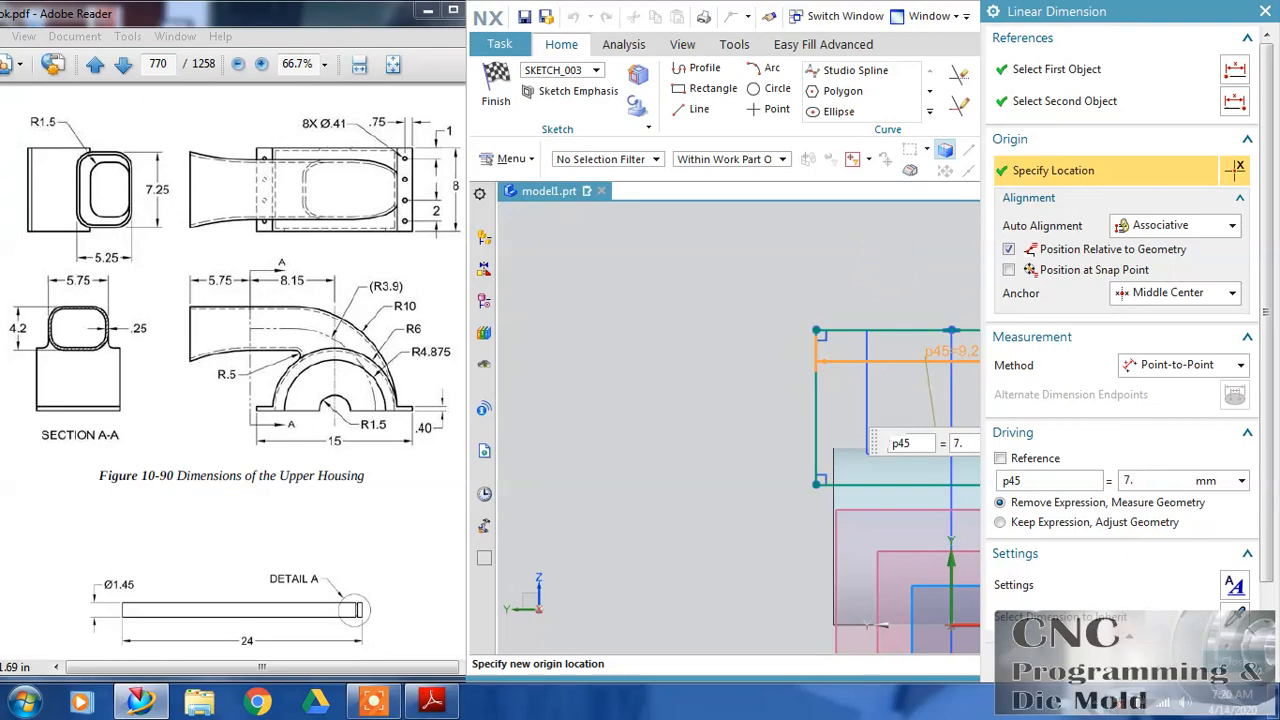
{"action": "key", "text": "Return"}
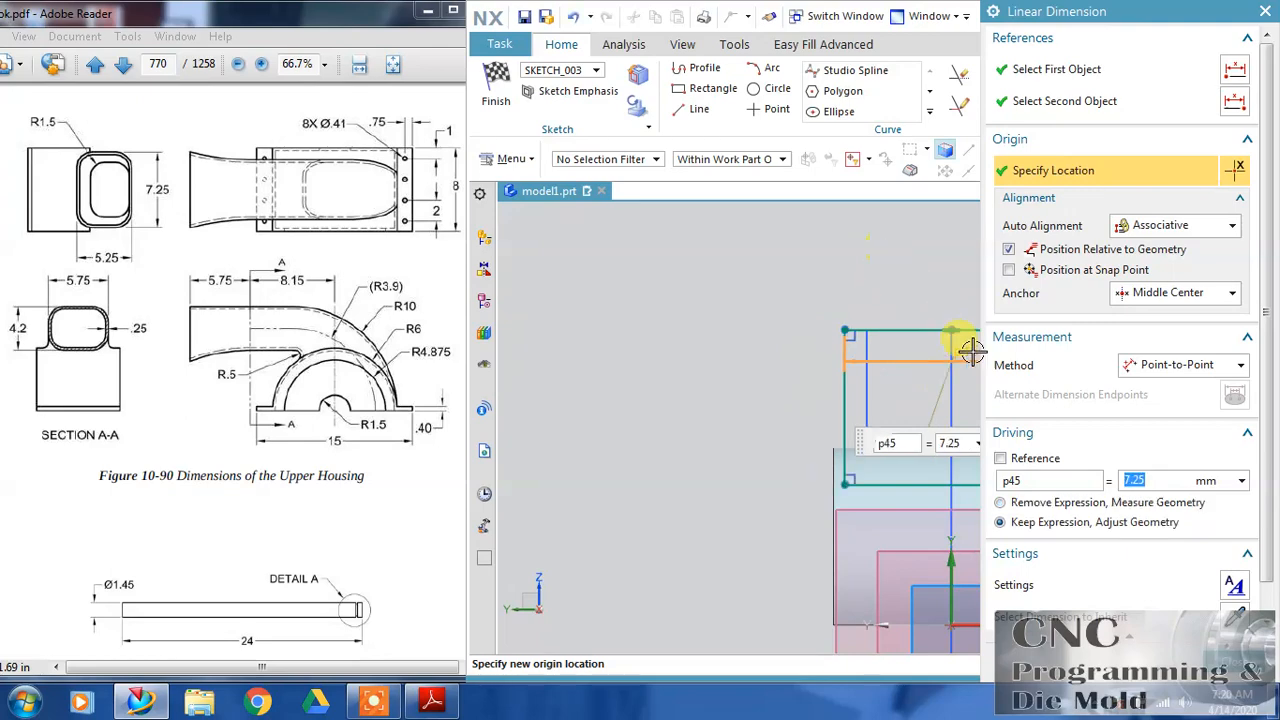
{"action": "left_click", "coordinate": [1238, 659]}
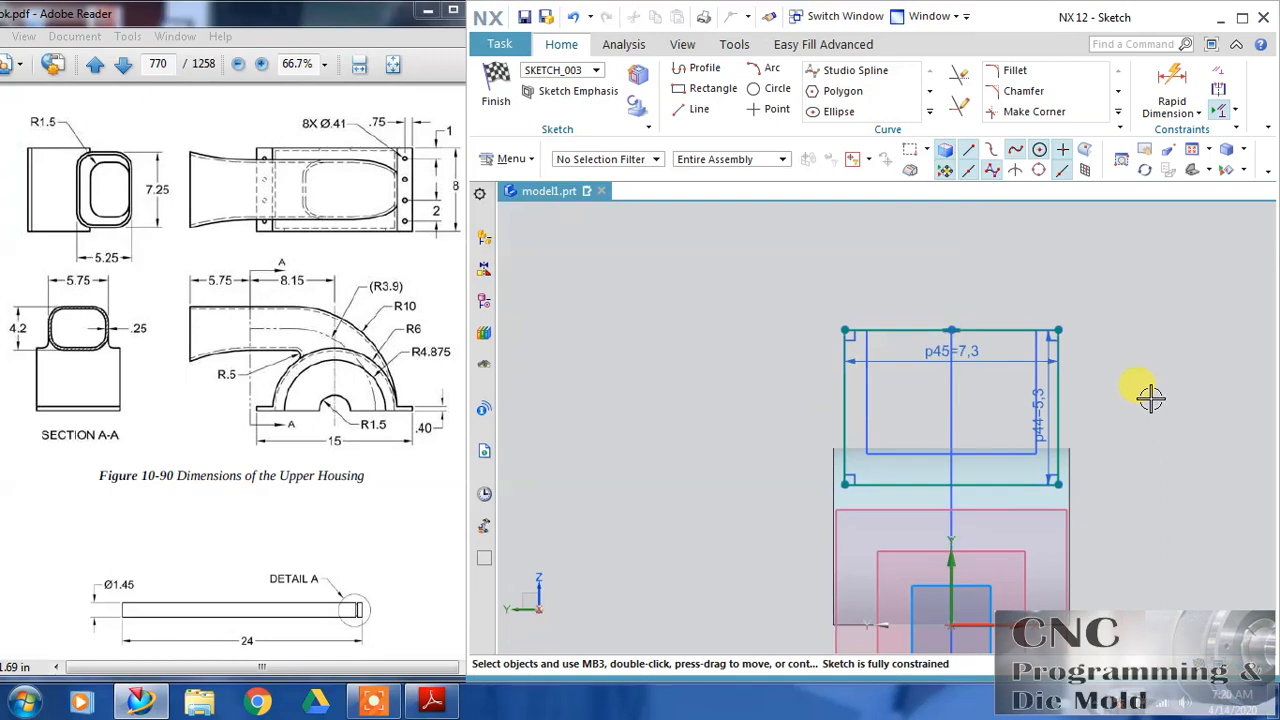
{"action": "middle_click_drag", "start_coordinate": [1150, 380], "coordinate": [1136, 390]}
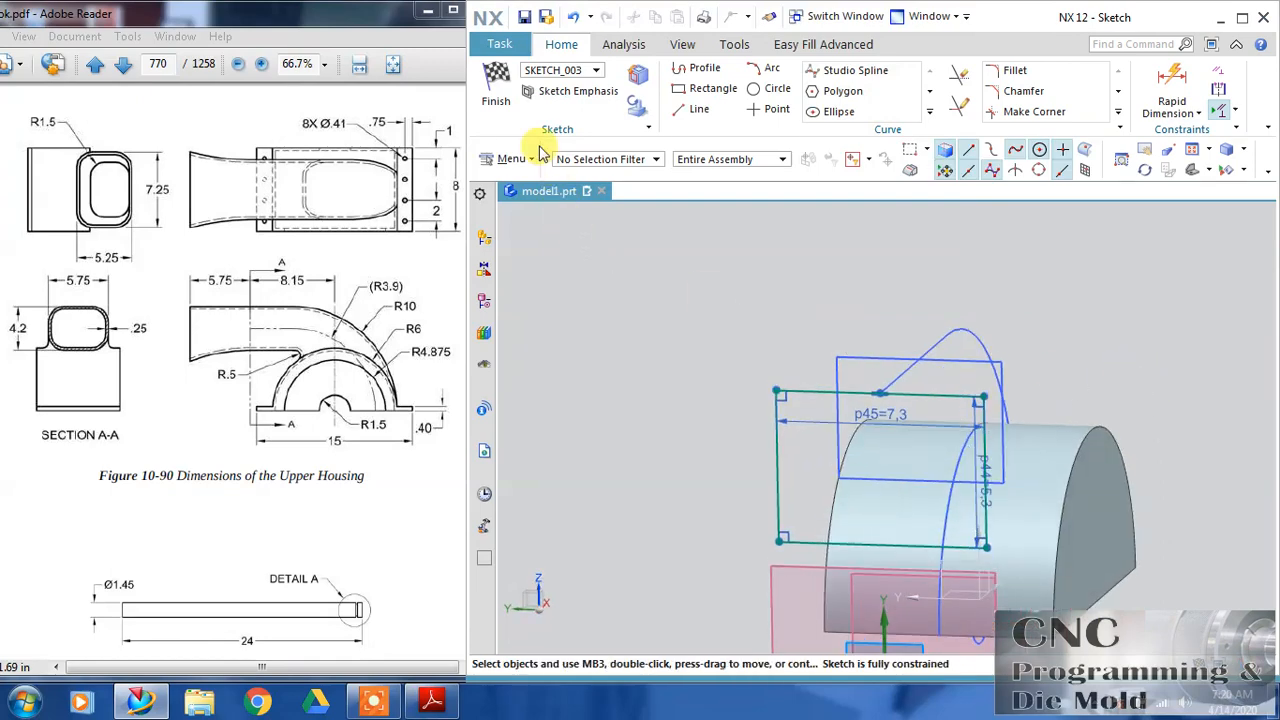
{"action": "left_click", "coordinate": [496, 85]}
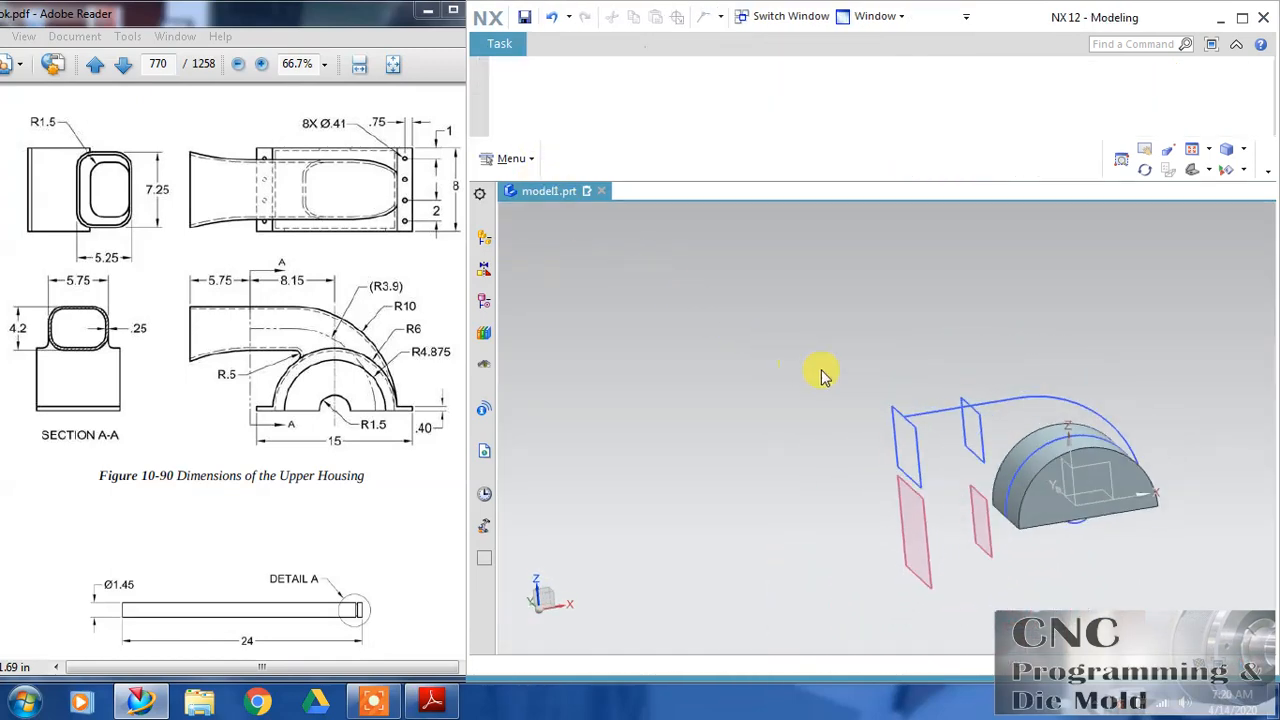
Step: Start a Swept feature using the larger end rectangle and the smaller inner rectangle as two separate sections
{"action": "mouse_move", "coordinate": [822, 373]}
{"action": "middle_mouse_down"}
{"action": "mouse_move", "coordinate": [849, 354]}
{"action": "mouse_move", "coordinate": [677, 317]}
{"action": "mouse_move", "coordinate": [707, 347]}
{"action": "middle_mouse_up"}
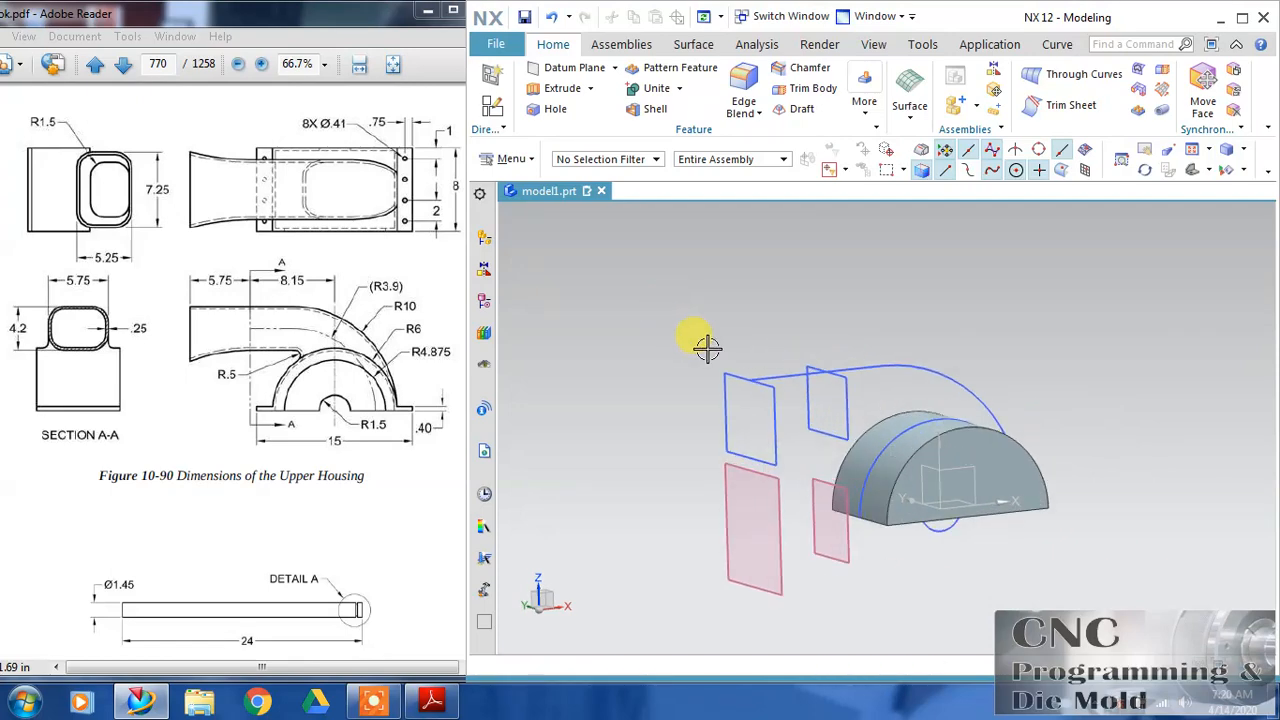
{"action": "scroll", "coordinate": [707, 347], "scroll_direction": "up", "scroll_amount": 2}
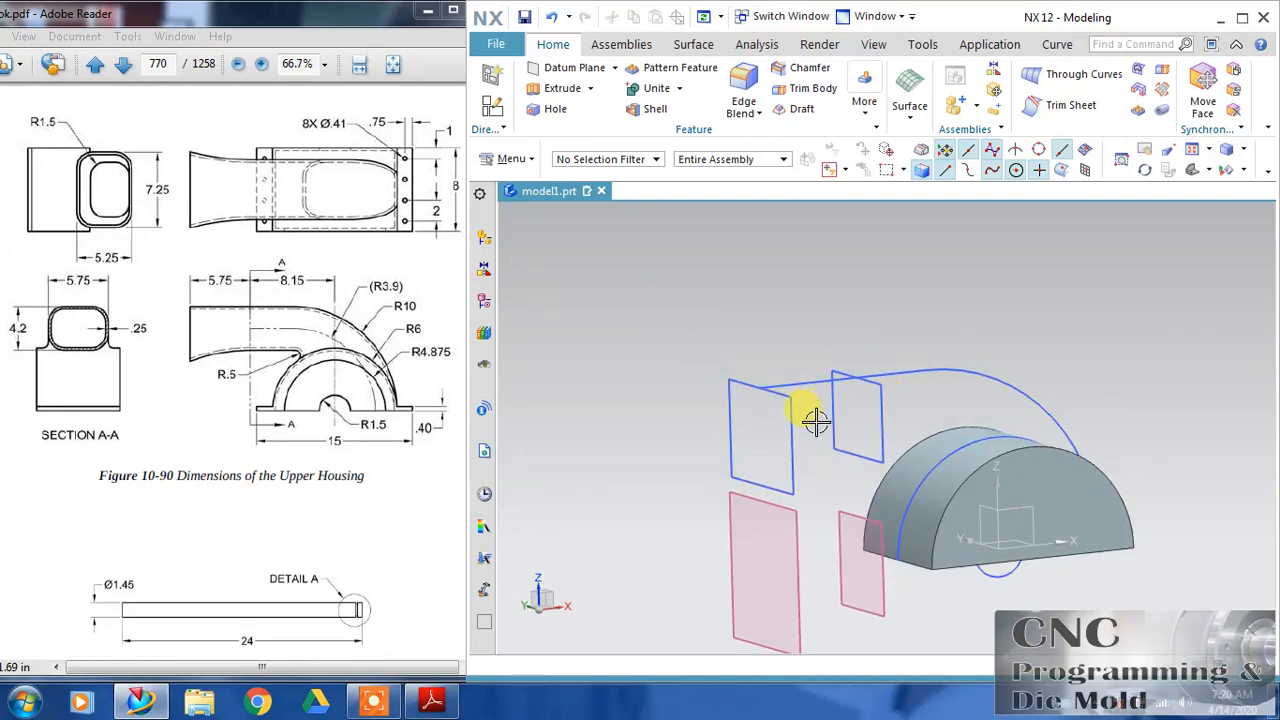
{"action": "left_click", "coordinate": [1161, 89]}
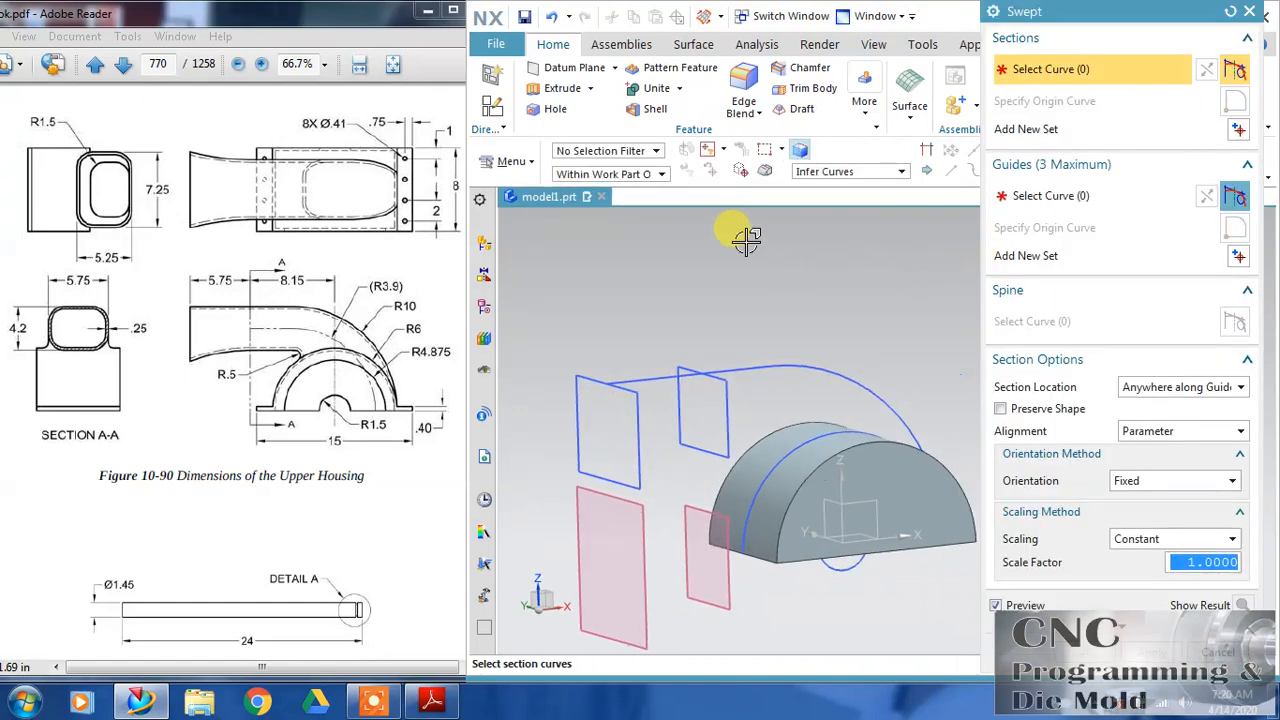
{"action": "left_click", "coordinate": [572, 430]}
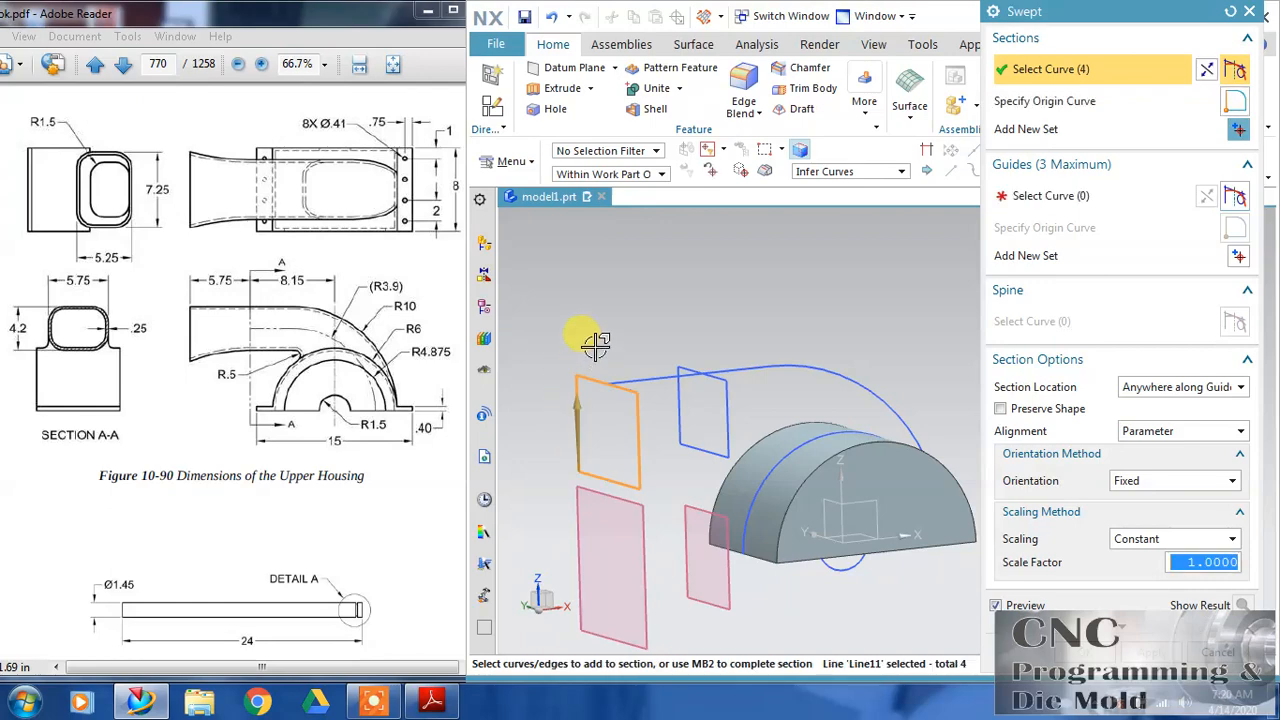
{"action": "left_click", "coordinate": [1238, 129]}
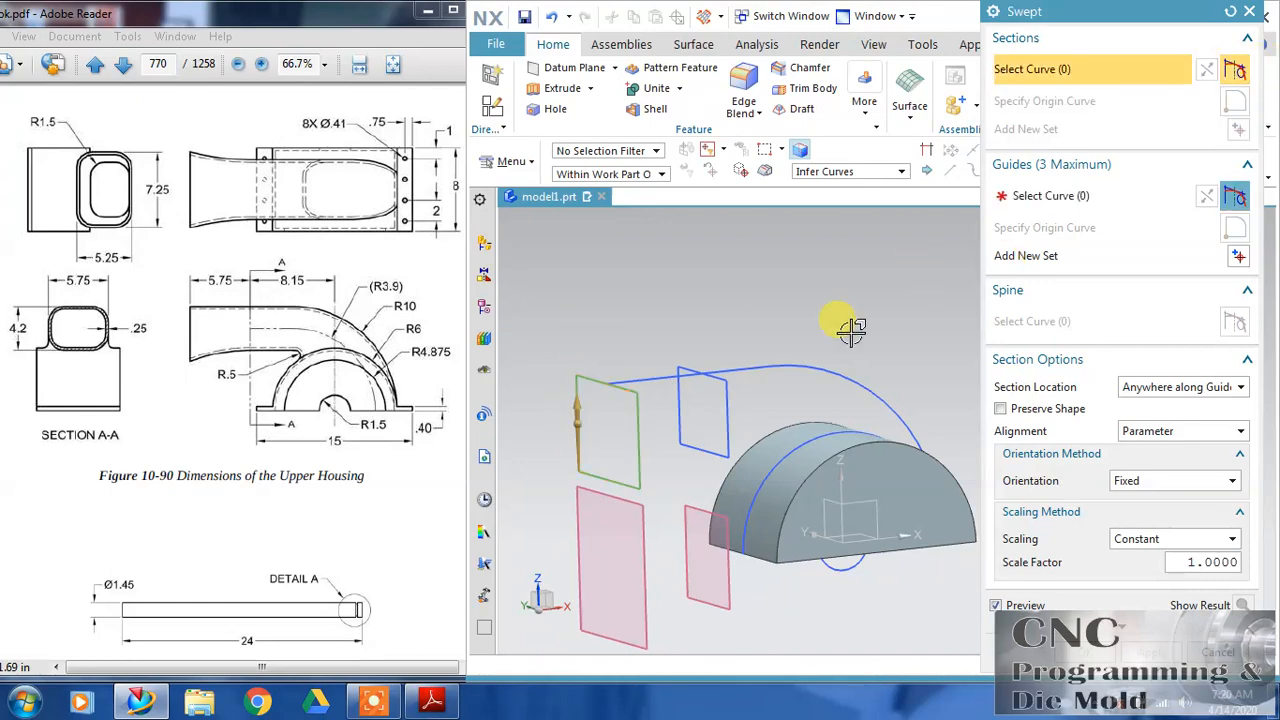
{"action": "left_click", "coordinate": [681, 420]}
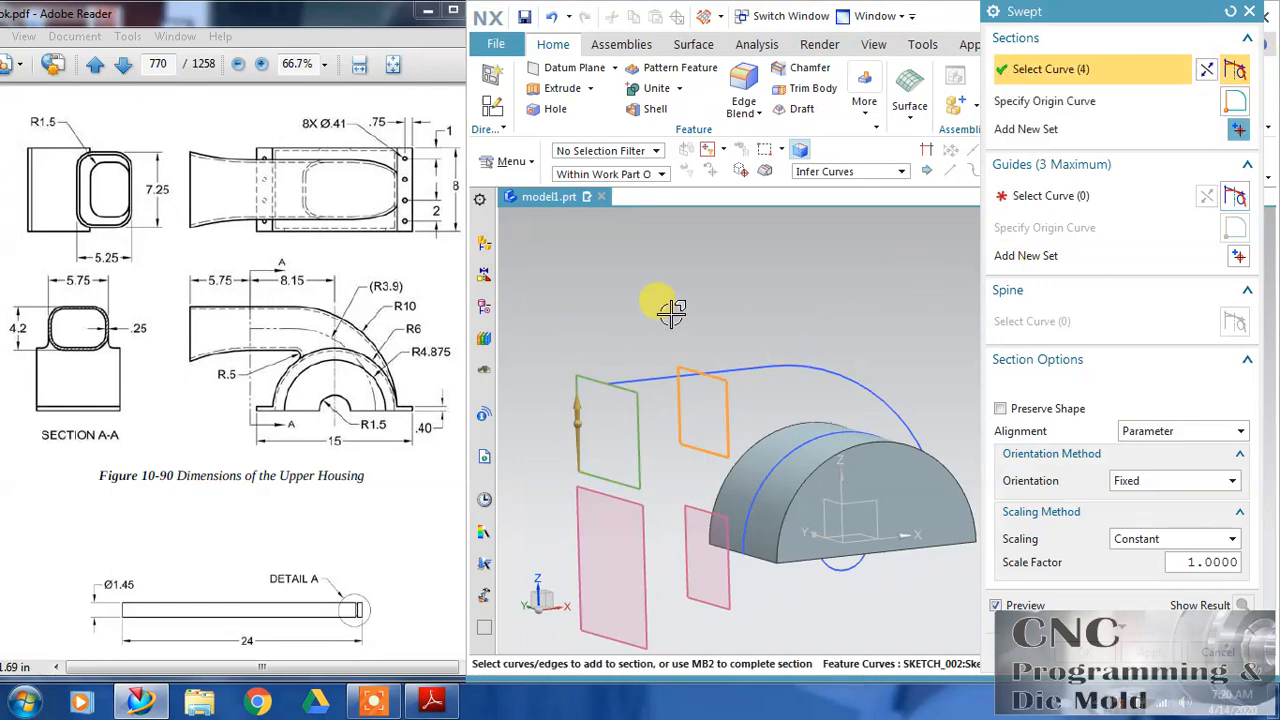
Step: Use the duct path's straight line and connected arc as the guide for the swept feature
{"action": "left_click", "coordinate": [1187, 209]}
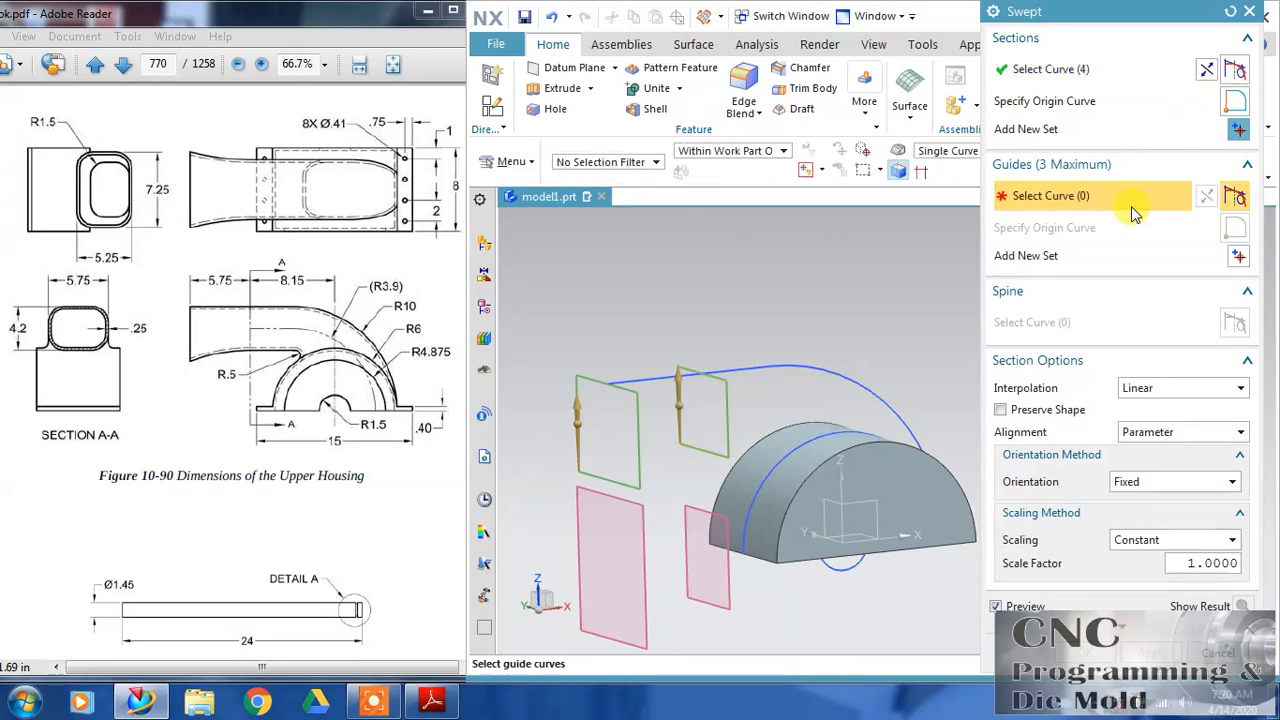
{"action": "left_click", "coordinate": [638, 358]}
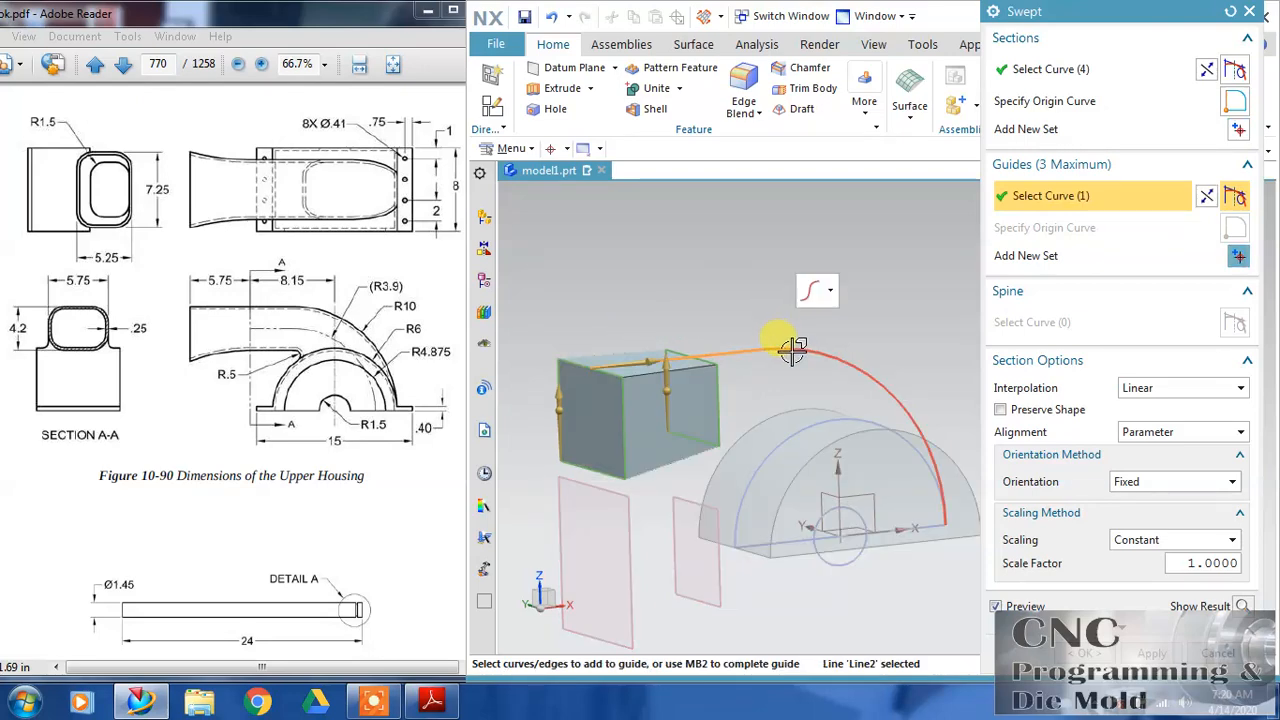
{"action": "left_click", "coordinate": [866, 334]}
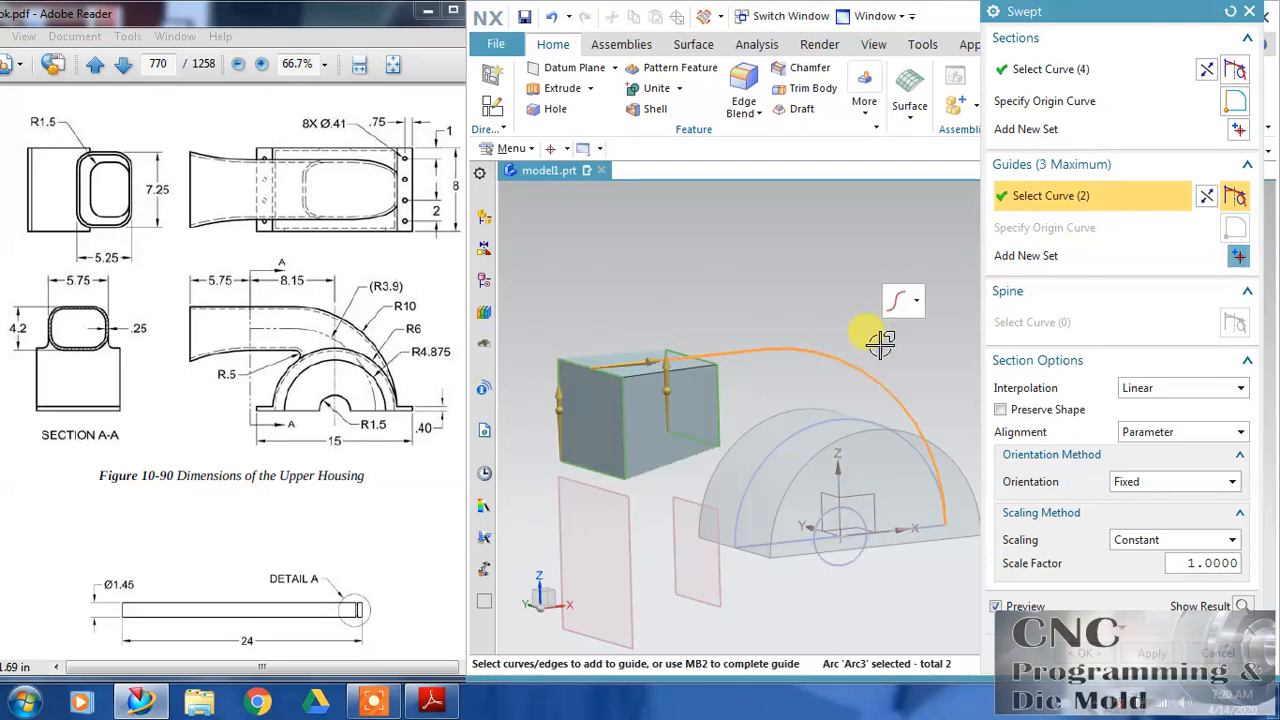
{"action": "middle_click_drag", "start_coordinate": [799, 384], "coordinate": [755, 404]}
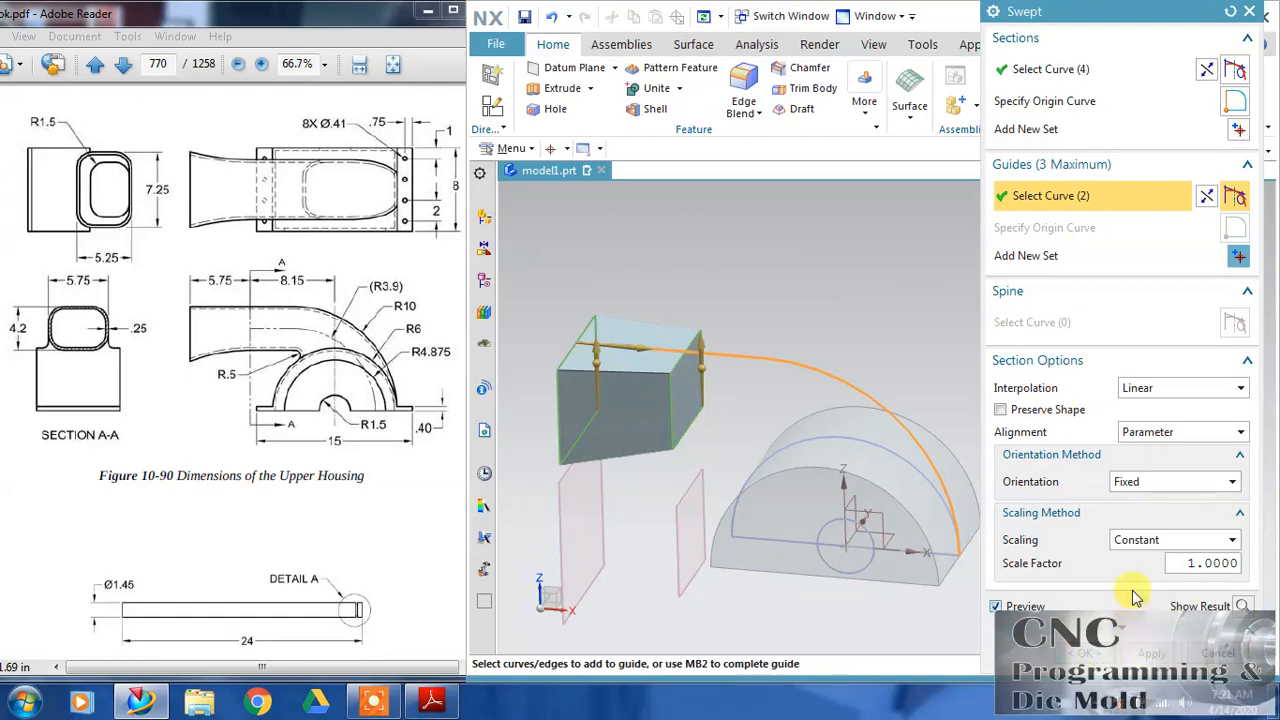
Step: Compare cubic with linear interpolation between the two sections, keep Linear, and create the swept body
{"action": "left_click", "coordinate": [1148, 391]}
{"action": "left_click", "coordinate": [1150, 428]}
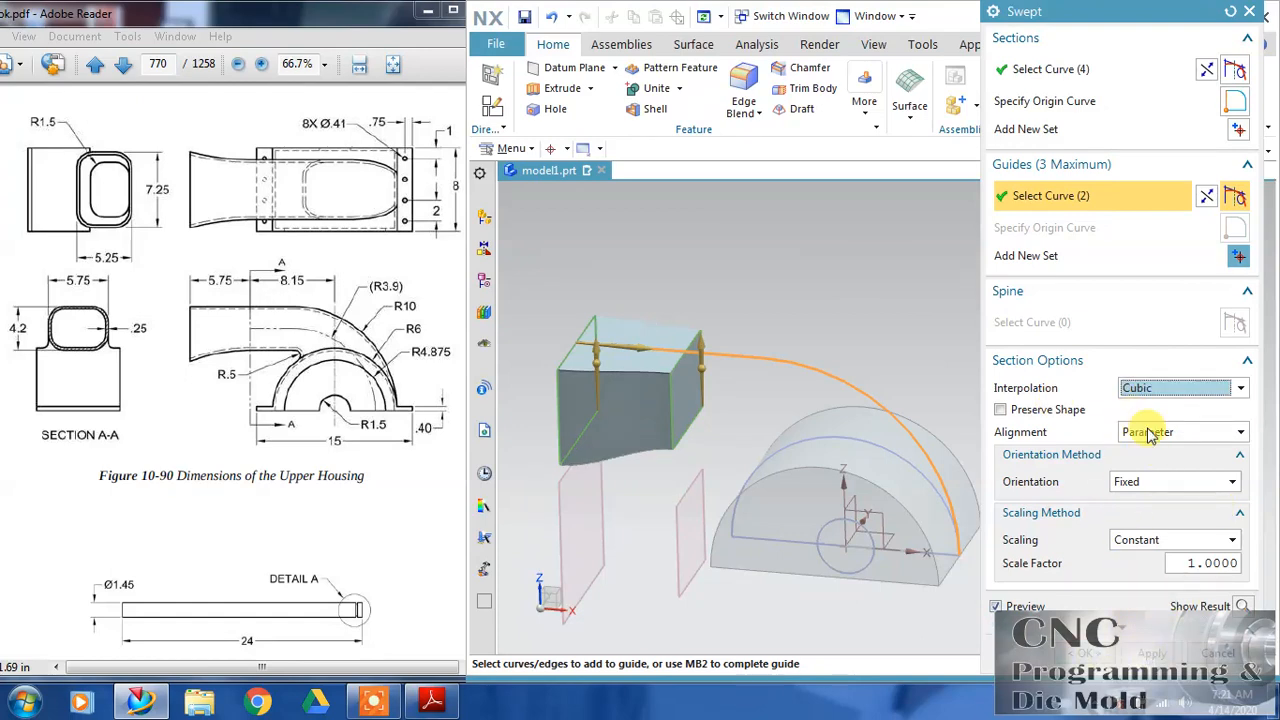
{"action": "left_click", "coordinate": [1150, 389]}
{"action": "left_click", "coordinate": [1155, 408]}
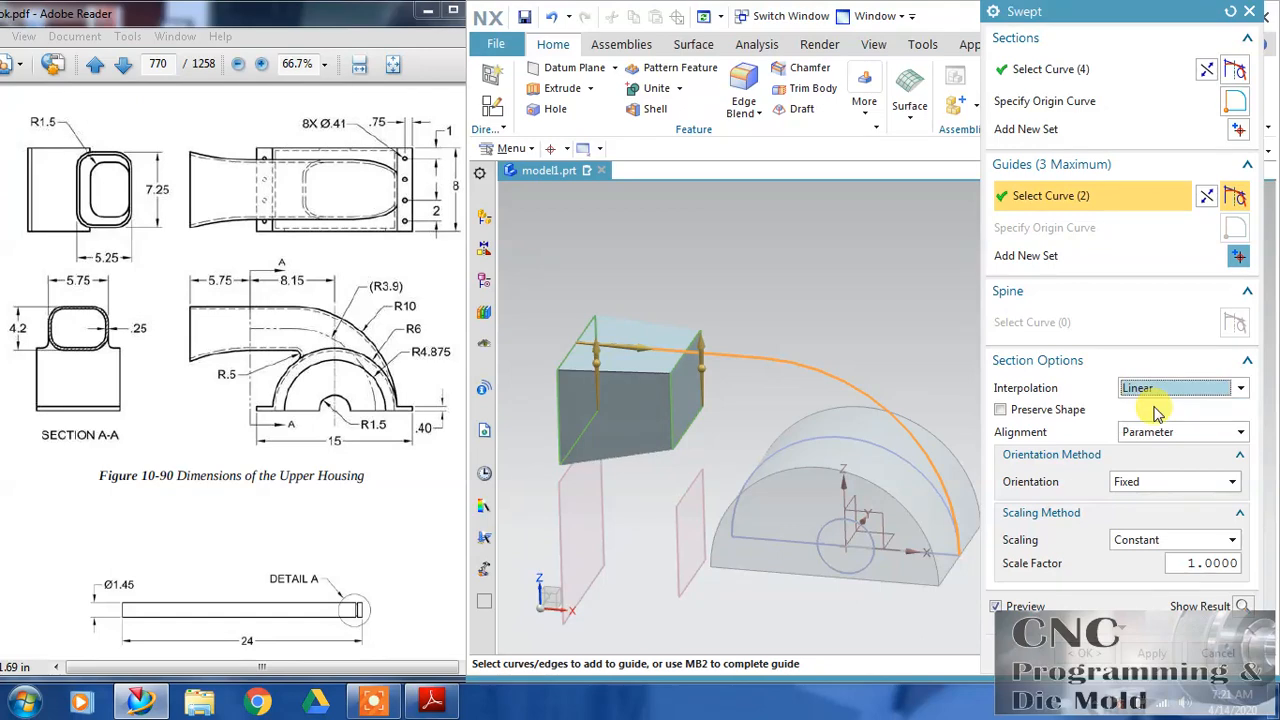
{"action": "left_click", "coordinate": [1084, 655]}
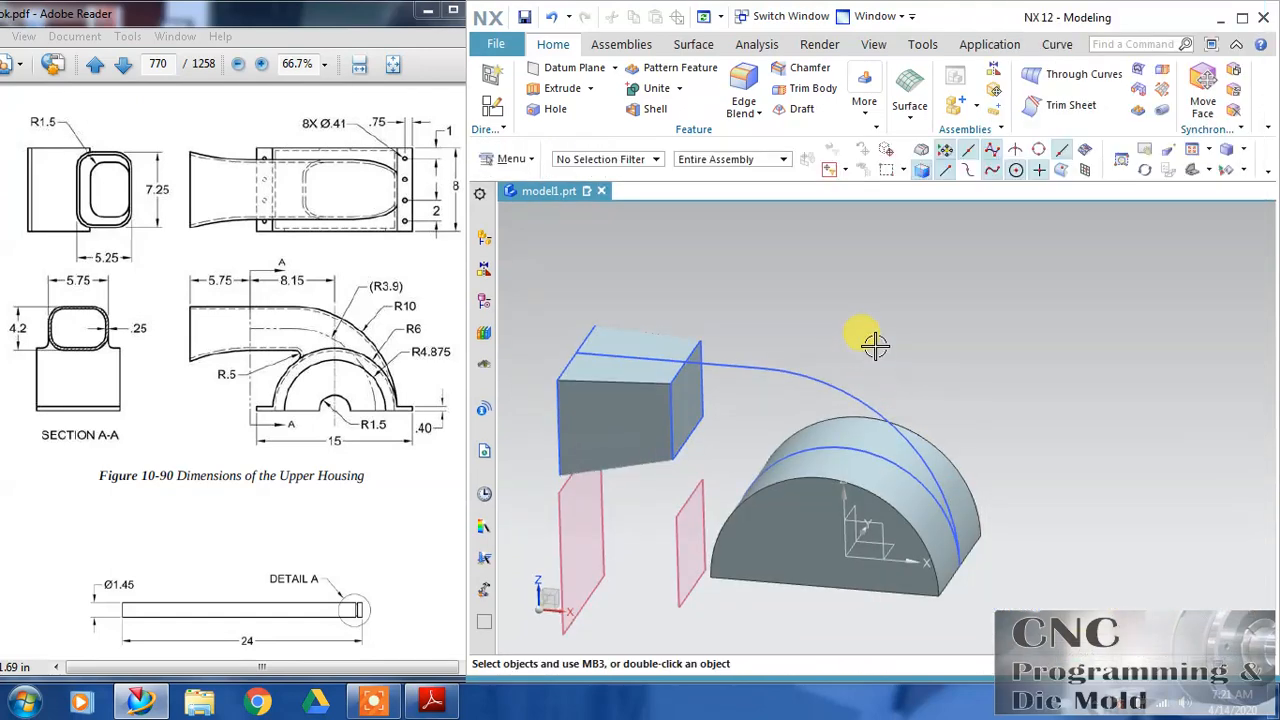
{"action": "middle_click_drag", "start_coordinate": [875, 345], "coordinate": [862, 341]}
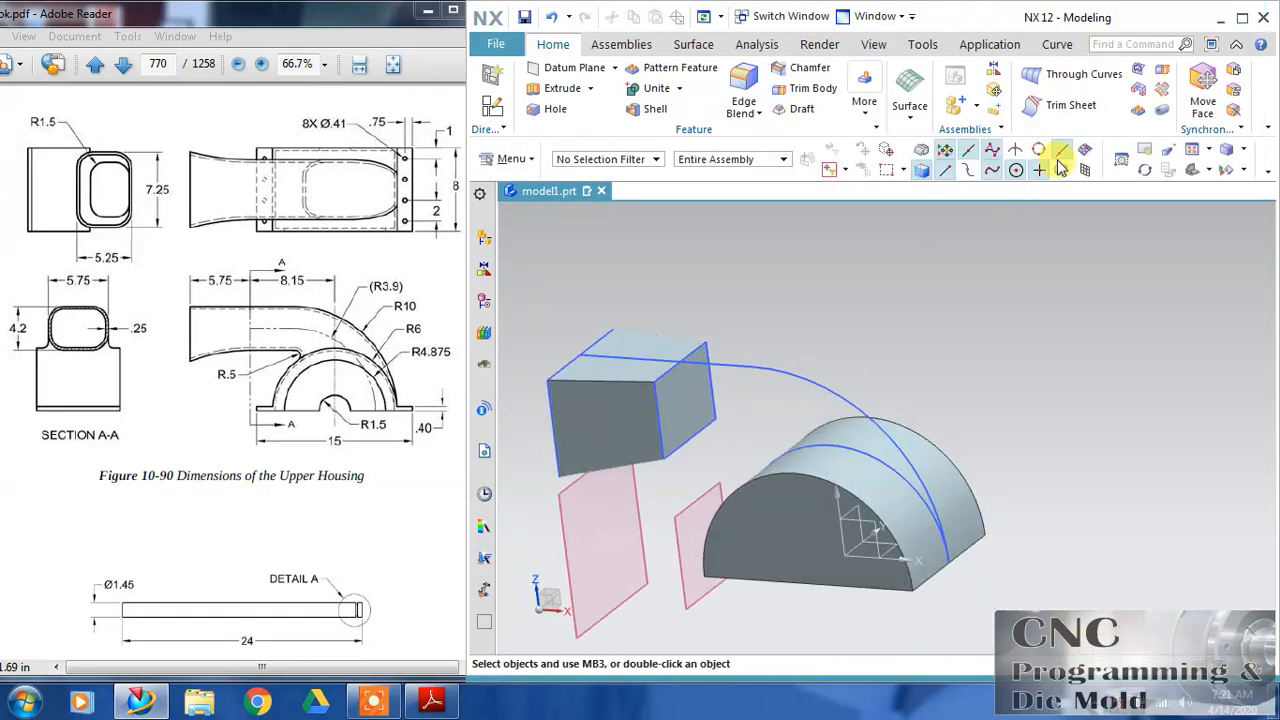
{"action": "left_click", "coordinate": [1142, 97]}
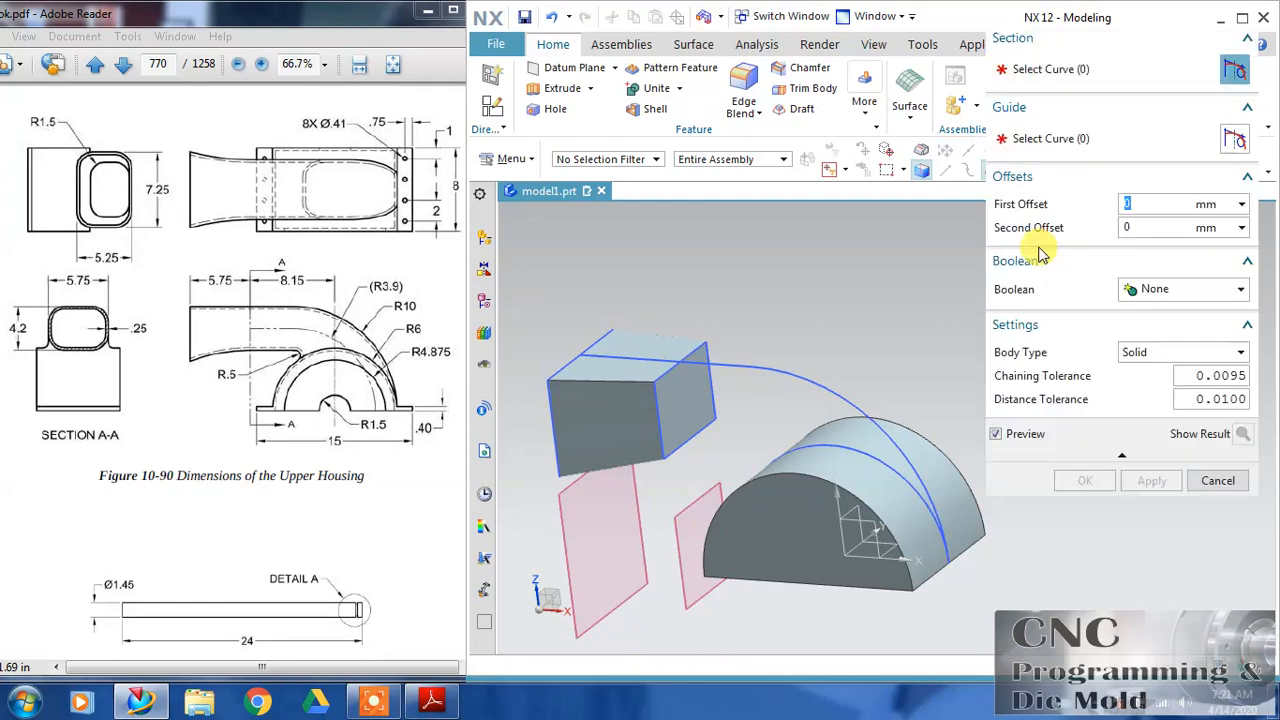
{"action": "left_click", "coordinate": [670, 357]}
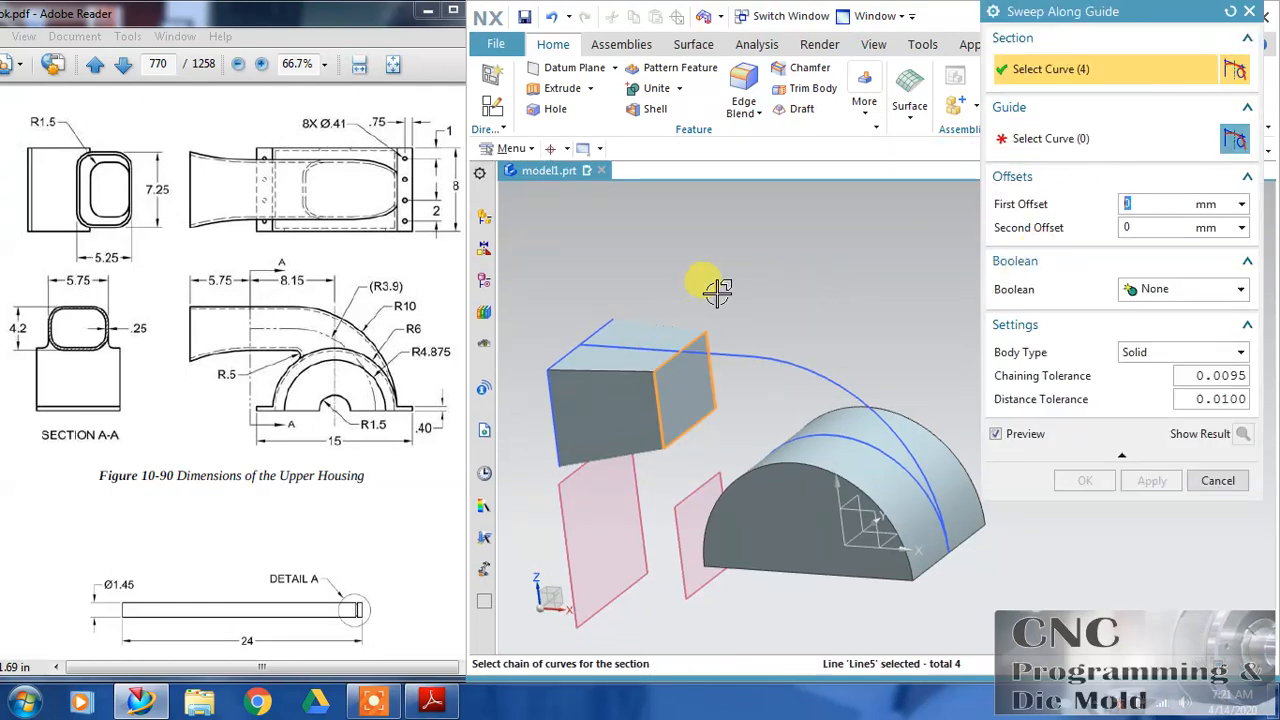
{"action": "left_click", "coordinate": [1077, 138]}
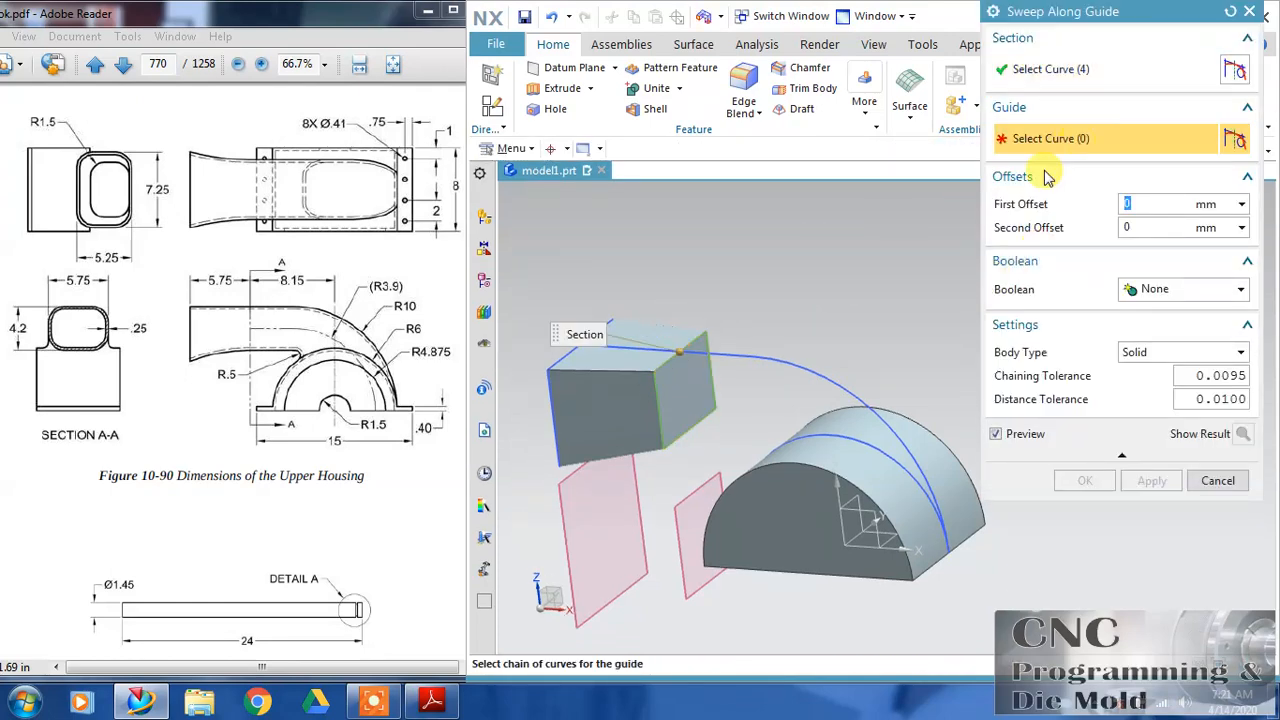
{"action": "left_click", "coordinate": [757, 350]}
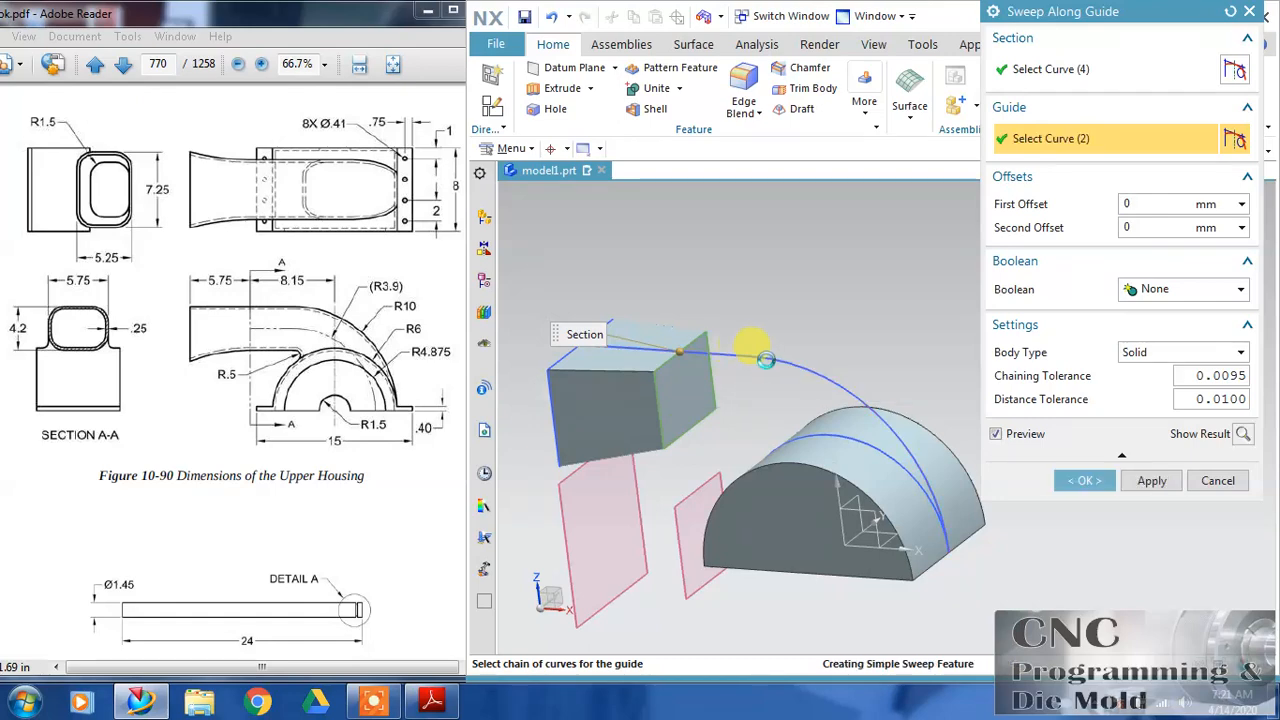
{"action": "left_click", "coordinate": [1208, 482]}
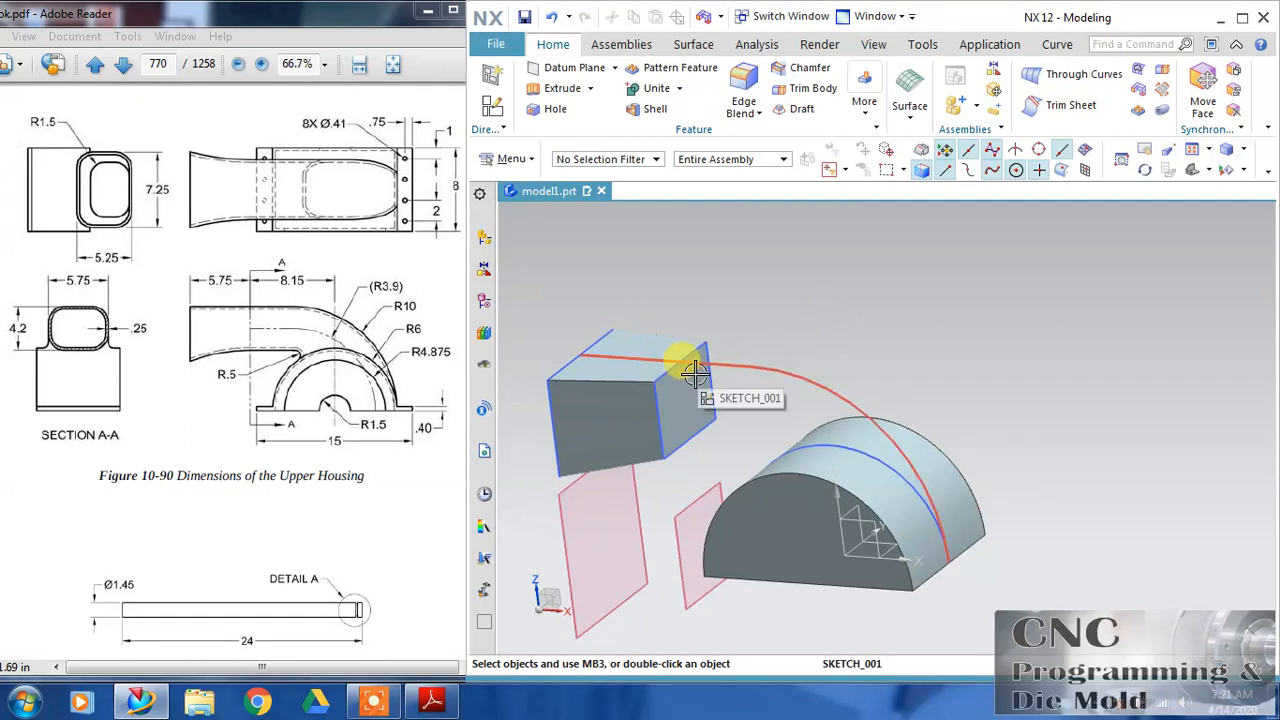
Step: Try to trim the duct path's straight line with the Trim operation, using the swept body's top face as the bounding object
{"action": "left_click", "coordinate": [1057, 44]}
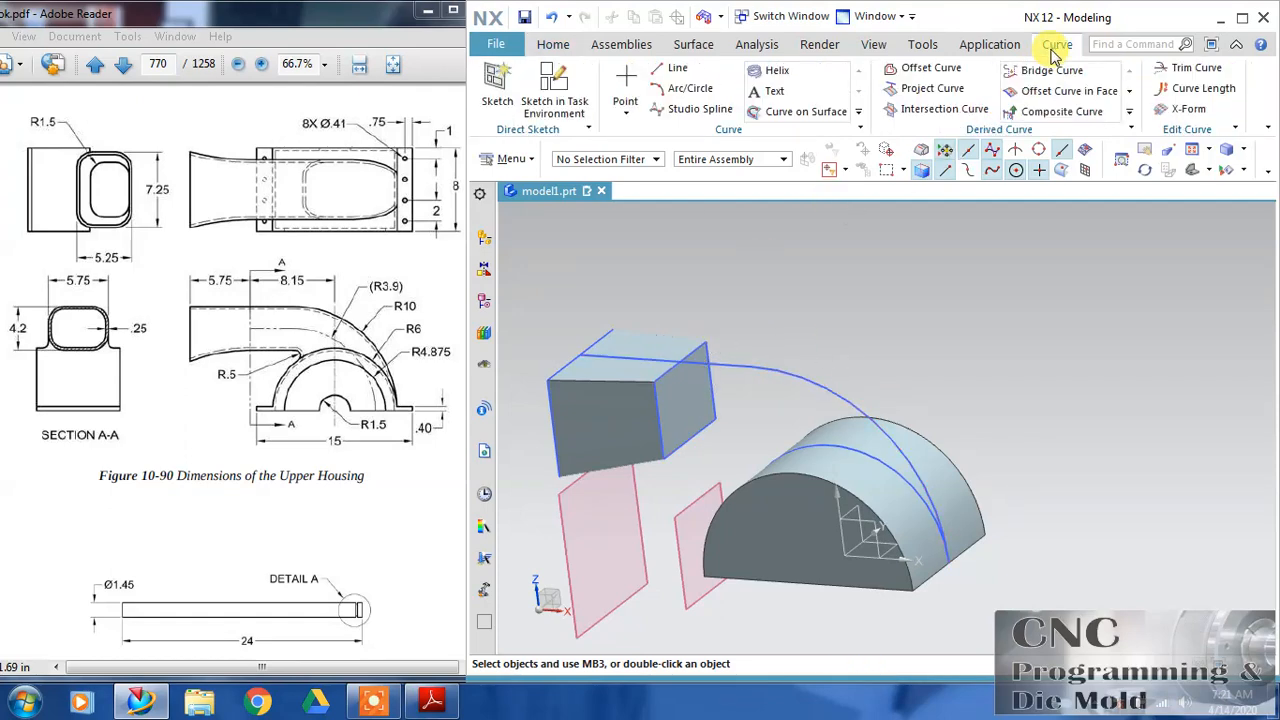
{"action": "left_click", "coordinate": [1184, 70]}
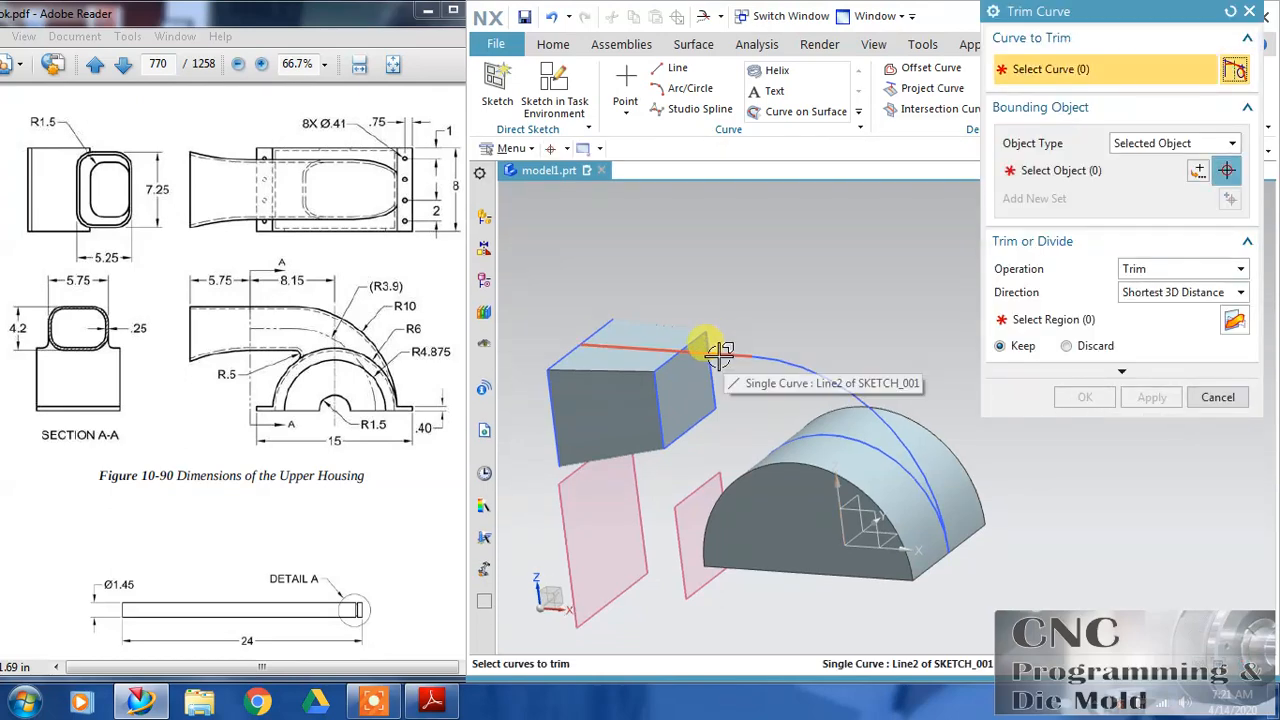
{"action": "left_click", "coordinate": [665, 350]}
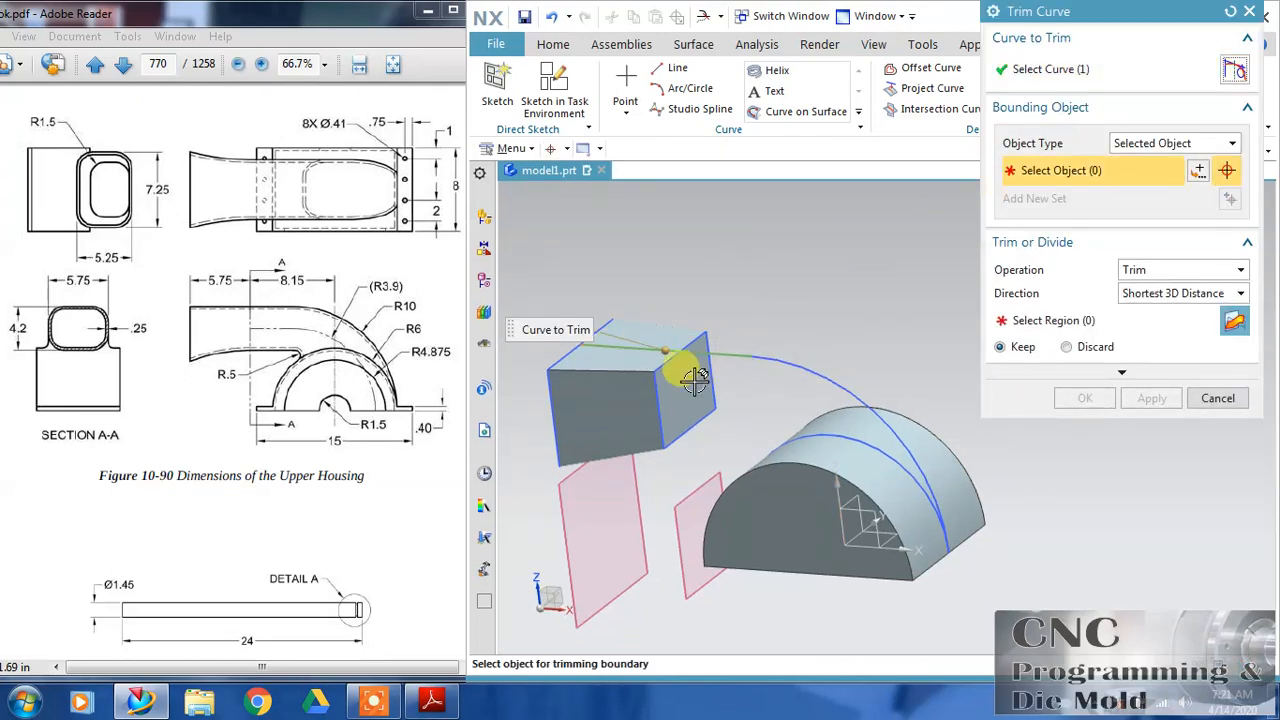
{"action": "left_click", "coordinate": [651, 331]}
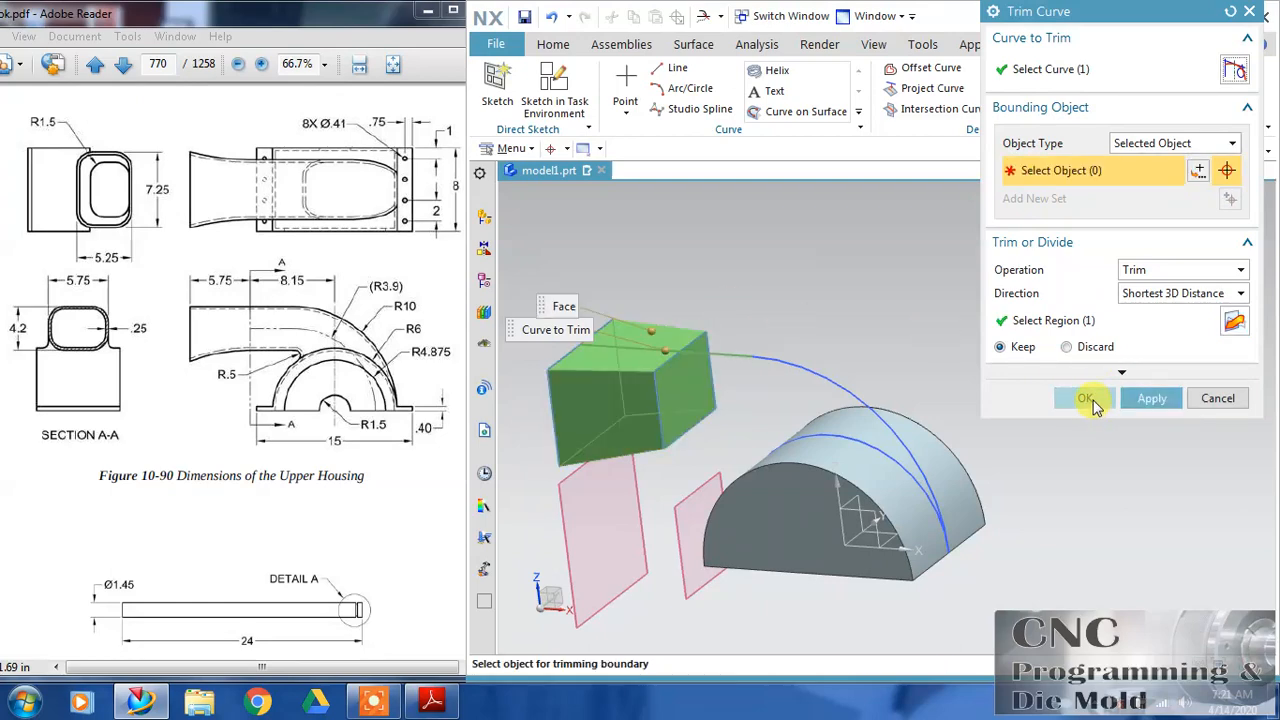
{"action": "left_click", "coordinate": [1143, 279]}
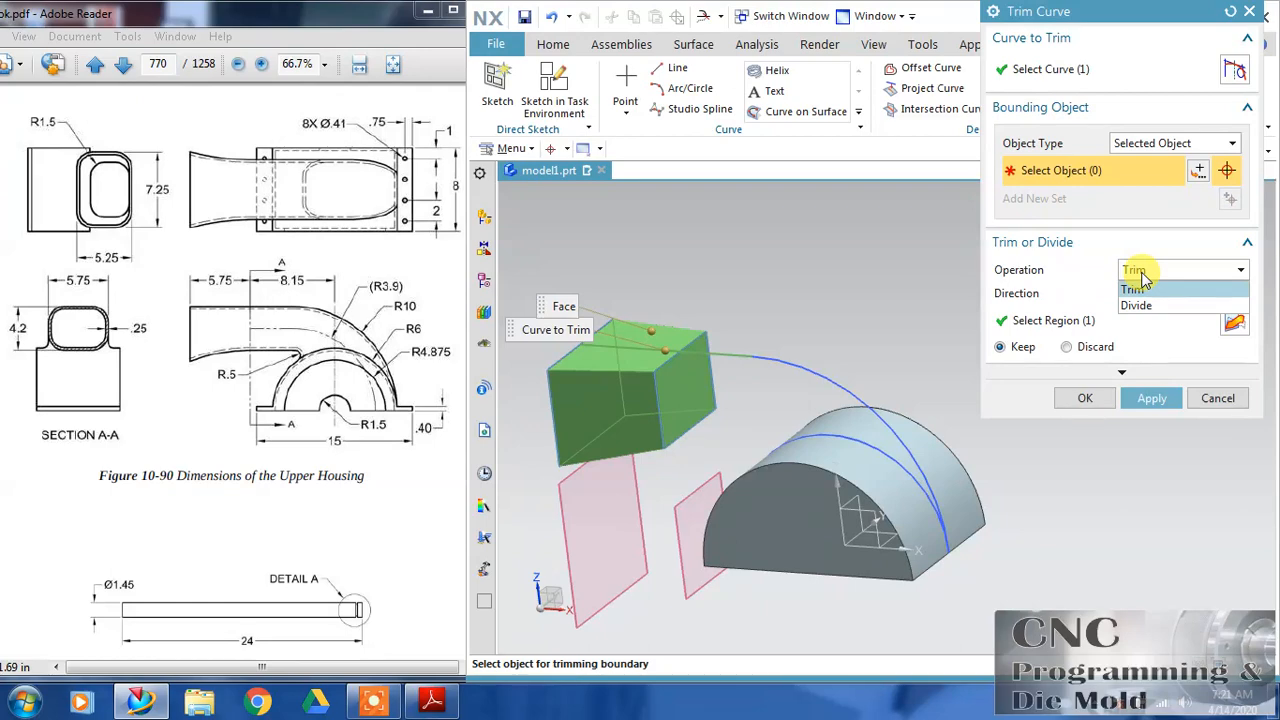
{"action": "left_click", "coordinate": [1136, 305]}
{"action": "left_click", "coordinate": [1078, 335]}
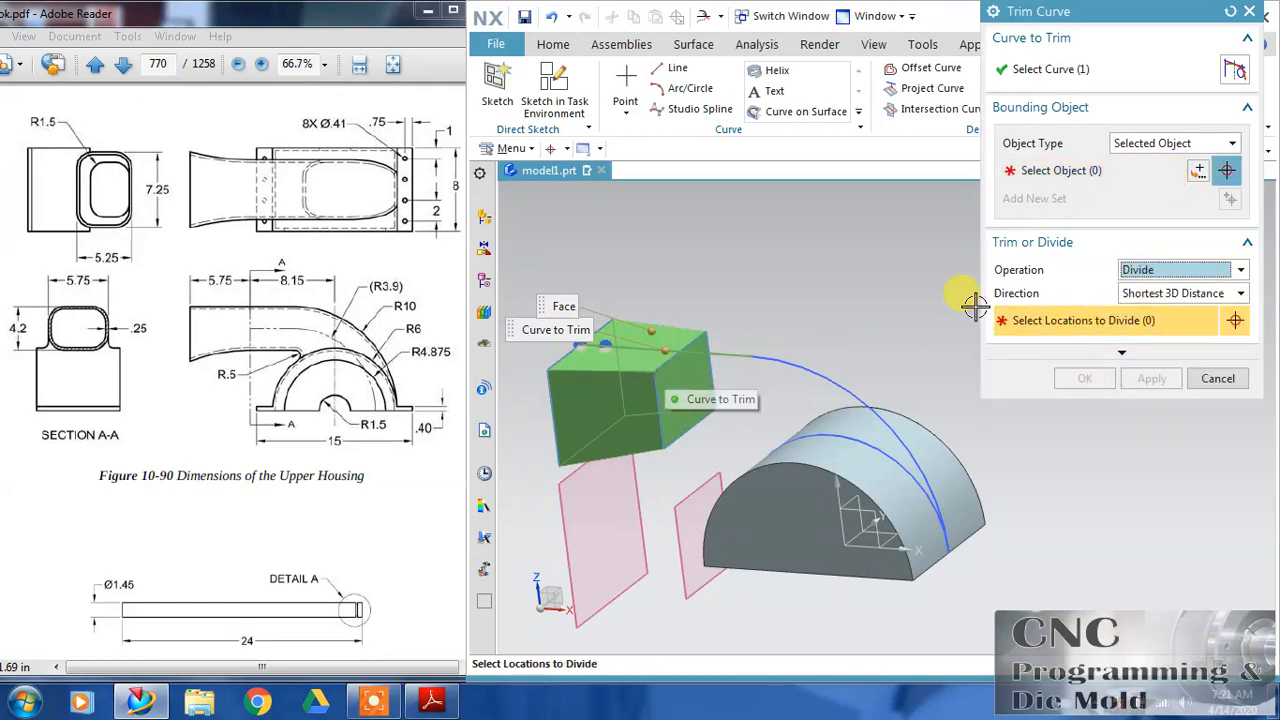
{"action": "left_click", "coordinate": [1165, 270]}
{"action": "left_click", "coordinate": [1150, 287]}
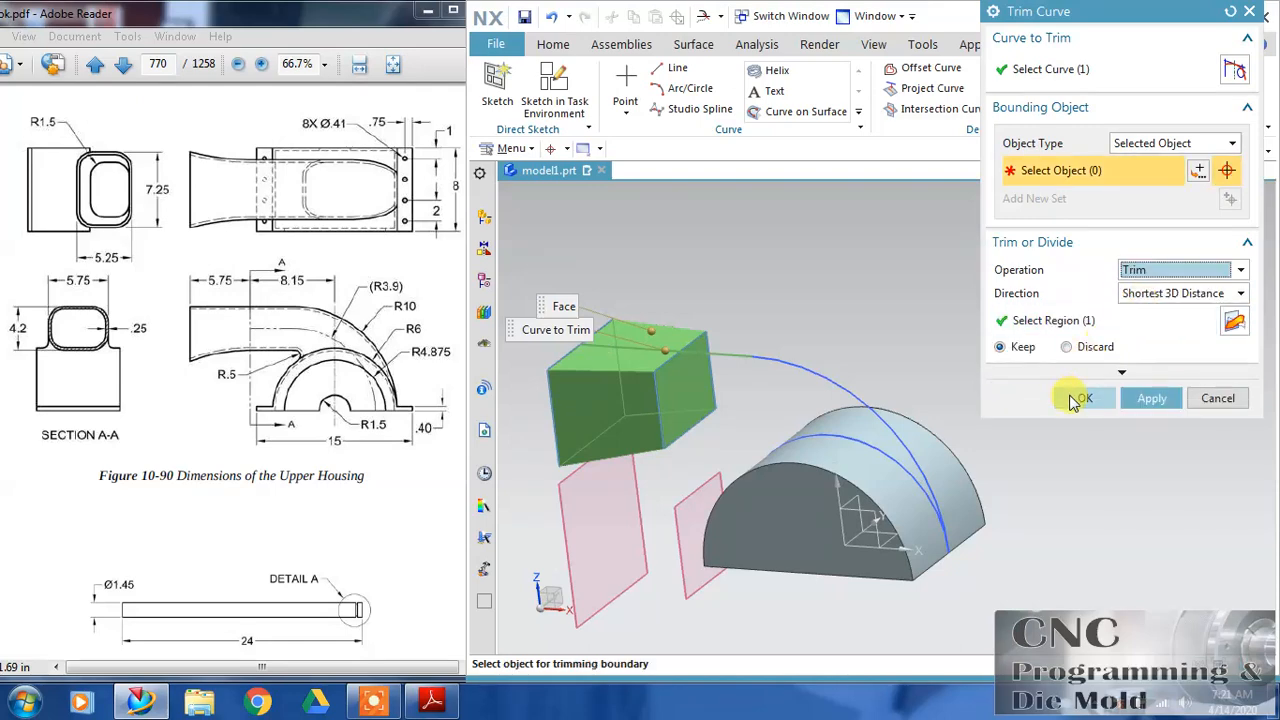
{"action": "left_click", "coordinate": [1082, 399]}
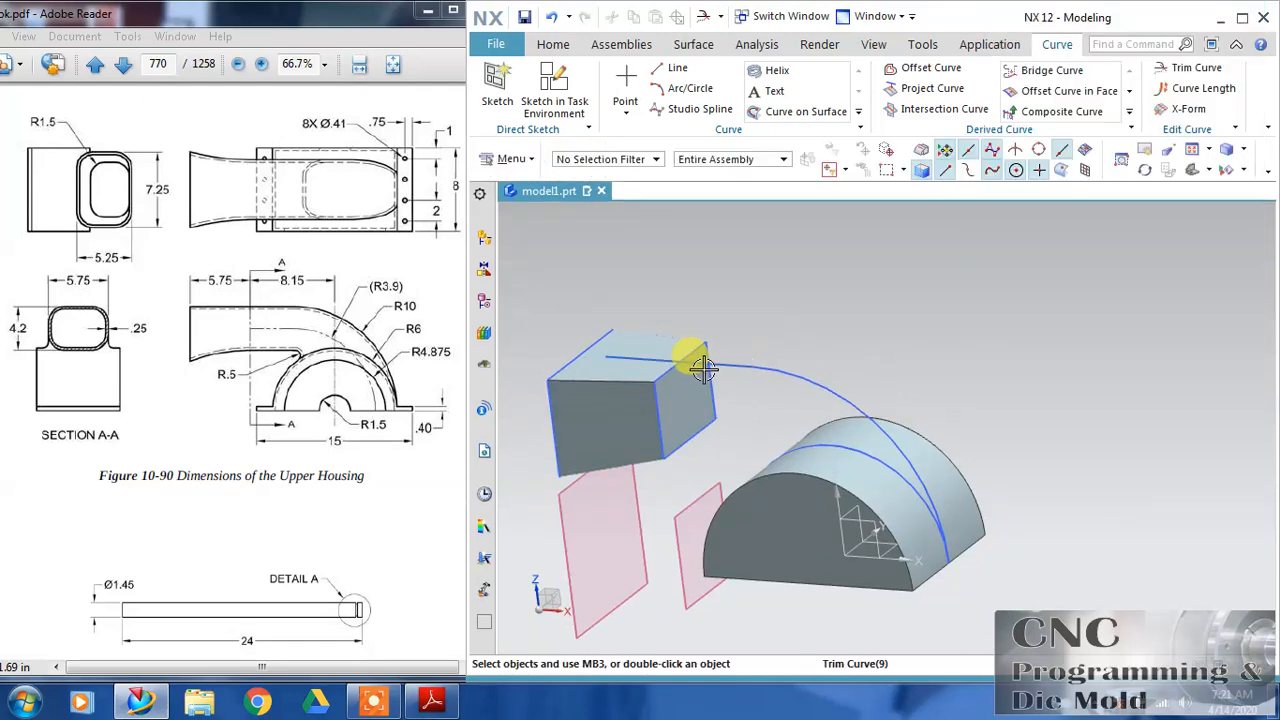
Step: Undo the trim of the duct path's straight line
{"action": "mouse_move", "coordinate": [703, 368]}
{"action": "middle_mouse_down"}
{"action": "mouse_move", "coordinate": [820, 337]}
{"action": "mouse_move", "coordinate": [714, 360]}
{"action": "middle_mouse_up"}
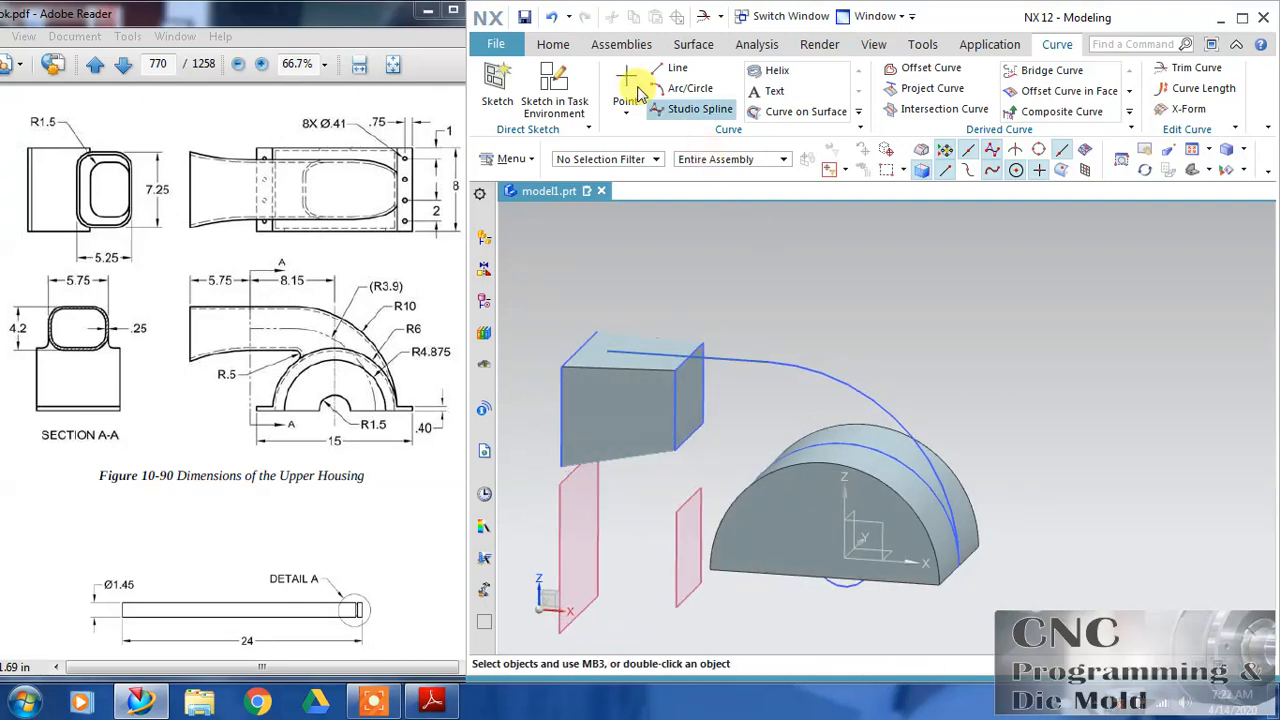
{"action": "left_click", "coordinate": [551, 17]}
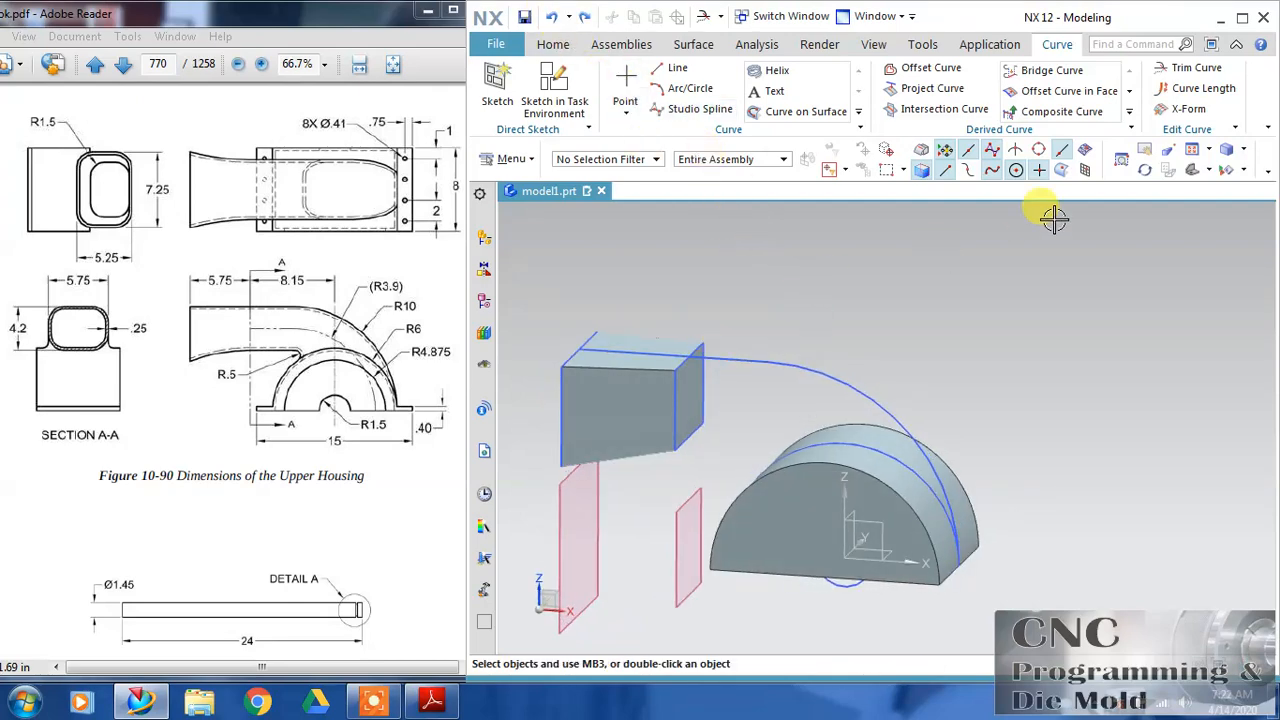
{"action": "left_click", "coordinate": [1190, 67]}
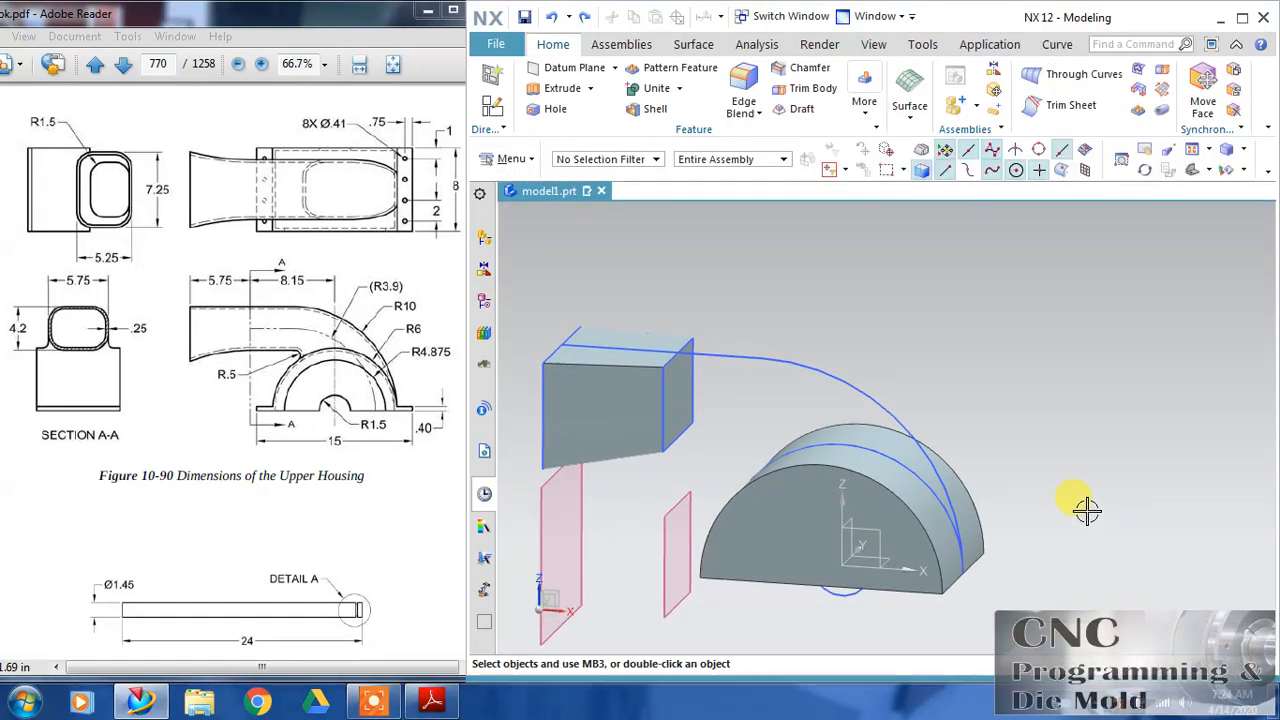
Step: Start a new sketch on the XZ plane with the plane normal reversed
{"action": "middle_click_drag", "start_coordinate": [1087, 510], "coordinate": [955, 437]}
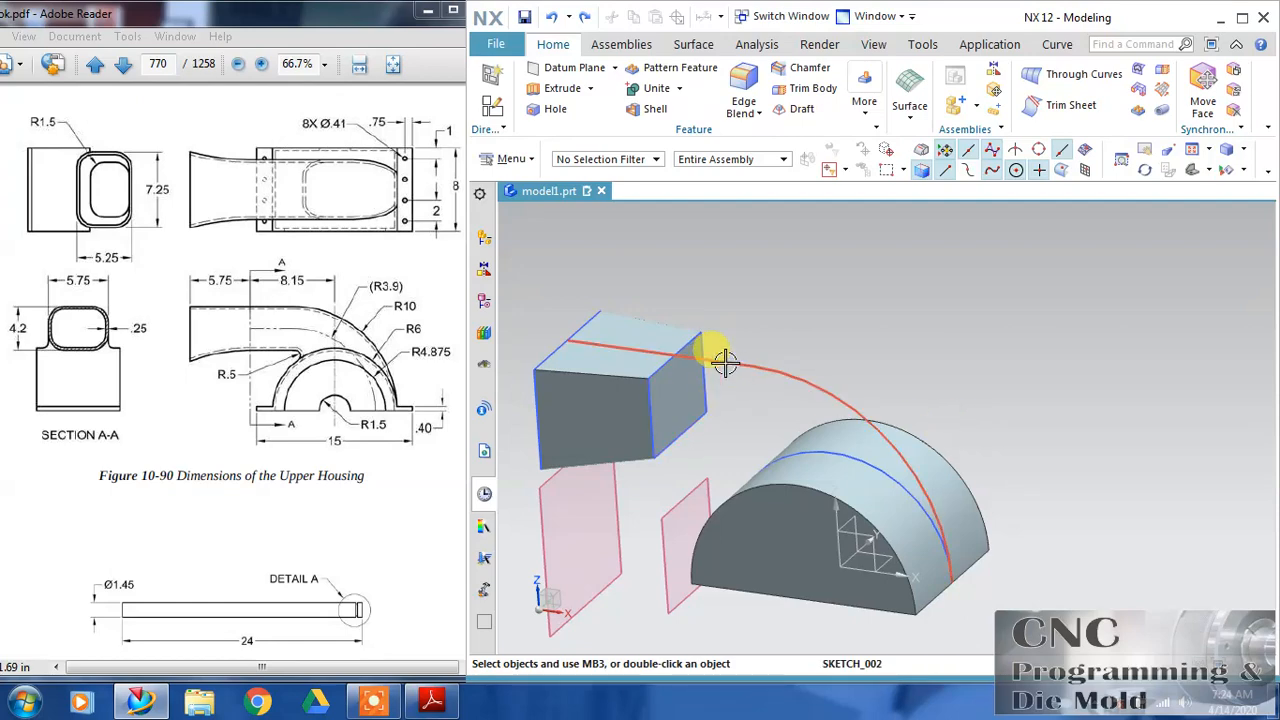
{"action": "left_click", "coordinate": [492, 105]}
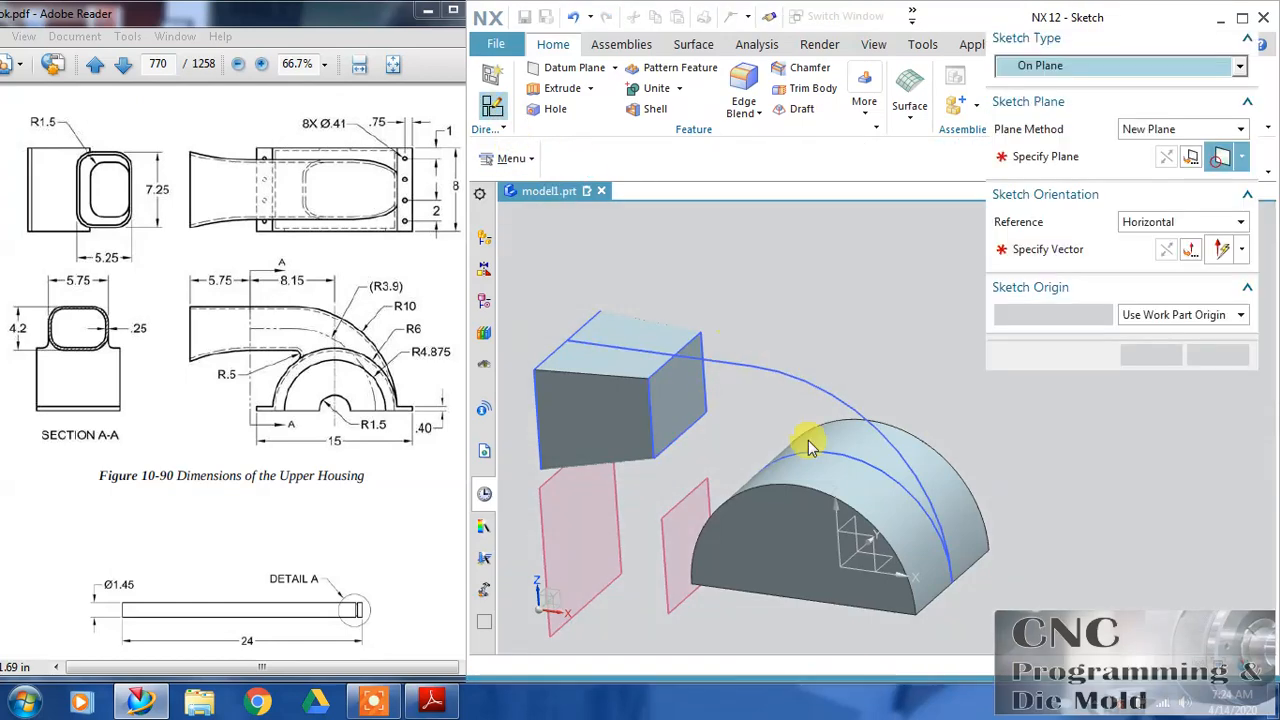
{"action": "left_click", "coordinate": [925, 480]}
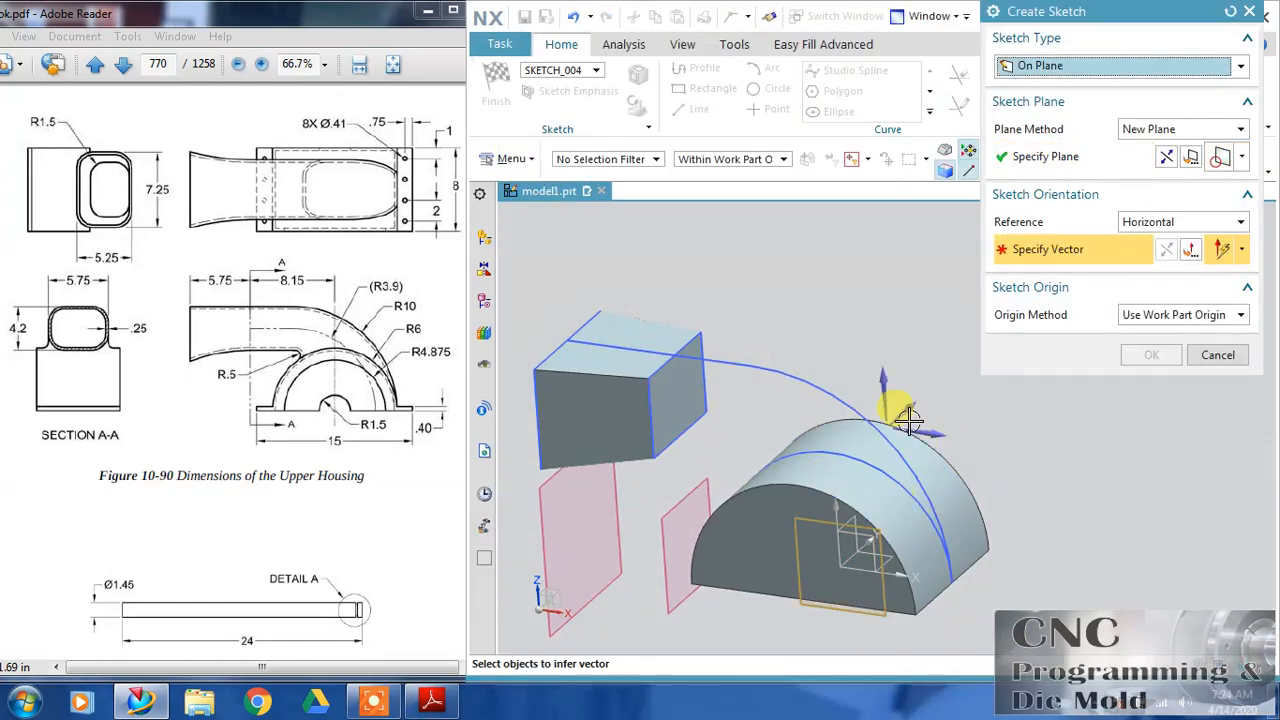
{"action": "left_click", "coordinate": [1172, 158]}
{"action": "left_click", "coordinate": [1151, 355]}
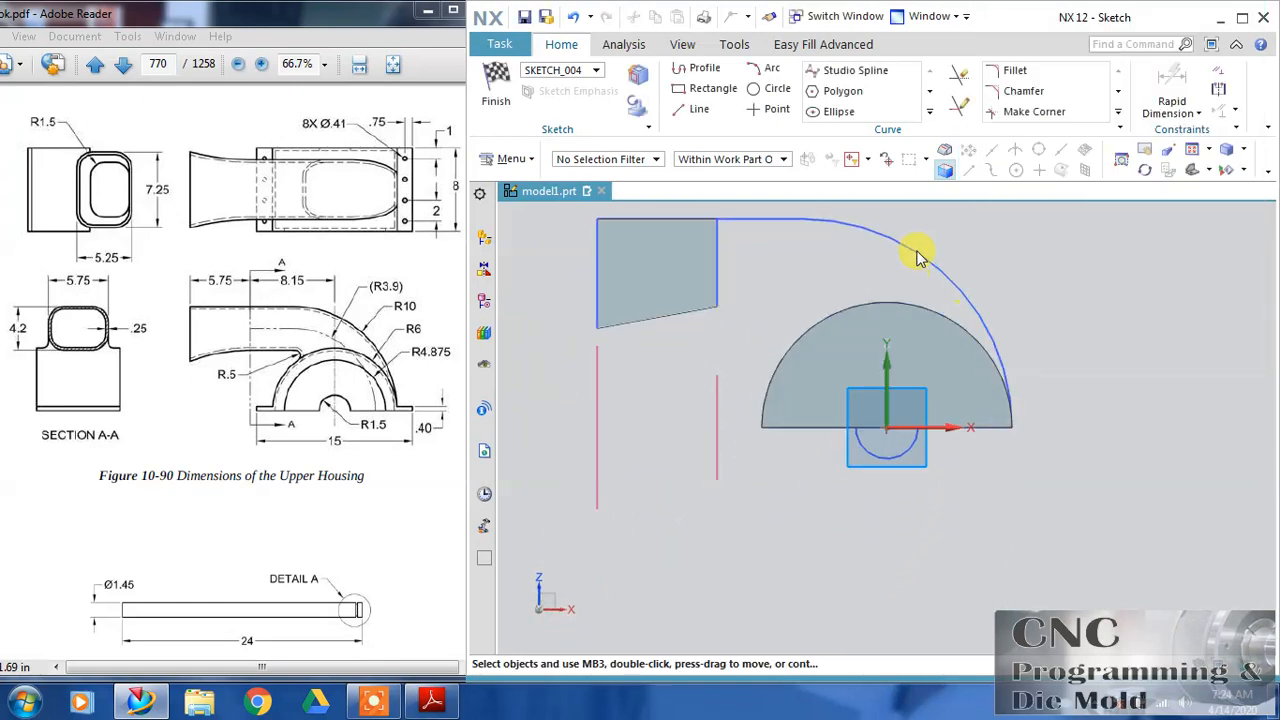
Step: Project only the large arc of the existing duct path into the sketch, using the Single Curve selection rule
{"action": "left_click", "coordinate": [929, 112]}
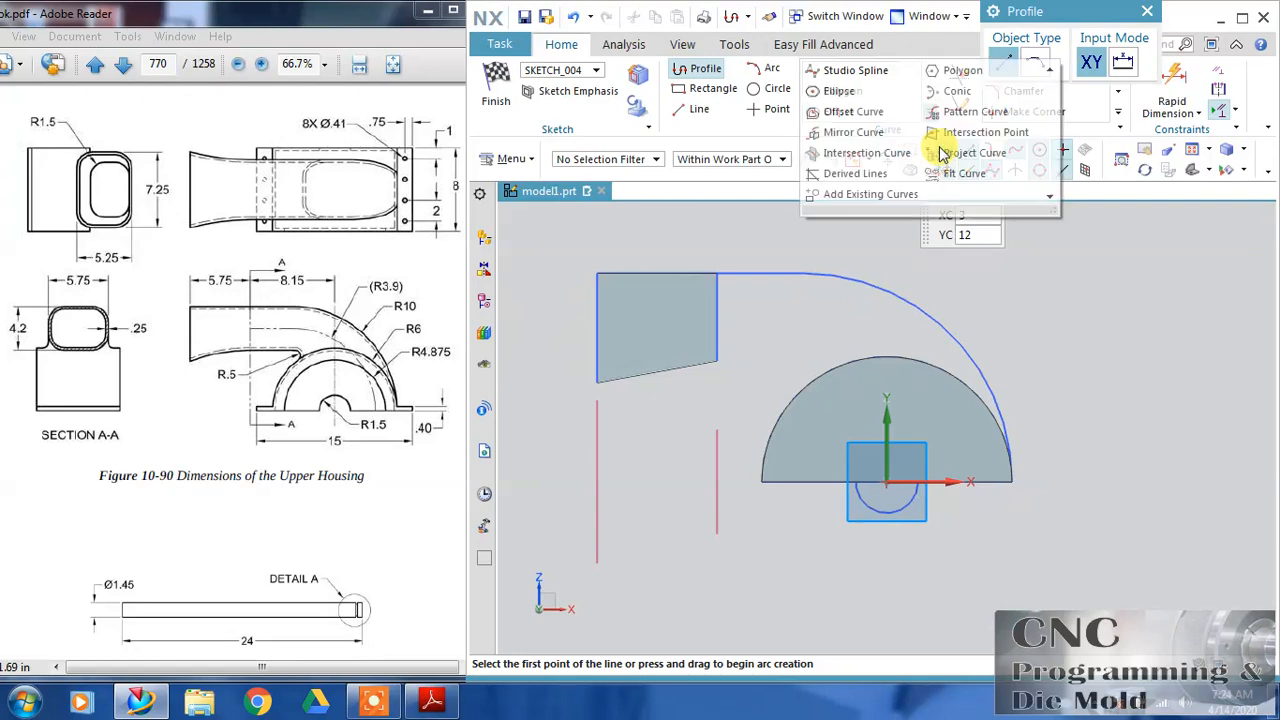
{"action": "left_click", "coordinate": [975, 237]}
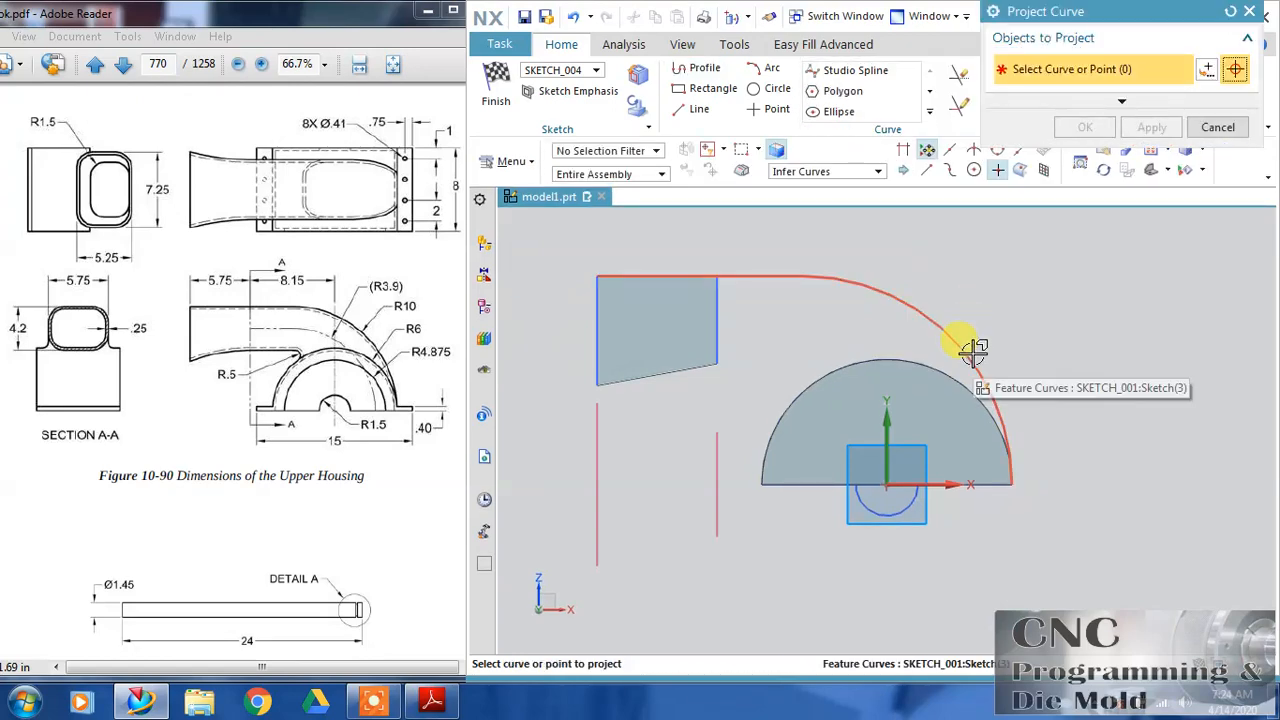
{"action": "left_click", "coordinate": [827, 171]}
{"action": "left_click", "coordinate": [800, 189]}
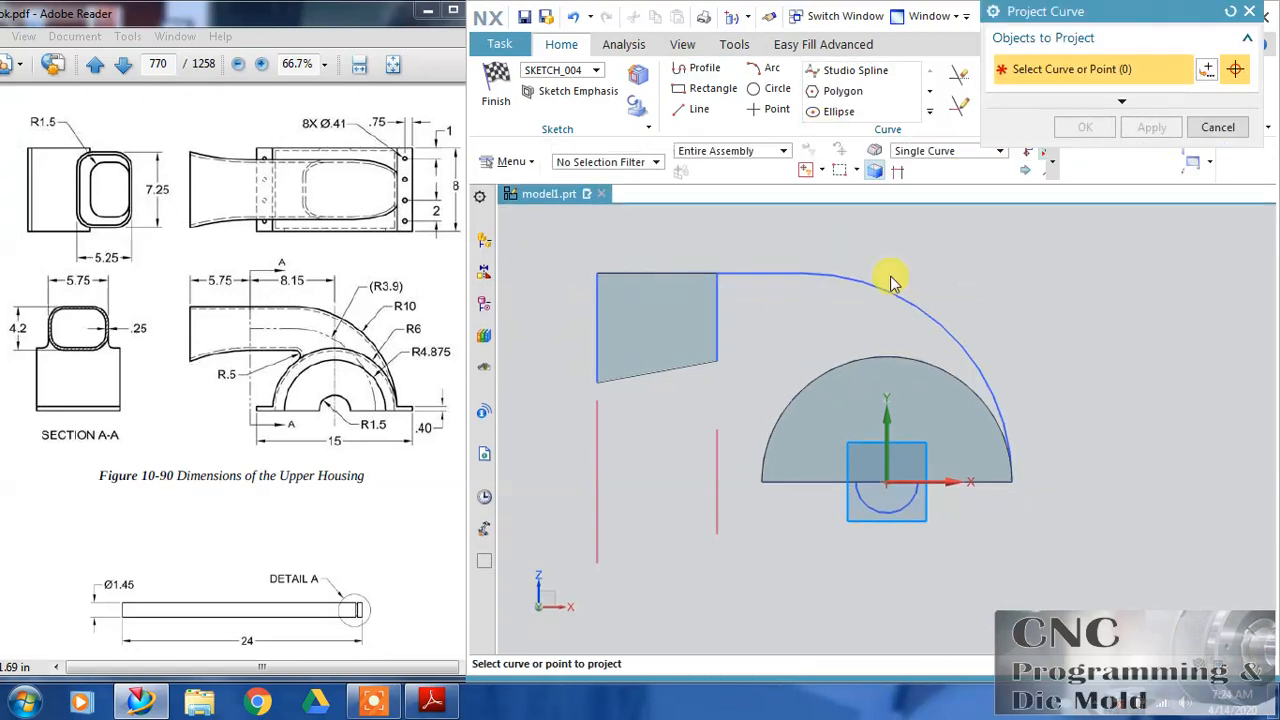
{"action": "left_click", "coordinate": [950, 325]}
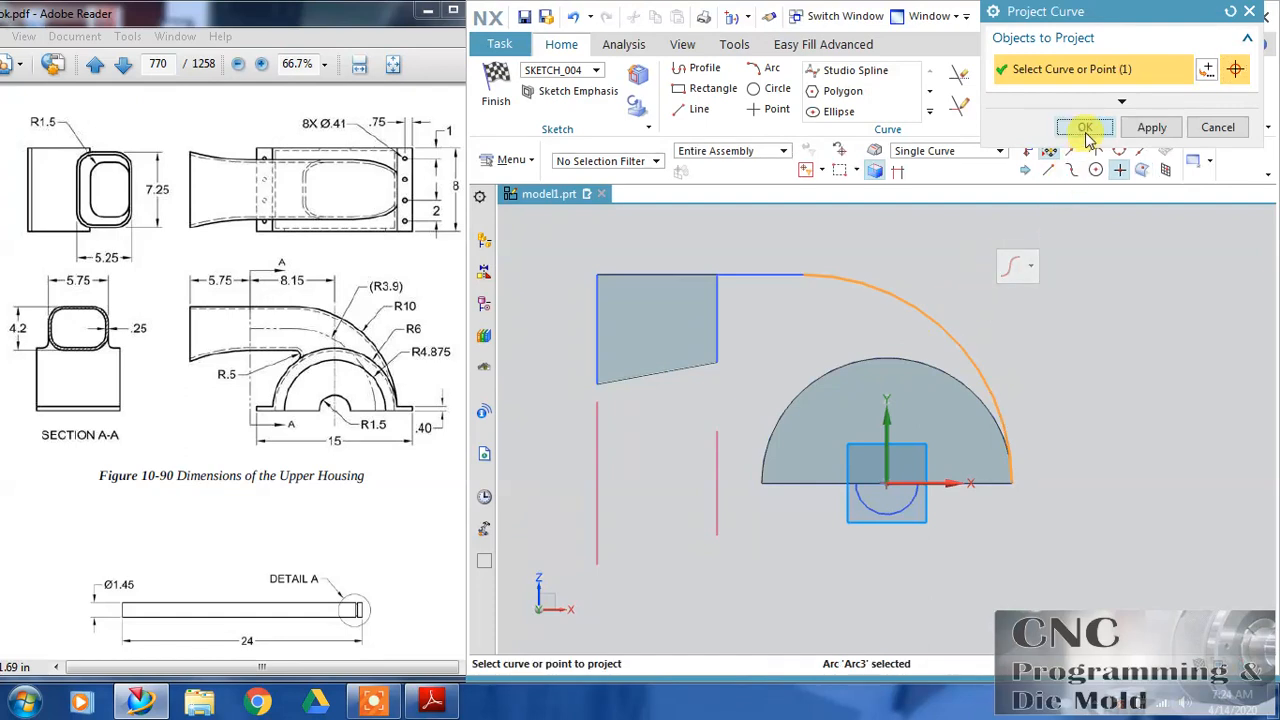
{"action": "left_click", "coordinate": [1085, 127]}
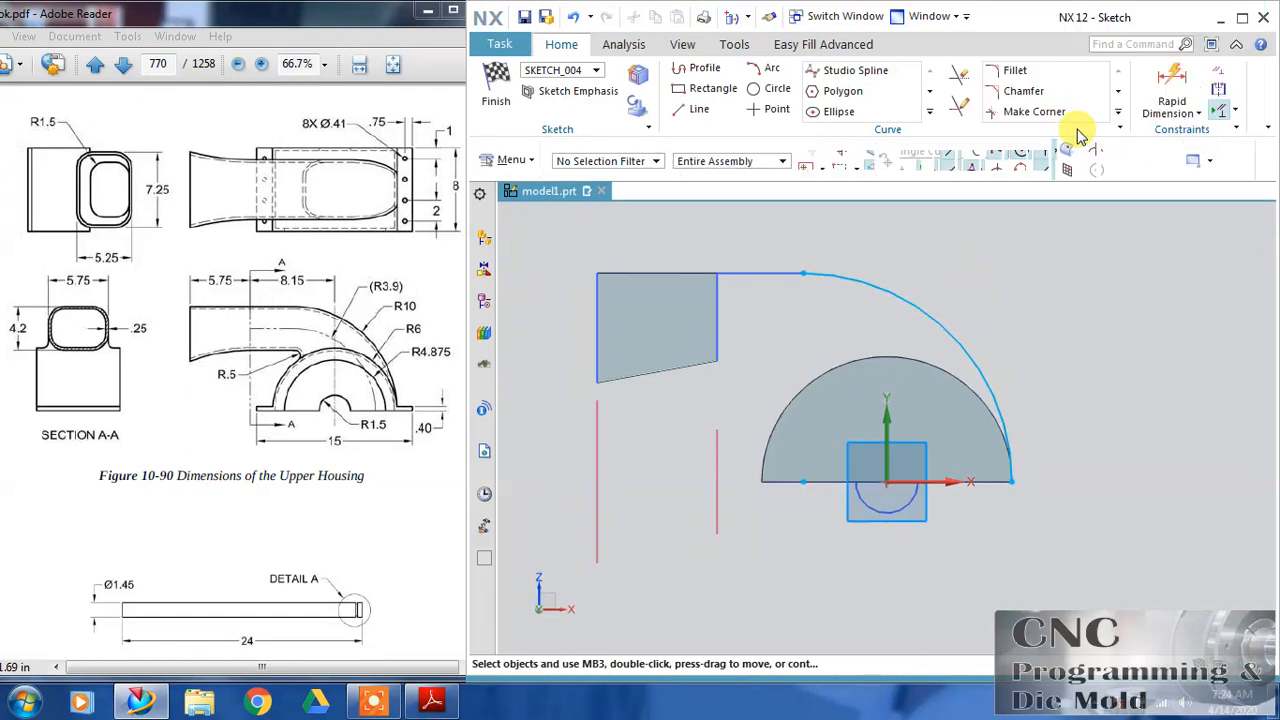
Step: Draw a horizontal line from the projected arc's start to the top of the swept inlet's end section and finish the sketch
{"action": "left_click", "coordinate": [699, 108]}
{"action": "left_click", "coordinate": [803, 273]}
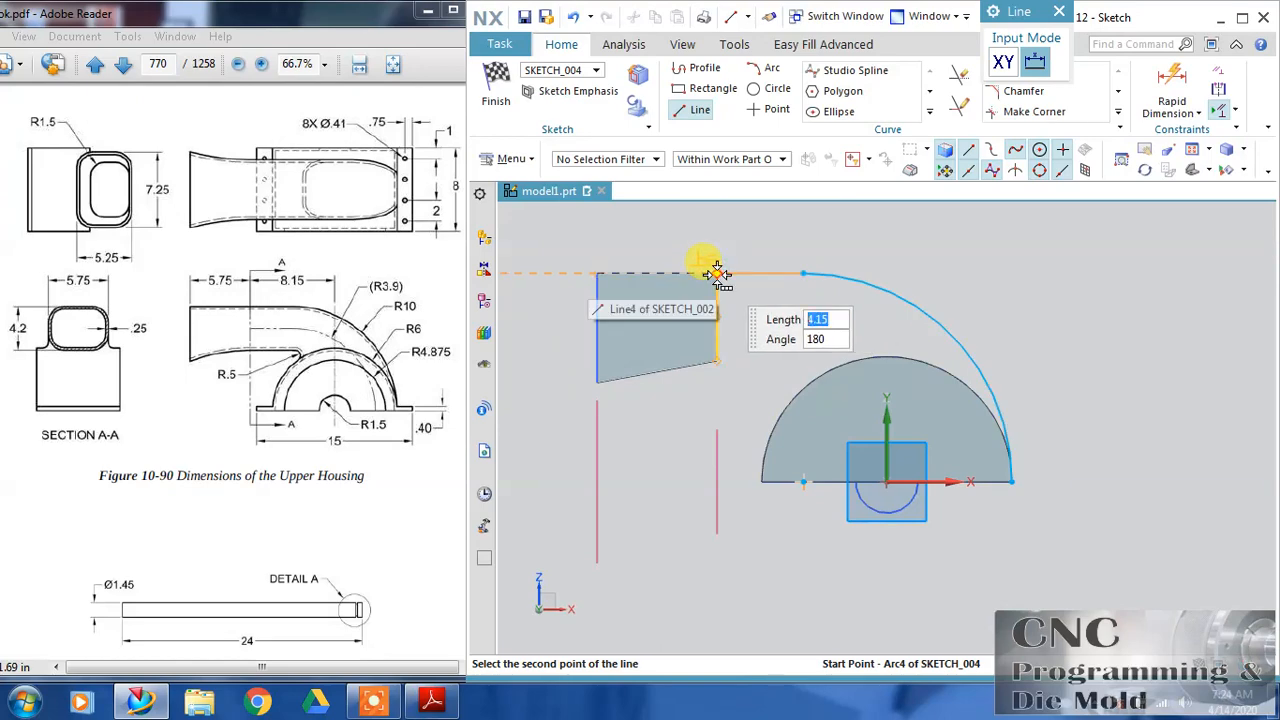
{"action": "left_click", "coordinate": [716, 273]}
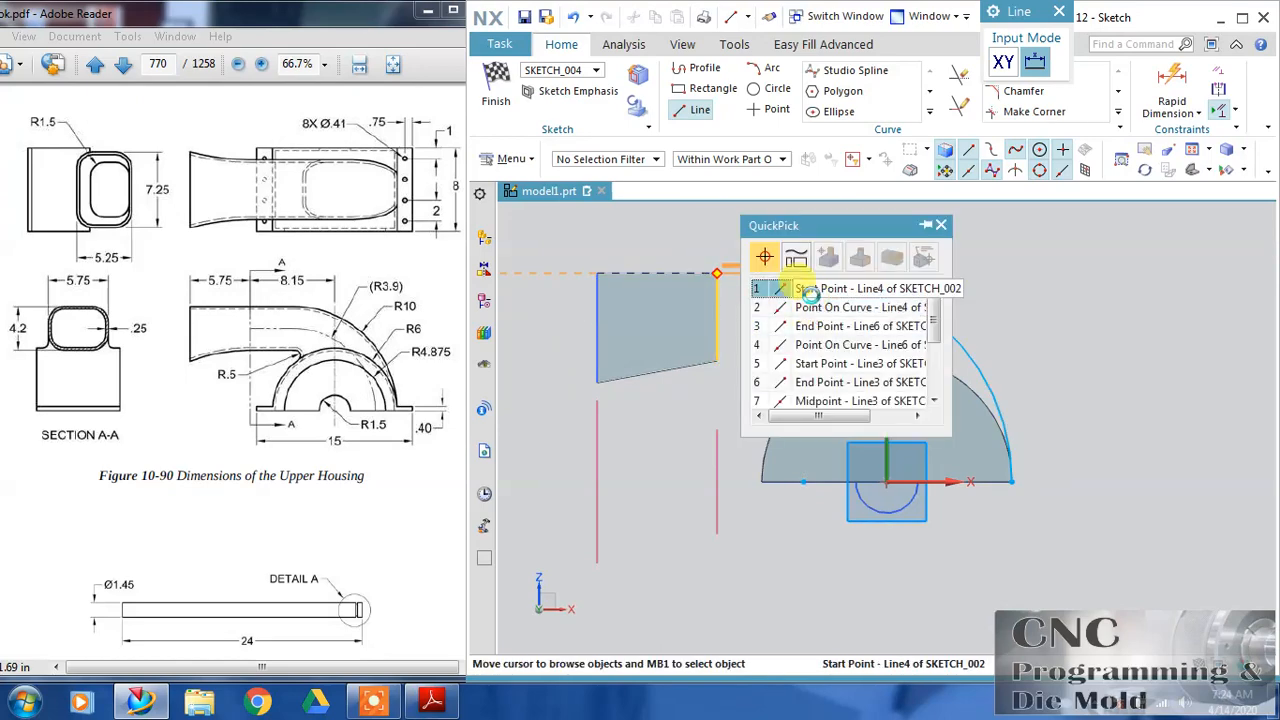
{"action": "left_click", "coordinate": [775, 286]}
{"action": "key", "text": "Escape"}
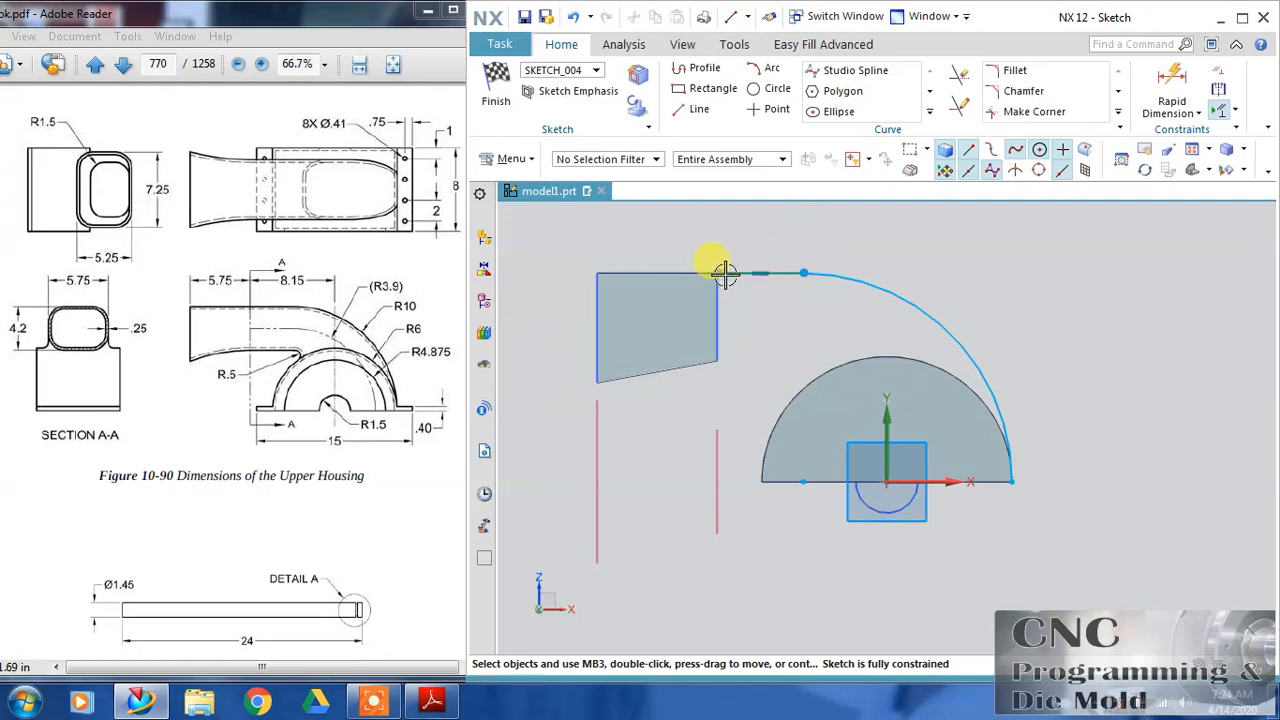
{"action": "mouse_move", "coordinate": [849, 286]}
{"action": "middle_mouse_down"}
{"action": "mouse_move", "coordinate": [857, 257]}
{"action": "mouse_move", "coordinate": [866, 266]}
{"action": "mouse_move", "coordinate": [857, 251]}
{"action": "mouse_move", "coordinate": [866, 270]}
{"action": "middle_mouse_up"}
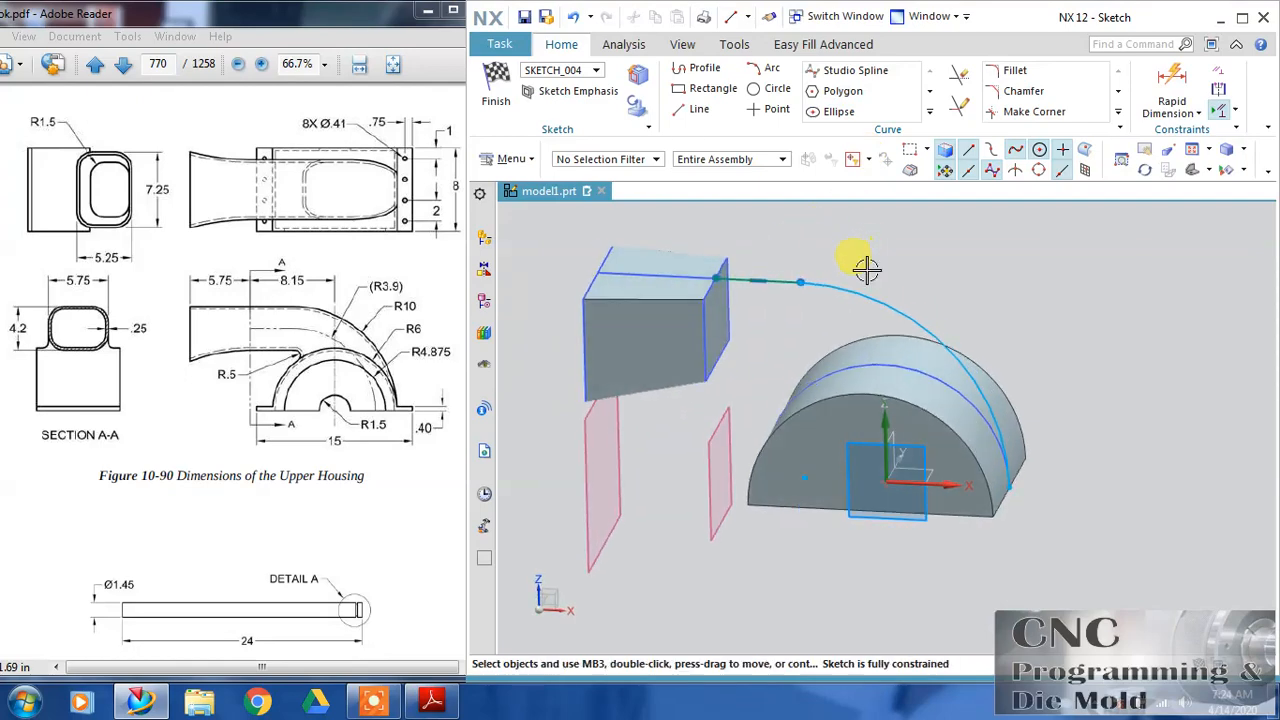
{"action": "left_click", "coordinate": [495, 85]}
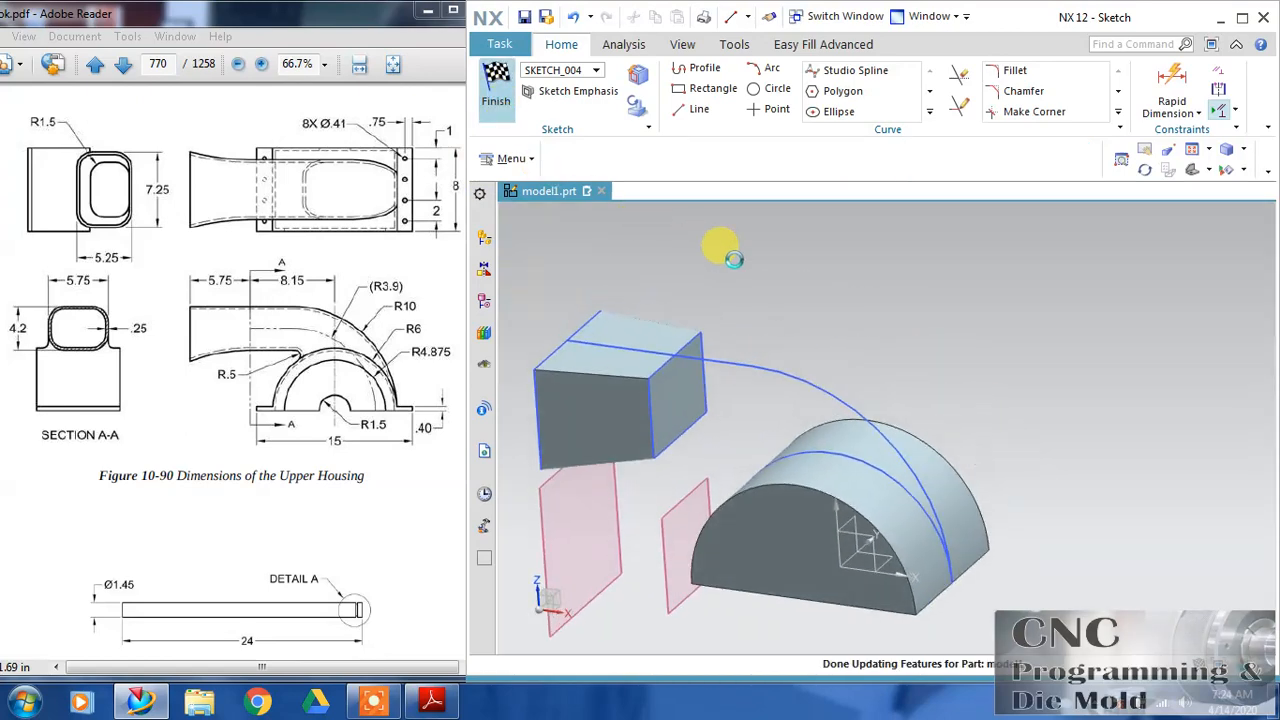
Step: Hide the old duct path sketch and sweep the inlet's end section along the new path, uniting it with the inlet body
{"action": "right_click", "coordinate": [628, 352]}
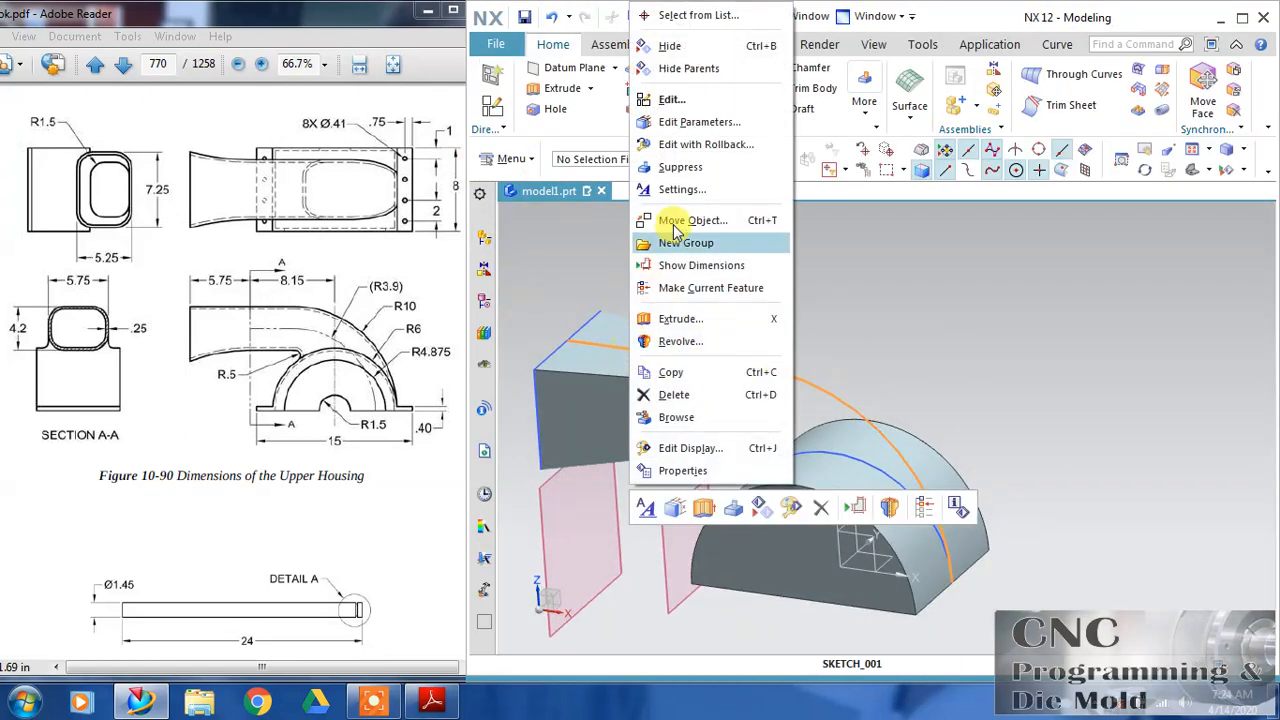
{"action": "left_click", "coordinate": [684, 53]}
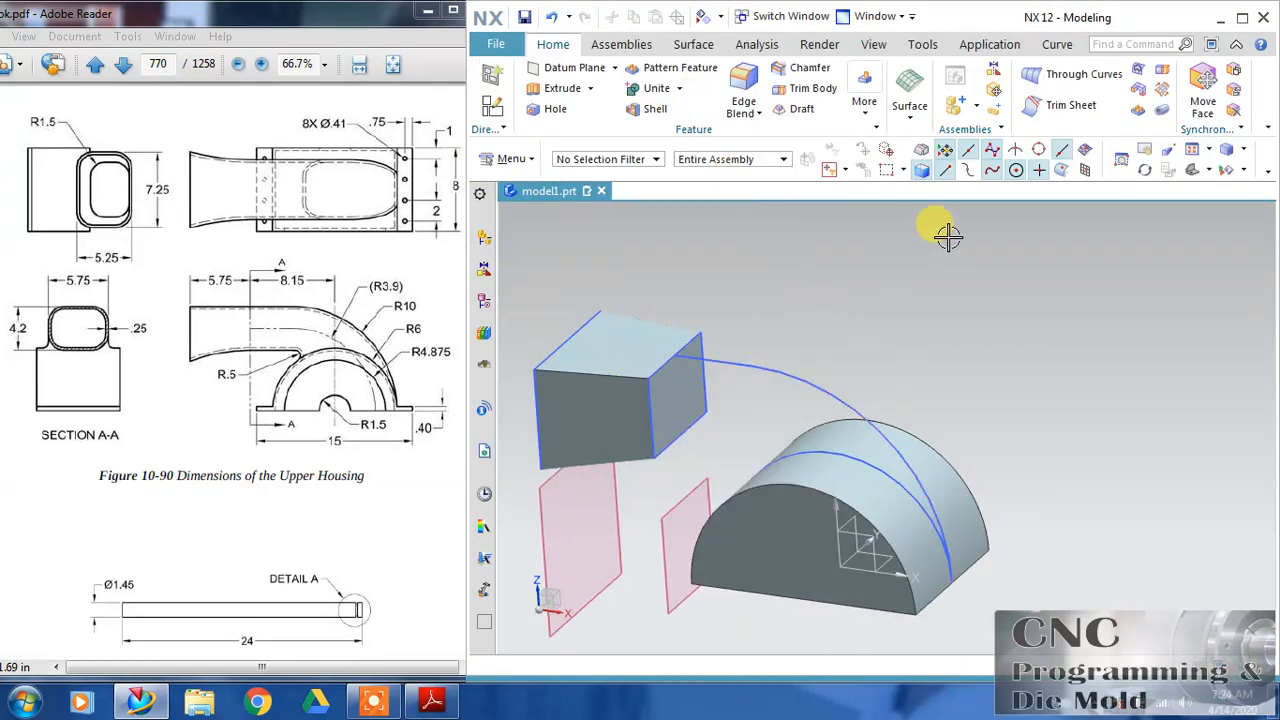
{"action": "left_click", "coordinate": [1139, 93]}
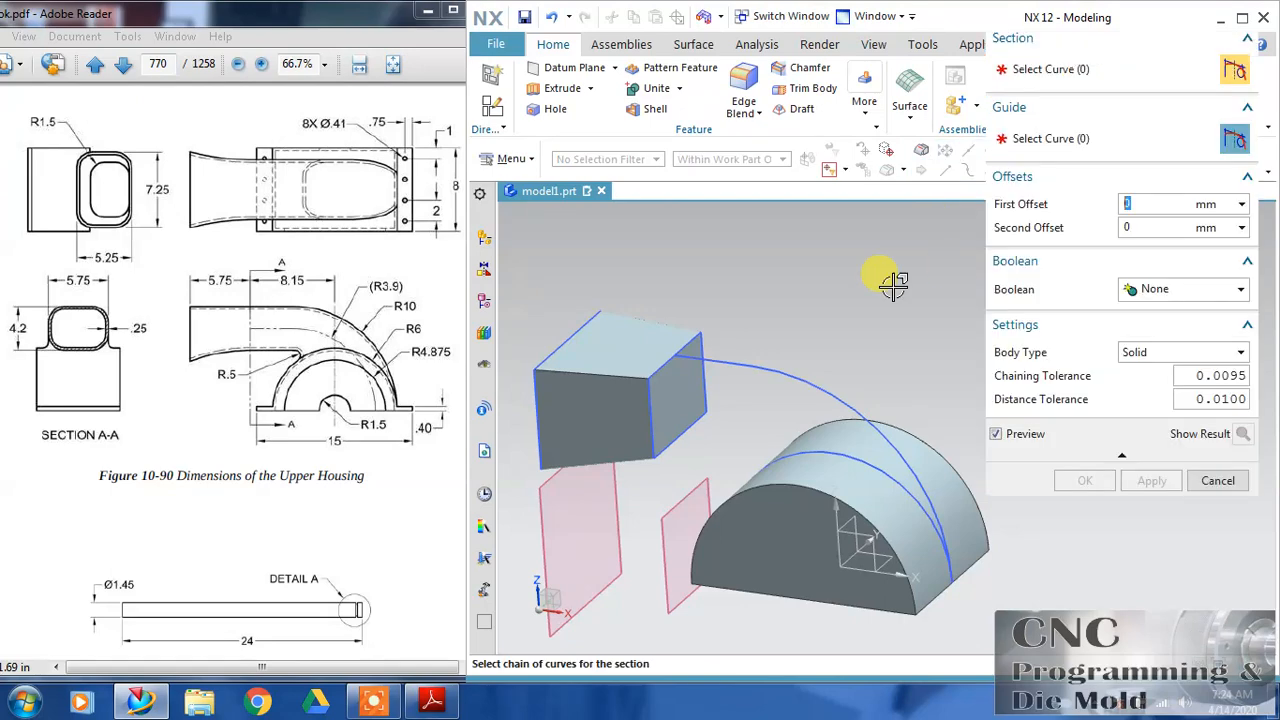
{"action": "left_click", "coordinate": [661, 360]}
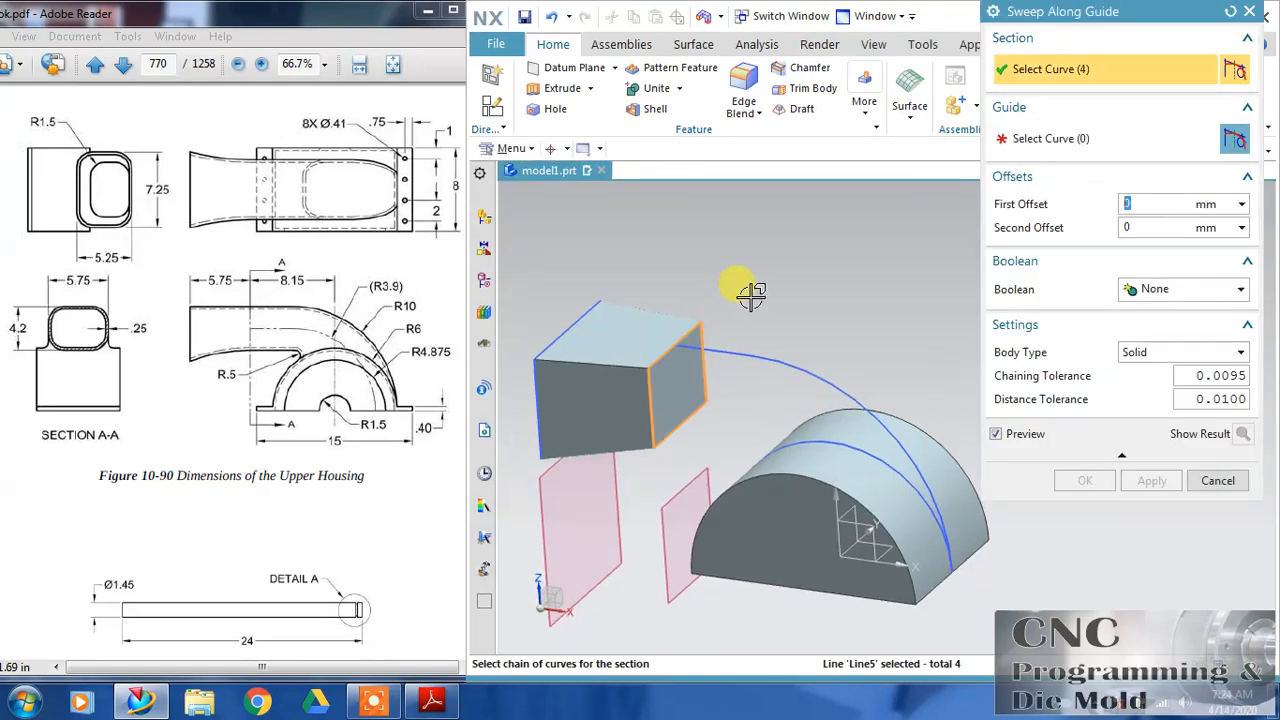
{"action": "middle_click", "coordinate": [962, 201]}
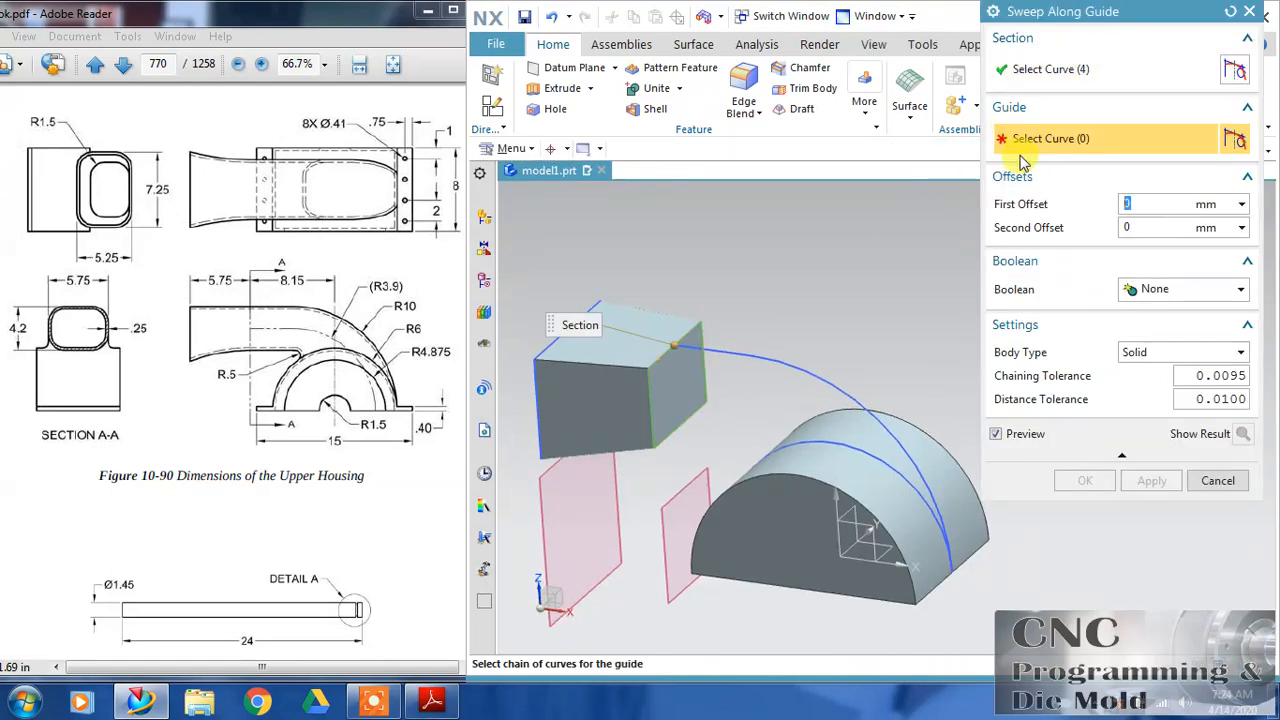
{"action": "left_click", "coordinate": [720, 351]}
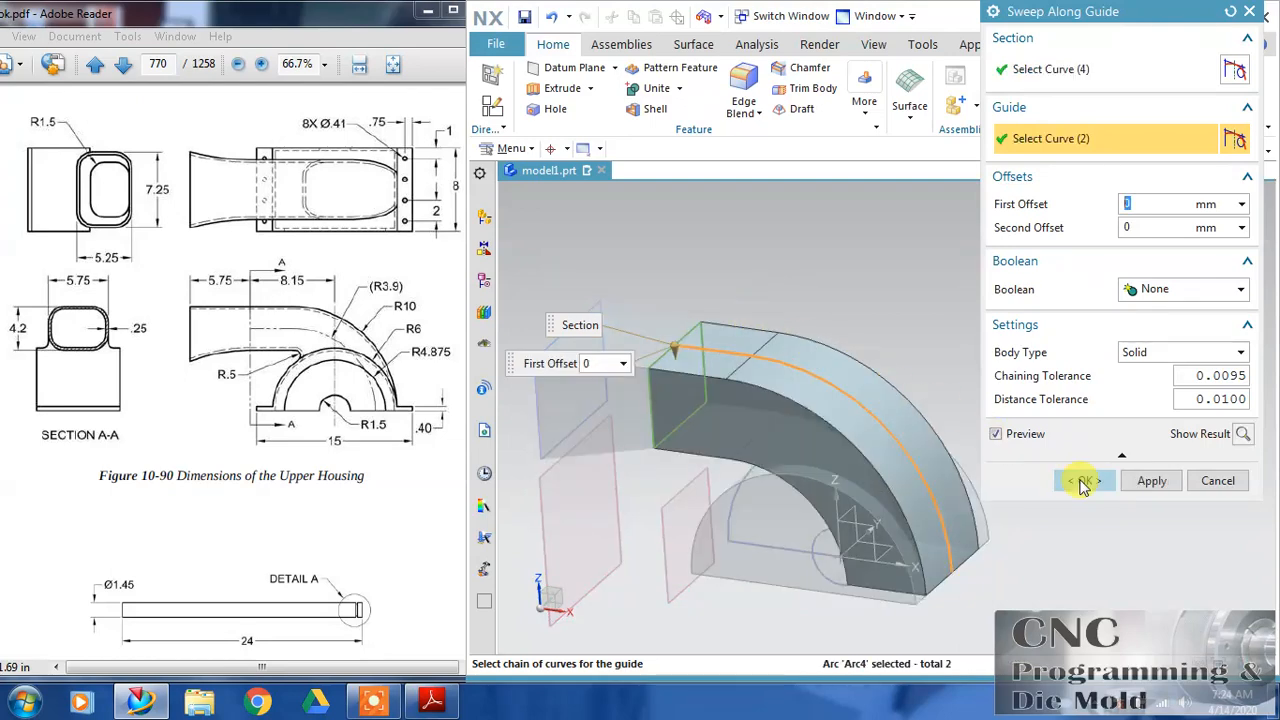
{"action": "left_click", "coordinate": [1152, 290]}
{"action": "left_click", "coordinate": [1148, 326]}
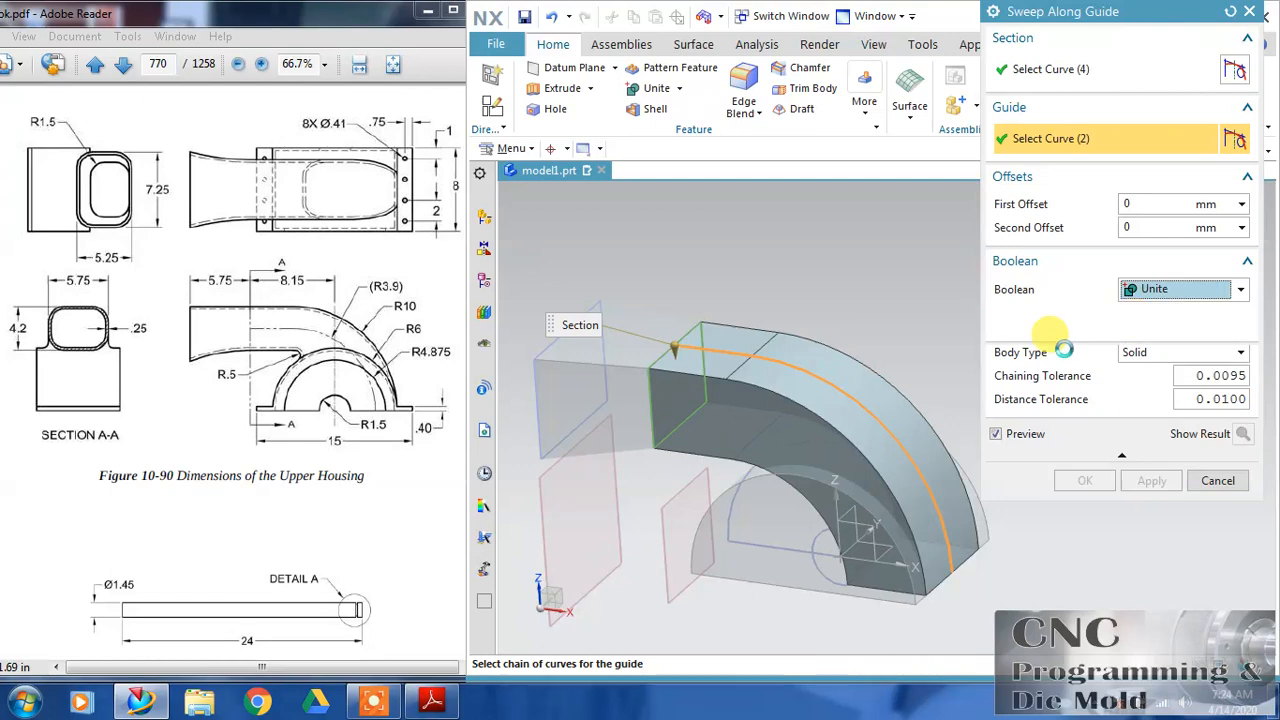
{"action": "left_click", "coordinate": [680, 438]}
{"action": "left_click", "coordinate": [1086, 513]}
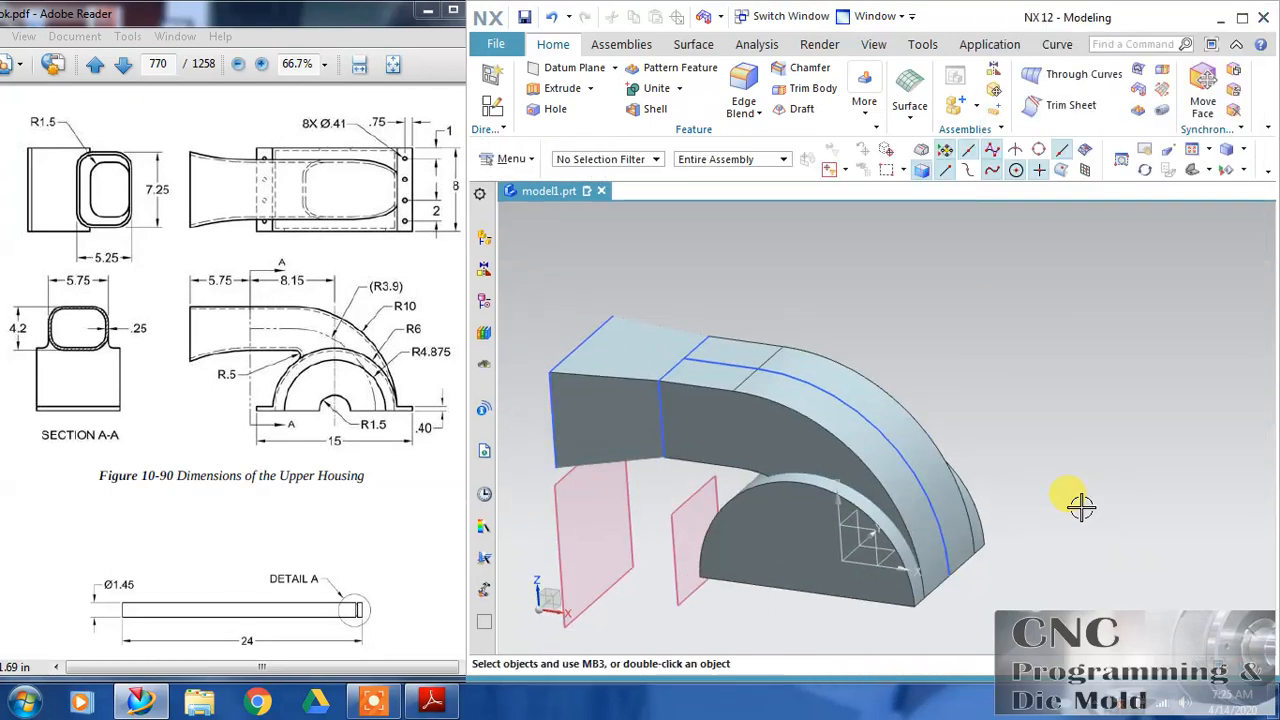
Step: Unite the curved duct body with the half-cylindrical base, using the duct as the target
{"action": "mouse_move", "coordinate": [1024, 414]}
{"action": "middle_mouse_down"}
{"action": "mouse_move", "coordinate": [1032, 399]}
{"action": "mouse_move", "coordinate": [1045, 425]}
{"action": "mouse_move", "coordinate": [1025, 452]}
{"action": "mouse_move", "coordinate": [1025, 493]}
{"action": "mouse_move", "coordinate": [1028, 435]}
{"action": "middle_mouse_up"}
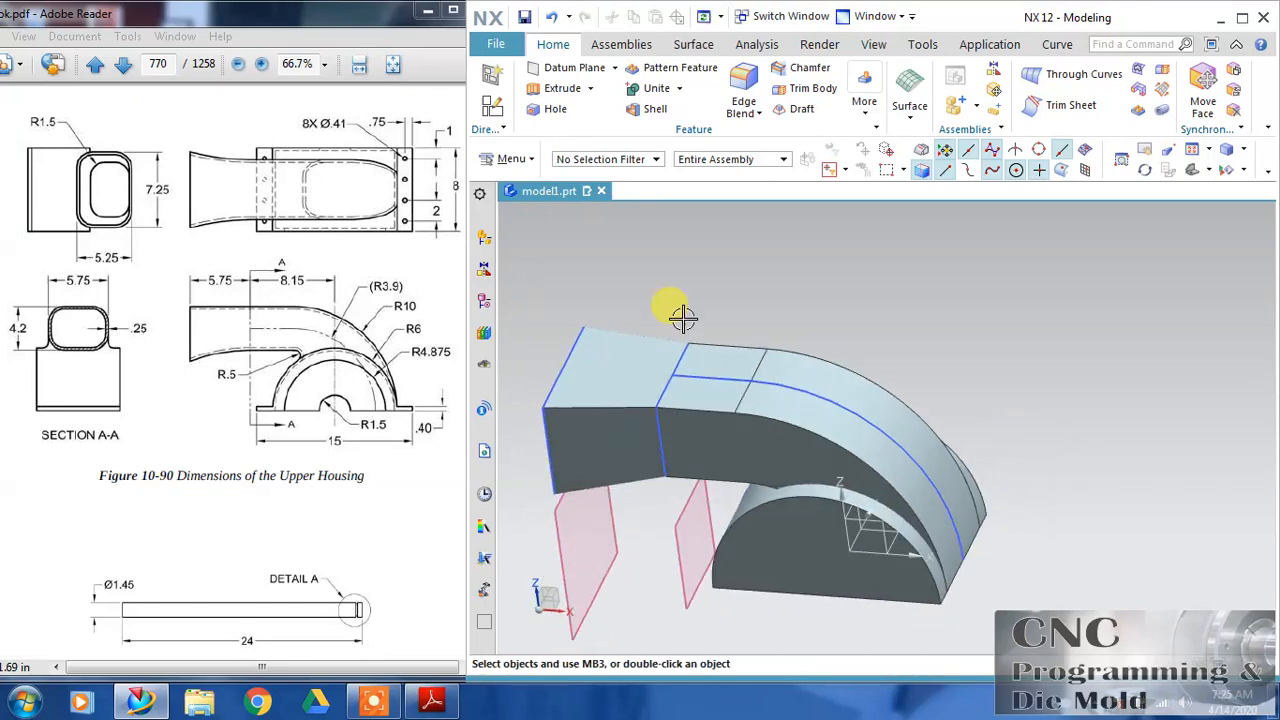
{"action": "left_click", "coordinate": [657, 90]}
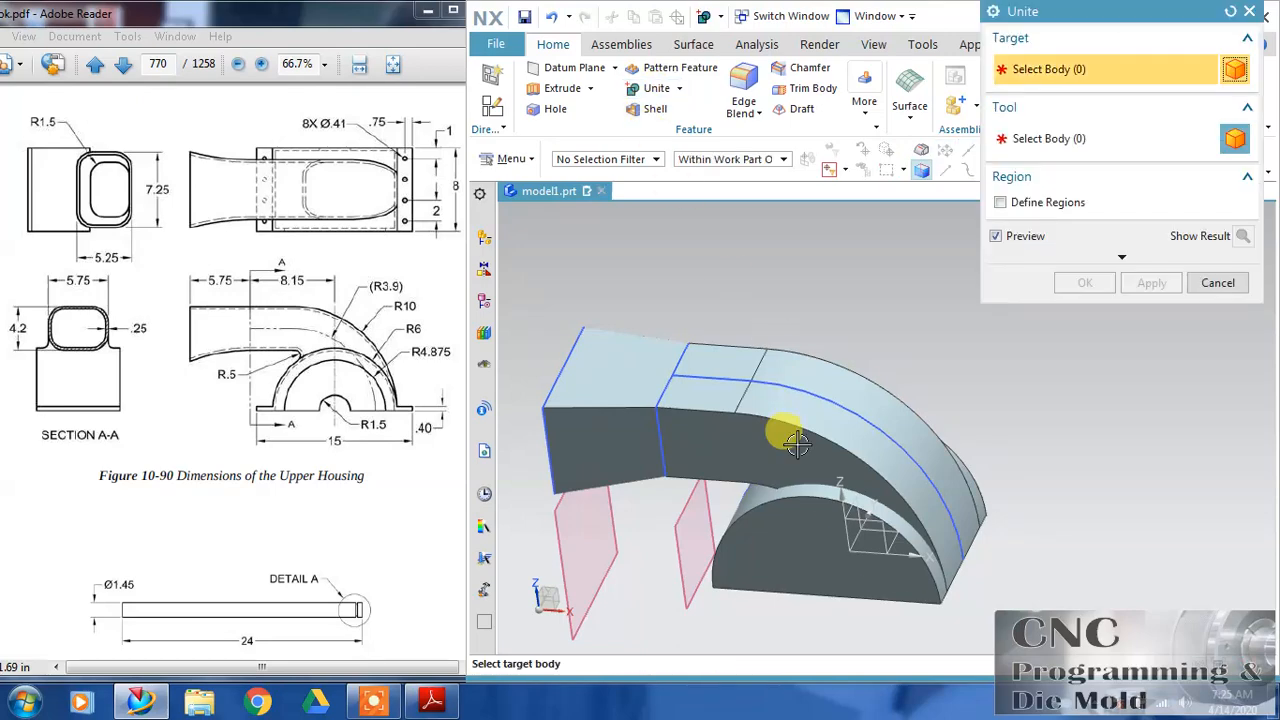
{"action": "left_click", "coordinate": [786, 449]}
{"action": "left_click", "coordinate": [950, 480]}
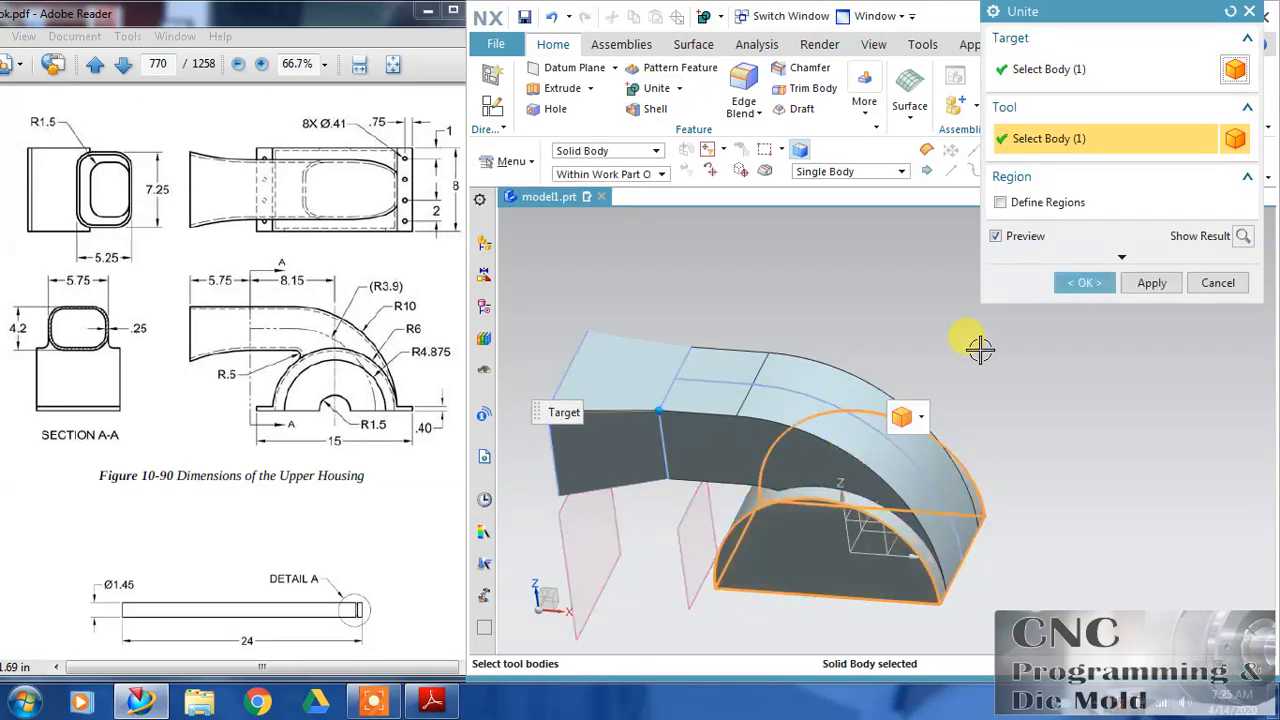
{"action": "left_click", "coordinate": [1074, 283]}
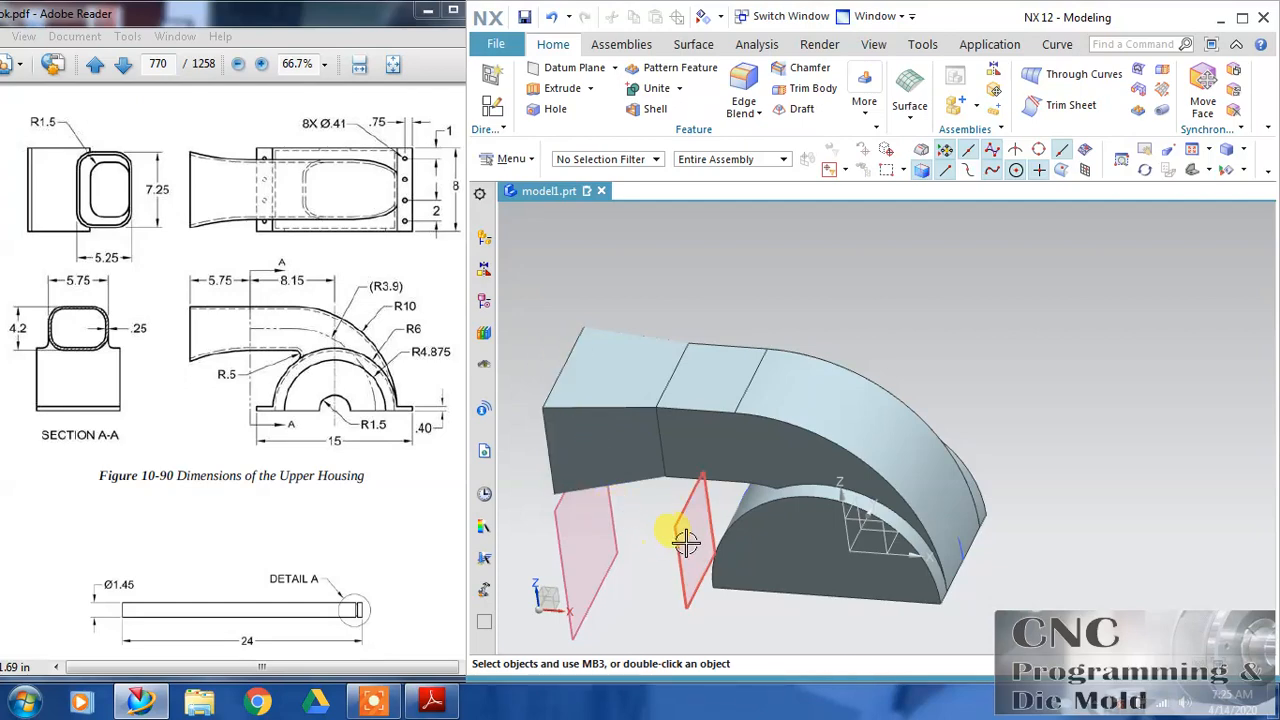
Step: Try to blend the underside edge between the tapered inlet and the duct with a 4 mm radius
{"action": "middle_click_drag", "start_coordinate": [728, 523], "coordinate": [808, 537]}
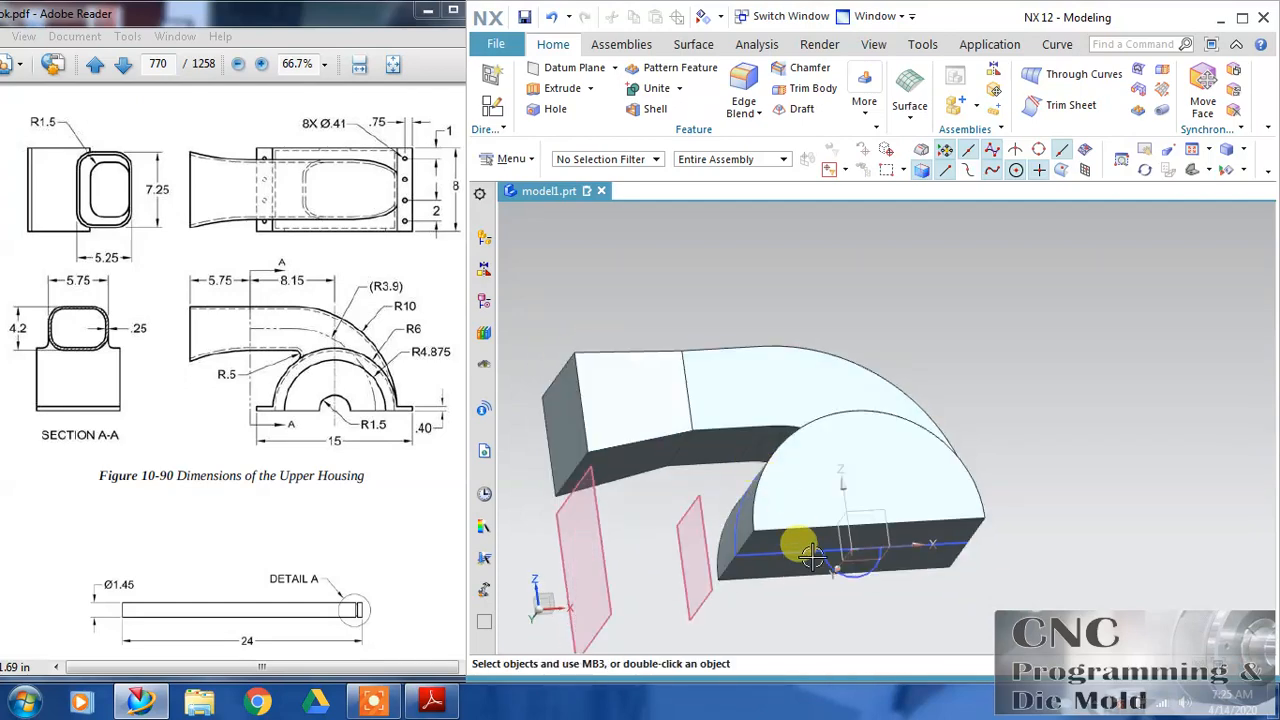
{"action": "middle_click_drag", "start_coordinate": [971, 426], "coordinate": [985, 419]}
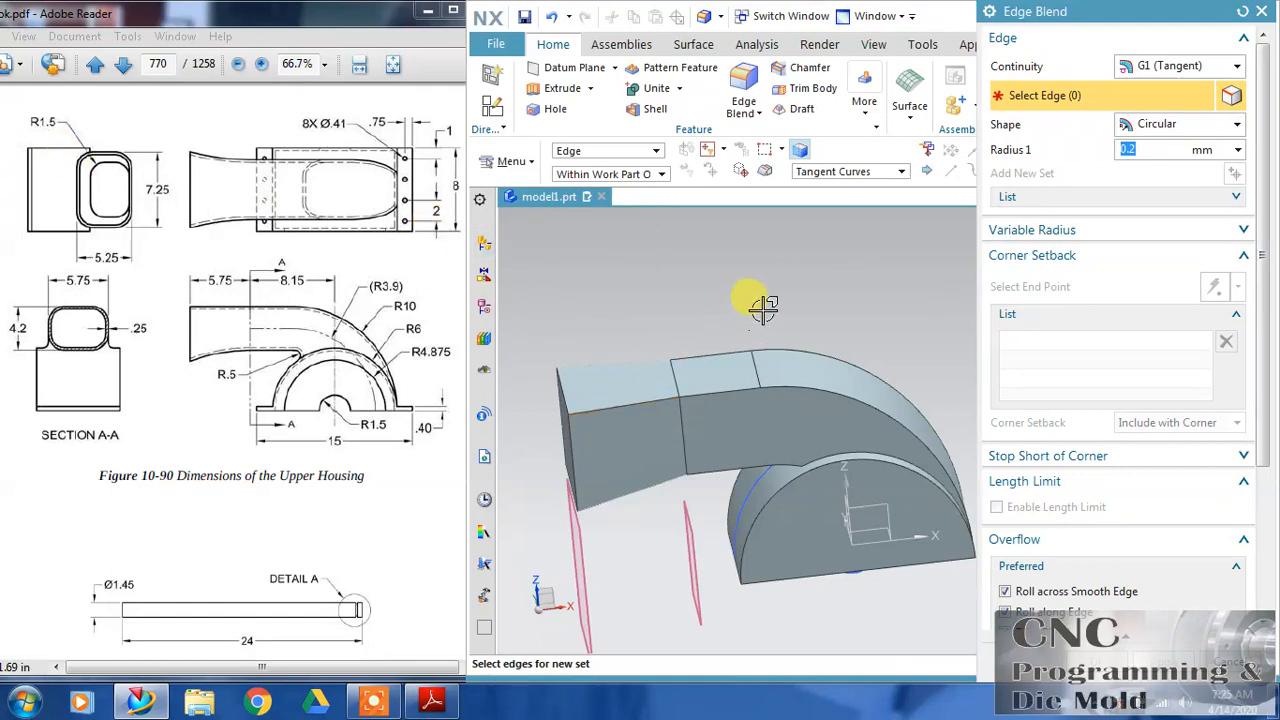
{"action": "mouse_move", "coordinate": [751, 303]}
{"action": "middle_mouse_down"}
{"action": "mouse_move", "coordinate": [760, 283]}
{"action": "mouse_move", "coordinate": [768, 298]}
{"action": "middle_mouse_up"}
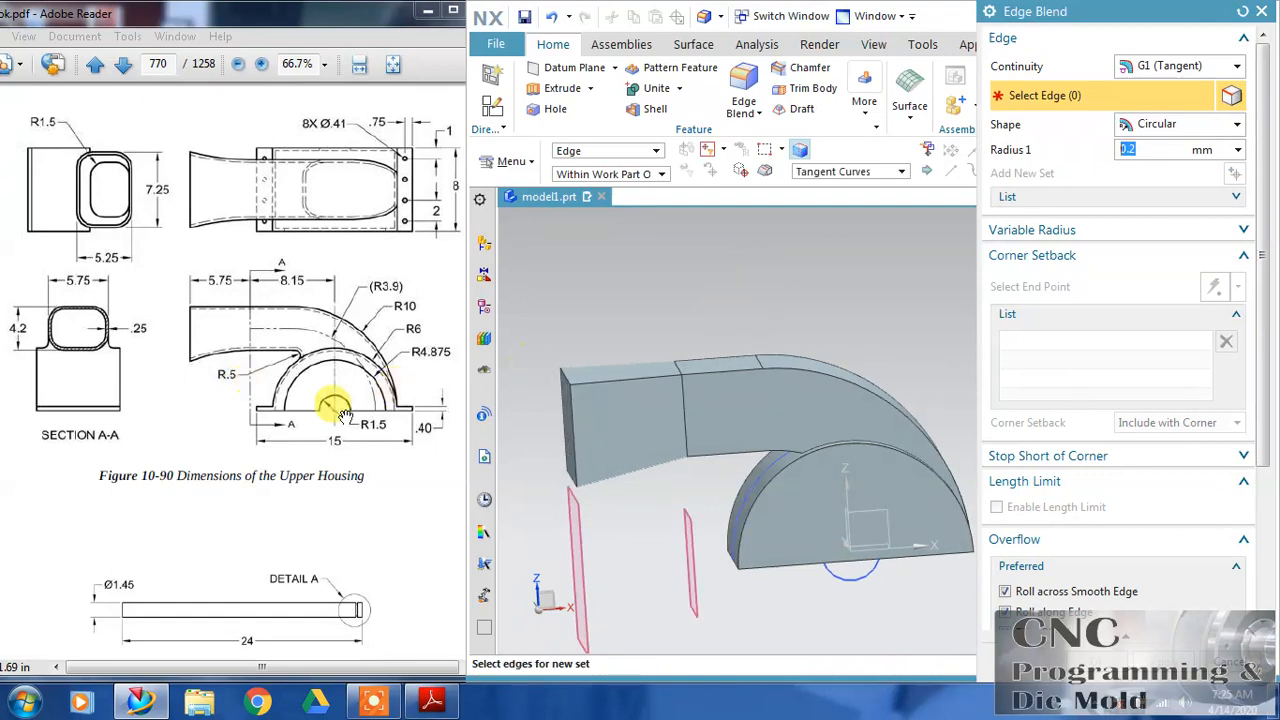
{"action": "middle_click_drag", "start_coordinate": [688, 522], "coordinate": [701, 436]}
{"action": "left_click", "coordinate": [698, 432]}
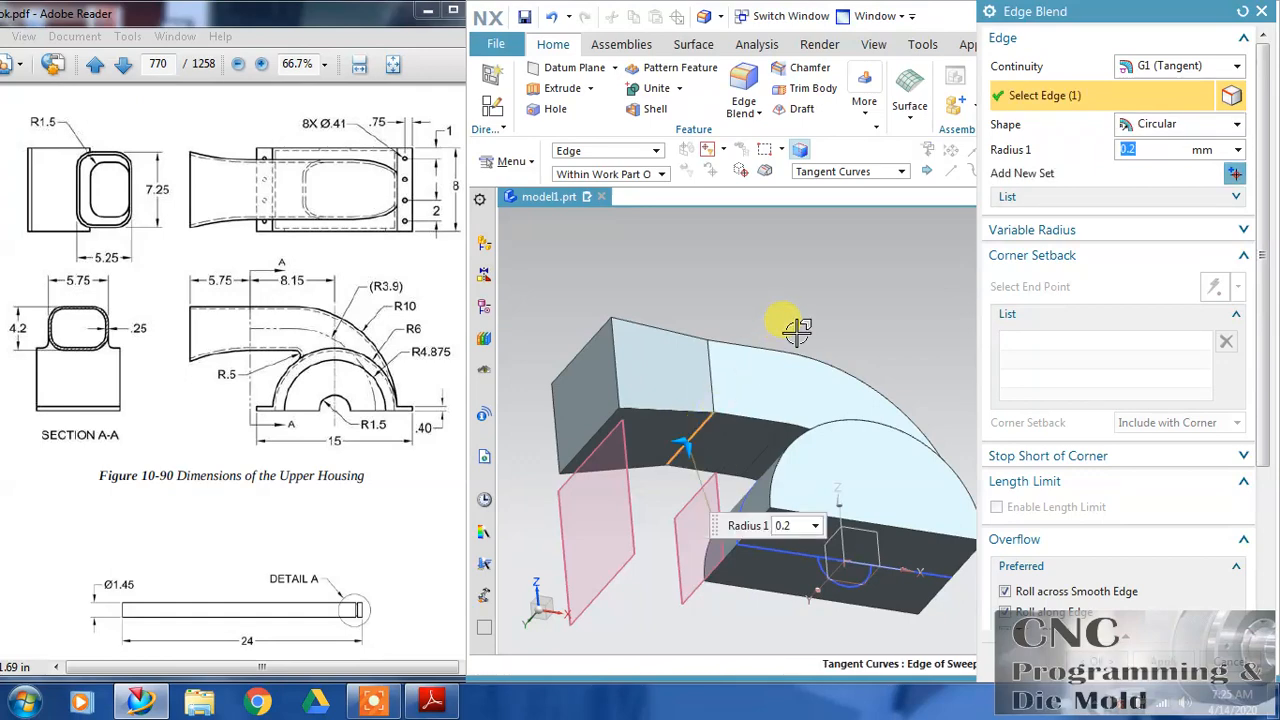
{"action": "type", "text": "4"}
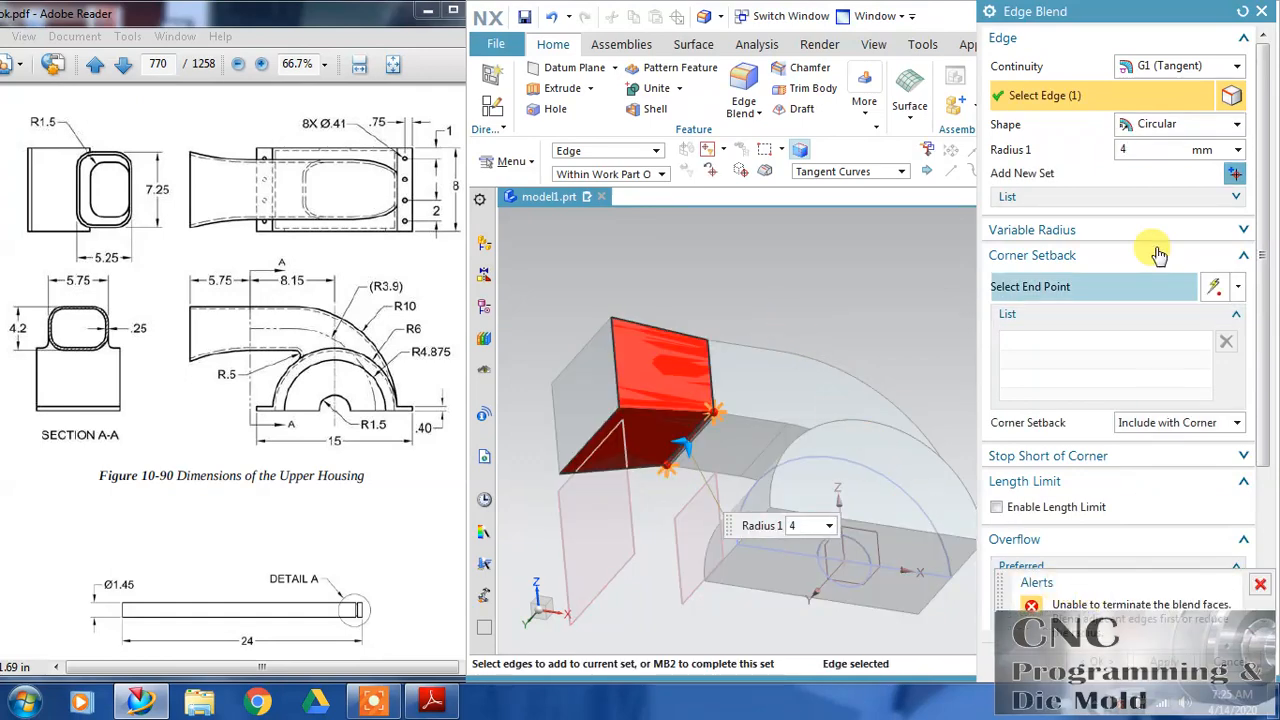
{"action": "left_click", "coordinate": [1262, 584]}
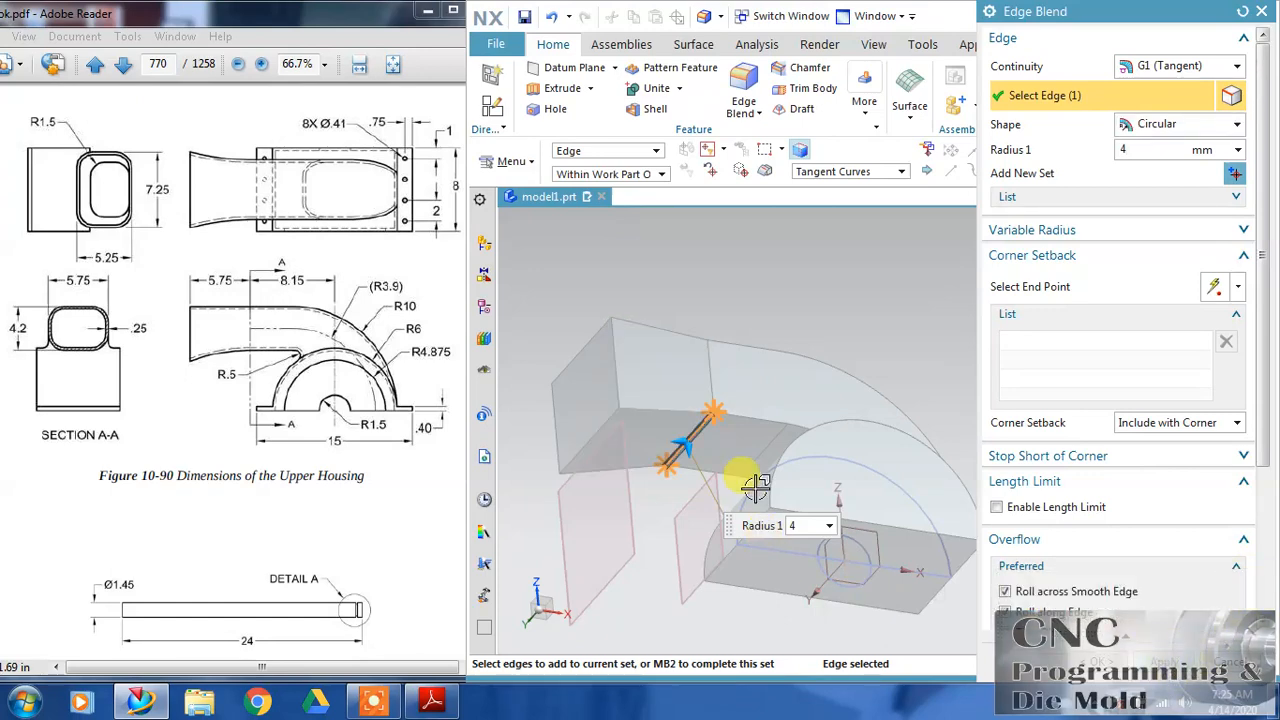
Step: Try adding the side edge between the inlet and the duct to the 4 mm blend, and abandon the blend
{"action": "left_click", "coordinate": [718, 376]}
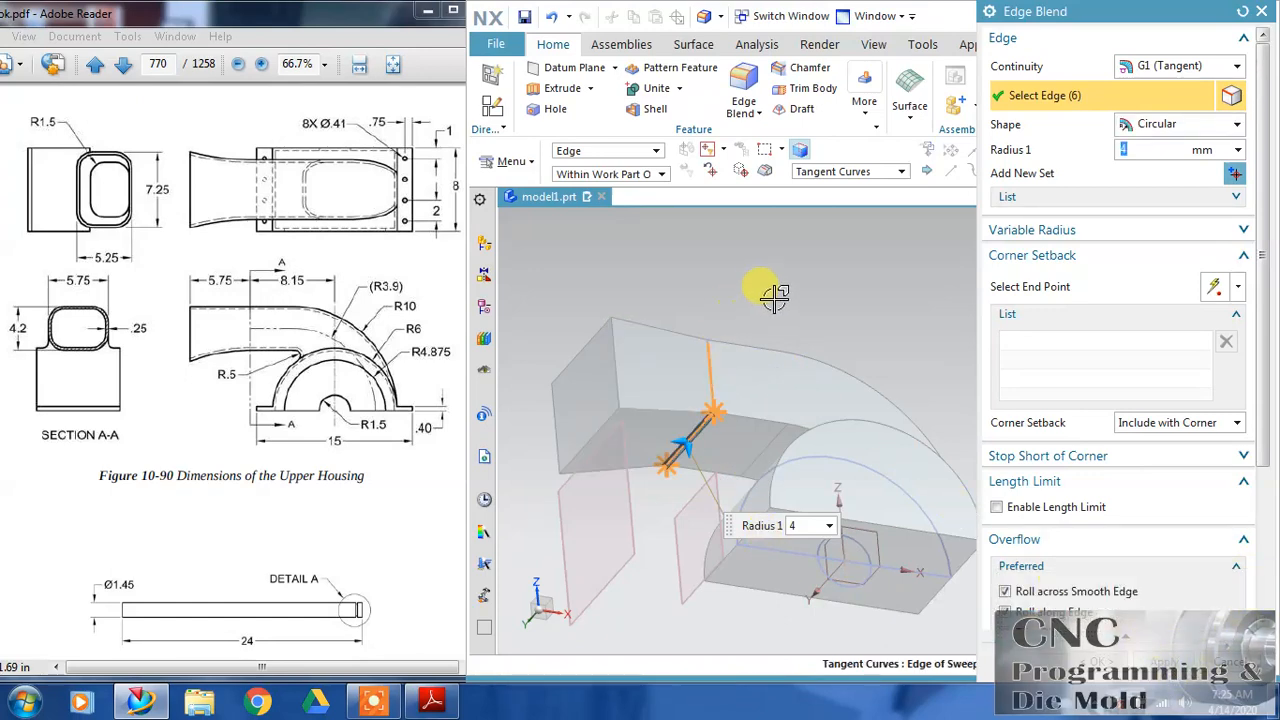
{"action": "middle_click_drag", "start_coordinate": [808, 271], "coordinate": [735, 422]}
{"action": "scroll", "coordinate": [700, 412], "scroll_direction": "up", "scroll_amount": 5}
{"action": "scroll", "coordinate": [782, 342], "scroll_direction": "up", "scroll_amount": 2}
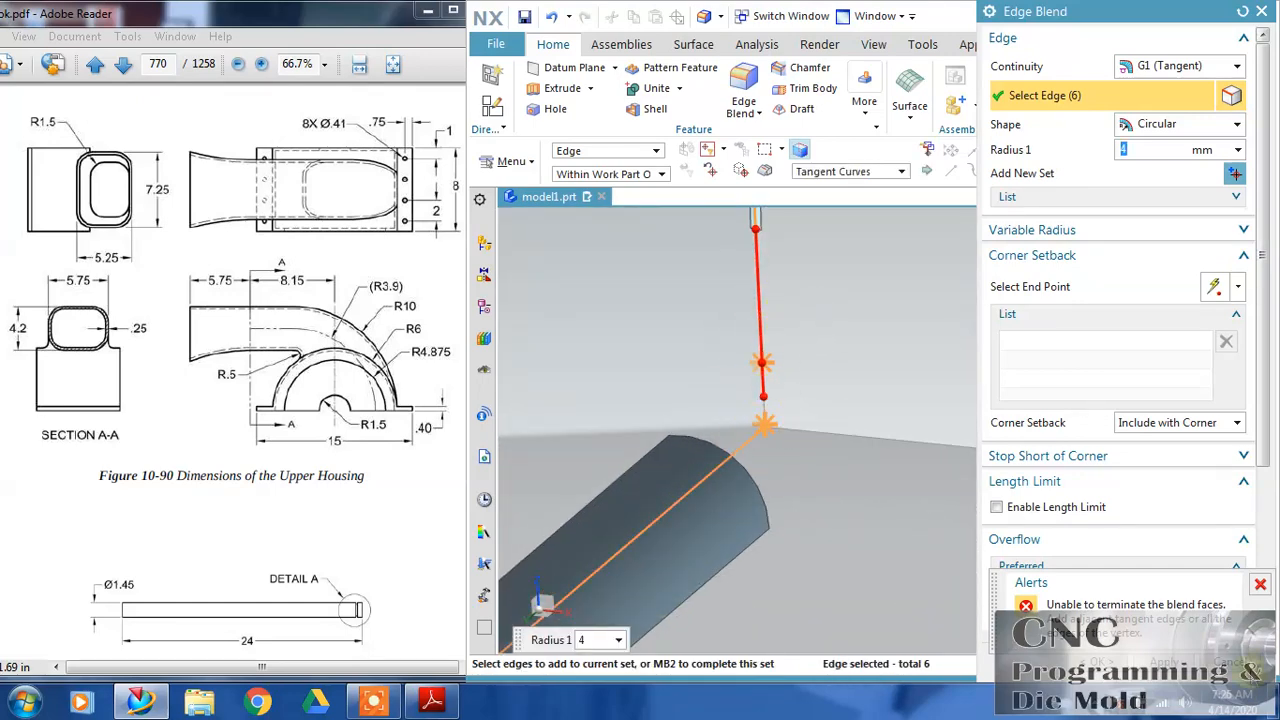
{"action": "left_click", "coordinate": [1222, 661]}
Step: Edit the inlet's Swept feature to use Preserve Shape with linear interpolation, and inspect its junction with the duct
{"action": "scroll", "coordinate": [809, 458], "scroll_direction": "down", "scroll_amount": 7}
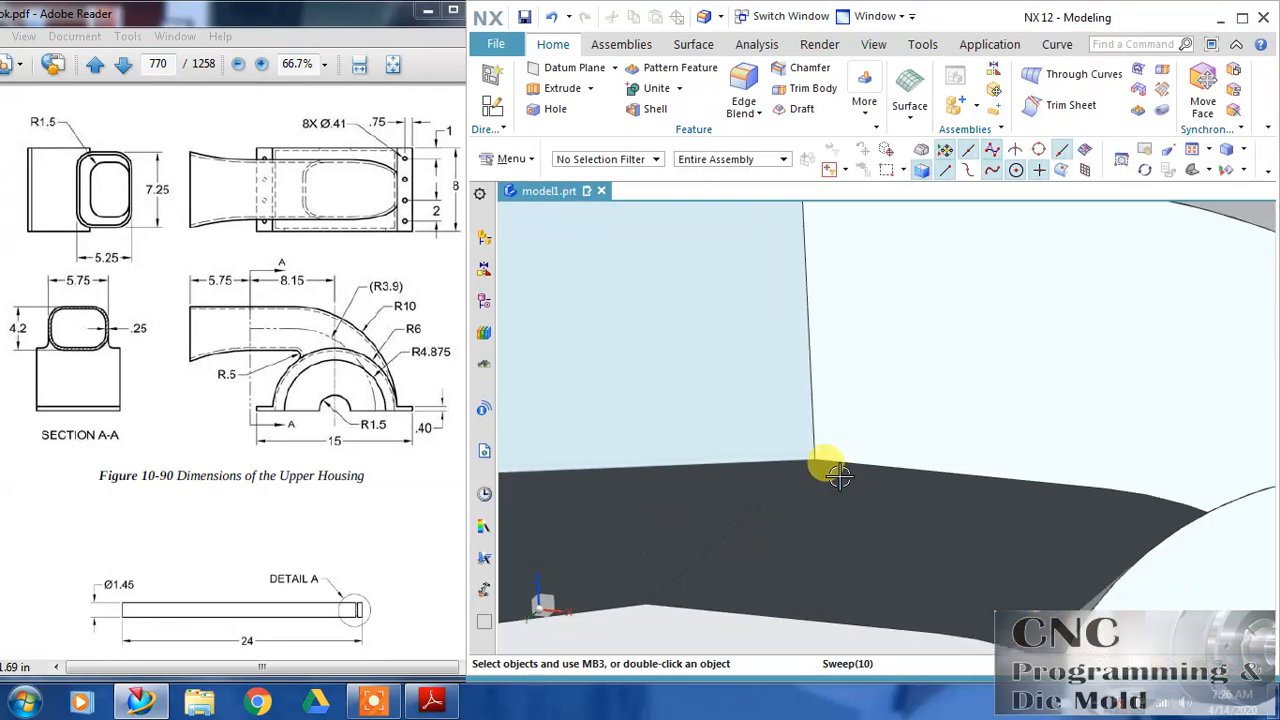
{"action": "key", "text": "ctrl+z"}
{"action": "key", "text": "ctrl+z"}
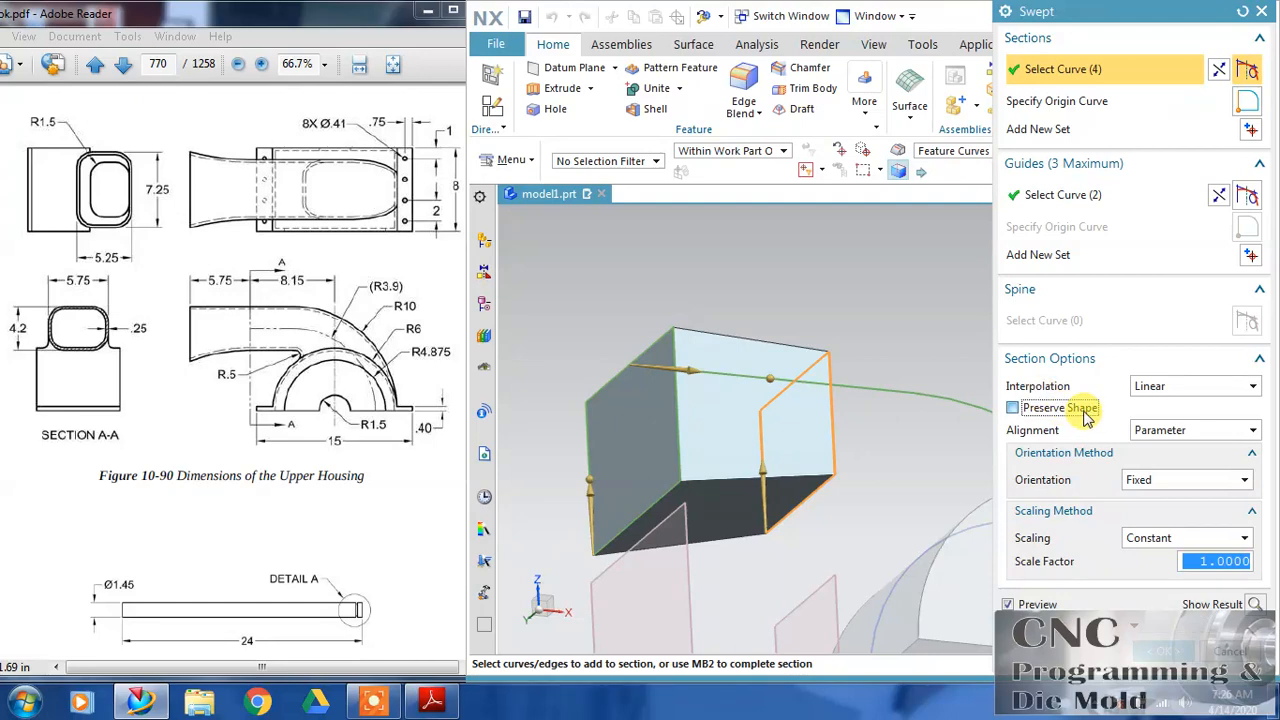
{"action": "left_click", "coordinate": [1160, 653]}
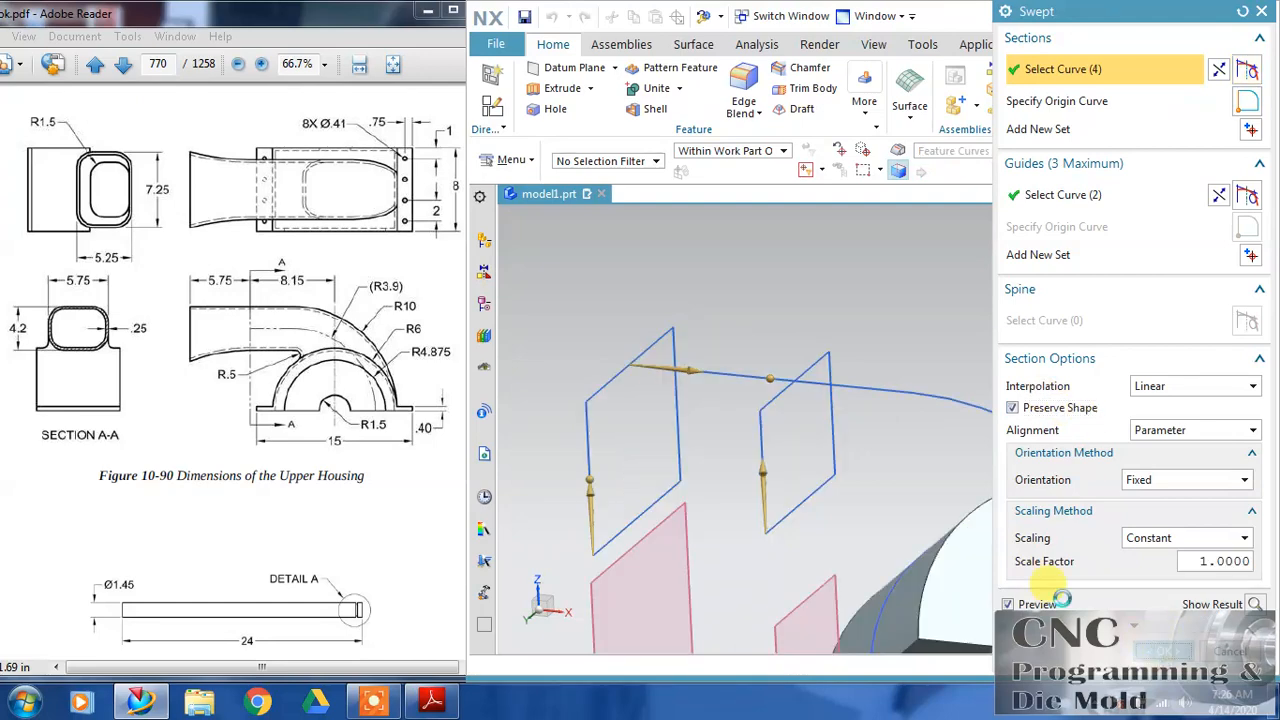
{"action": "scroll", "coordinate": [757, 485], "scroll_direction": "up", "scroll_amount": 3}
{"action": "scroll", "coordinate": [889, 437], "scroll_direction": "up", "scroll_amount": 2}
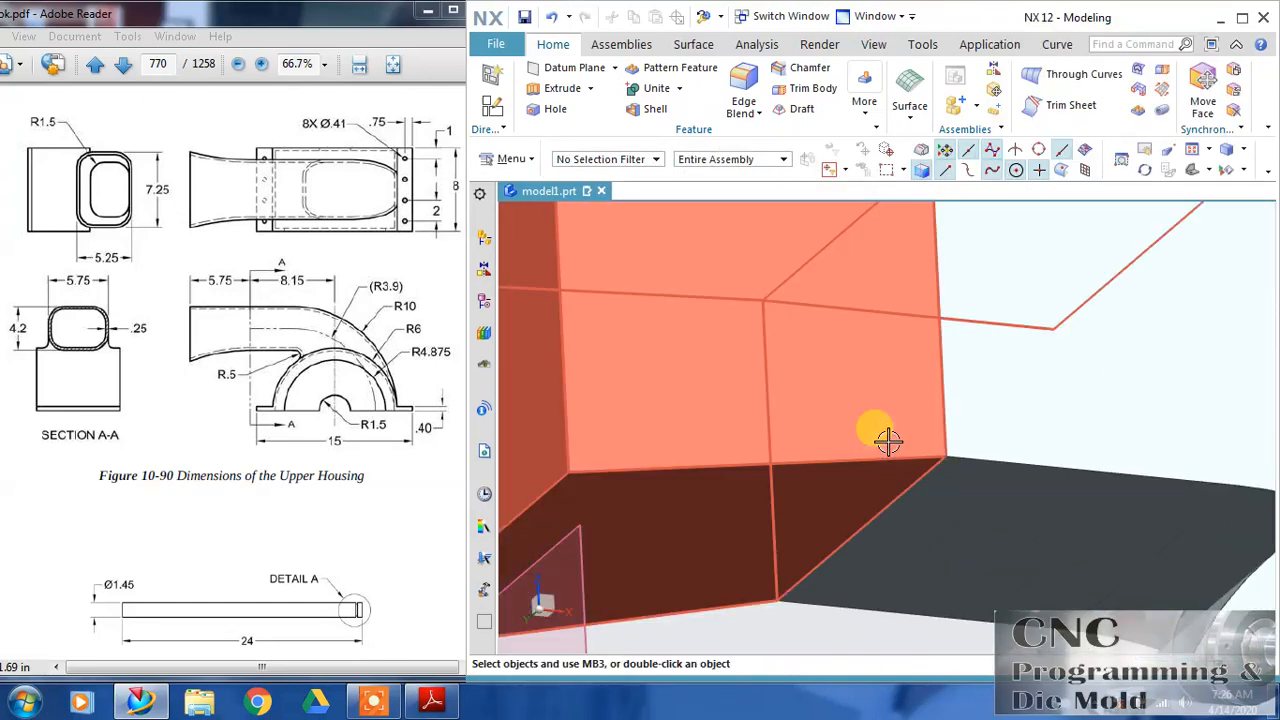
{"action": "scroll", "coordinate": [866, 434], "scroll_direction": "down", "scroll_amount": 5}
{"action": "middle_click_drag", "start_coordinate": [866, 434], "coordinate": [1023, 274]}
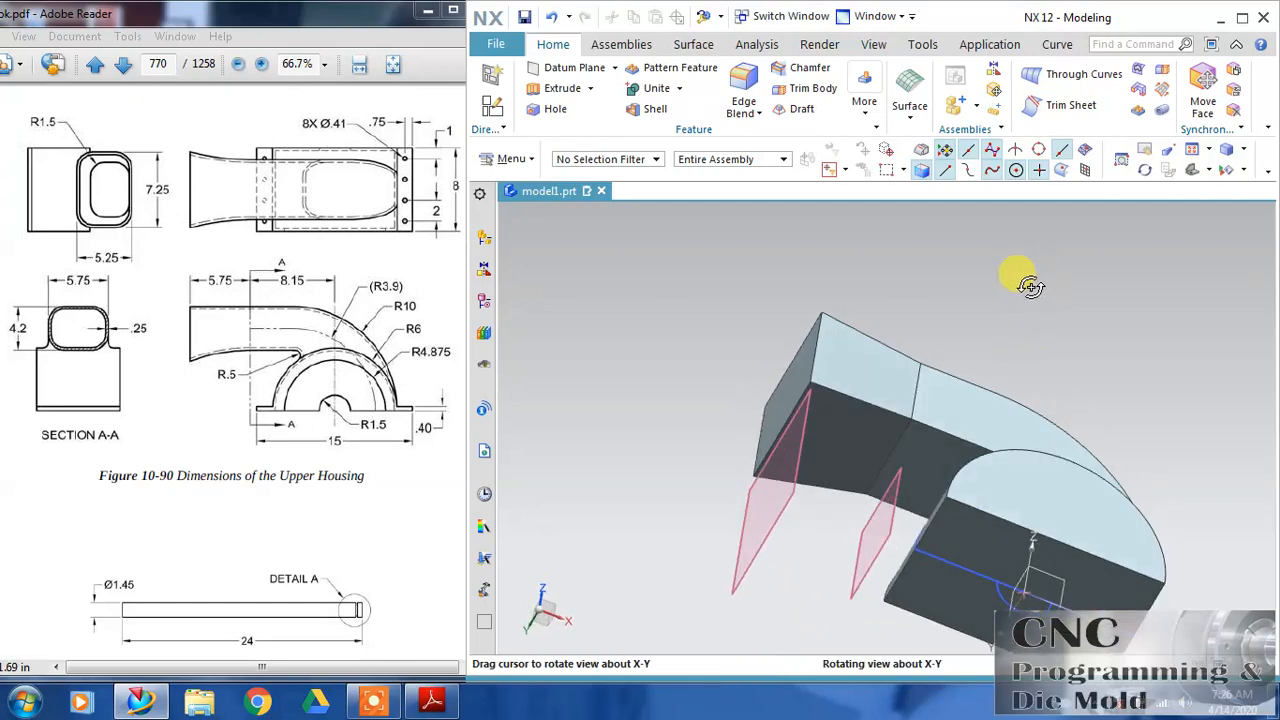
Step: Blend the underside edge and both side edges between the tapered inlet and the duct with a 4 mm radius
{"action": "left_click", "coordinate": [893, 445]}
{"action": "left_click", "coordinate": [917, 376]}
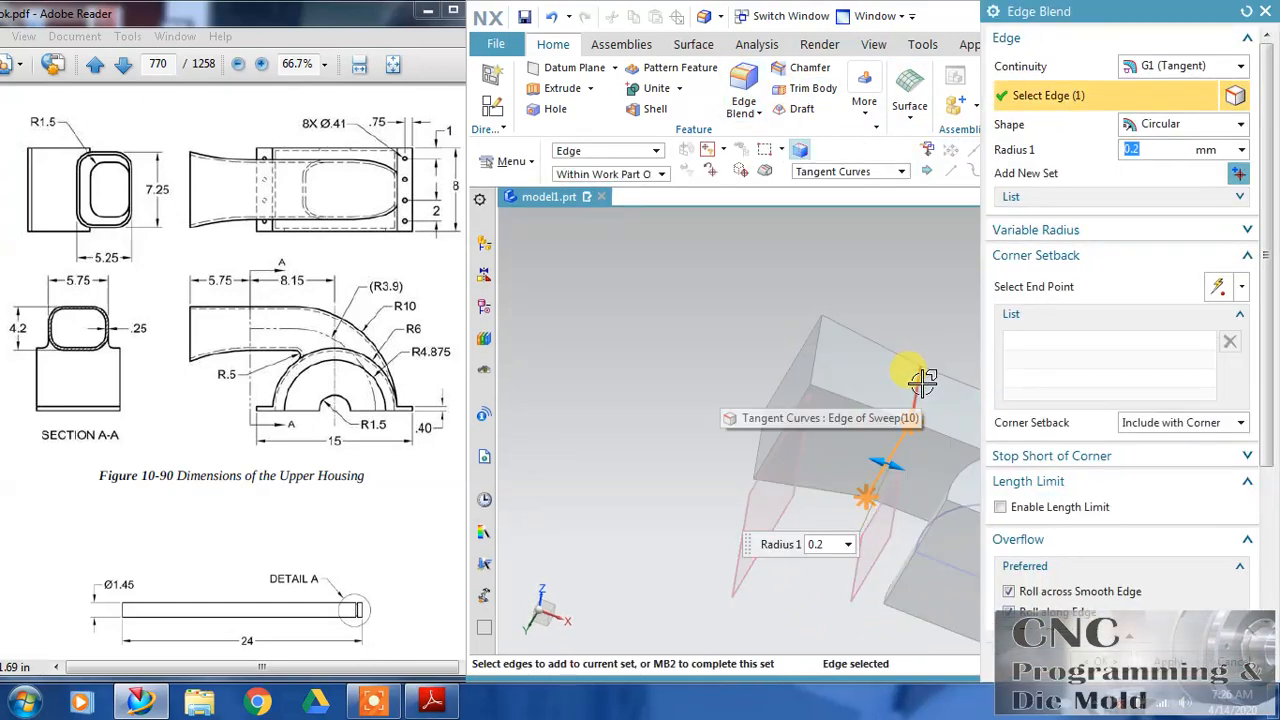
{"action": "middle_click_drag", "start_coordinate": [714, 383], "coordinate": [748, 391]}
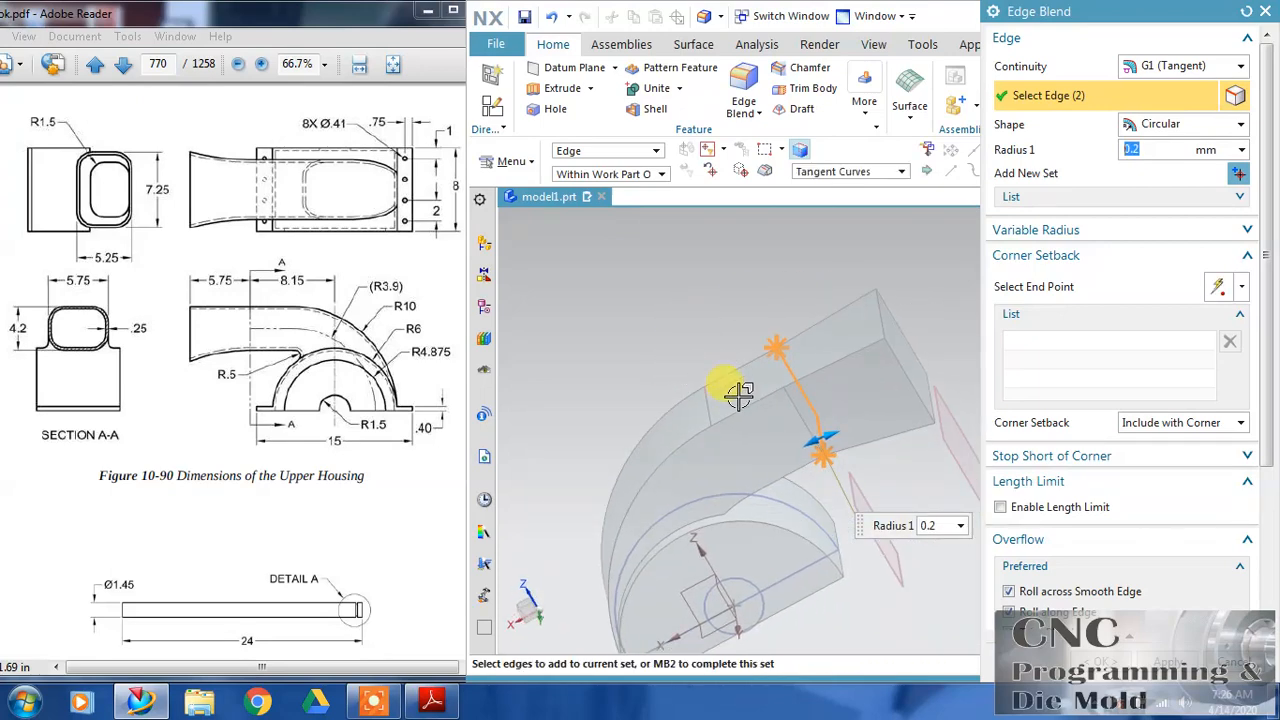
{"action": "left_click", "coordinate": [794, 403]}
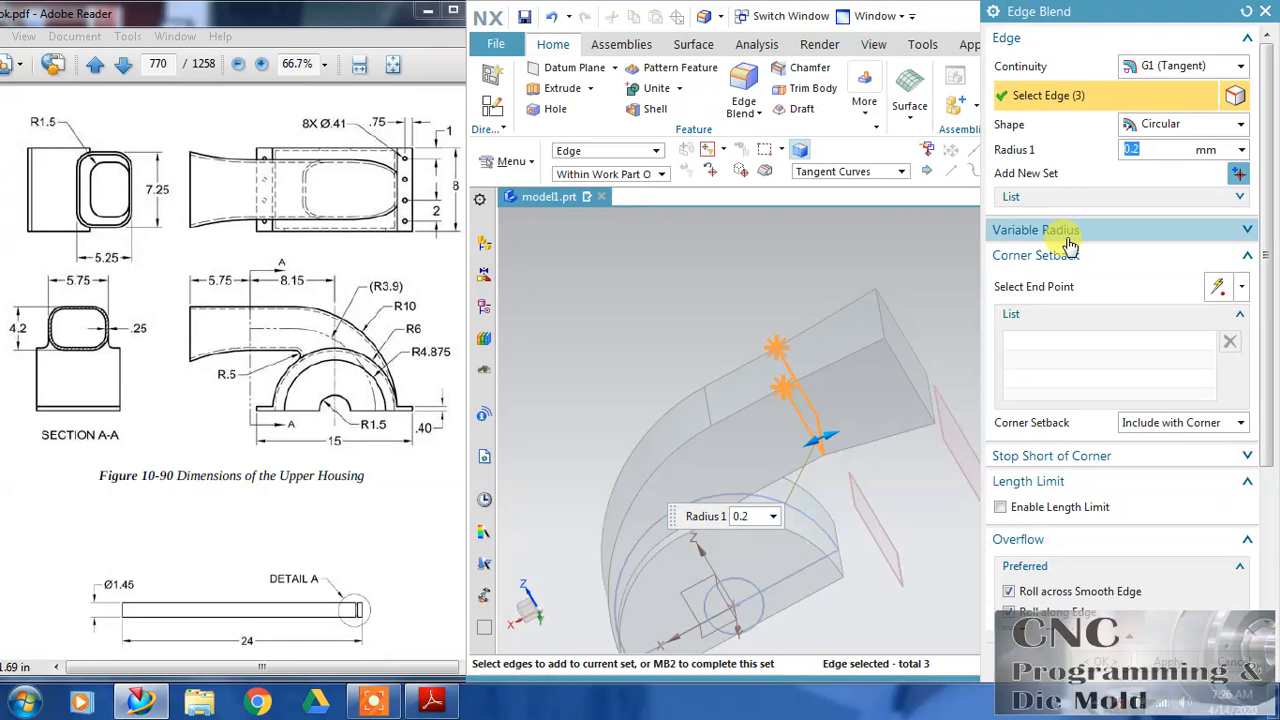
{"action": "type", "text": "4"}
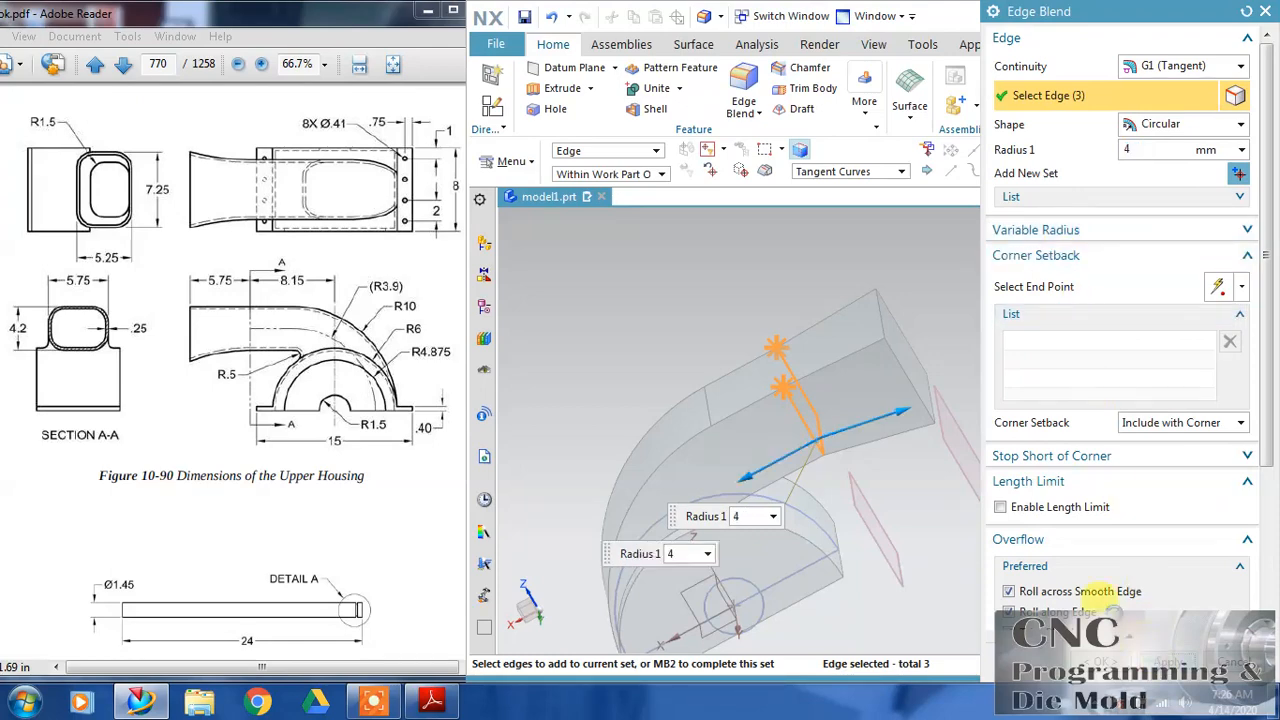
{"action": "key", "text": "Return"}
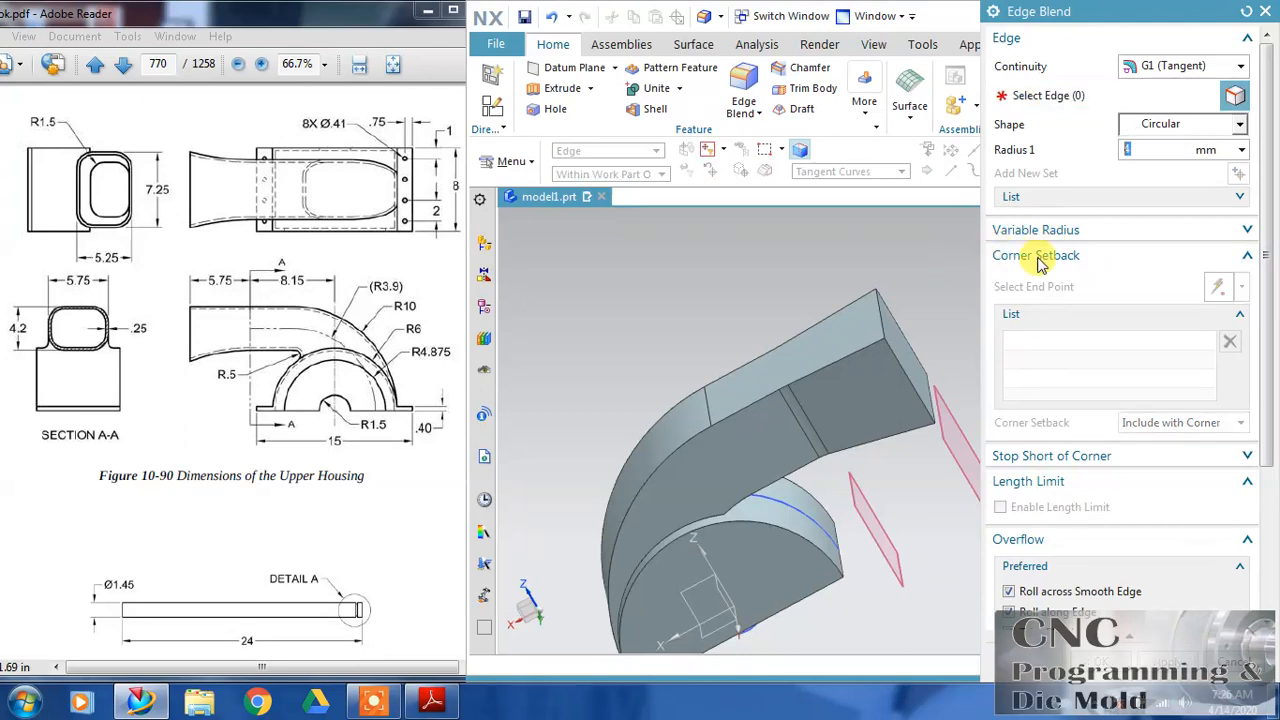
Step: Blend the four lengthwise corner edges of the inlet and duct with a 1.5 mm radius
{"action": "left_click", "coordinate": [1018, 259]}
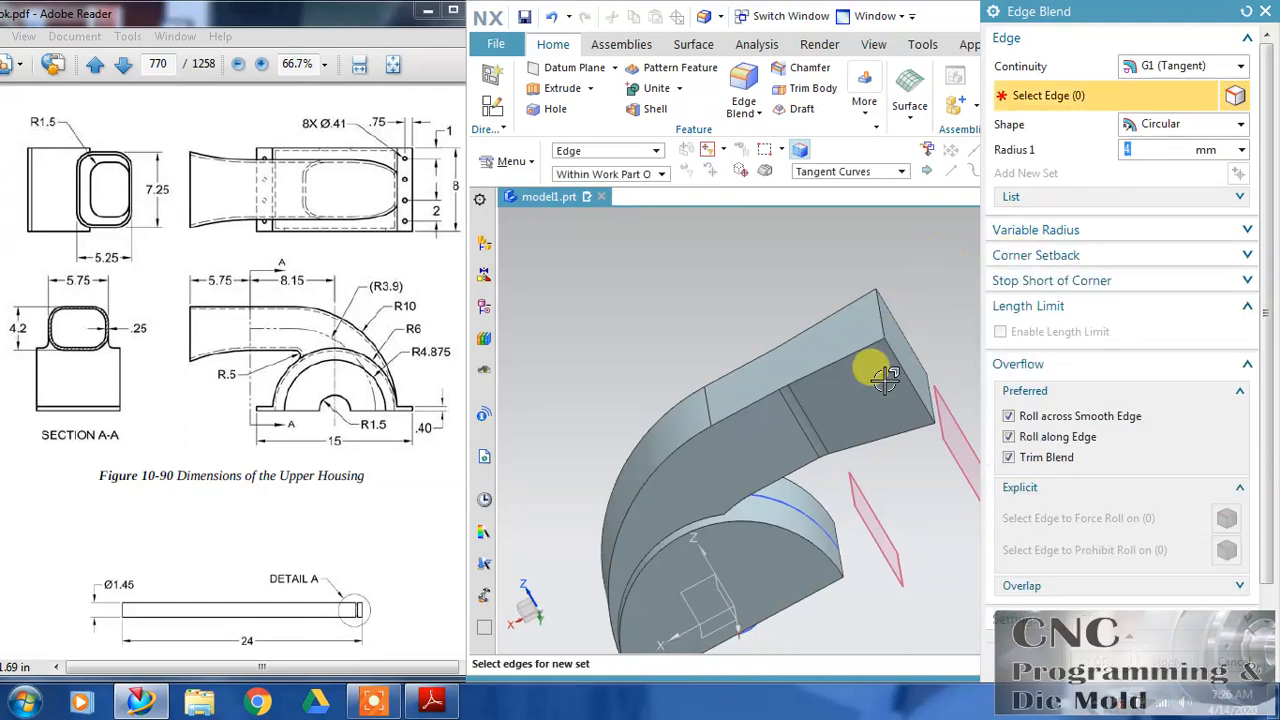
{"action": "left_click", "coordinate": [1071, 365]}
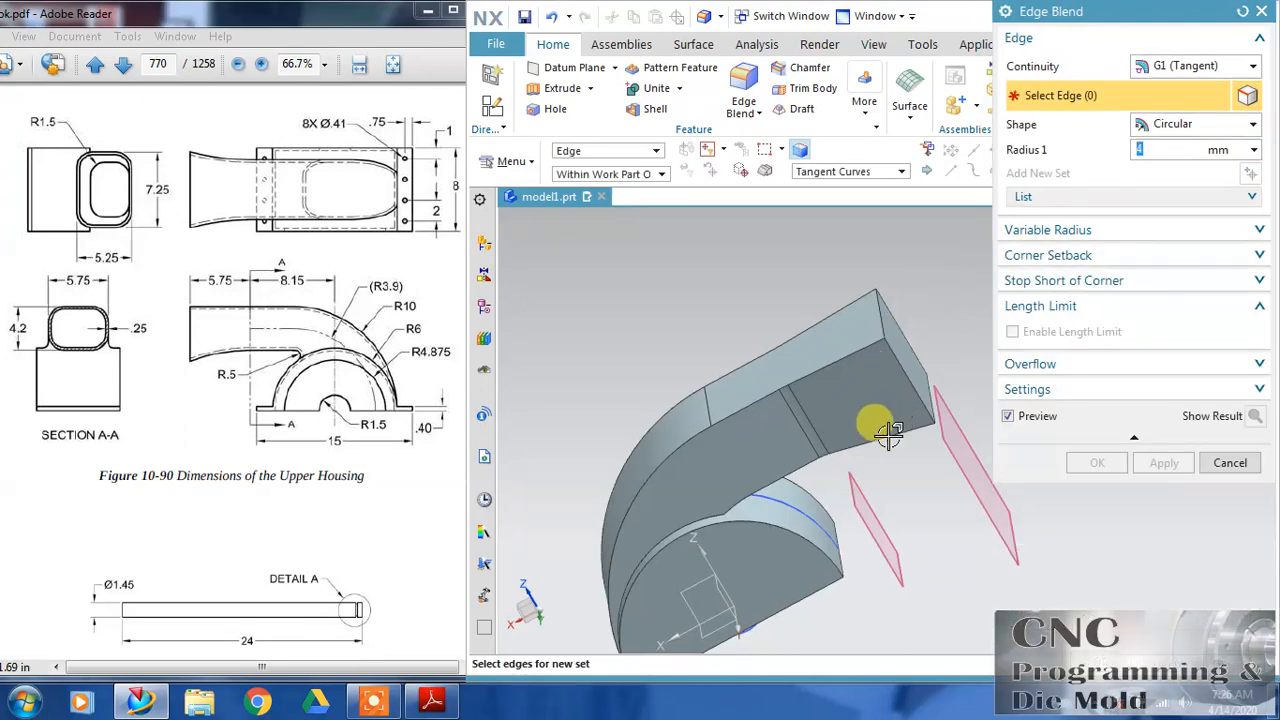
{"action": "left_click", "coordinate": [820, 367]}
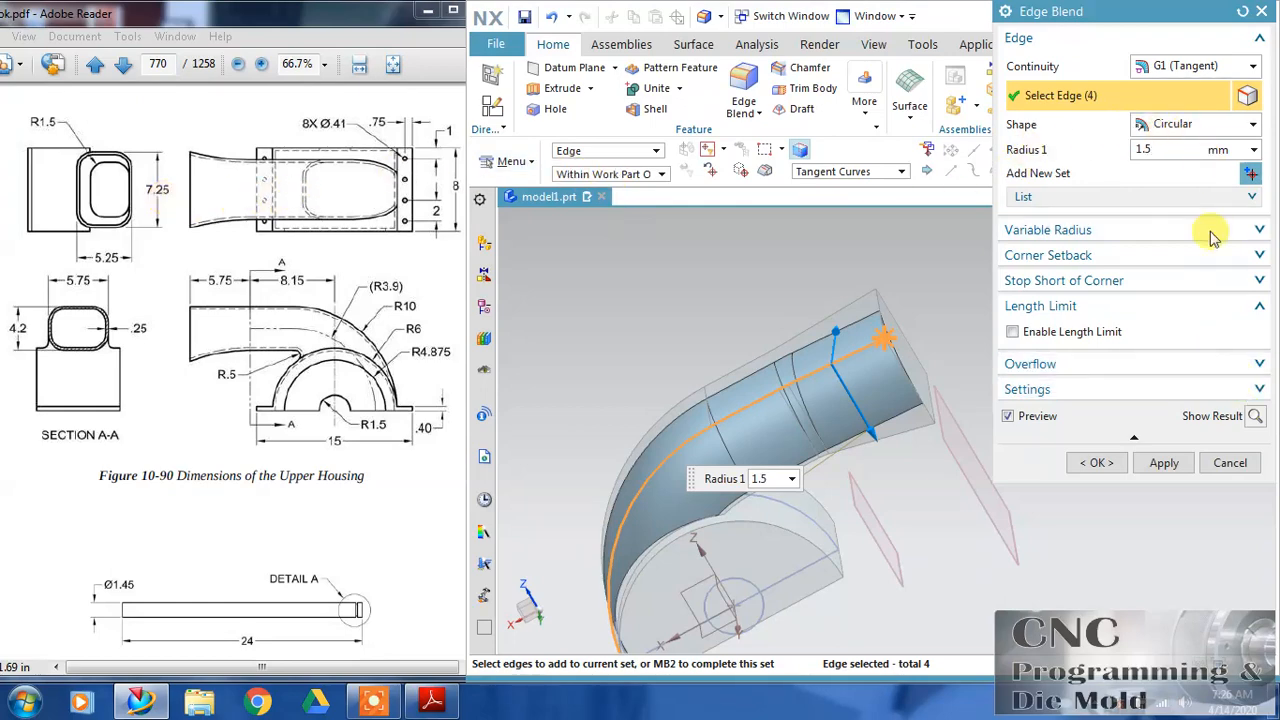
{"action": "left_click", "coordinate": [1210, 125]}
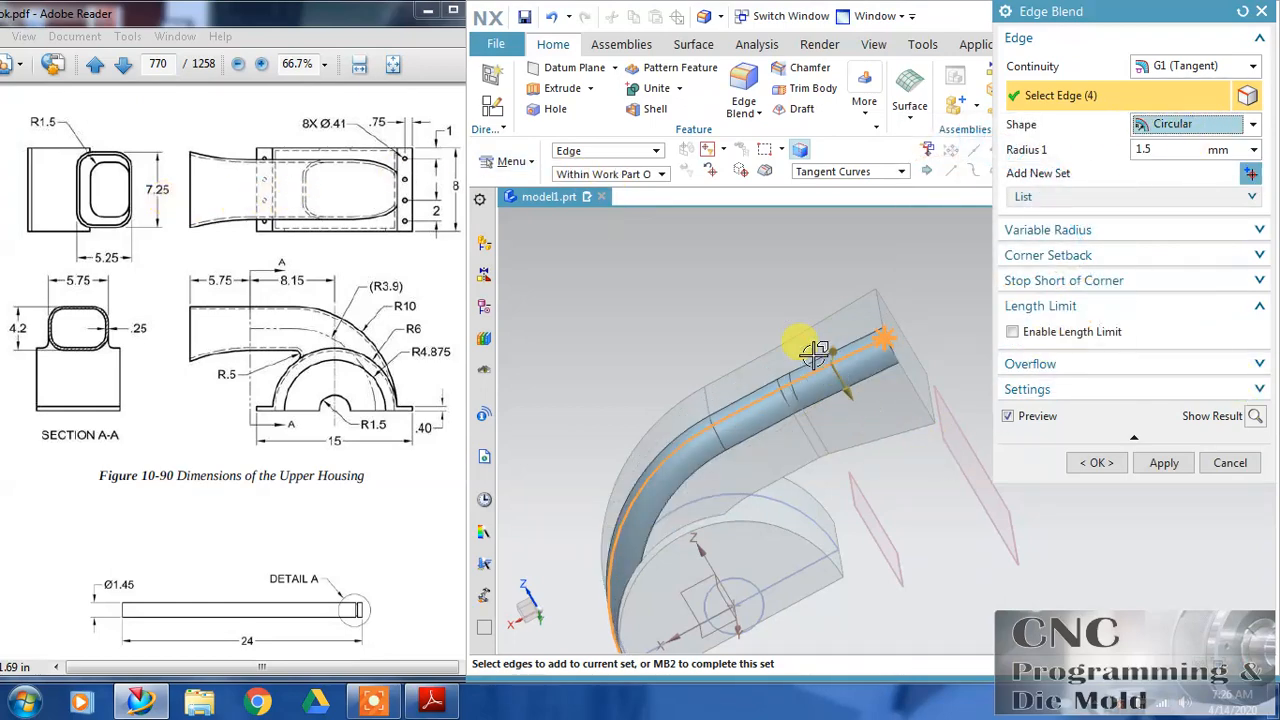
{"action": "left_click", "coordinate": [829, 306]}
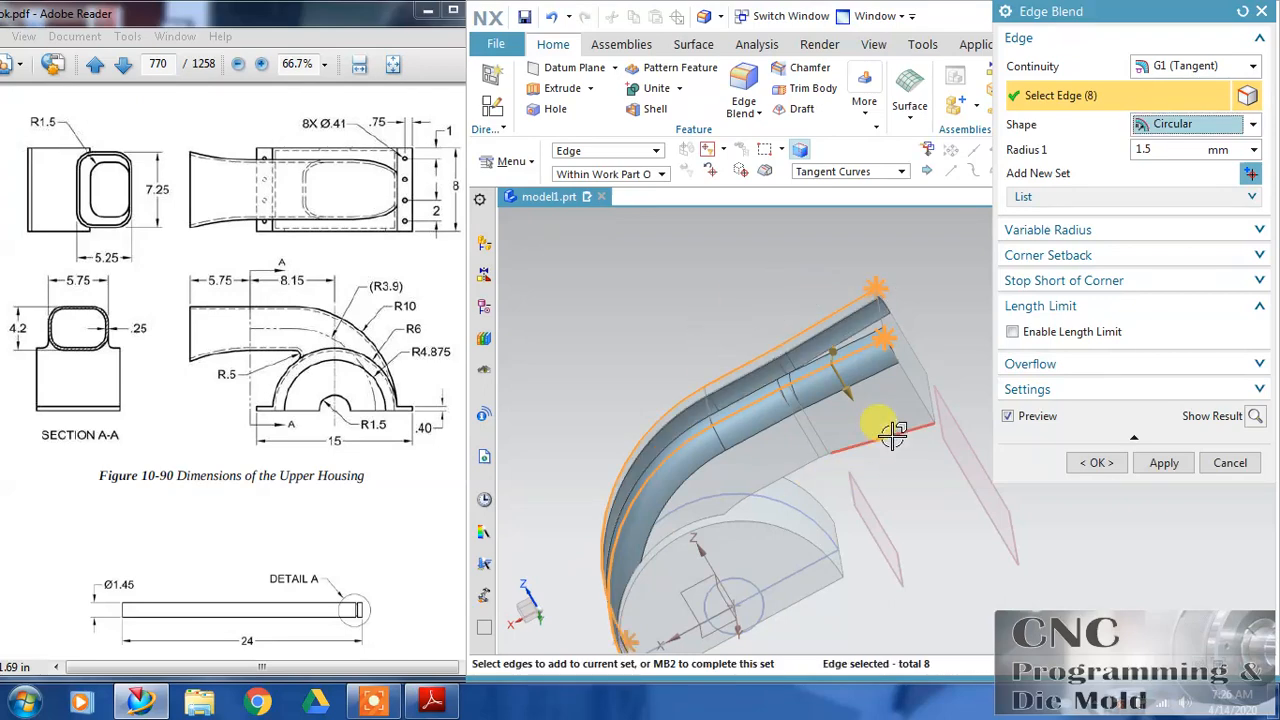
{"action": "left_click", "coordinate": [922, 512]}
{"action": "middle_click_drag", "start_coordinate": [931, 531], "coordinate": [807, 571]}
{"action": "left_click", "coordinate": [668, 481]}
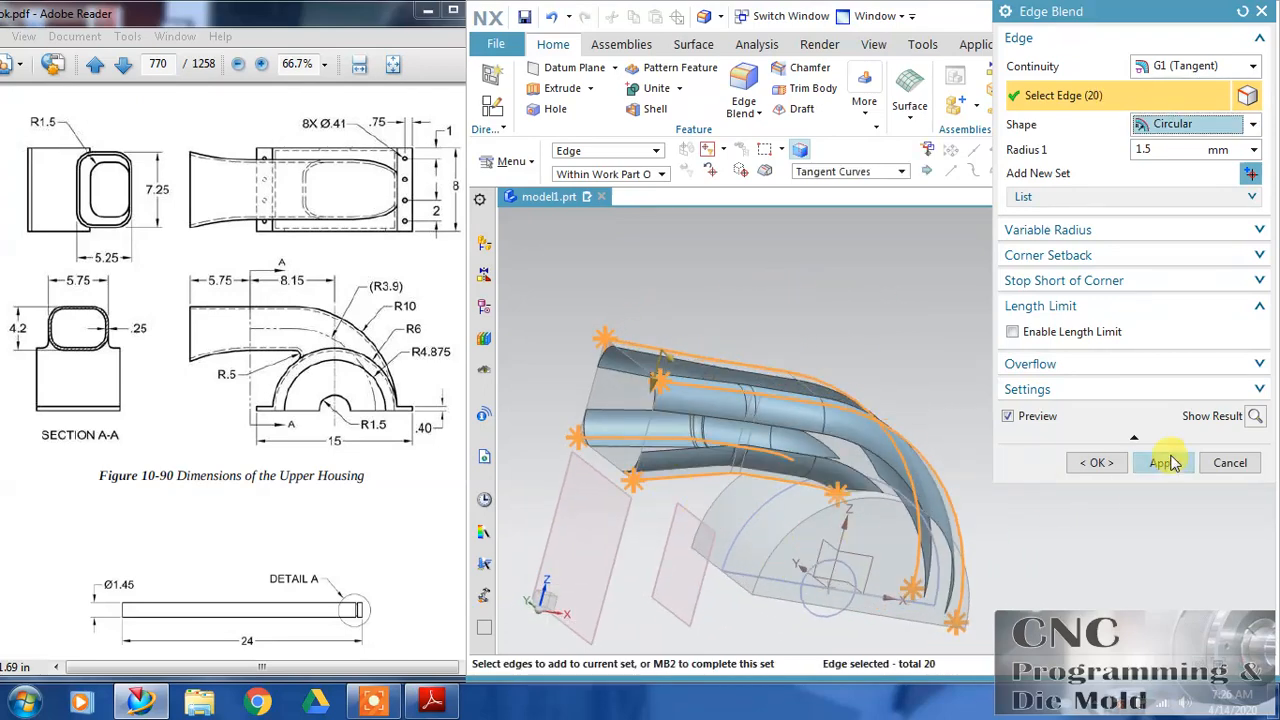
{"action": "left_click", "coordinate": [1162, 463]}
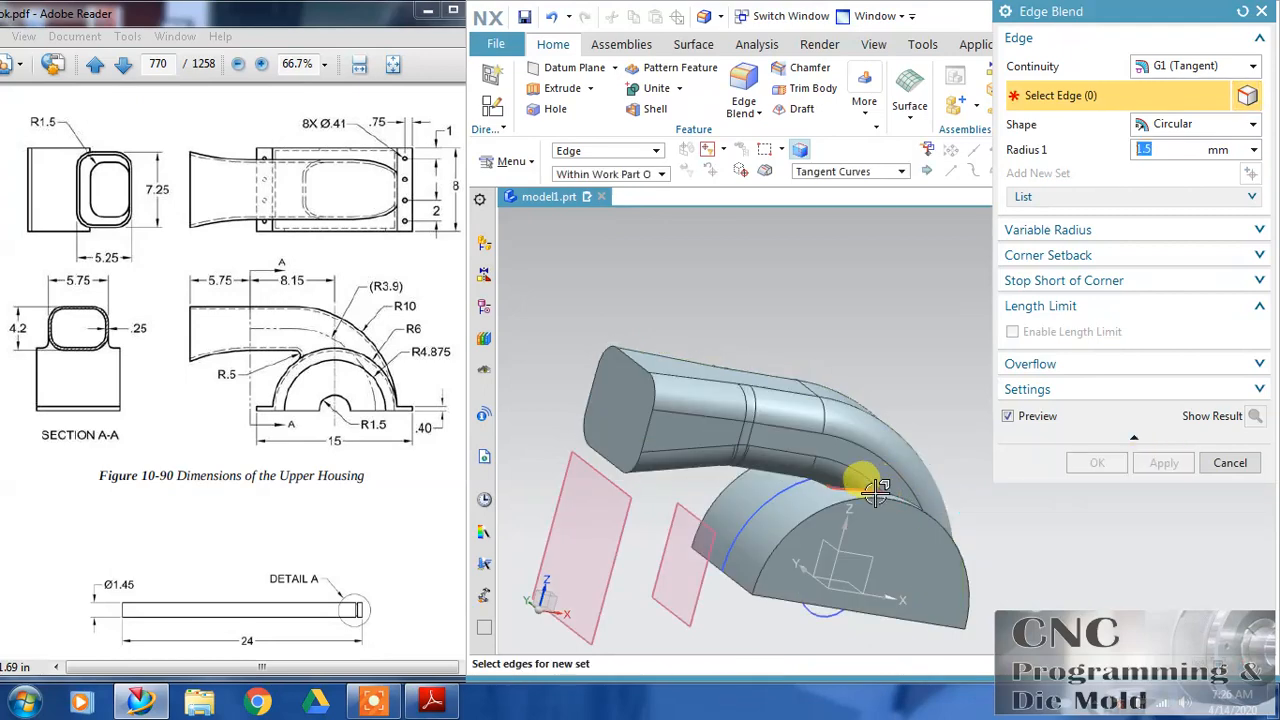
Step: Blend the junction edges between the duct and the half-cylindrical base with a 0.5 mm radius
{"action": "left_click", "coordinate": [876, 490]}
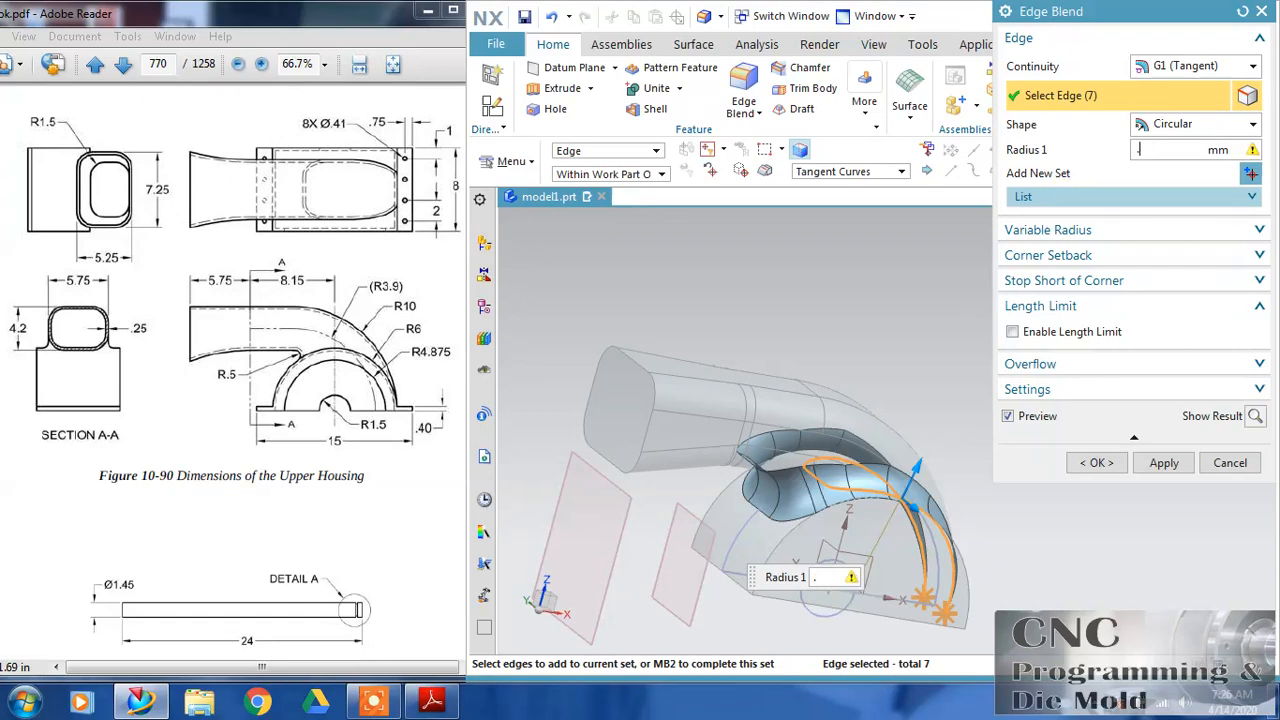
{"action": "type", "text": ".5"}
{"action": "left_click", "coordinate": [1097, 466]}
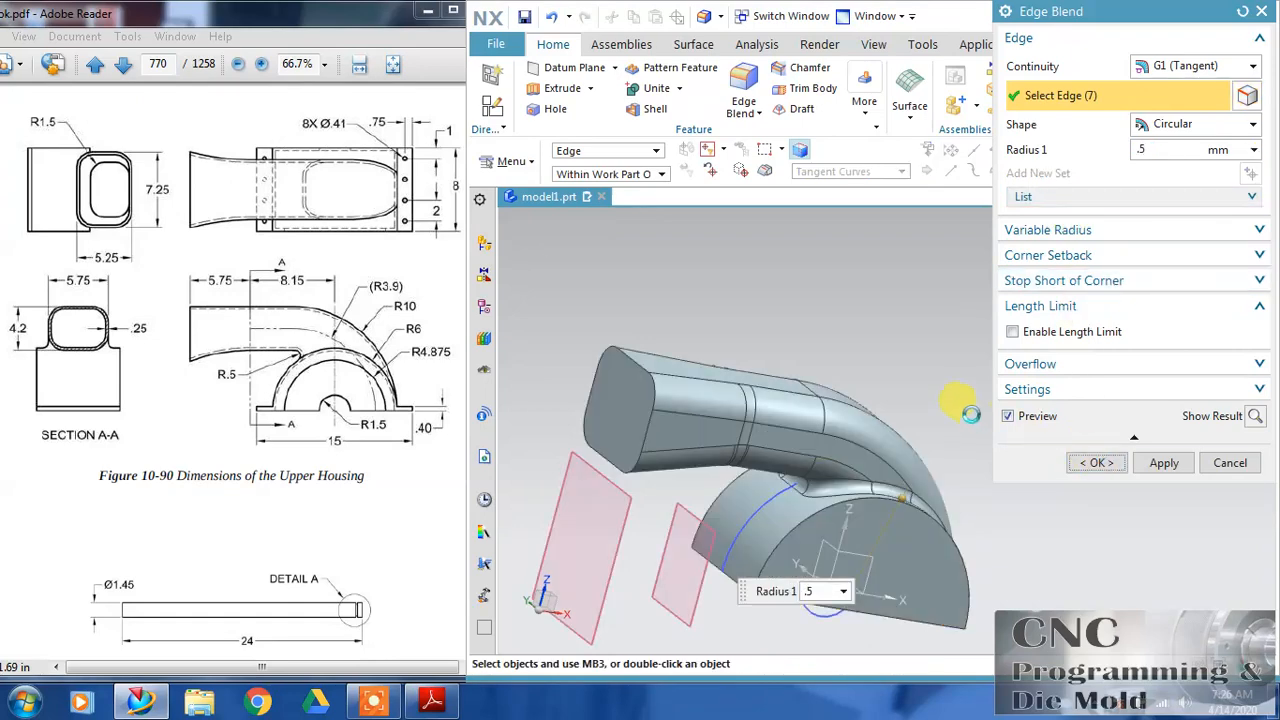
Step: Hide the two datum planes beneath the inlet and the duct
{"action": "left_click", "coordinate": [661, 558]}
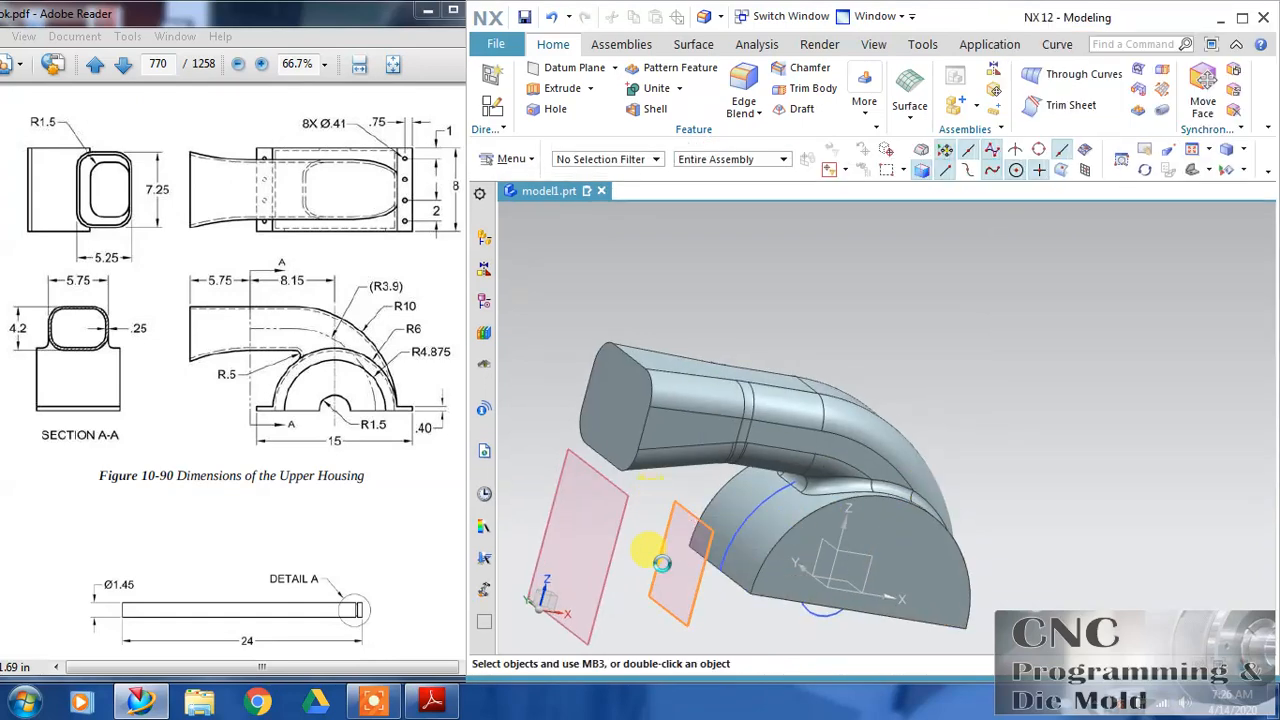
{"action": "key", "text": "ctrl+b"}
{"action": "left_click", "coordinate": [620, 520]}
{"action": "key", "text": "ctrl+b"}
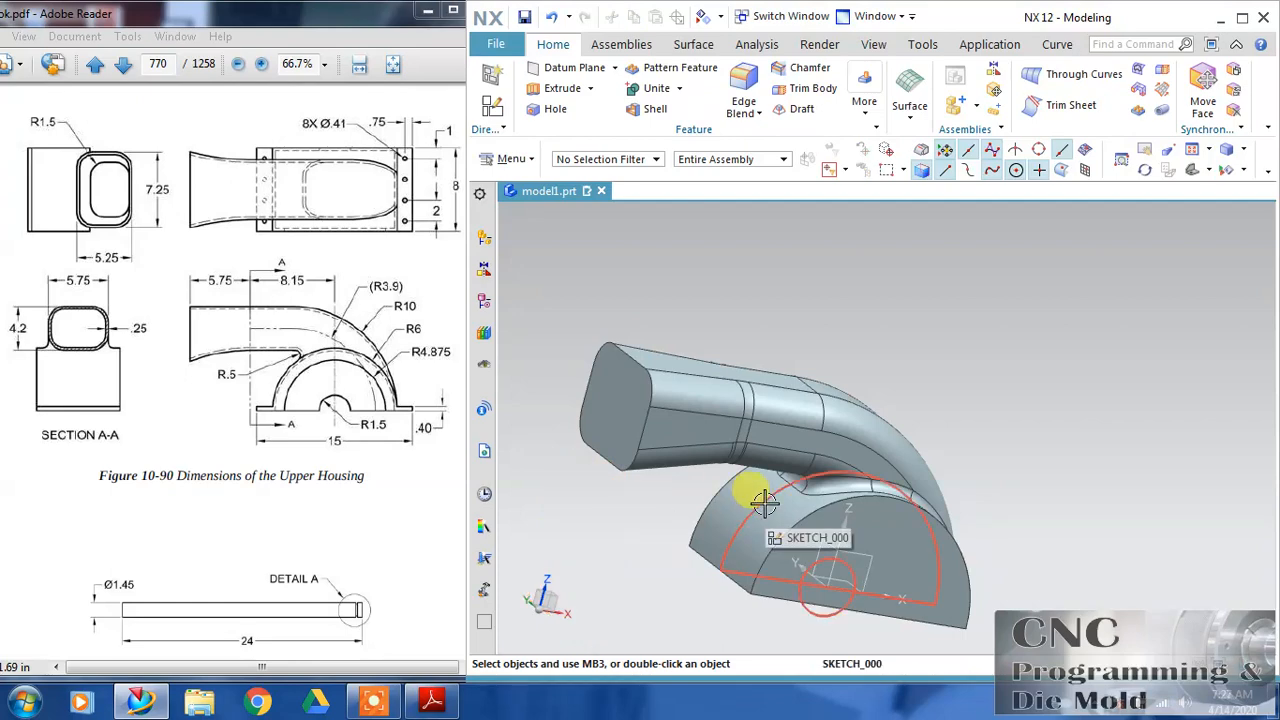
Step: Shell the housing to a 0.25 mm thickness, removing the inlet's end face and the base's flat underside
{"action": "middle_click_drag", "start_coordinate": [943, 380], "coordinate": [964, 338]}
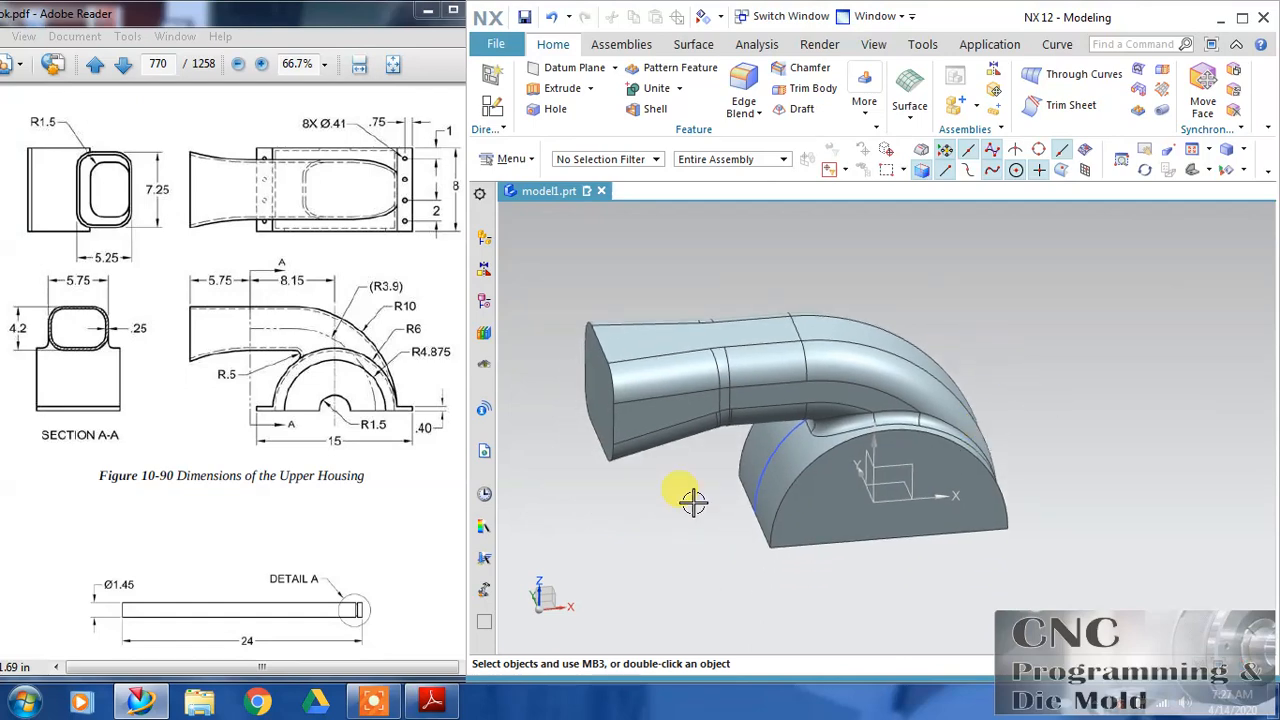
{"action": "left_click", "coordinate": [655, 110]}
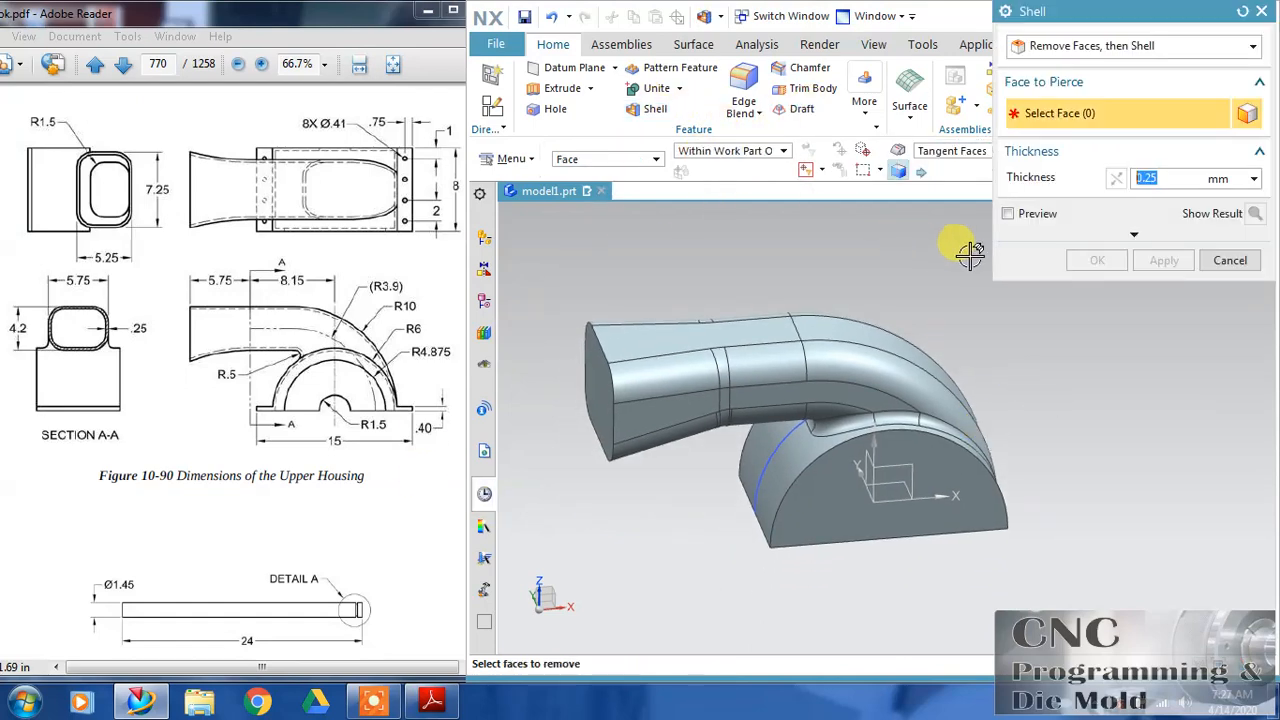
{"action": "left_click", "coordinate": [599, 387]}
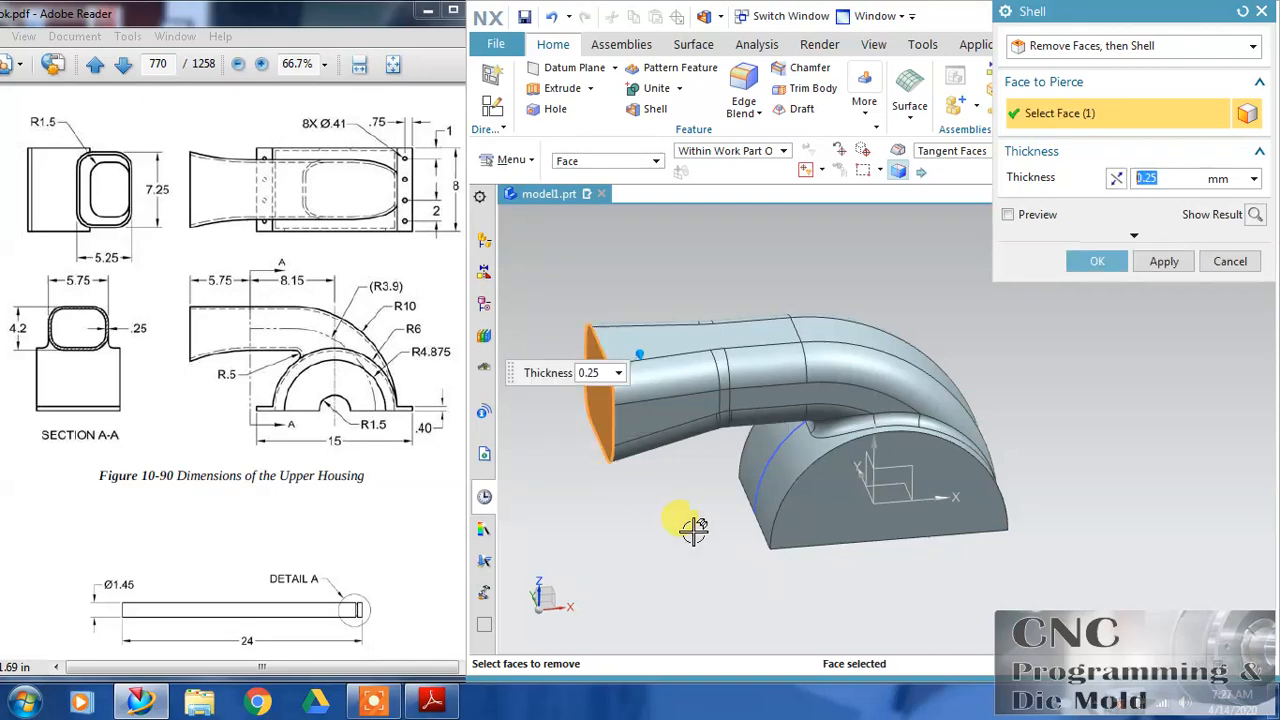
{"action": "middle_click_drag", "start_coordinate": [936, 573], "coordinate": [943, 503]}
{"action": "left_click", "coordinate": [943, 503]}
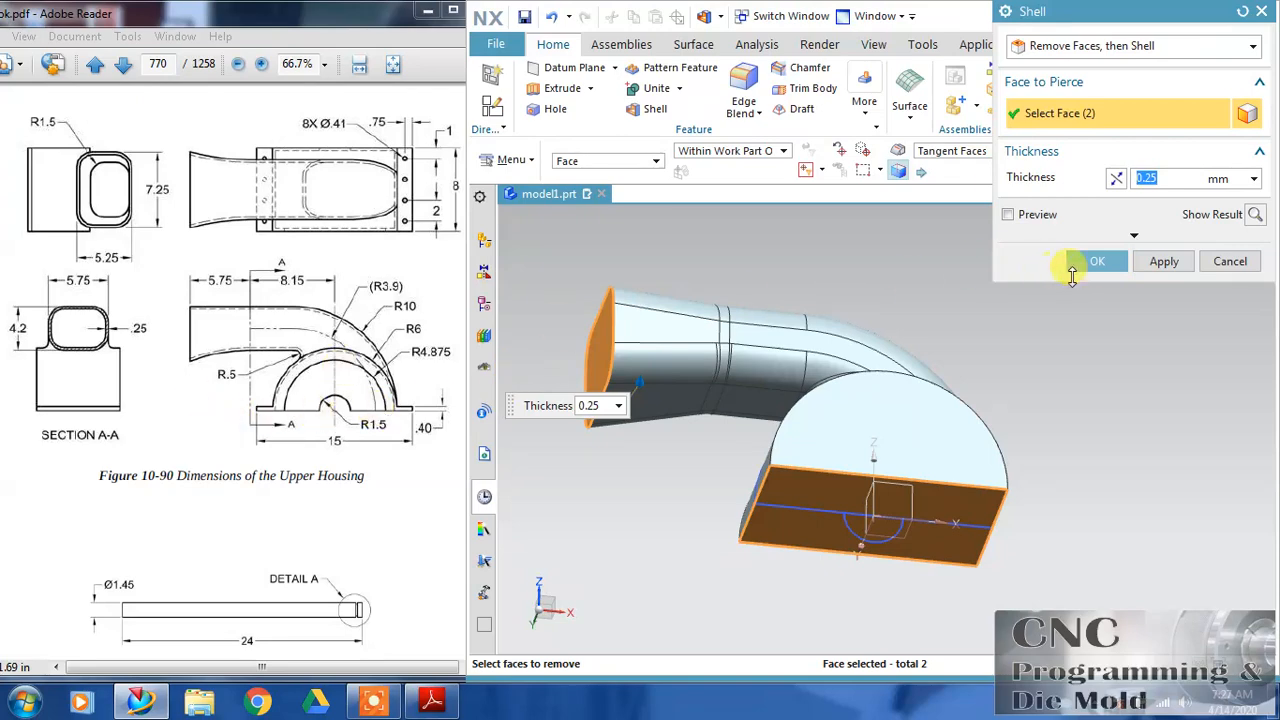
{"action": "left_click", "coordinate": [1096, 262]}
Step: Extrude the 3 mm diameter sketch circle 8 mm in the reversed direction, subtracting it from the base's end wall
{"action": "middle_click_drag", "start_coordinate": [1006, 337], "coordinate": [1021, 370]}
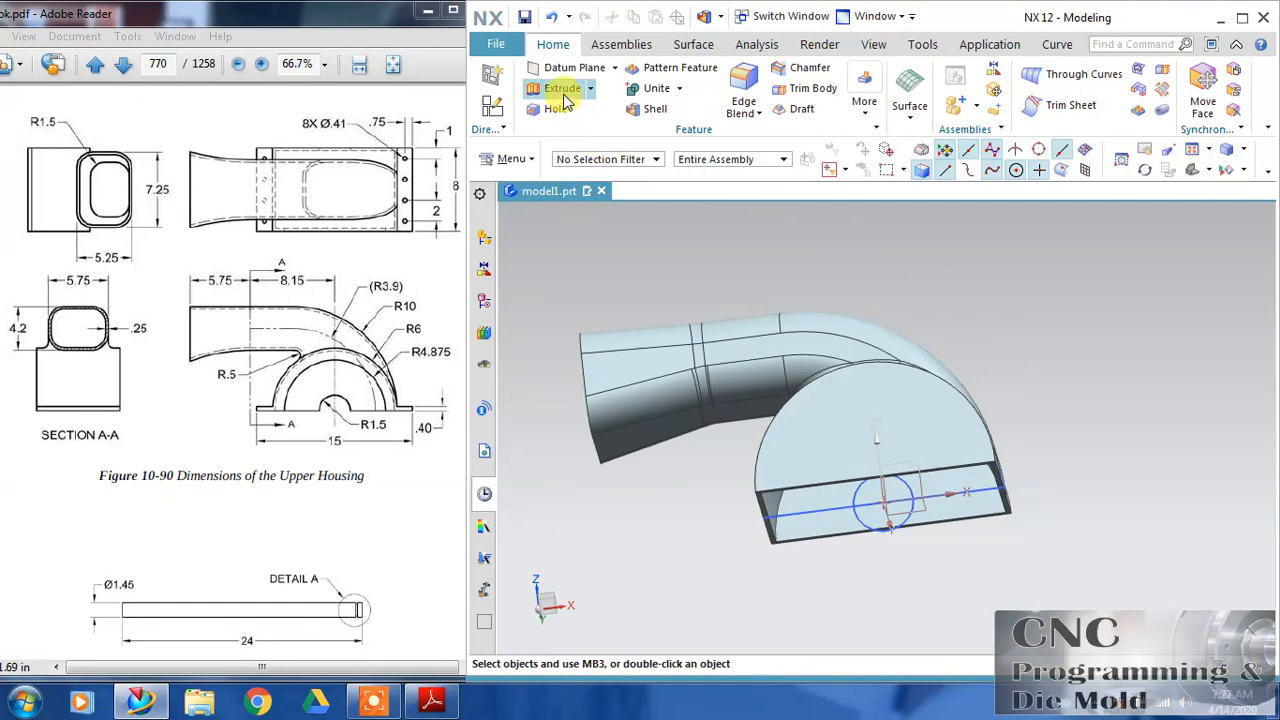
{"action": "left_click", "coordinate": [564, 92]}
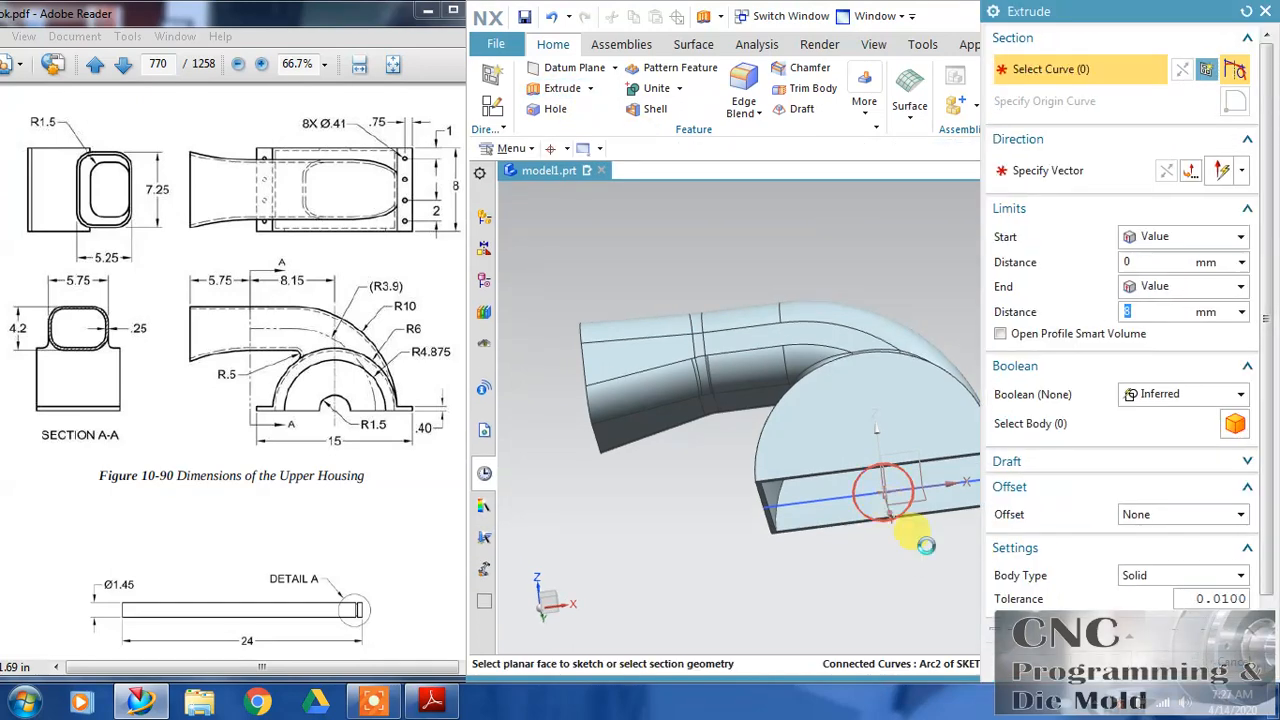
{"action": "left_click", "coordinate": [926, 545]}
{"action": "left_click", "coordinate": [1168, 173]}
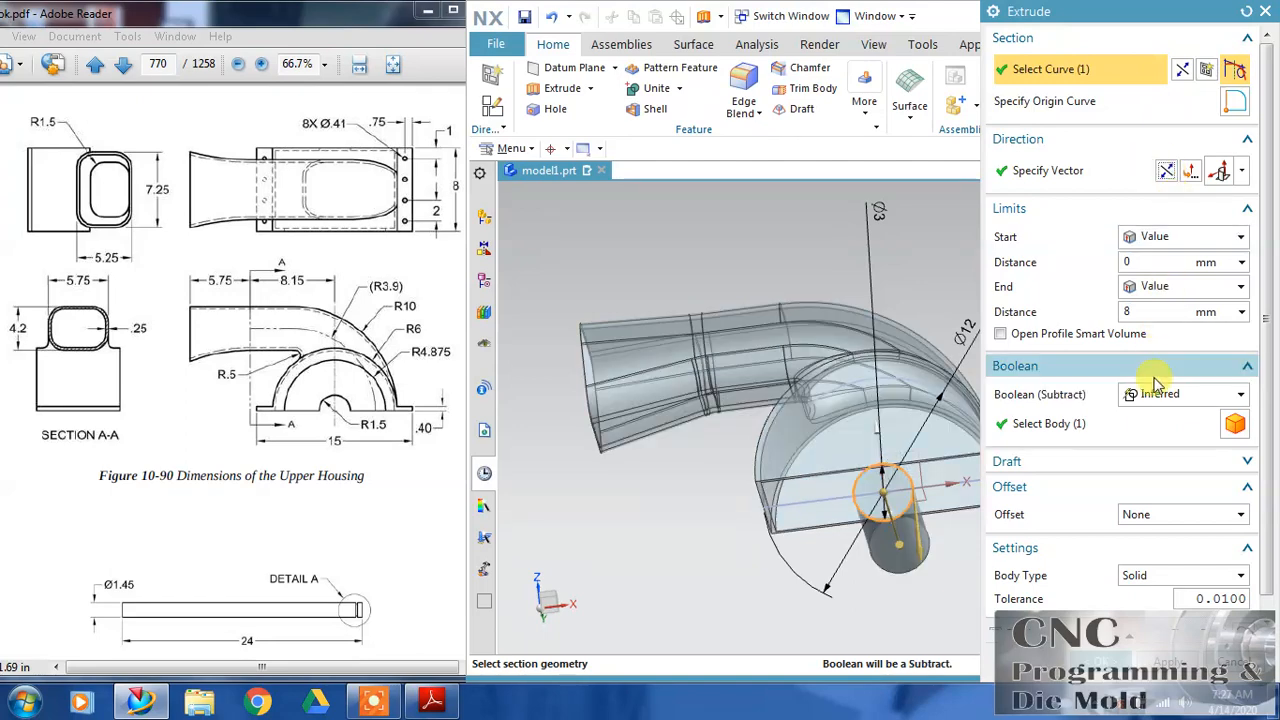
{"action": "left_click", "coordinate": [1098, 661]}
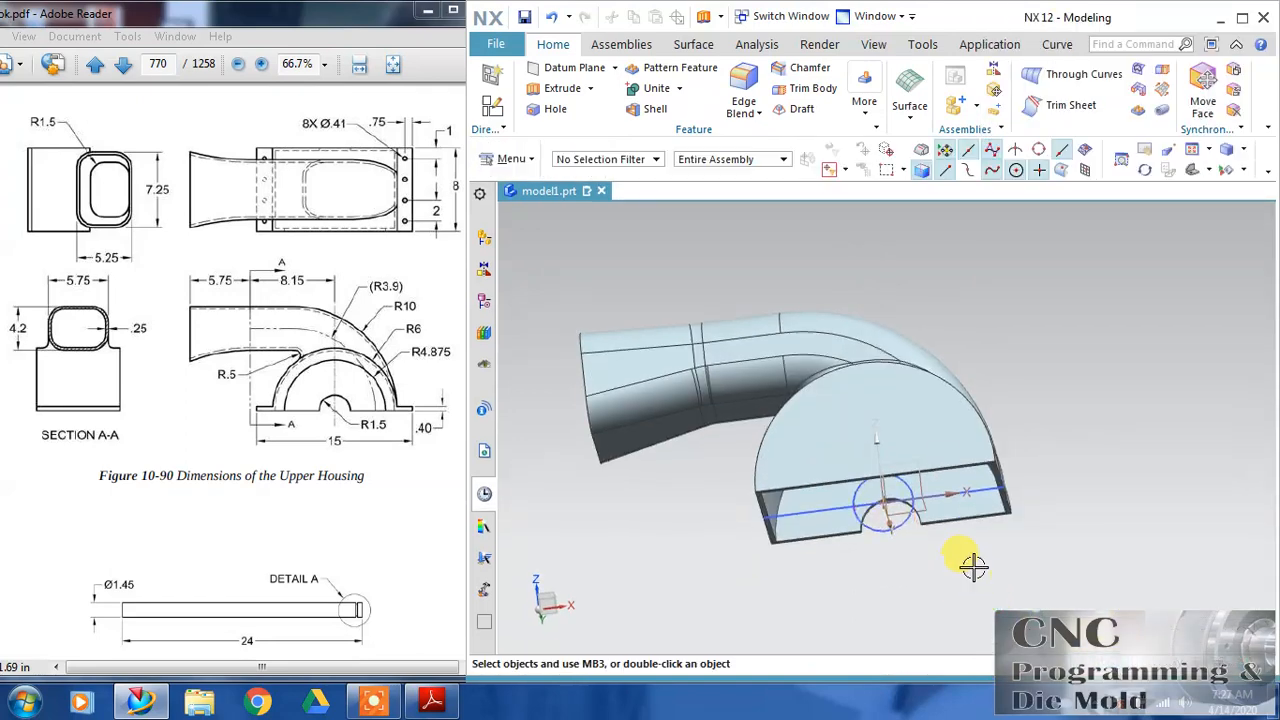
Step: Start a sketch on the uncut semicircular end face of the base, using the X-axis as horizontal reference
{"action": "middle_click_drag", "start_coordinate": [1091, 467], "coordinate": [968, 494]}
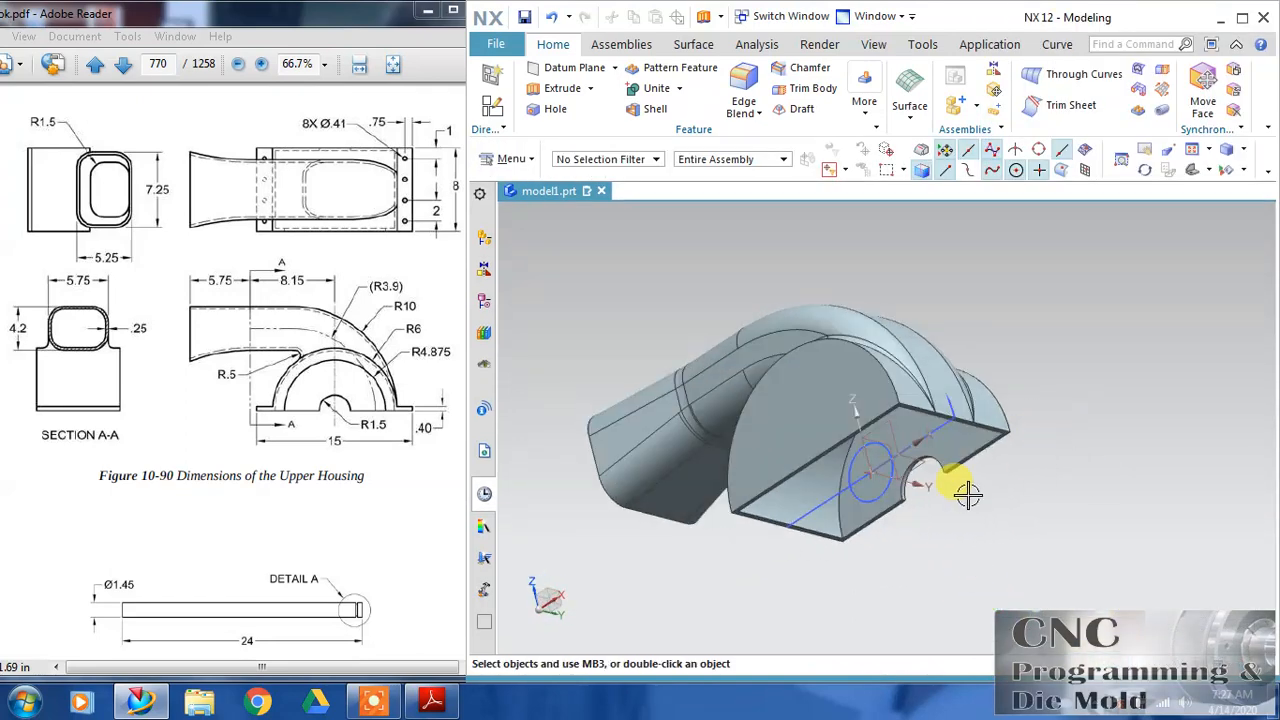
{"action": "mouse_move", "coordinate": [980, 551]}
{"action": "middle_mouse_down"}
{"action": "mouse_move", "coordinate": [1023, 523]}
{"action": "mouse_move", "coordinate": [1051, 551]}
{"action": "mouse_move", "coordinate": [1100, 545]}
{"action": "mouse_move", "coordinate": [773, 366]}
{"action": "middle_mouse_up"}
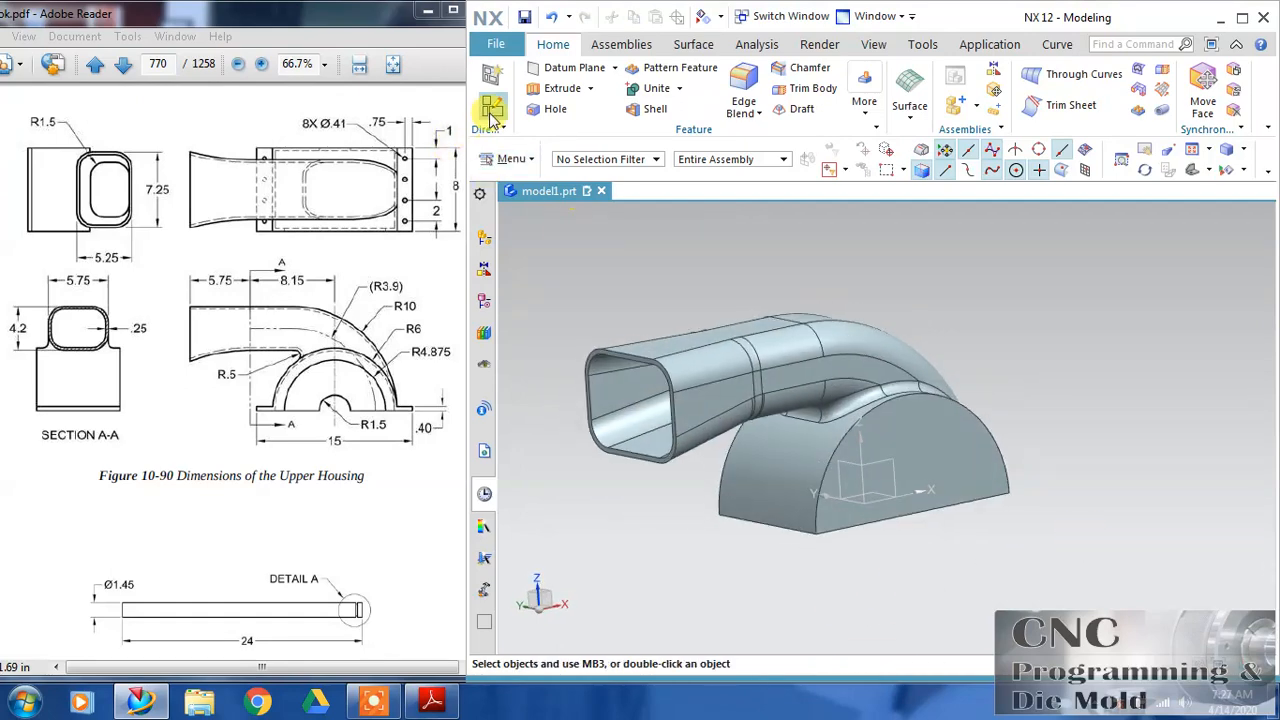
{"action": "left_click", "coordinate": [490, 113]}
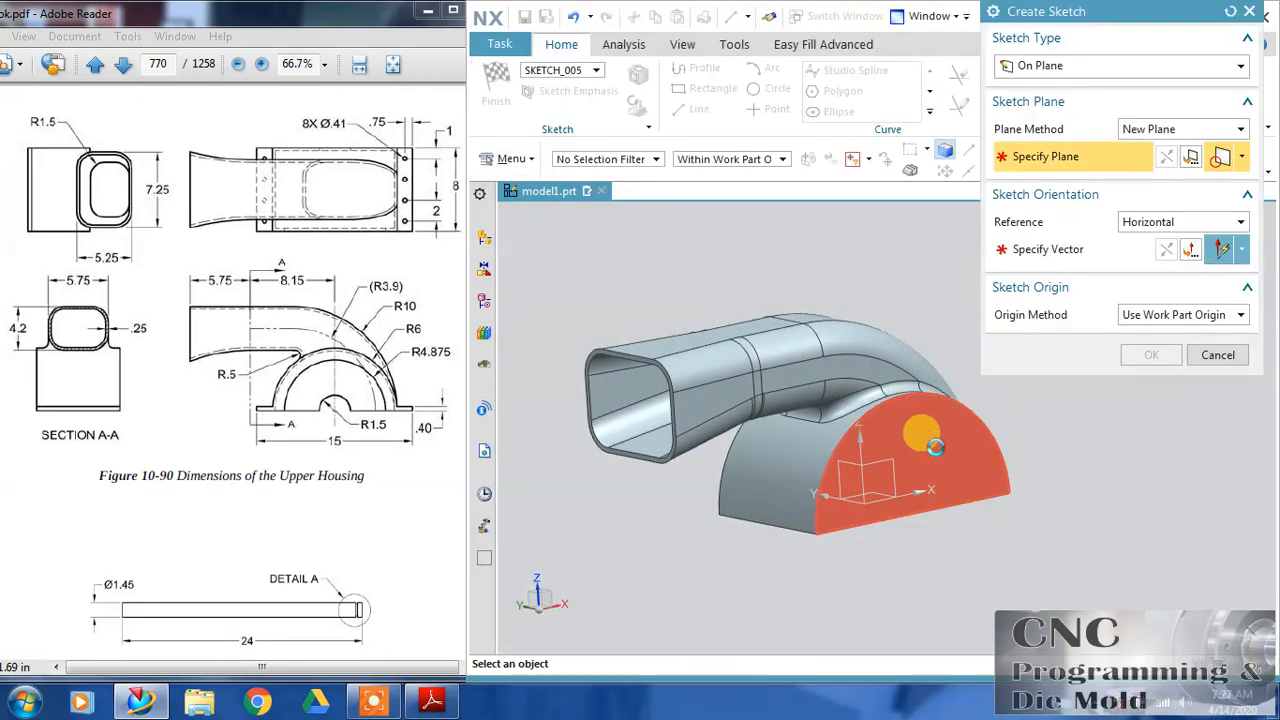
{"action": "left_click", "coordinate": [934, 447]}
{"action": "left_click", "coordinate": [924, 425]}
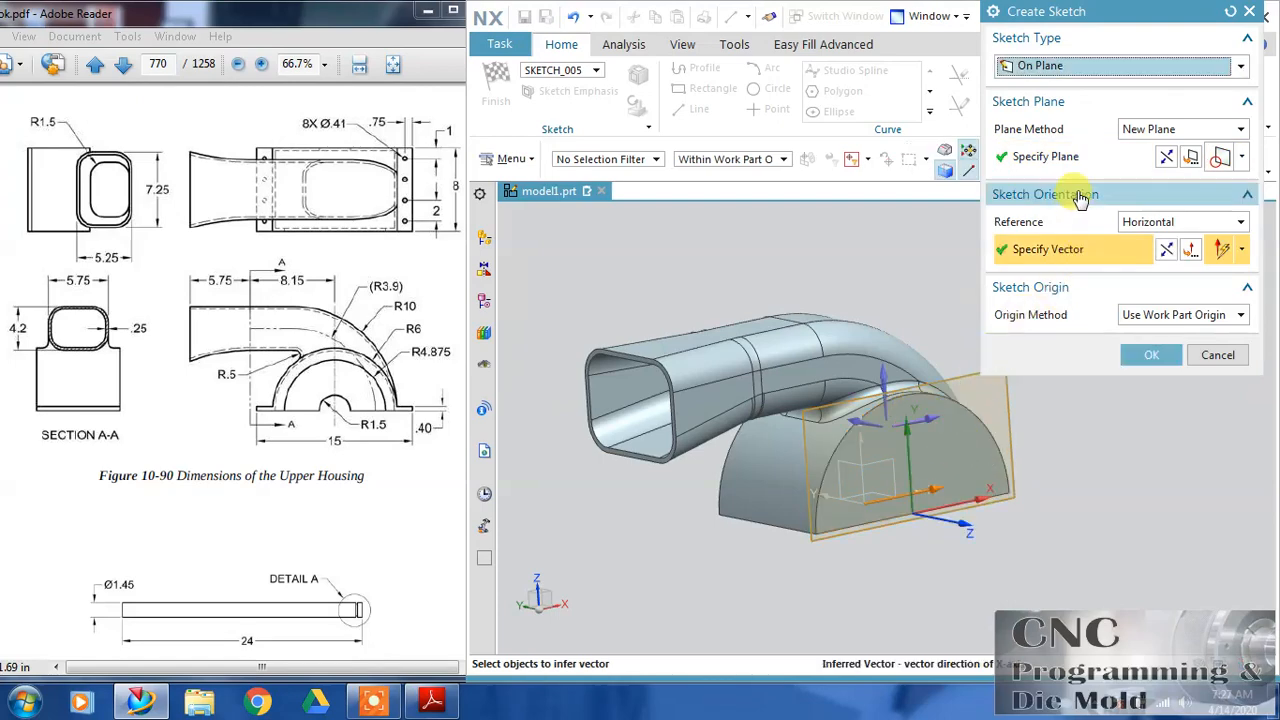
{"action": "left_click", "coordinate": [1151, 355]}
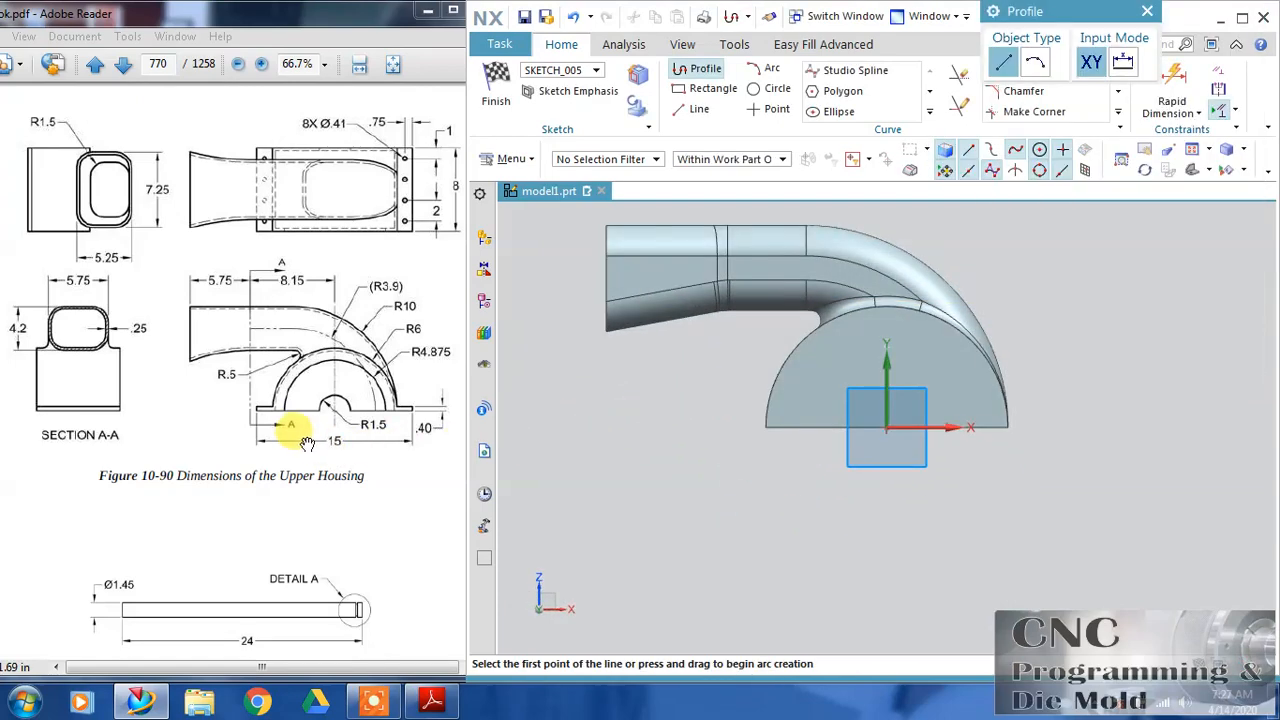
Step: Sketch a circle centred on the origin, set its diameter to 4.875*2 mm, and finish the sketch
{"action": "left_click", "coordinate": [772, 89]}
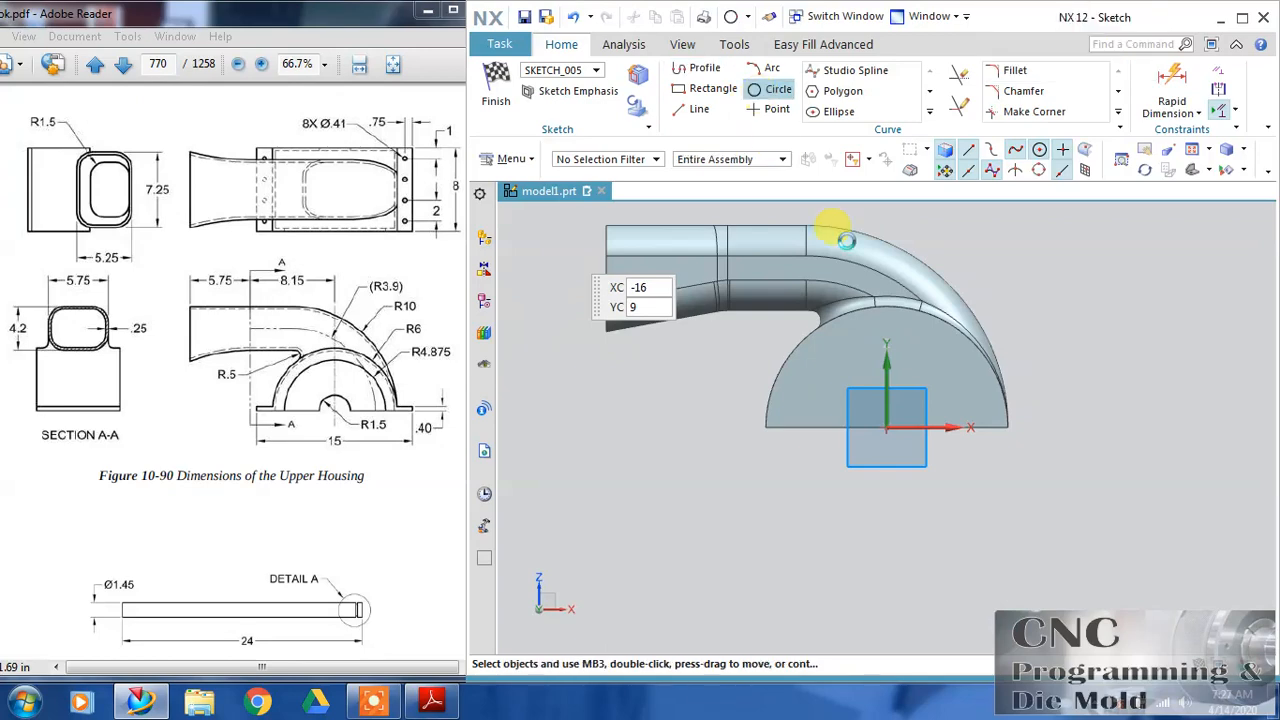
{"action": "left_click", "coordinate": [886, 428]}
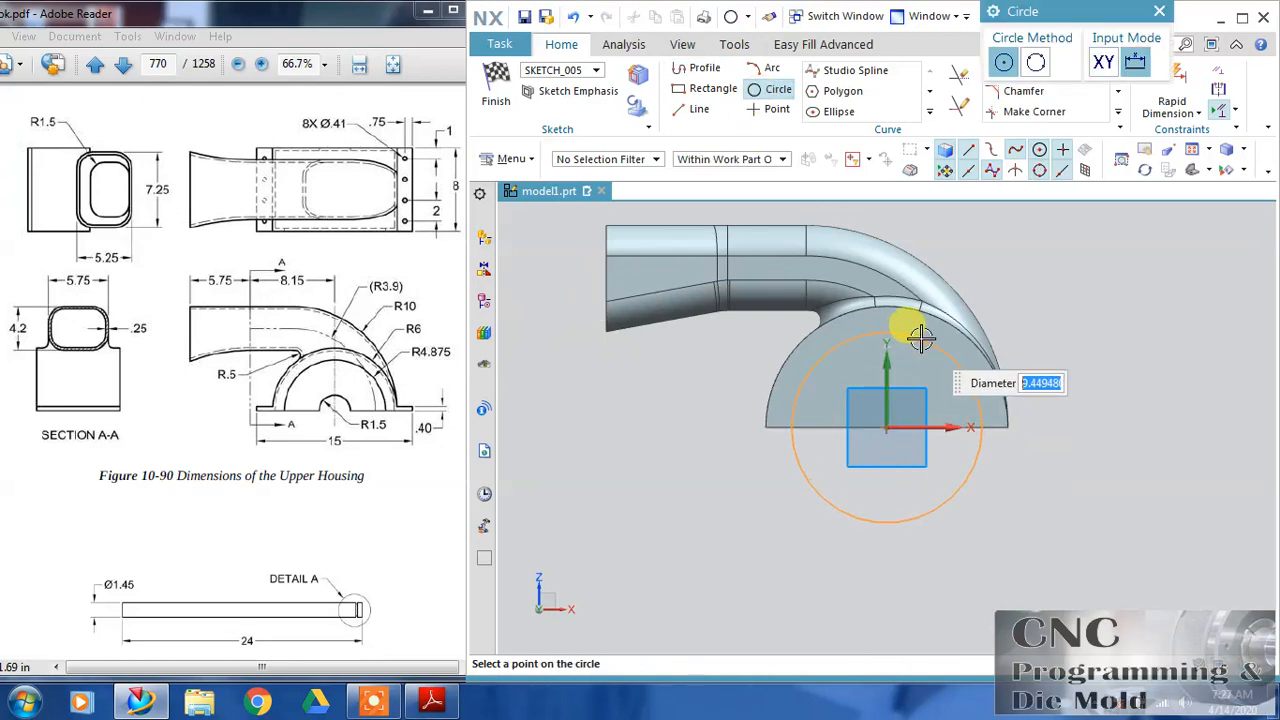
{"action": "left_click", "coordinate": [920, 338]}
{"action": "key", "text": "Escape"}
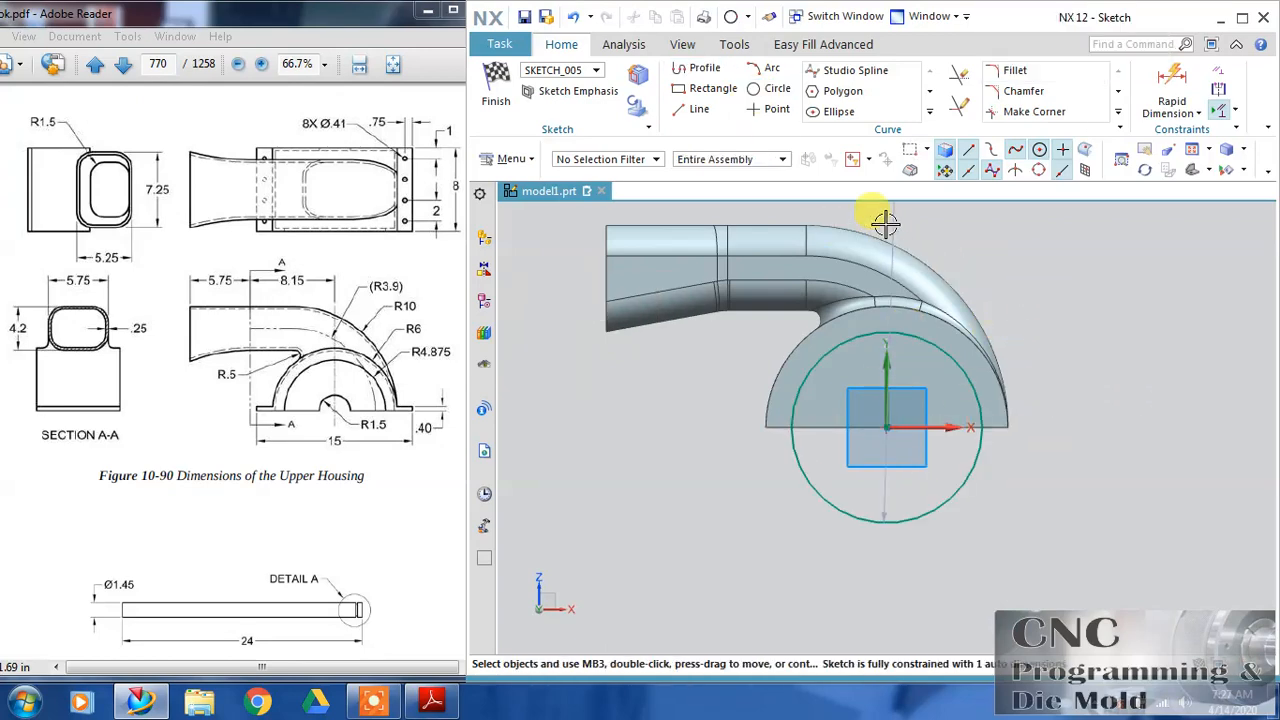
{"action": "double_click", "coordinate": [930, 330]}
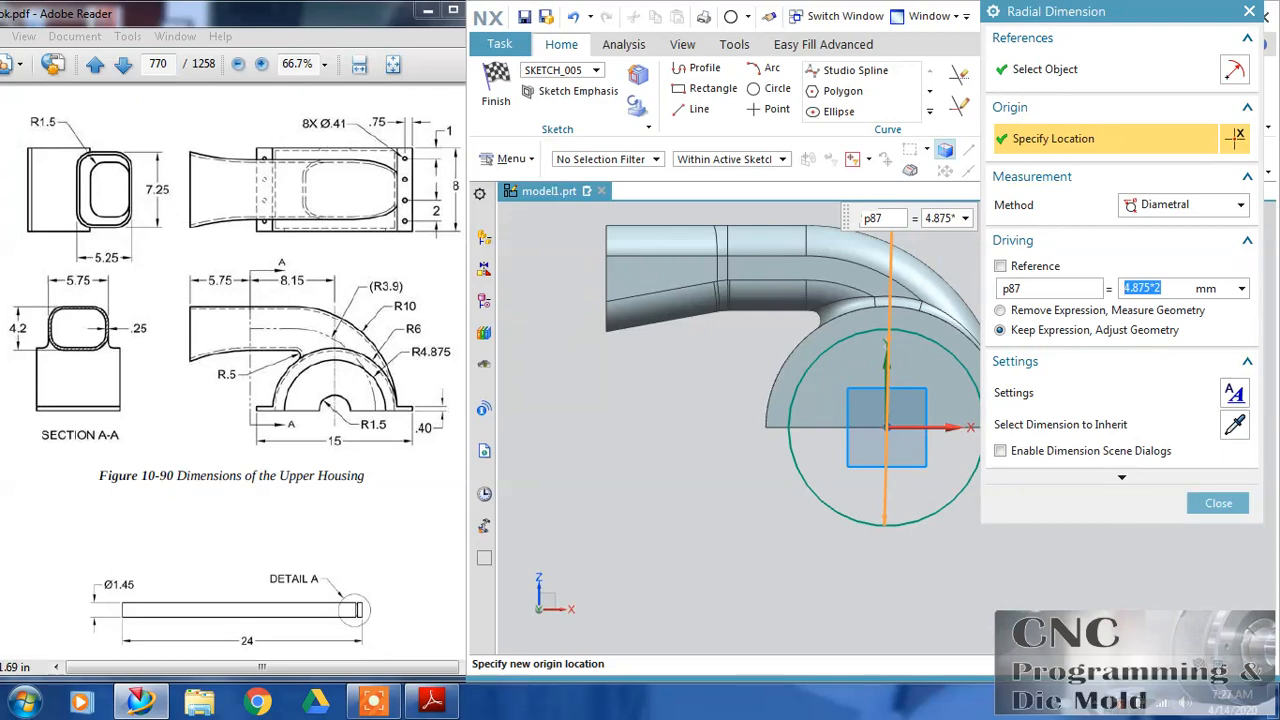
{"action": "left_click", "coordinate": [1218, 503]}
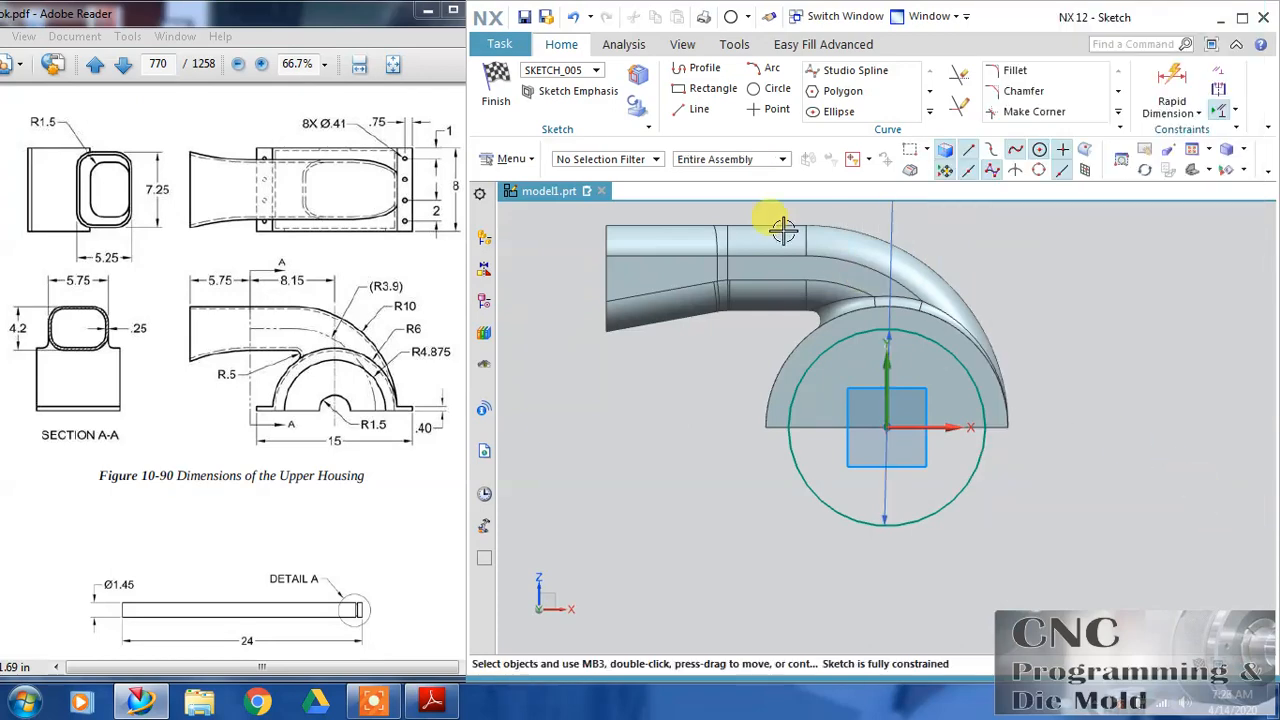
{"action": "left_click", "coordinate": [490, 97]}
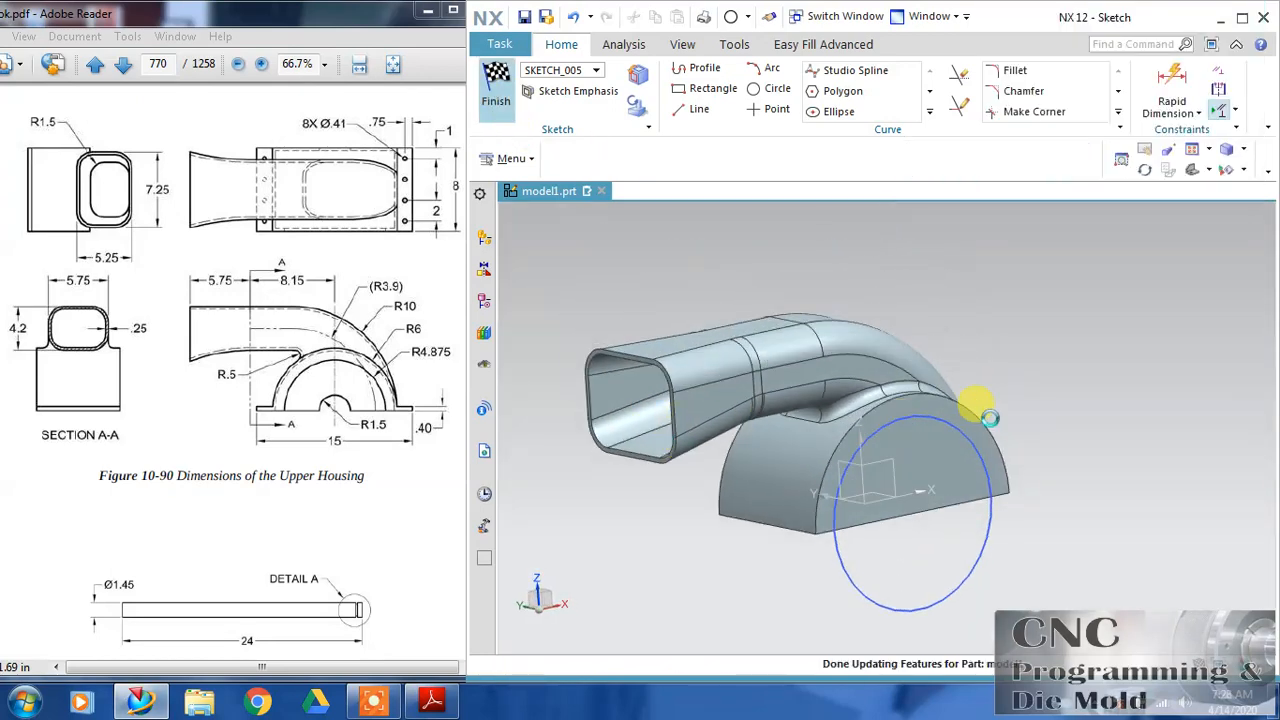
Step: Extrude the sketched 4.875*2 mm diameter circle 8 mm in the reversed direction, subtracting it from the housing base
{"action": "left_click", "coordinate": [552, 88]}
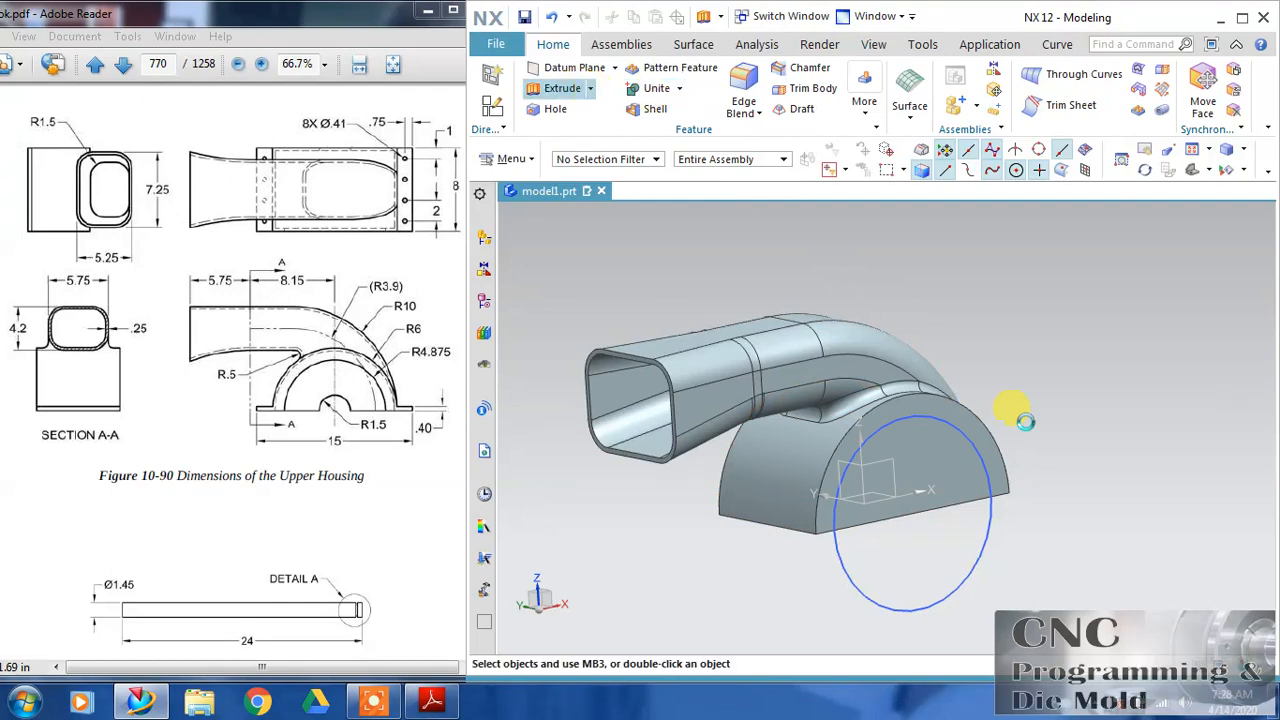
{"action": "left_click", "coordinate": [958, 575]}
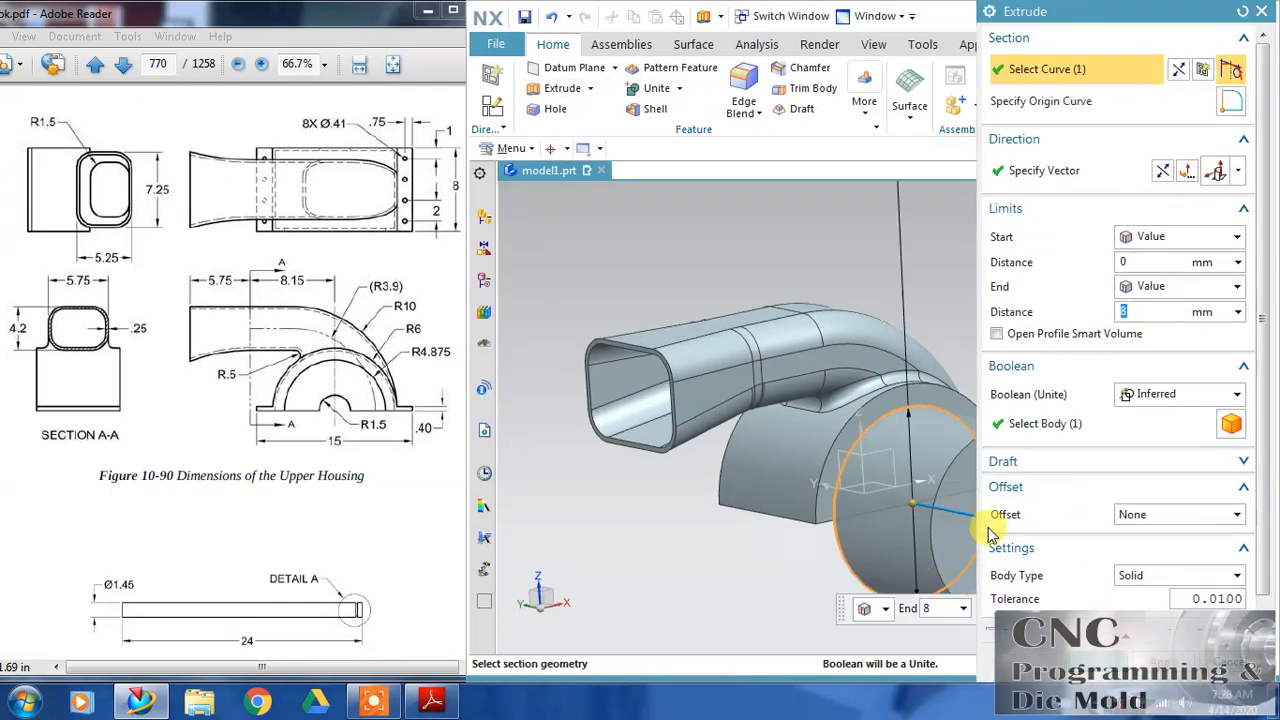
{"action": "left_click", "coordinate": [1161, 171]}
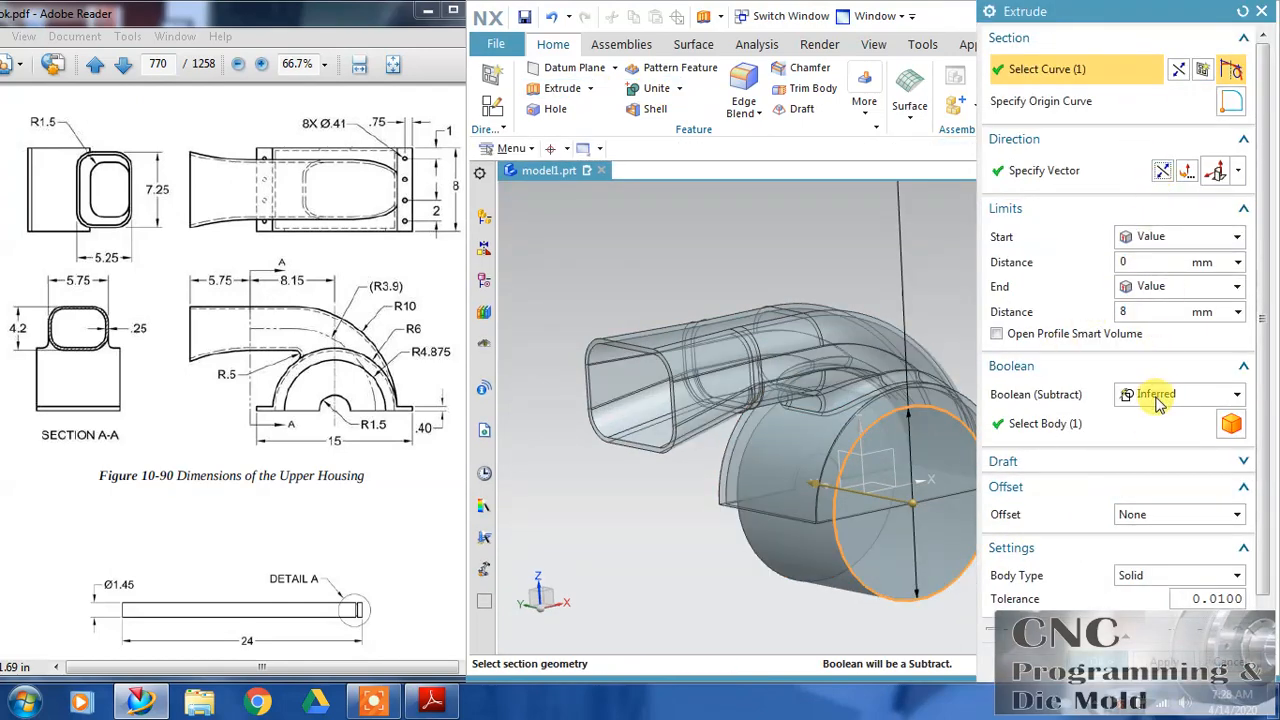
{"action": "left_click", "coordinate": [1100, 662]}
{"action": "middle_click_drag", "start_coordinate": [1075, 572], "coordinate": [1055, 552]}
Step: Edit the latest extruded cut and shorten its depth so it passes only through the end wall nearest its sketch
{"action": "left_click", "coordinate": [488, 404]}
{"action": "left_click", "coordinate": [486, 304]}
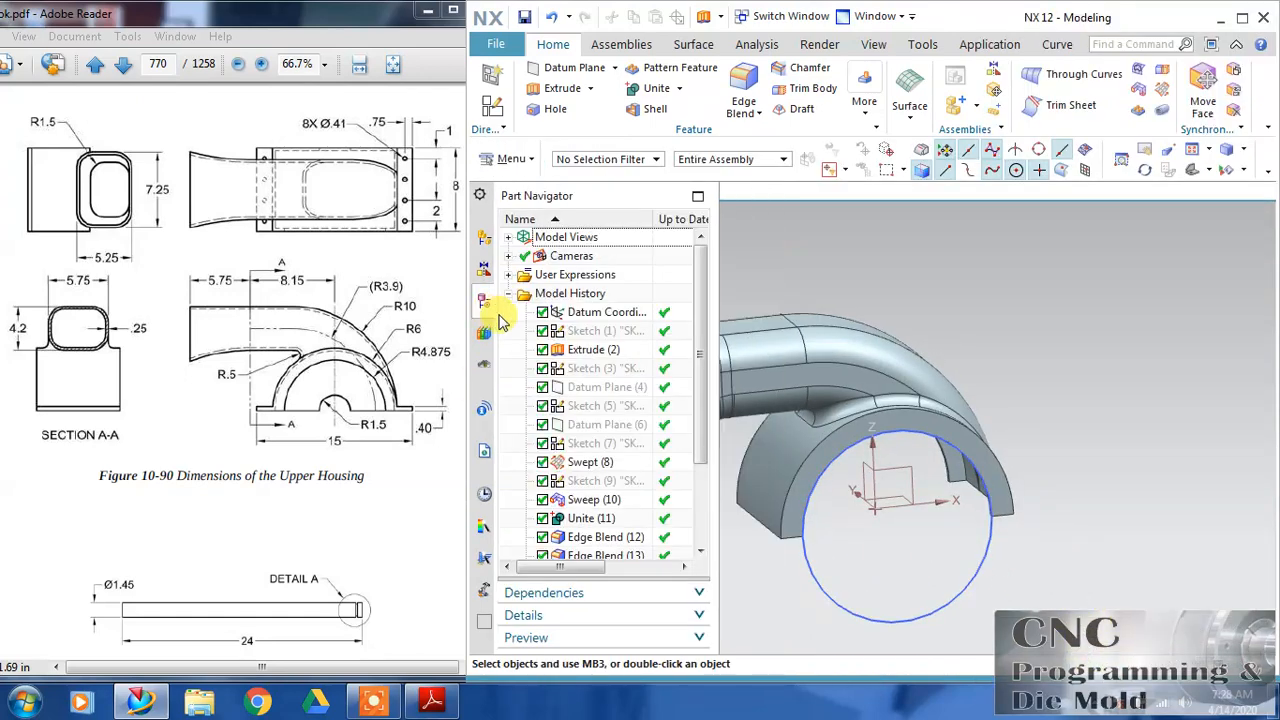
{"action": "left_click_drag", "start_coordinate": [708, 420], "coordinate": [708, 486]}
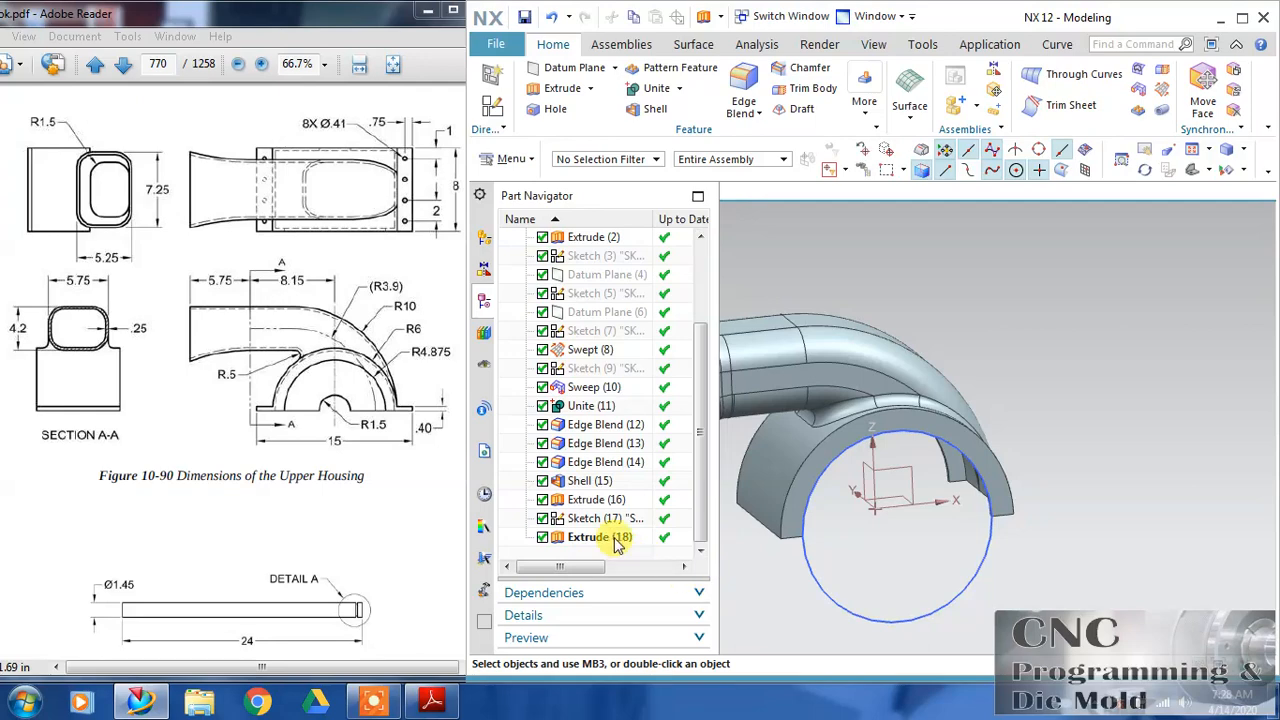
{"action": "double_click", "coordinate": [600, 537]}
{"action": "middle_click_drag", "start_coordinate": [829, 543], "coordinate": [915, 522]}
{"action": "left_click_drag", "start_coordinate": [762, 530], "coordinate": [840, 503]}
{"action": "left_click", "coordinate": [1180, 660]}
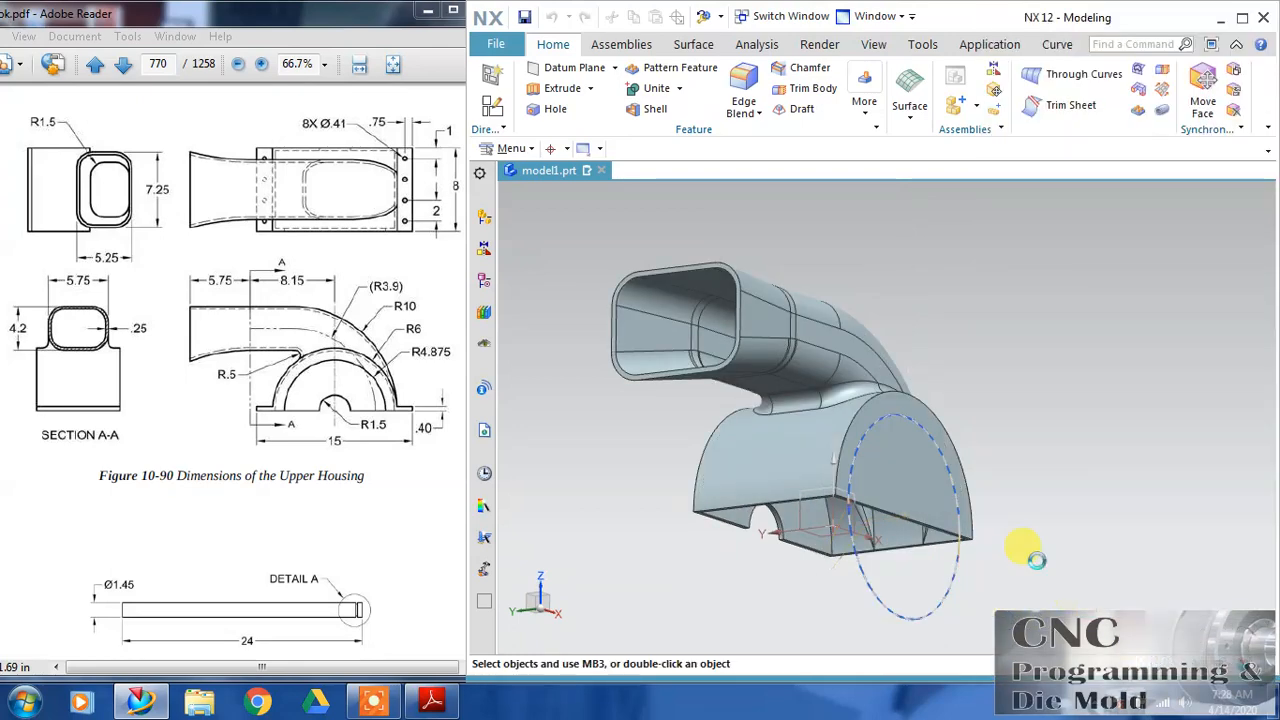
{"action": "middle_click_drag", "start_coordinate": [990, 385], "coordinate": [985, 420]}
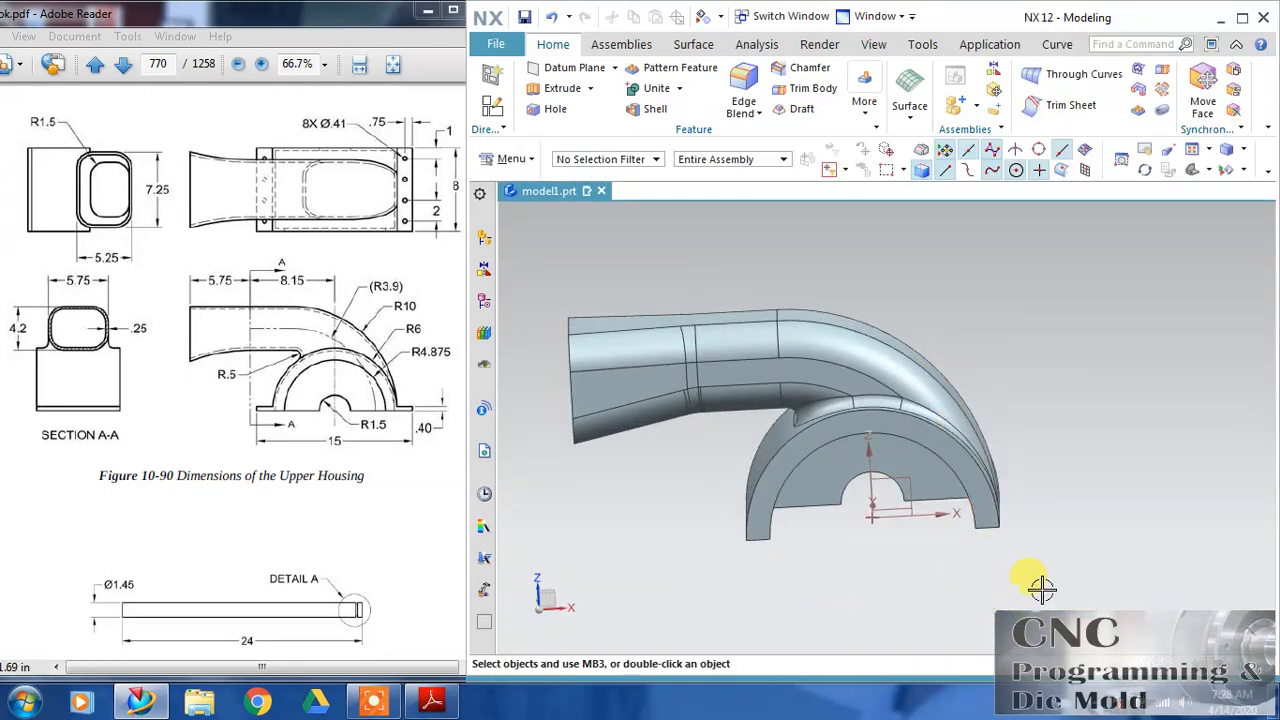
{"action": "middle_click_drag", "start_coordinate": [1043, 590], "coordinate": [1123, 578]}
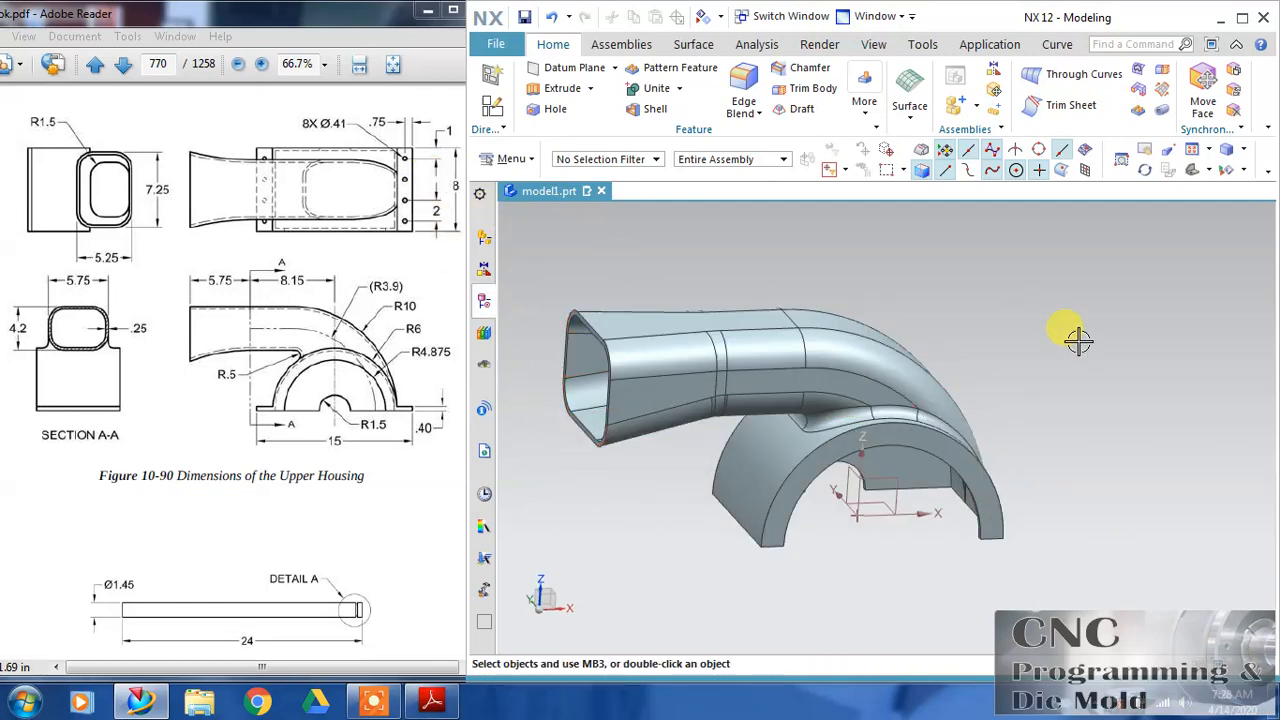
Step: Start a sketch on the datum XZ plane with its normal reversed, using the X-axis as horizontal reference
{"action": "left_click", "coordinate": [492, 104]}
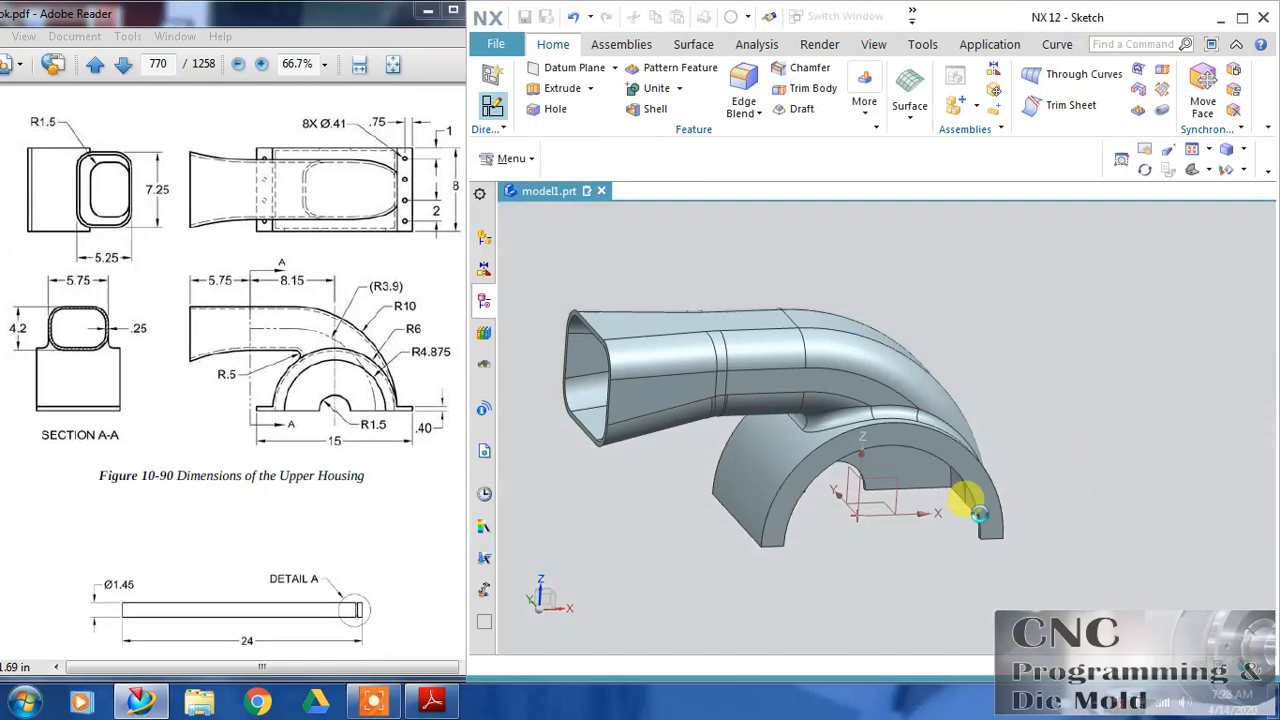
{"action": "left_click", "coordinate": [893, 495]}
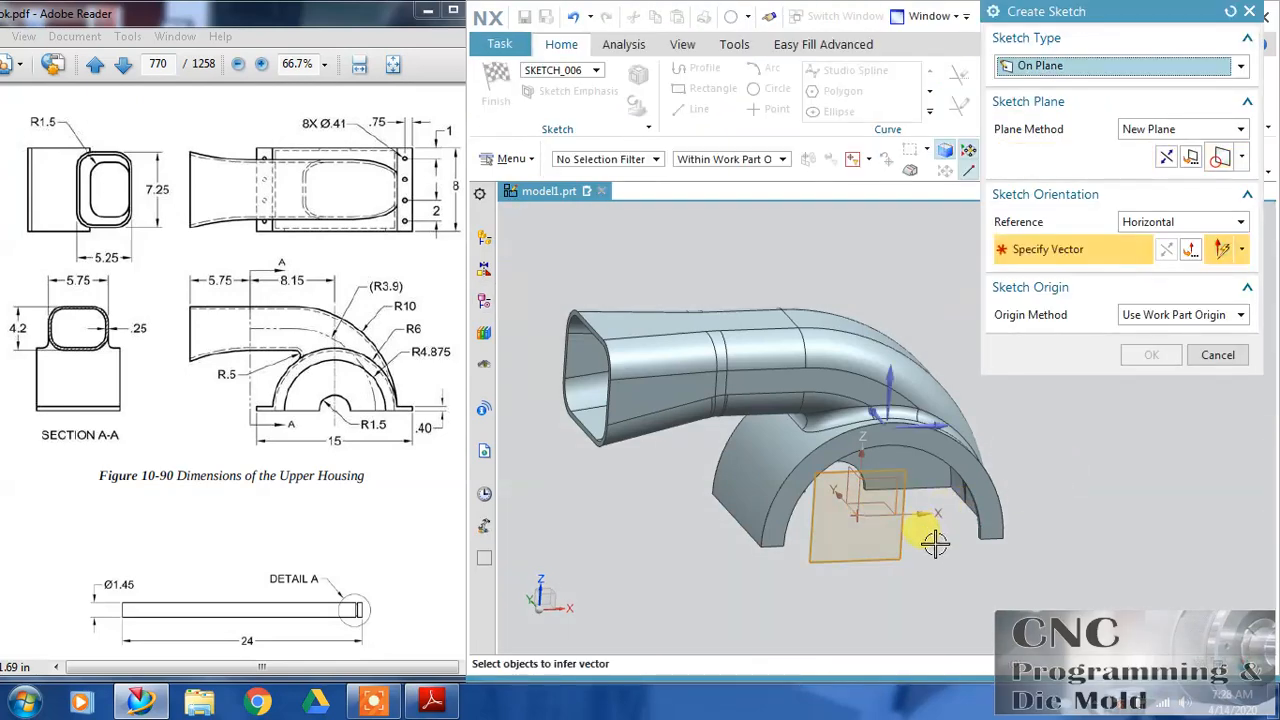
{"action": "left_click", "coordinate": [943, 424]}
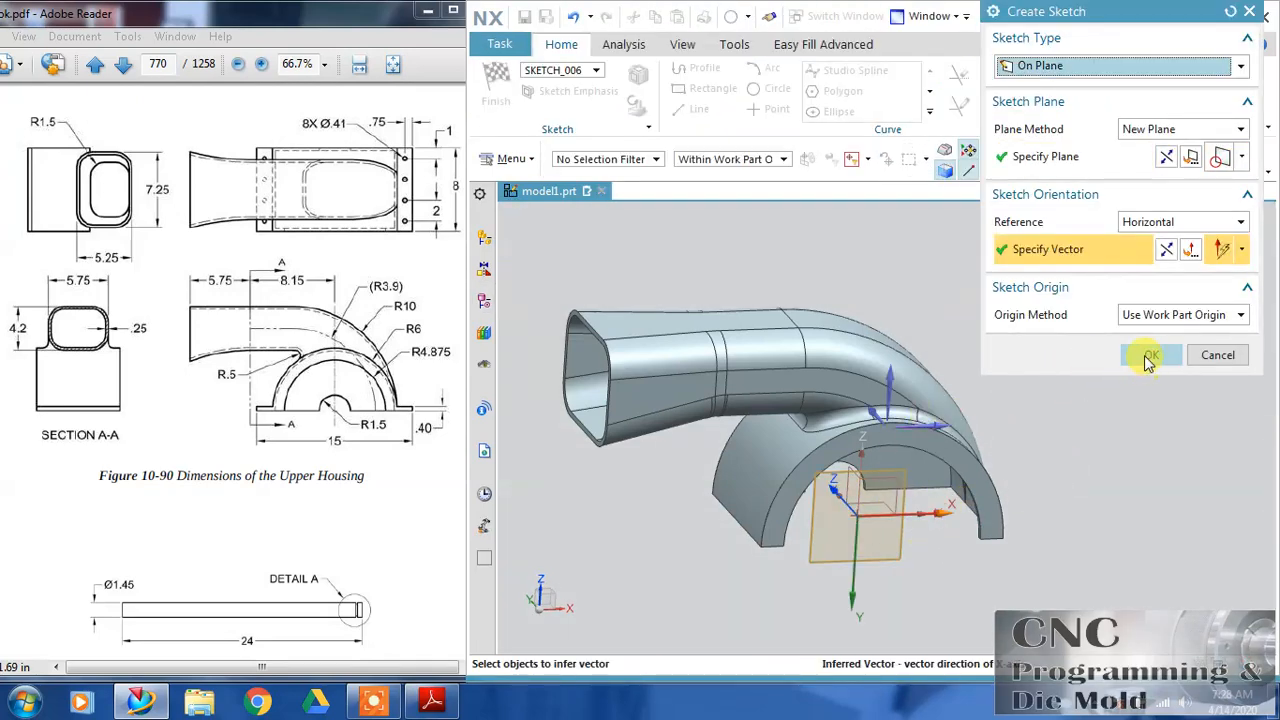
{"action": "left_click", "coordinate": [1190, 157]}
{"action": "left_click", "coordinate": [1152, 356]}
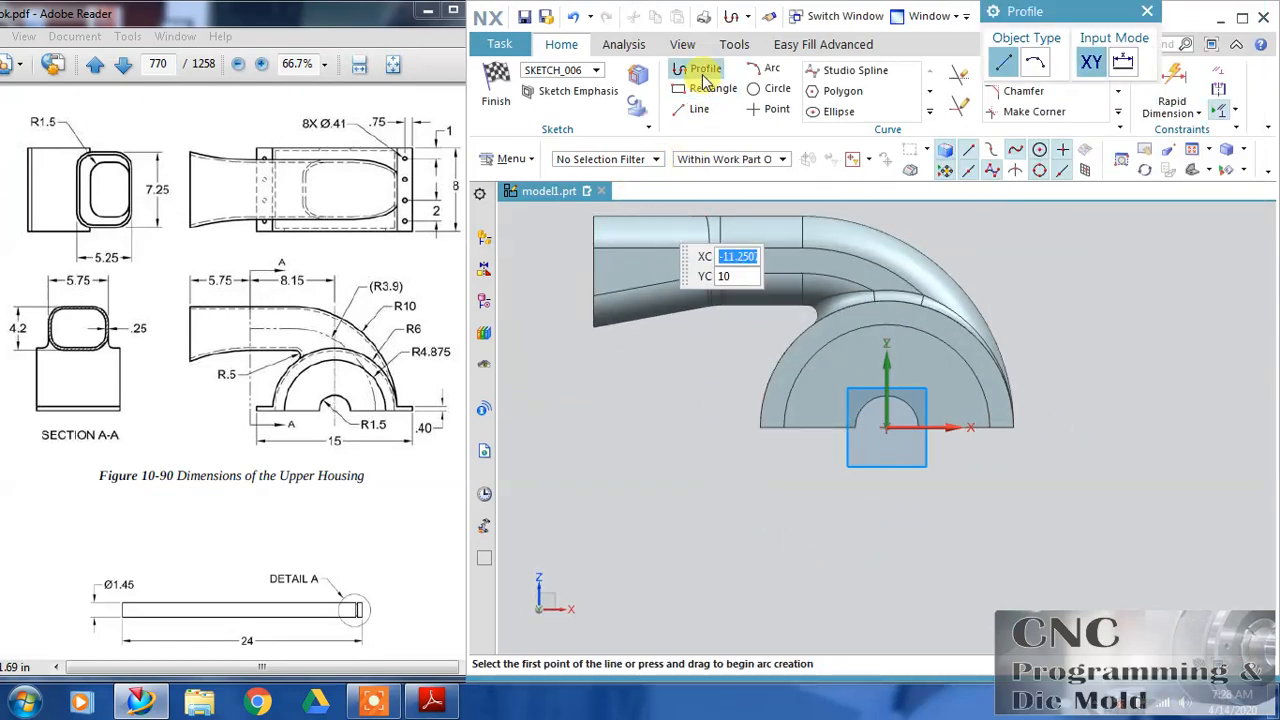
Step: Project the semicircular outer edge of the base's end face into the sketch
{"action": "left_click", "coordinate": [929, 111]}
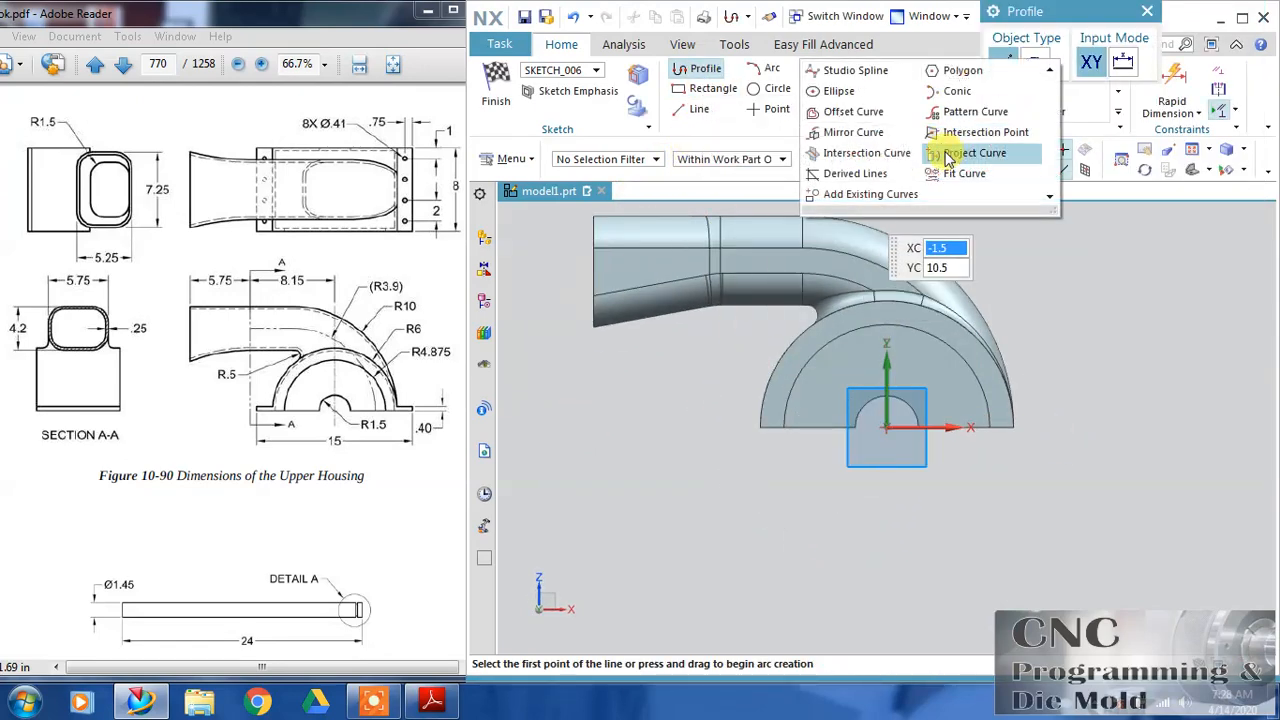
{"action": "left_click", "coordinate": [960, 234]}
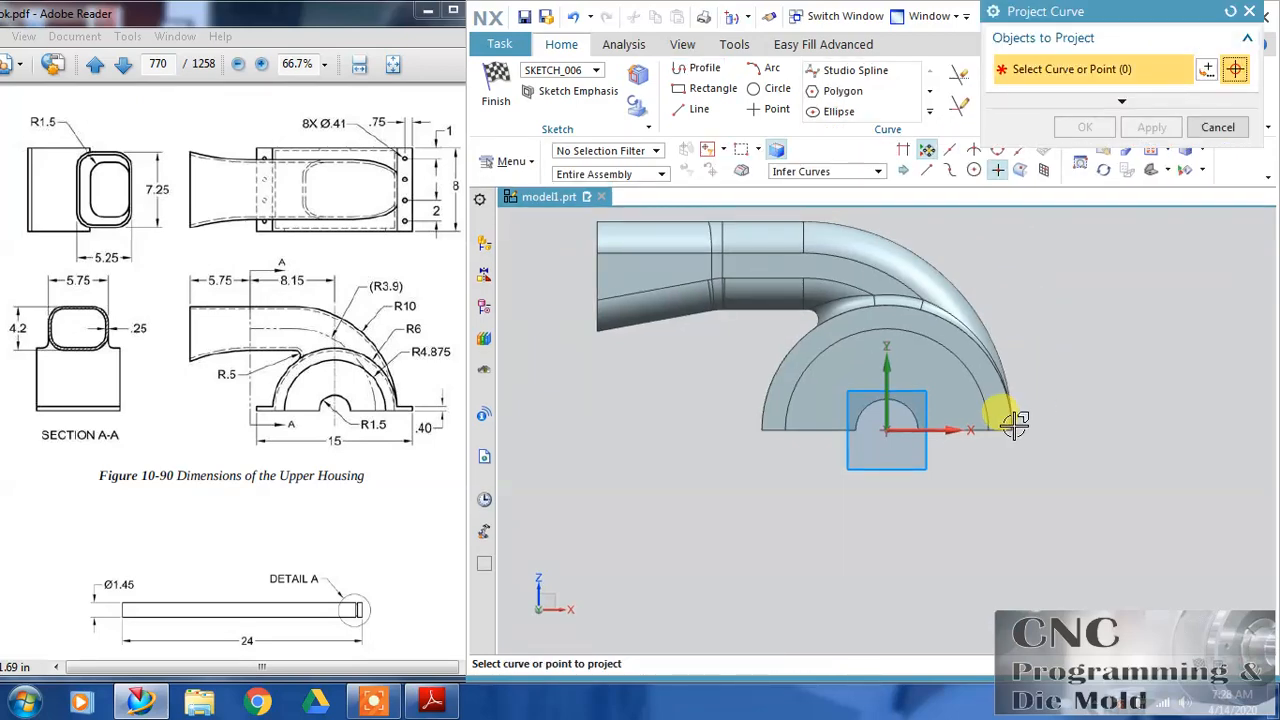
{"action": "left_click", "coordinate": [778, 356]}
{"action": "left_click", "coordinate": [1073, 128]}
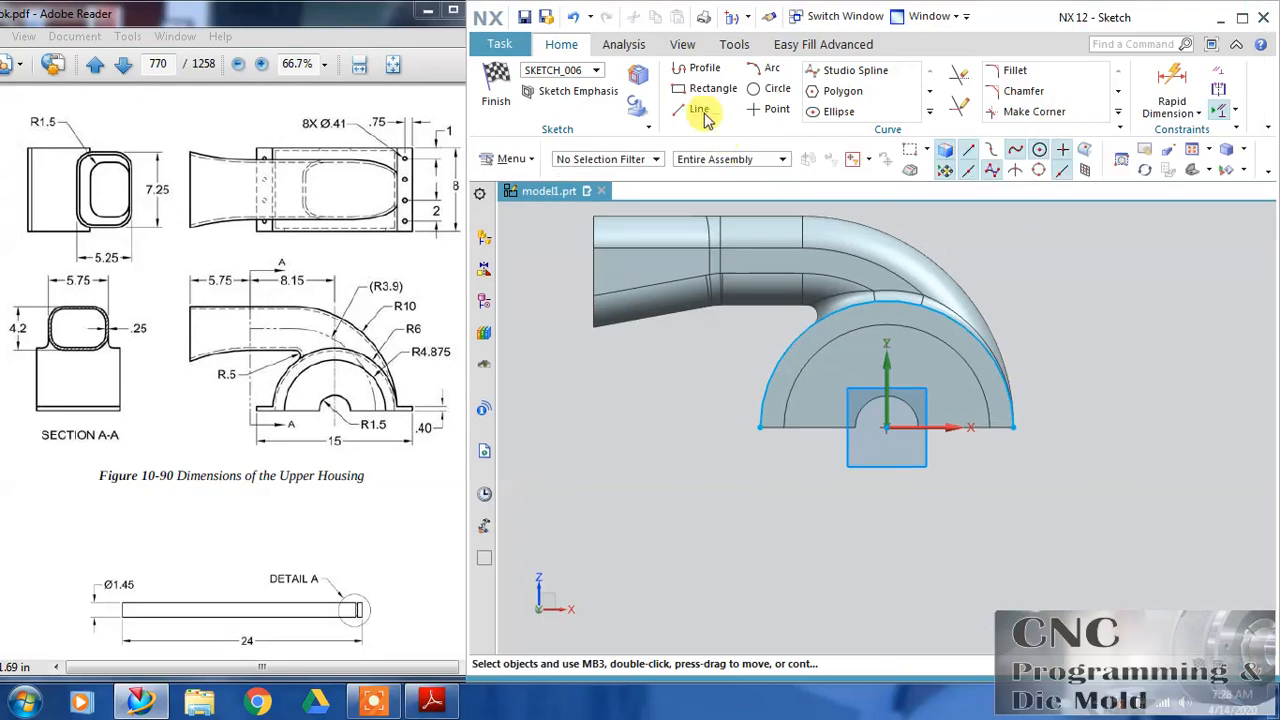
Step: Sketch a rectangle about 2.1 by 0.8 mm outward from the projected arc's endpoint on the inlet side
{"action": "left_click", "coordinate": [708, 89]}
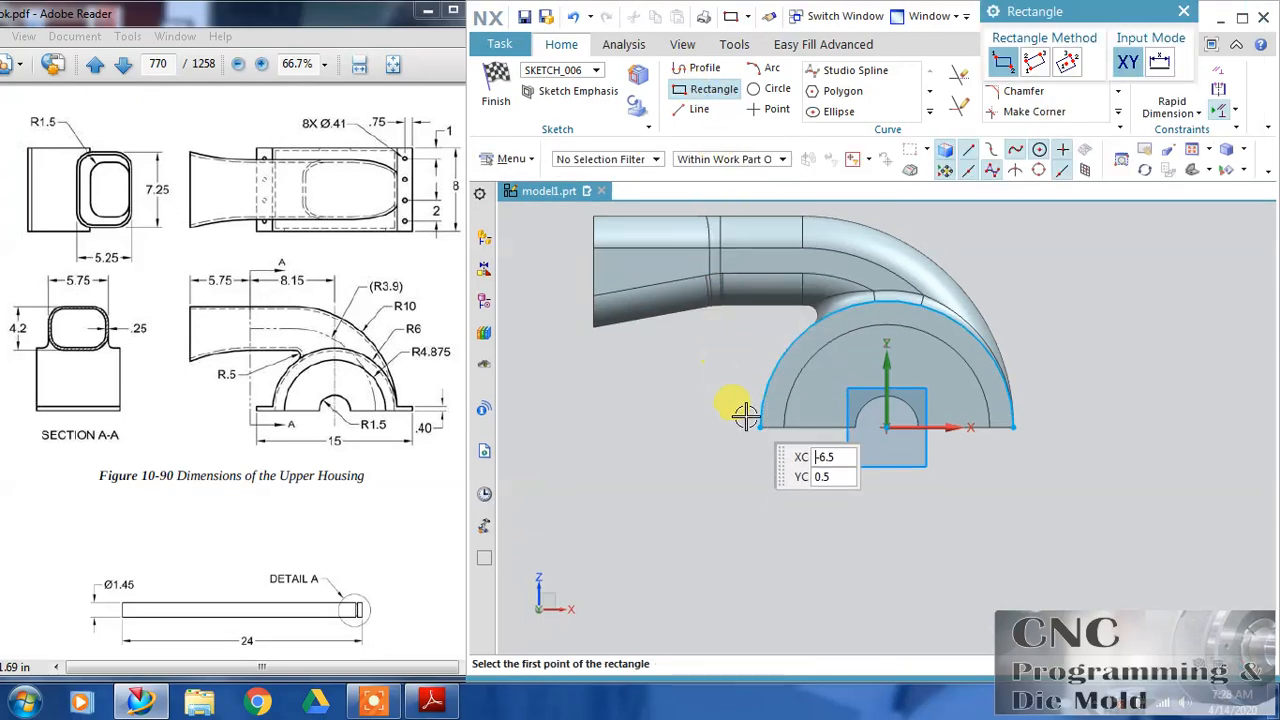
{"action": "scroll", "coordinate": [745, 420], "scroll_direction": "up", "scroll_amount": 2}
{"action": "left_click", "coordinate": [765, 425]}
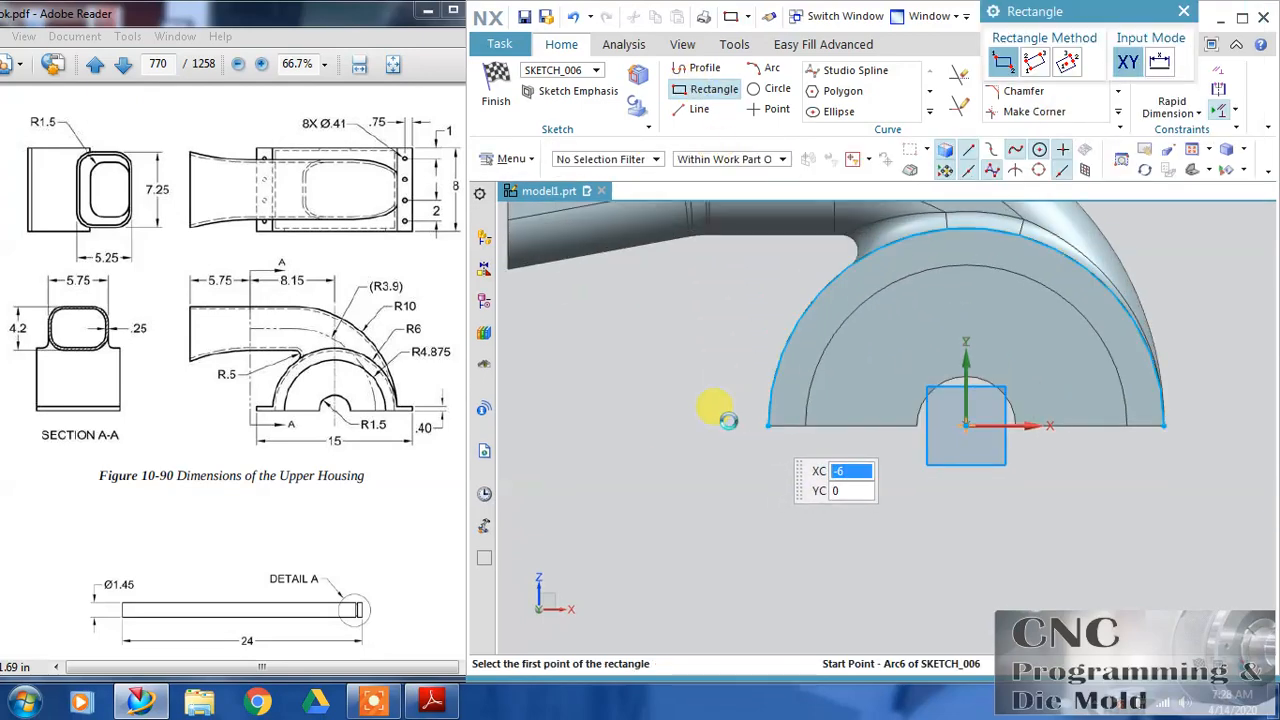
{"action": "left_click", "coordinate": [698, 400]}
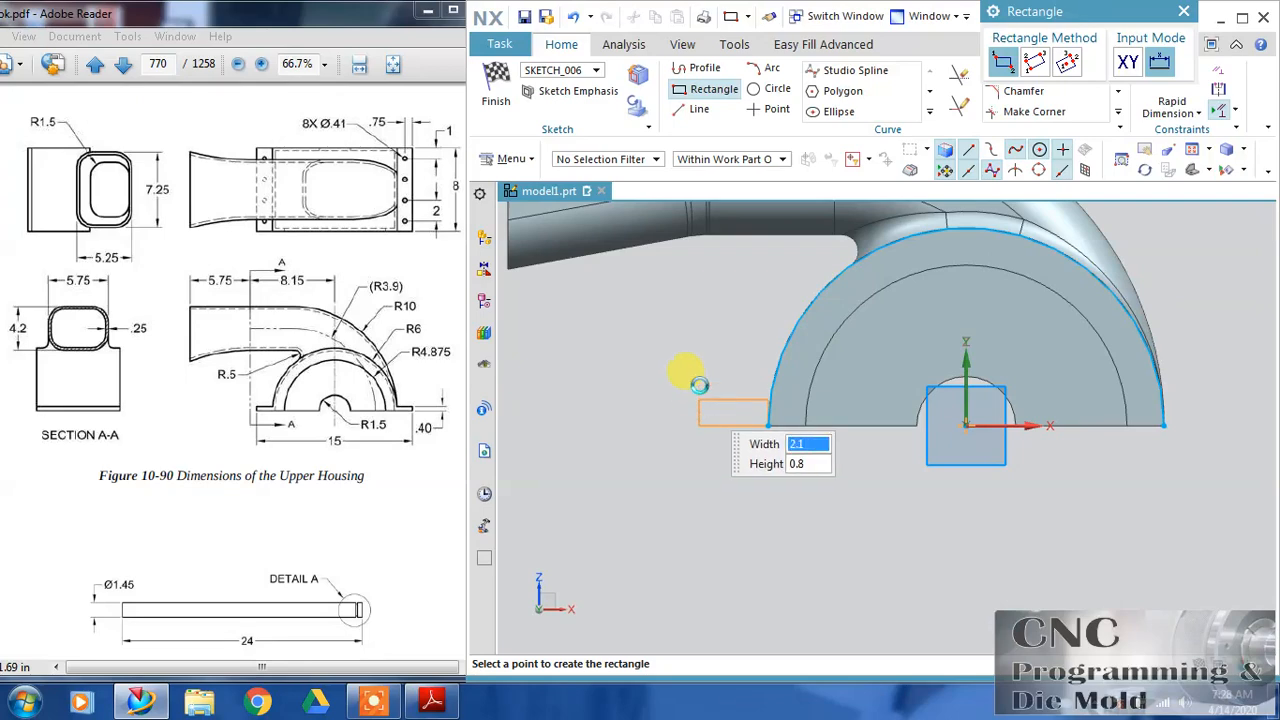
{"action": "key", "text": "Escape"}
Step: Remove the rectangle's vertical edge nearest the base and extend its upper edge to meet the projected arc
{"action": "scroll", "coordinate": [749, 366], "scroll_direction": "up", "scroll_amount": 3}
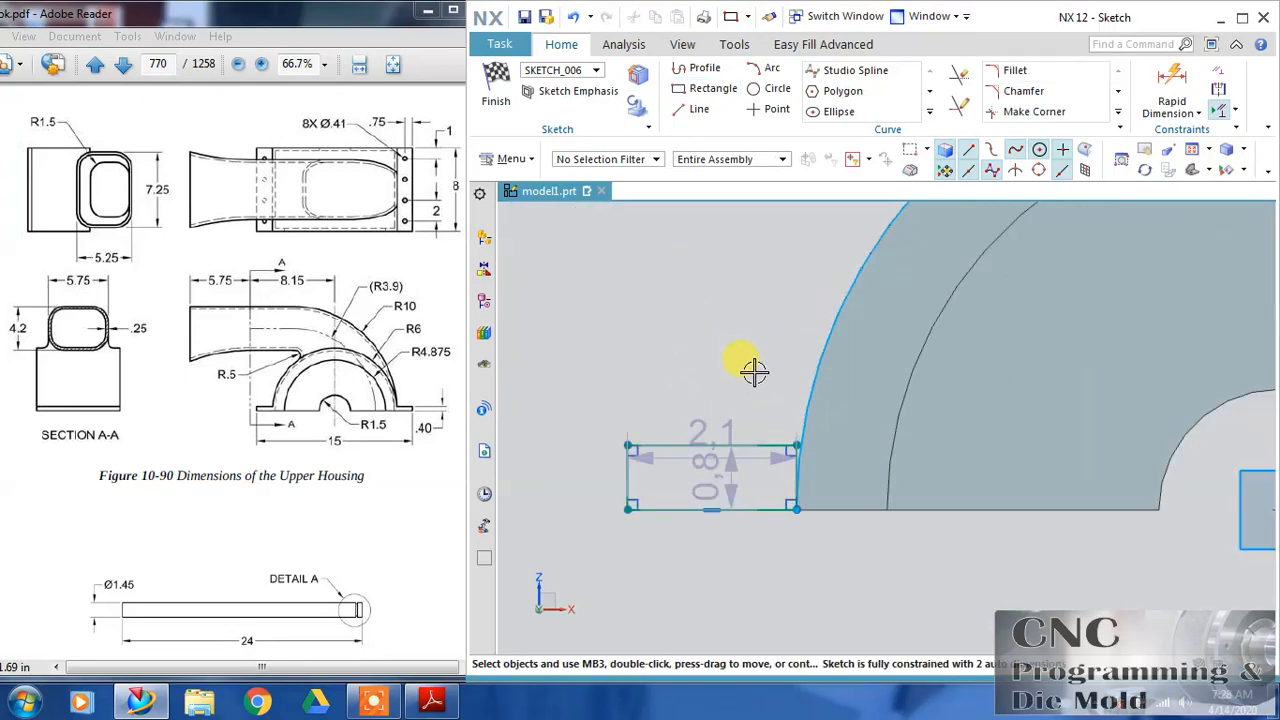
{"action": "scroll", "coordinate": [814, 534], "scroll_direction": "up", "scroll_amount": 3}
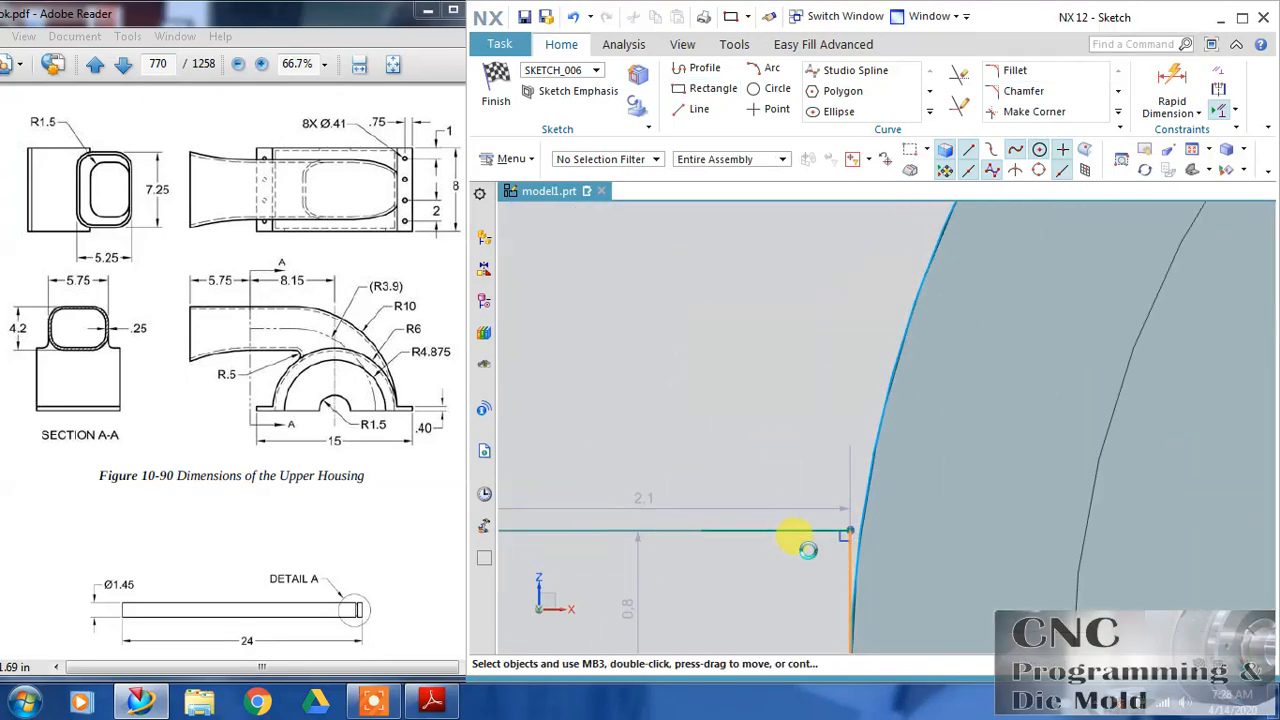
{"action": "scroll", "coordinate": [786, 463], "scroll_direction": "down", "scroll_amount": 2}
{"action": "left_click", "coordinate": [958, 108]}
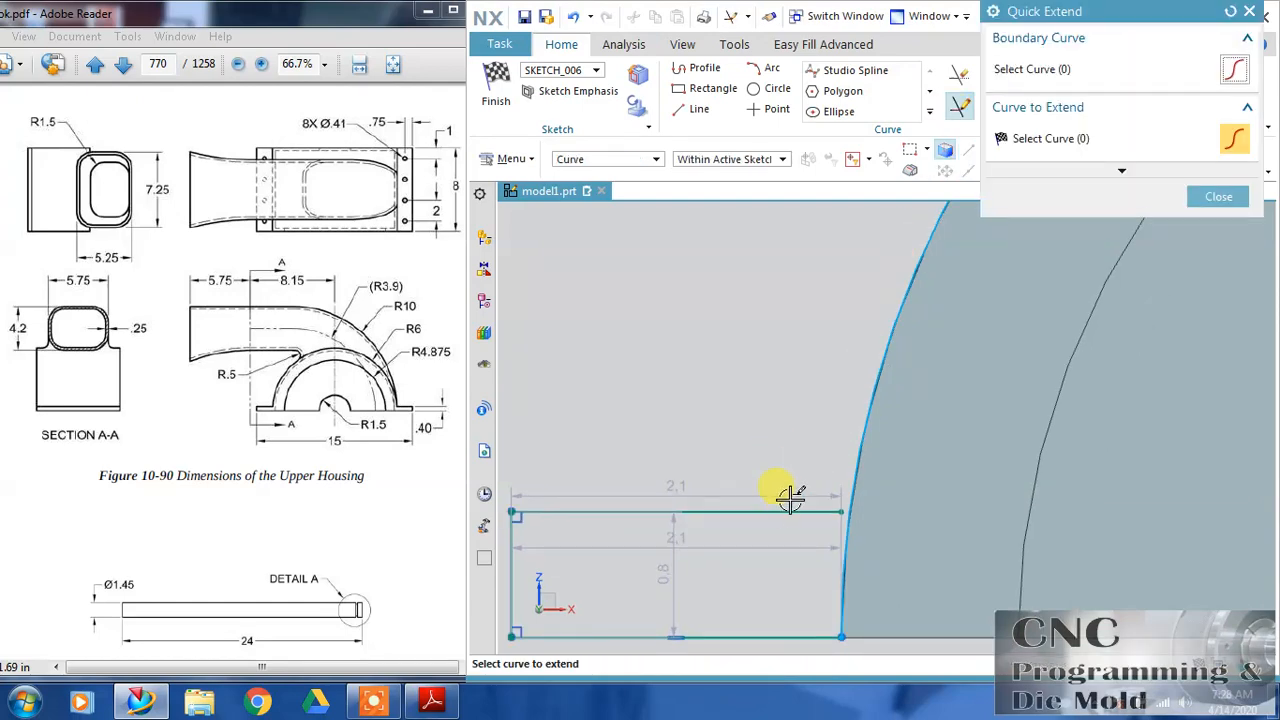
{"action": "left_click", "coordinate": [779, 508]}
{"action": "scroll", "coordinate": [786, 352], "scroll_direction": "down", "scroll_amount": 2}
{"action": "key", "text": "Escape"}
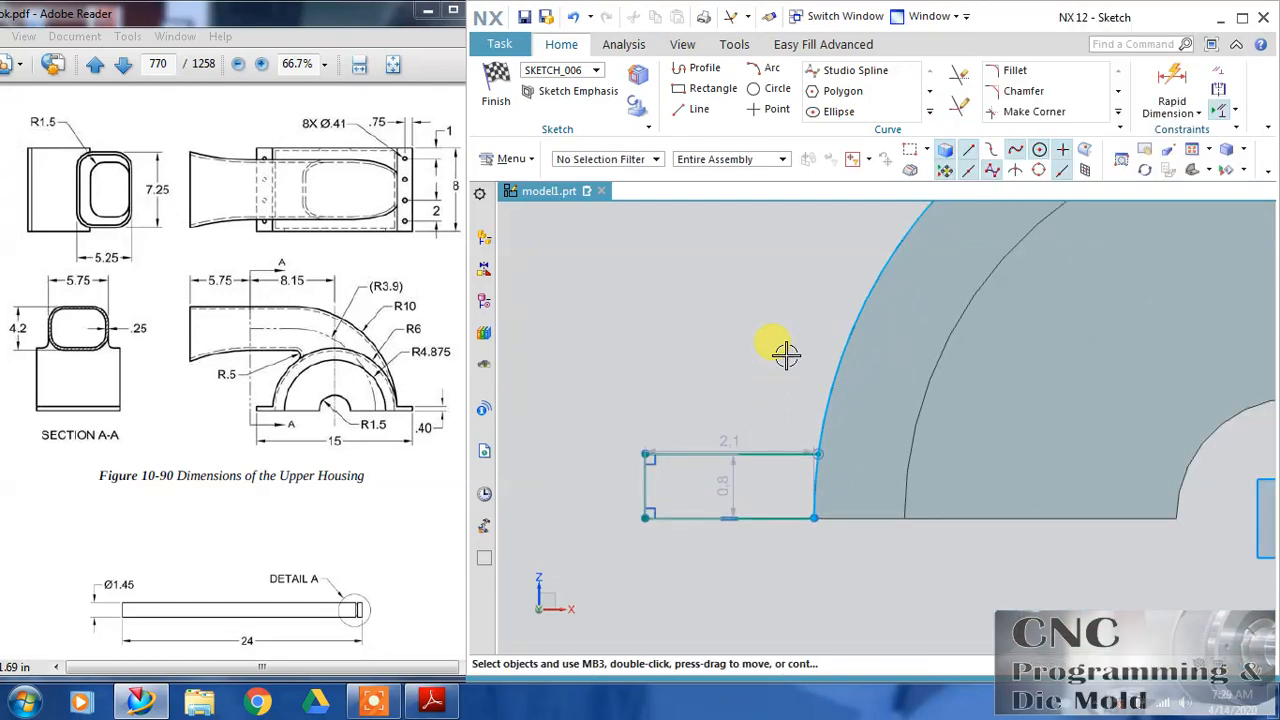
Step: Trim away the projected arc above the rectangle, keeping only the short piece that closes the profile
{"action": "left_click", "coordinate": [959, 75]}
{"action": "left_click", "coordinate": [866, 298]}
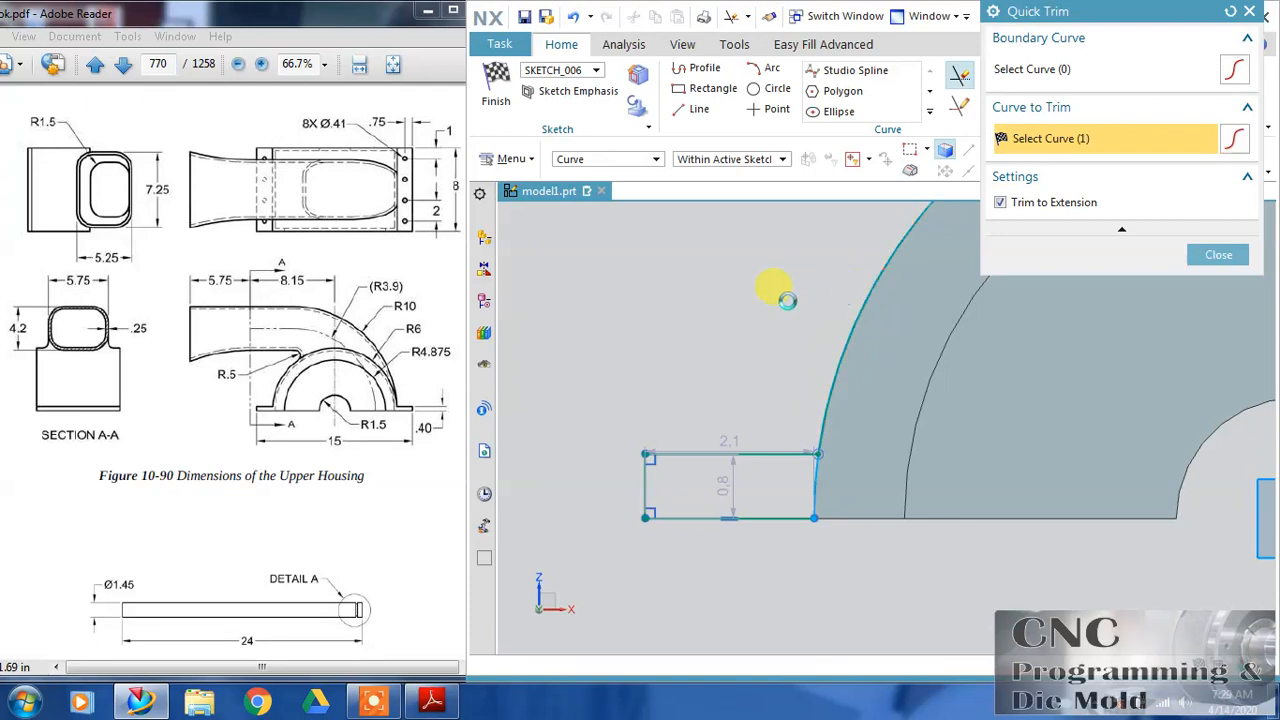
{"action": "scroll", "coordinate": [788, 300], "scroll_direction": "down", "scroll_amount": 1}
{"action": "left_click", "coordinate": [1217, 262]}
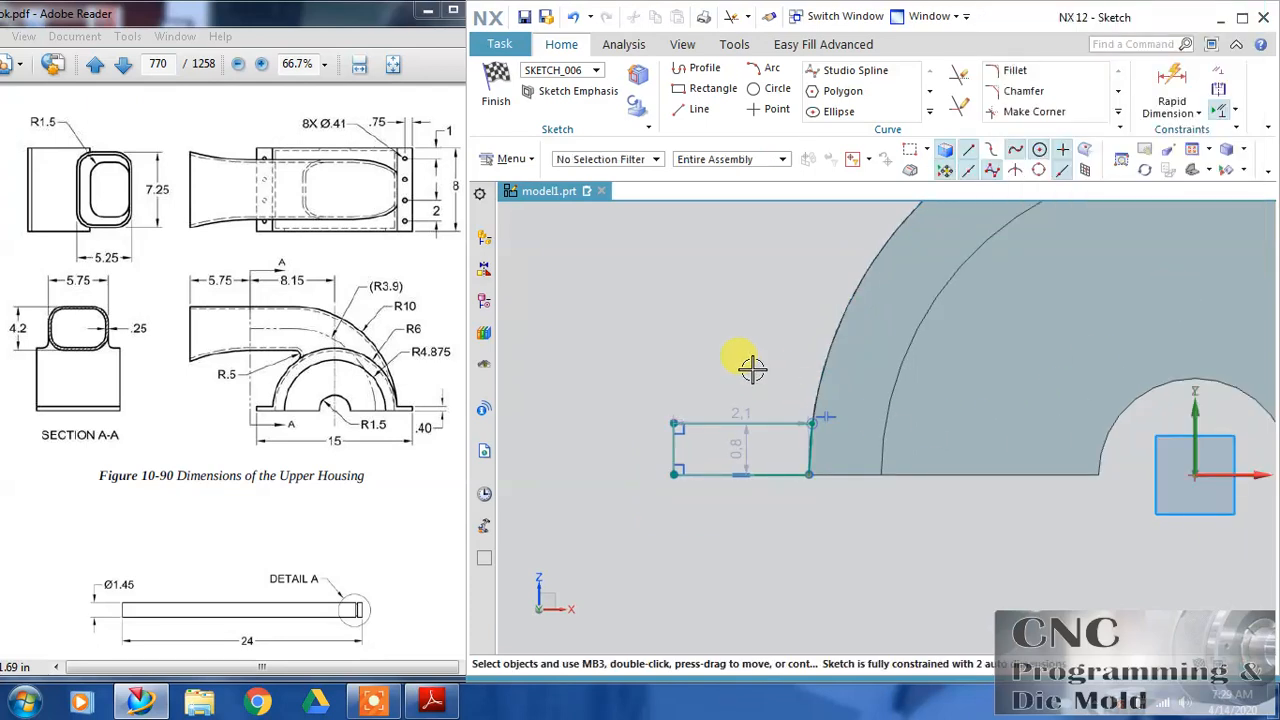
Step: Dimension the distance from the vertical axis to the rectangle's outer edge and set it to 7.5 mm
{"action": "scroll", "coordinate": [752, 368], "scroll_direction": "down", "scroll_amount": 1}
{"action": "left_click", "coordinate": [1172, 80]}
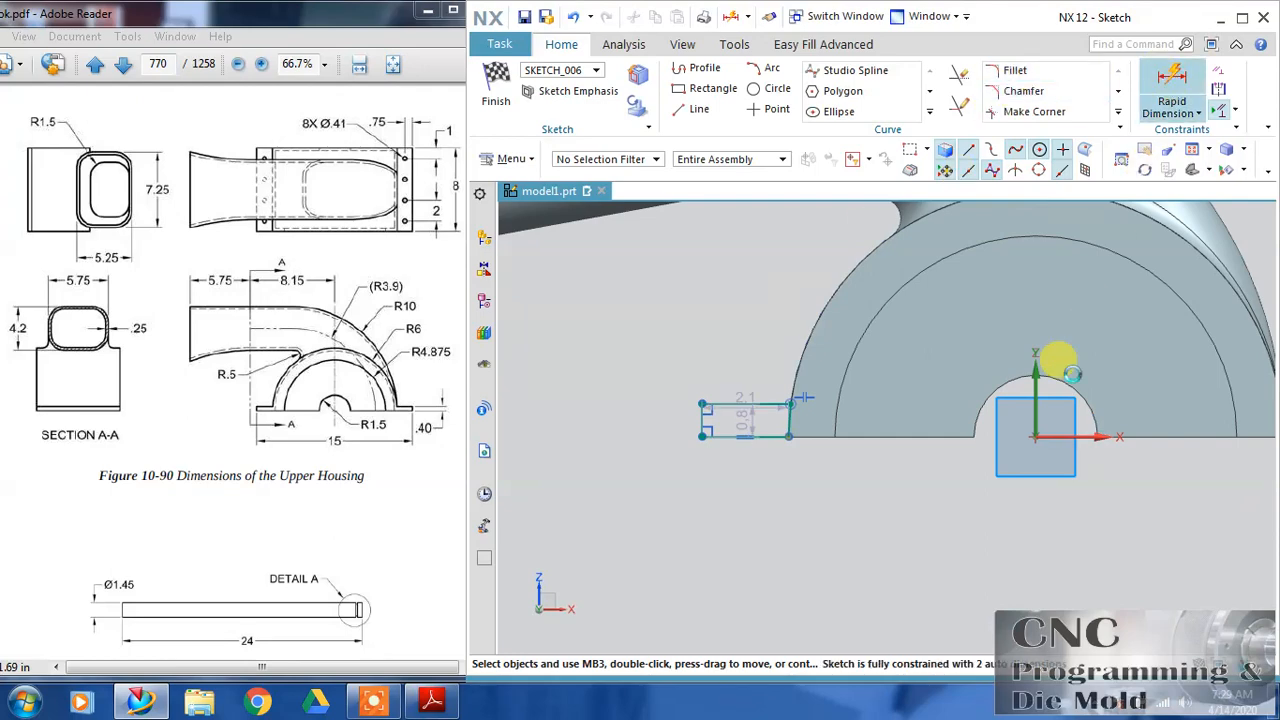
{"action": "mouse_move", "coordinate": [986, 505]}
{"action": "middle_mouse_down", "text": "shift"}
{"action": "mouse_move", "coordinate": [911, 543]}
{"action": "mouse_move", "coordinate": [843, 540]}
{"action": "middle_mouse_up", "text": "shift"}
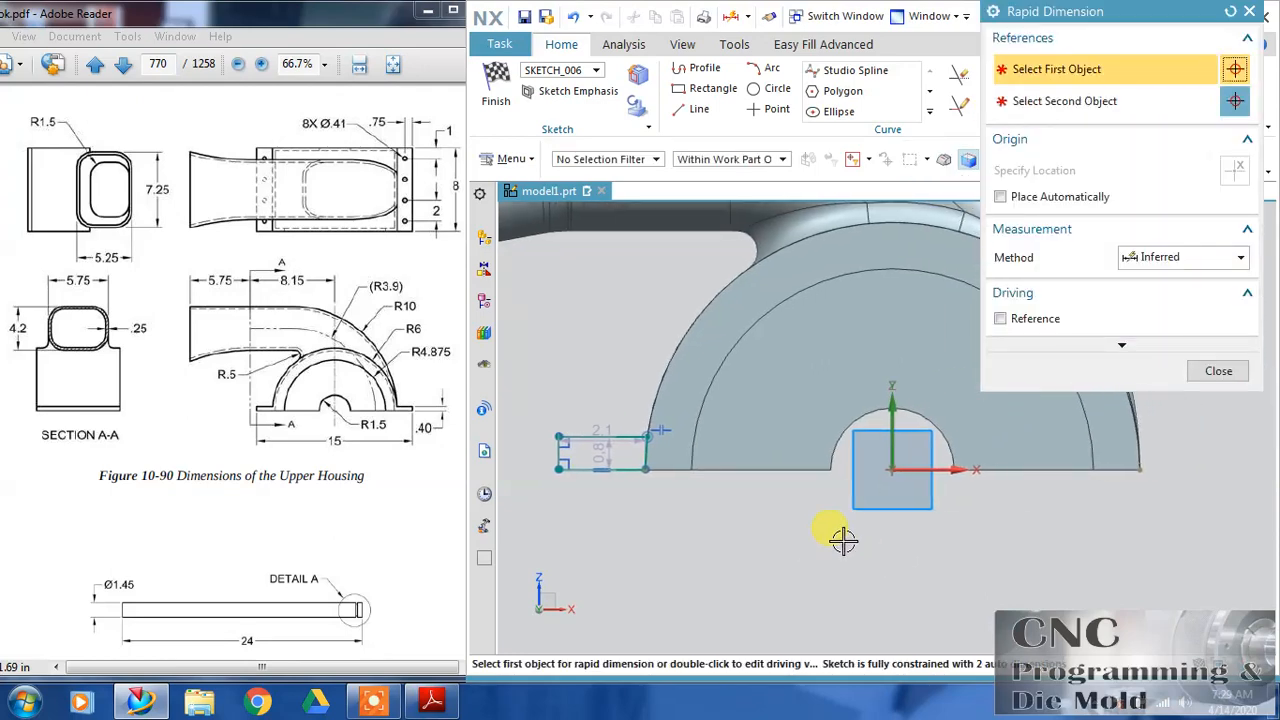
{"action": "left_click", "coordinate": [895, 425]}
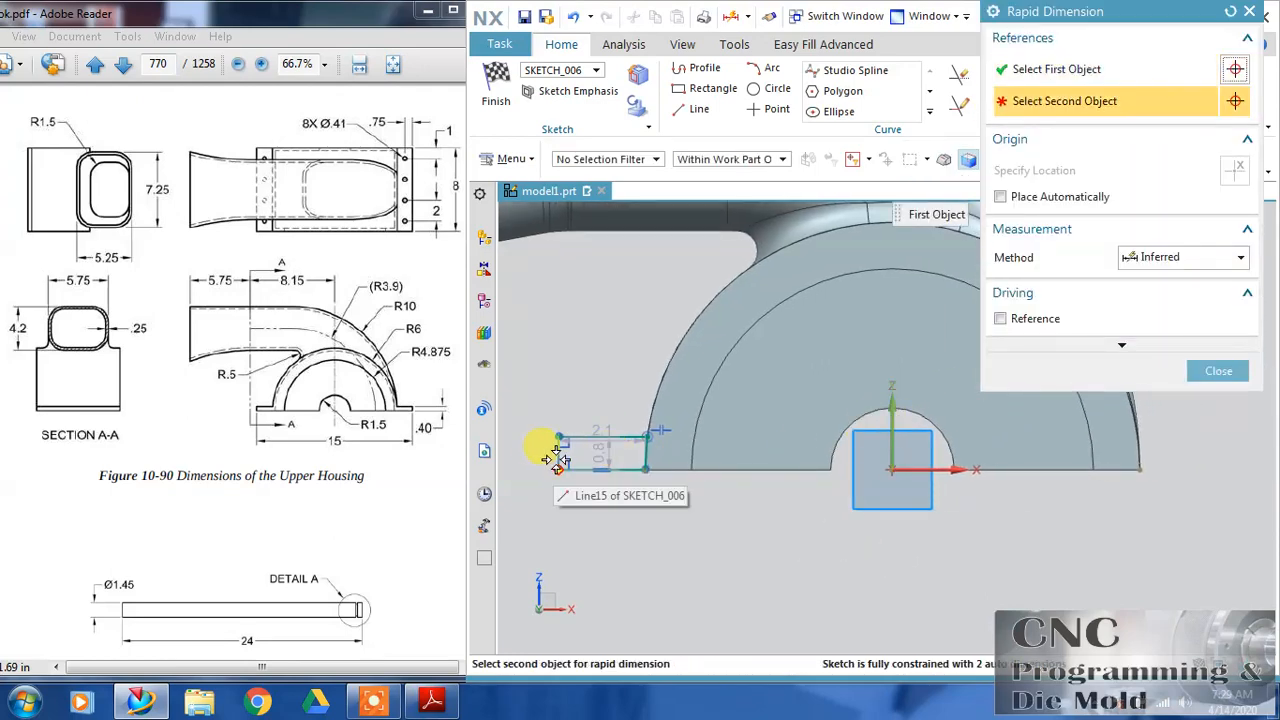
{"action": "left_click", "coordinate": [553, 456]}
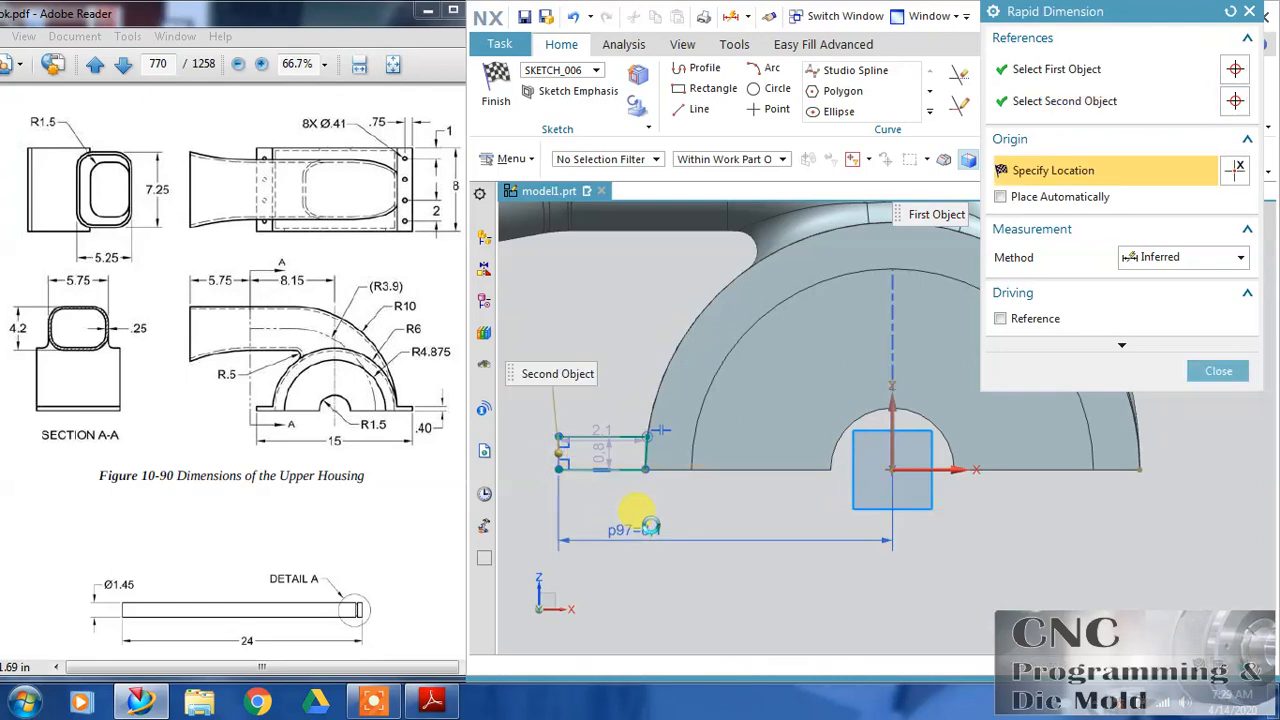
{"action": "left_click", "coordinate": [650, 524]}
{"action": "double_click", "coordinate": [650, 524]}
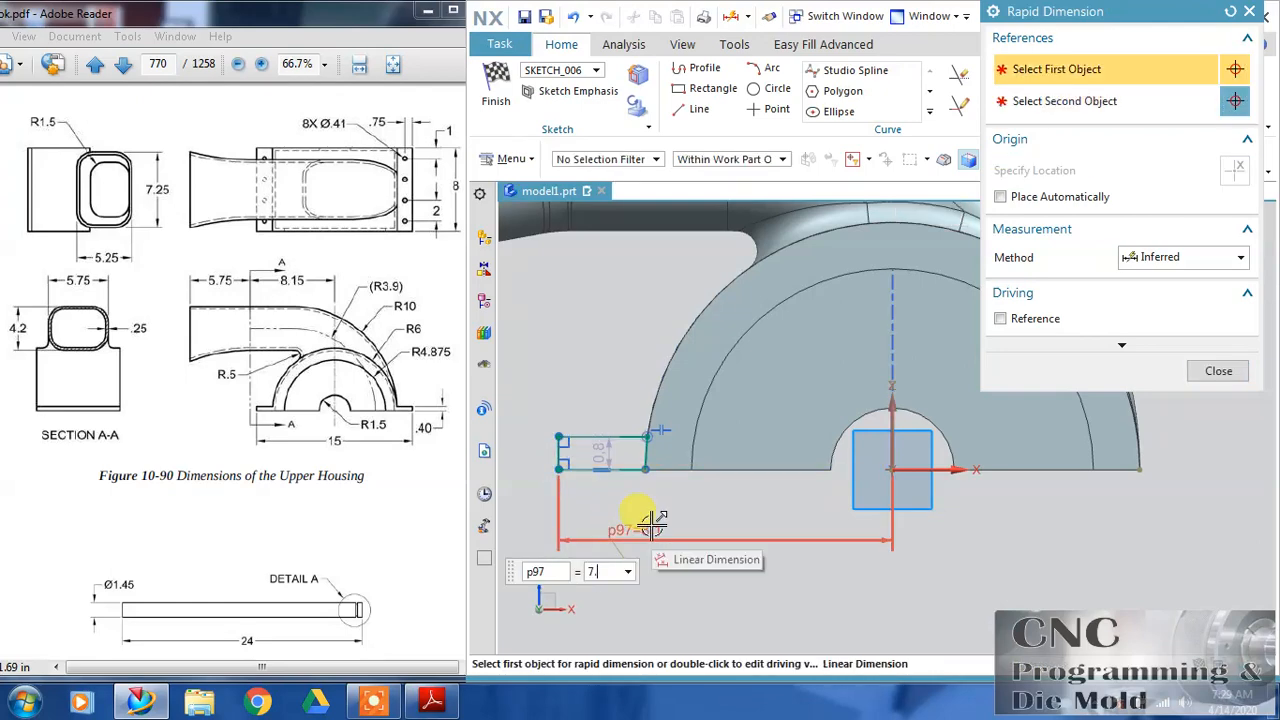
{"action": "type", "text": "7.5"}
{"action": "key", "text": "Return"}
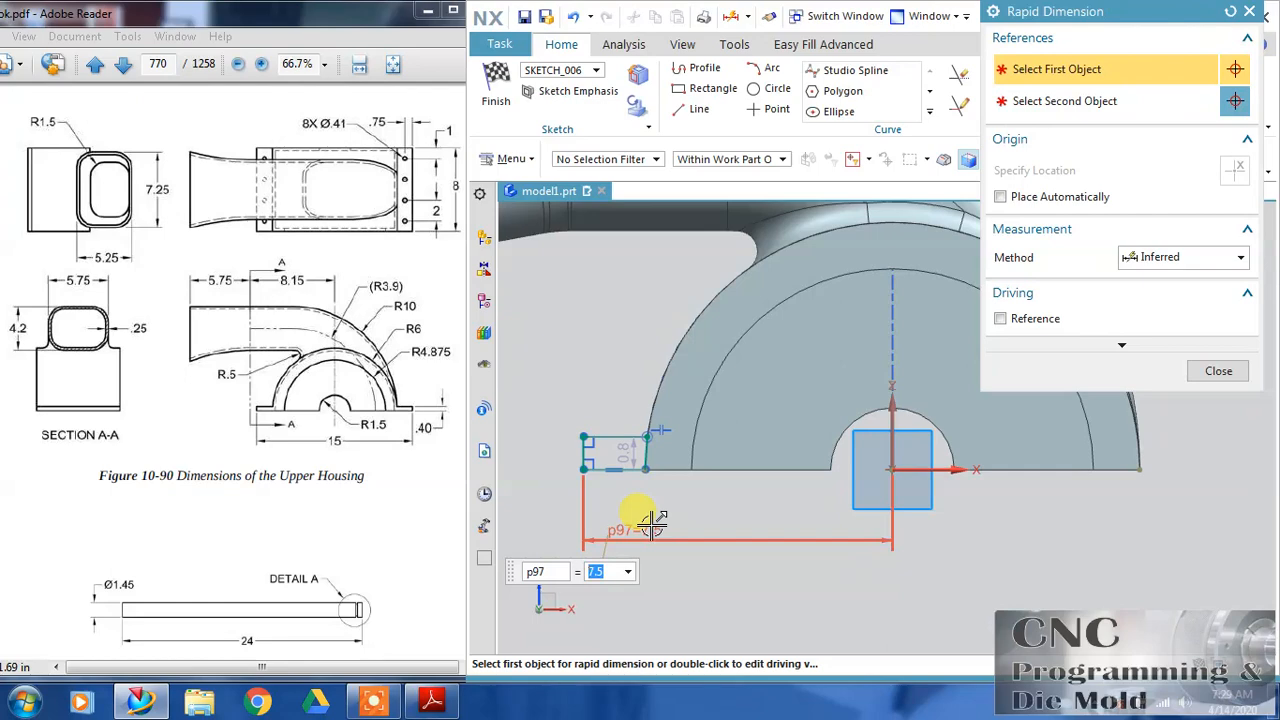
{"action": "left_click", "coordinate": [628, 526]}
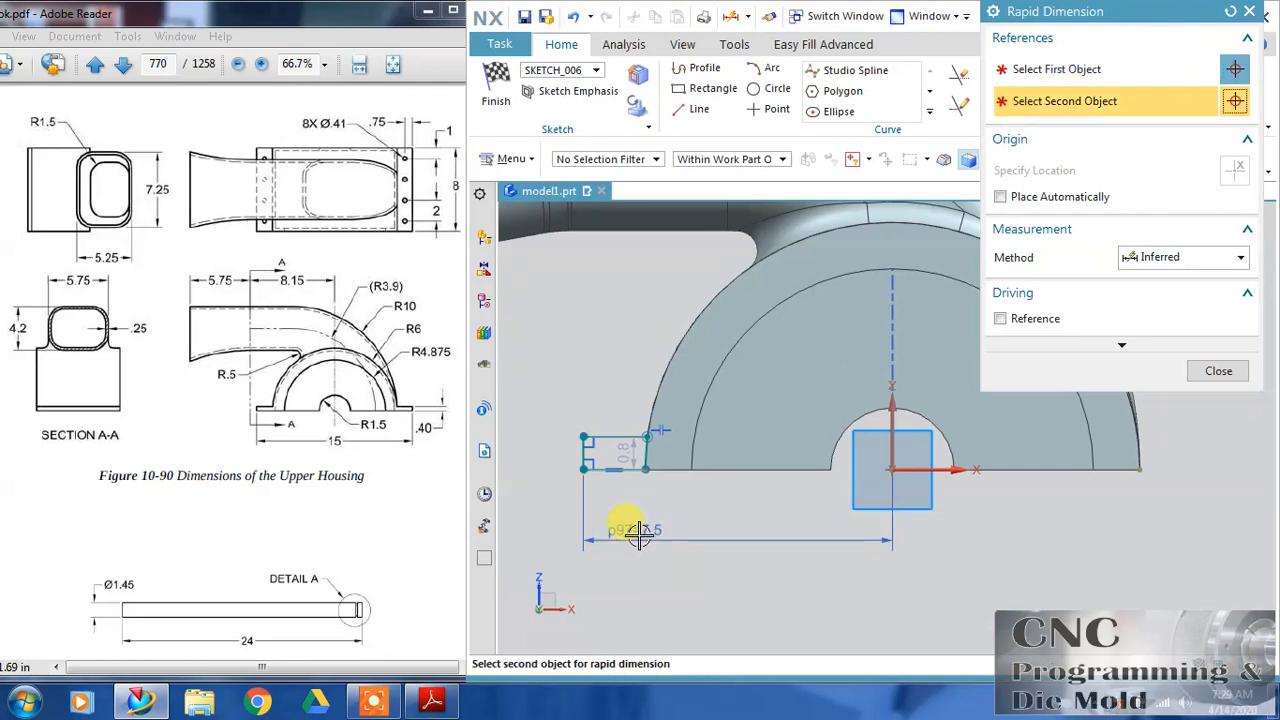
Step: Set the flange profile's height to 0.4 mm and finish the sketch
{"action": "left_click", "coordinate": [631, 447]}
{"action": "type", "text": ".4"}
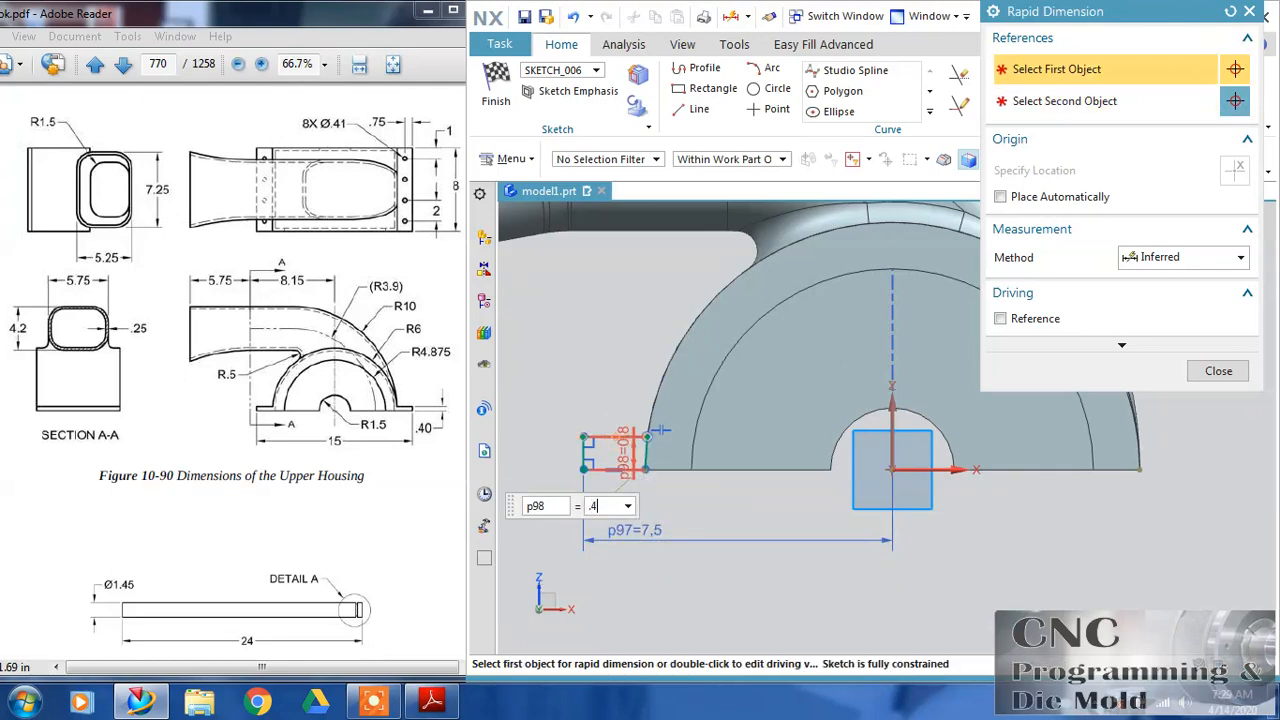
{"action": "key", "text": "Return"}
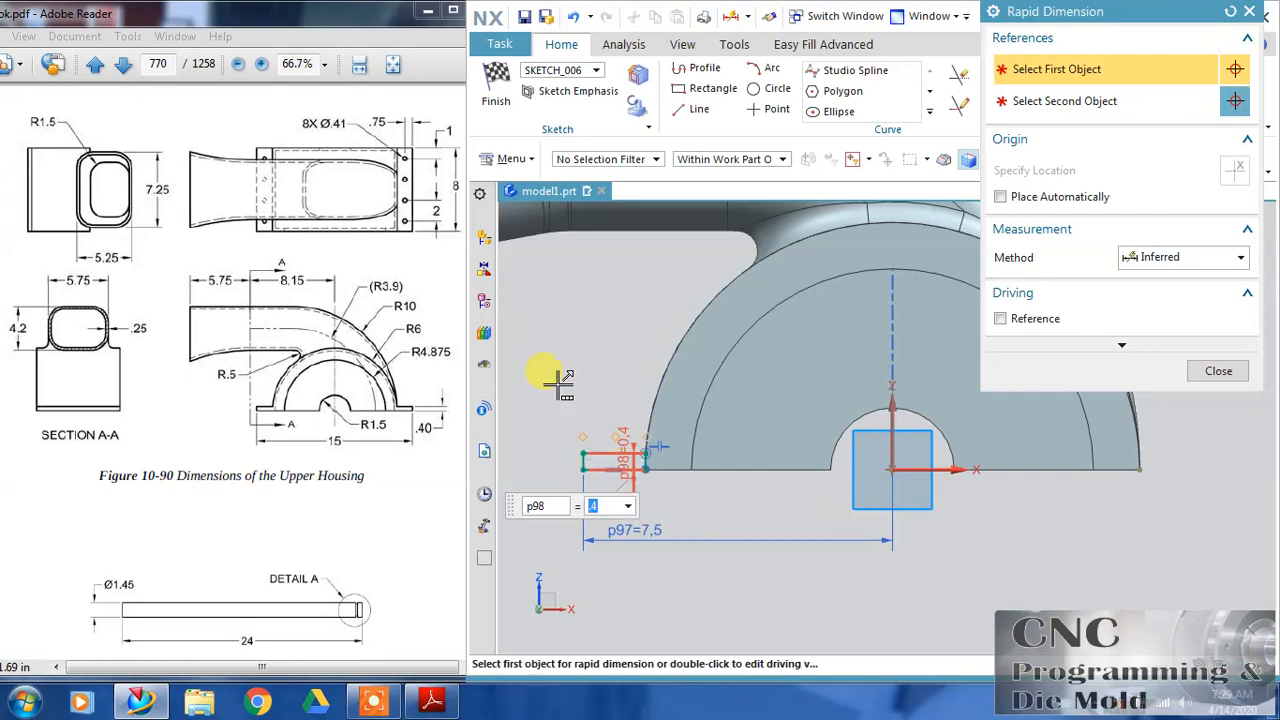
{"action": "left_click", "coordinate": [496, 85]}
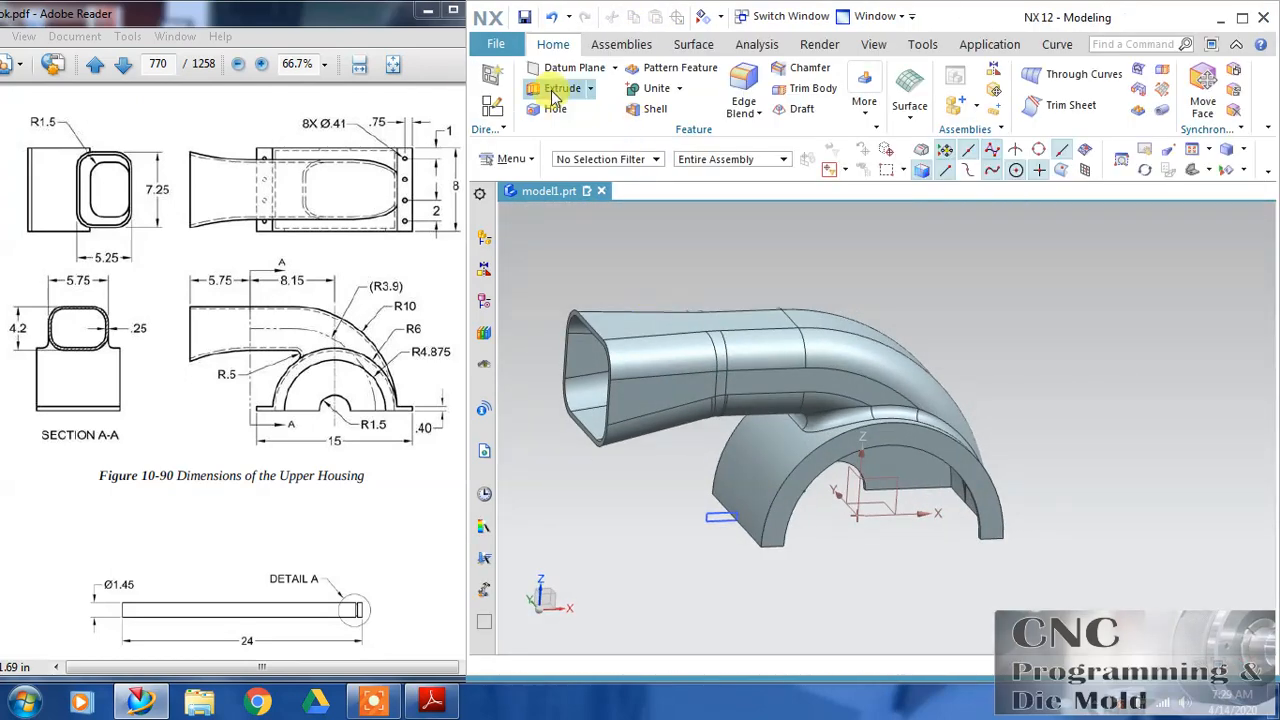
Step: Extrude the flange profile symmetrically by 4 mm to each side, uniting it with the housing body
{"action": "left_click", "coordinate": [556, 88]}
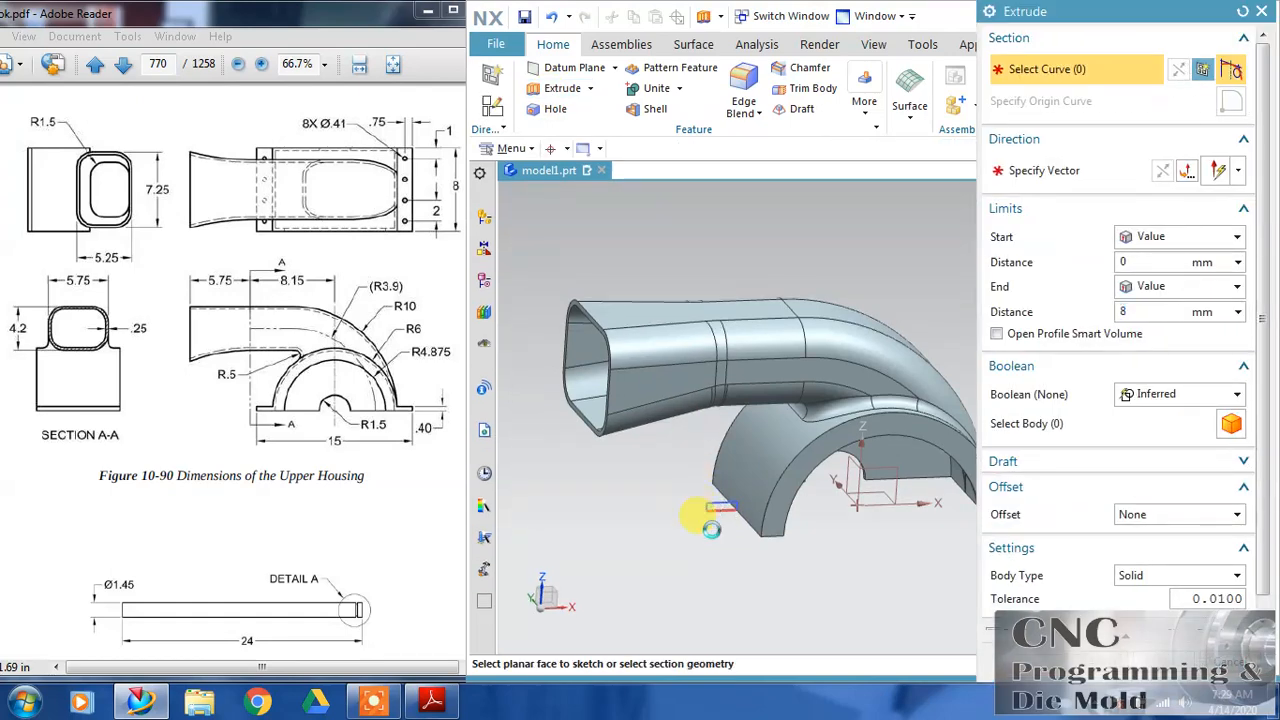
{"action": "left_click", "coordinate": [708, 520]}
{"action": "left_click", "coordinate": [1175, 240]}
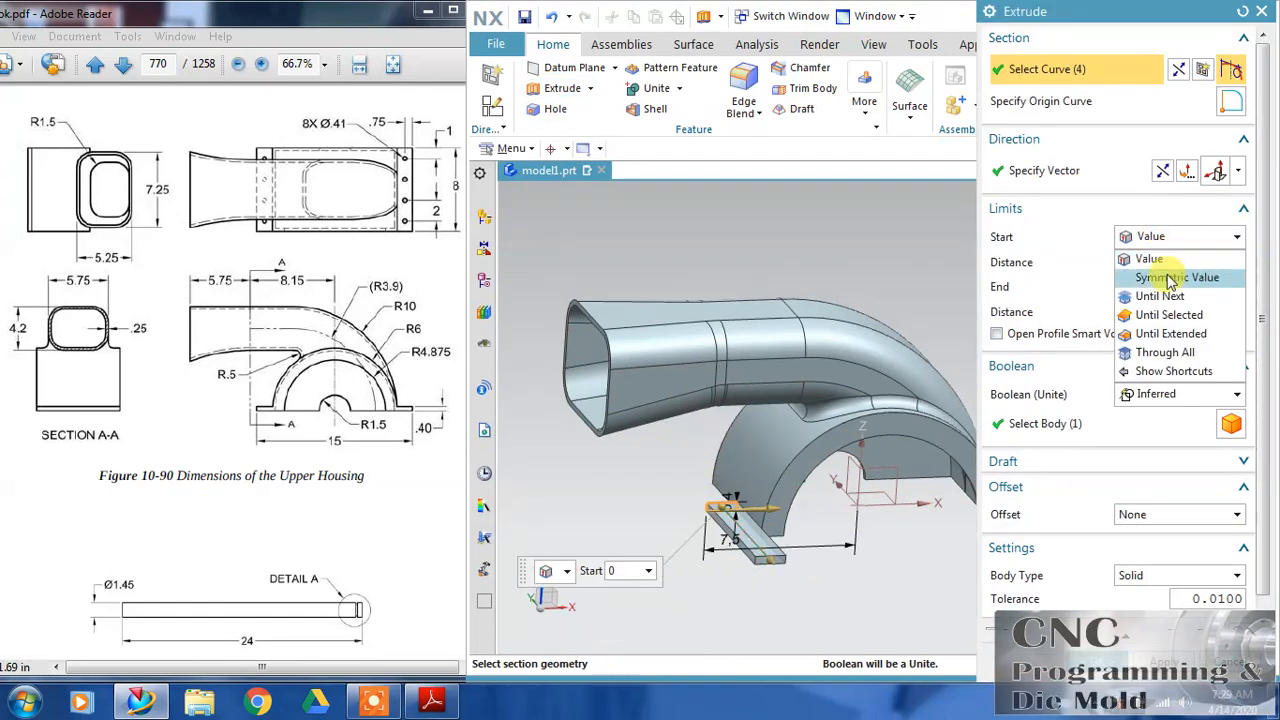
{"action": "left_click", "coordinate": [1172, 279]}
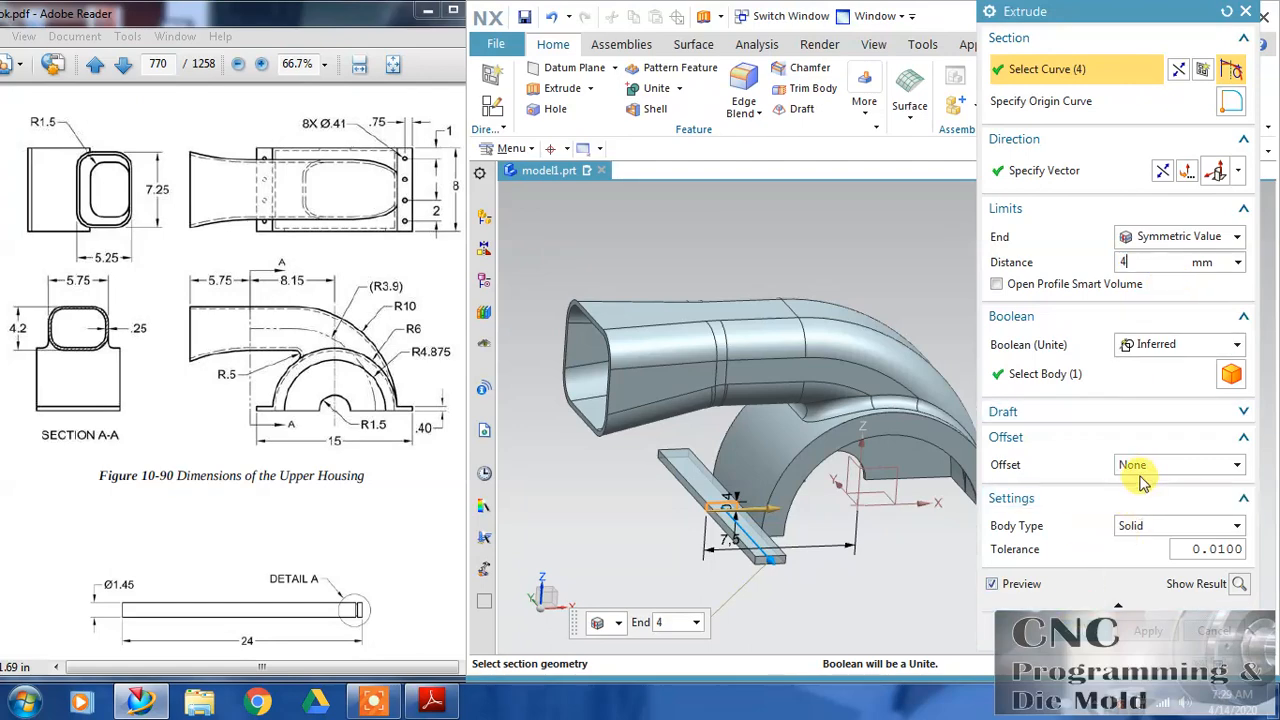
{"action": "left_click", "coordinate": [1070, 631]}
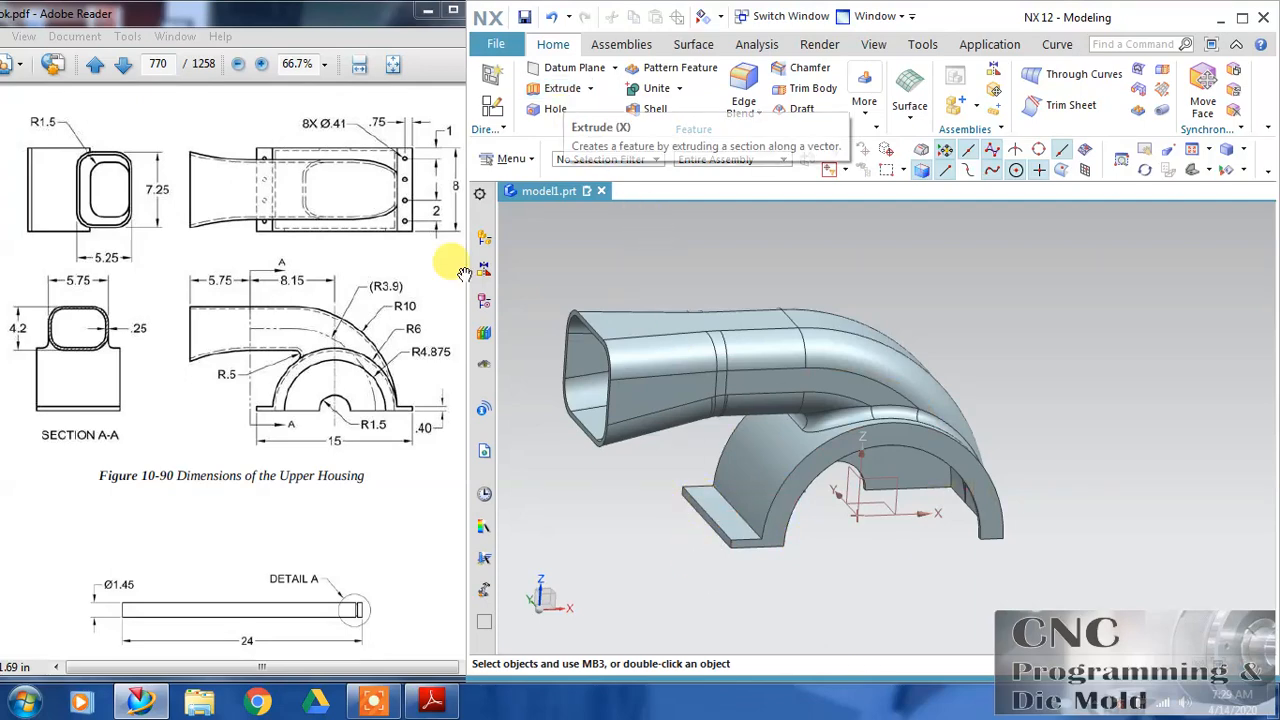
Step: Start a sketch on the flange's top face, oriented along X, and draw a circle about 0.56 mm in diameter near the flange's front end
{"action": "left_click", "coordinate": [484, 300]}
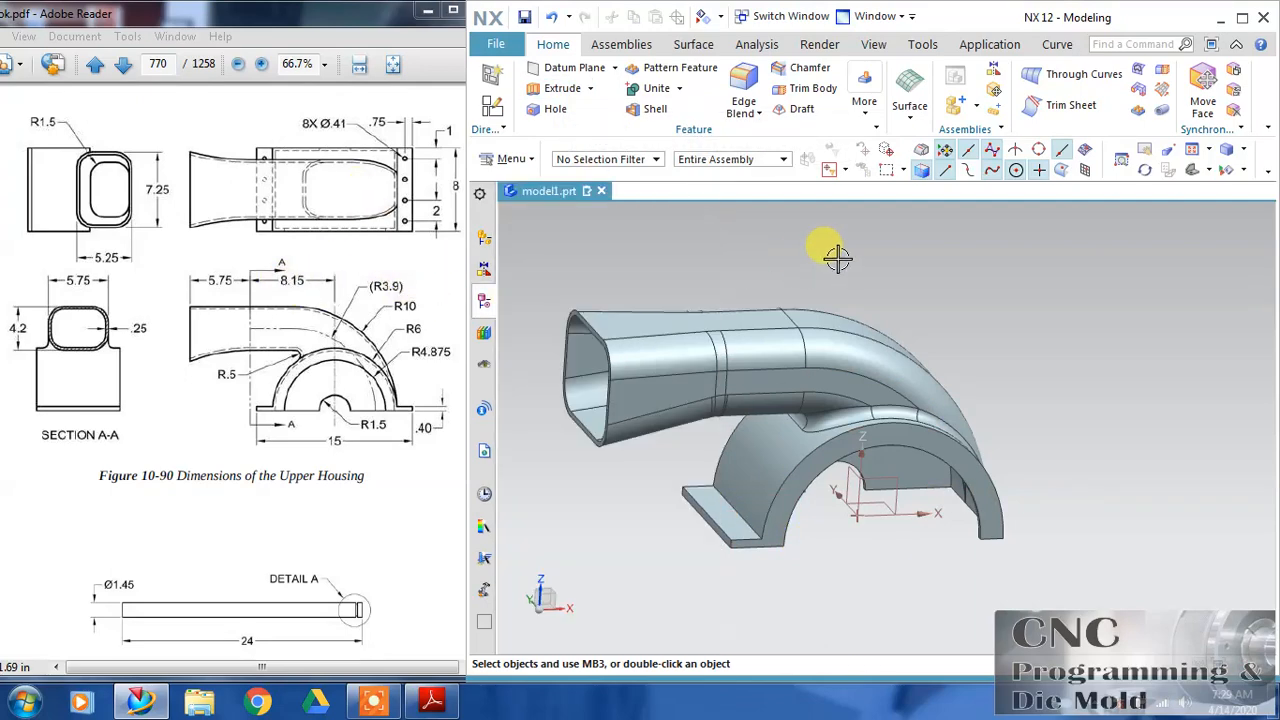
{"action": "left_click", "coordinate": [497, 107]}
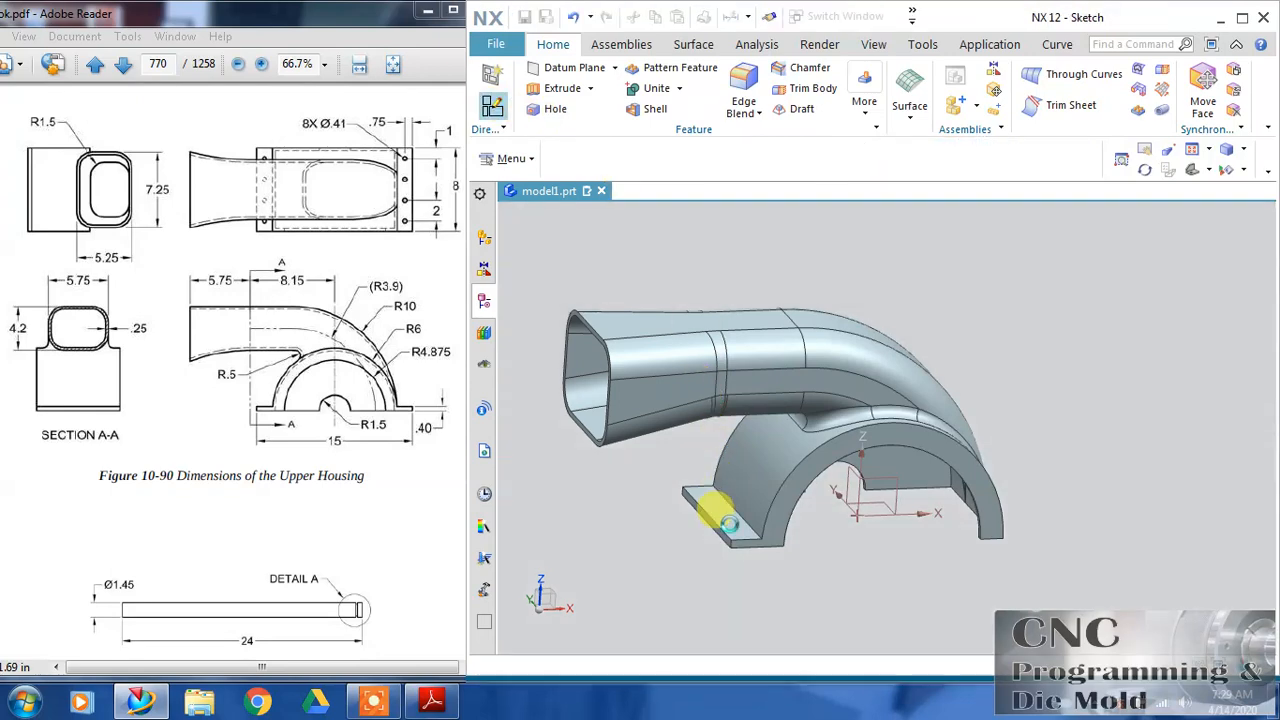
{"action": "left_click", "coordinate": [729, 524]}
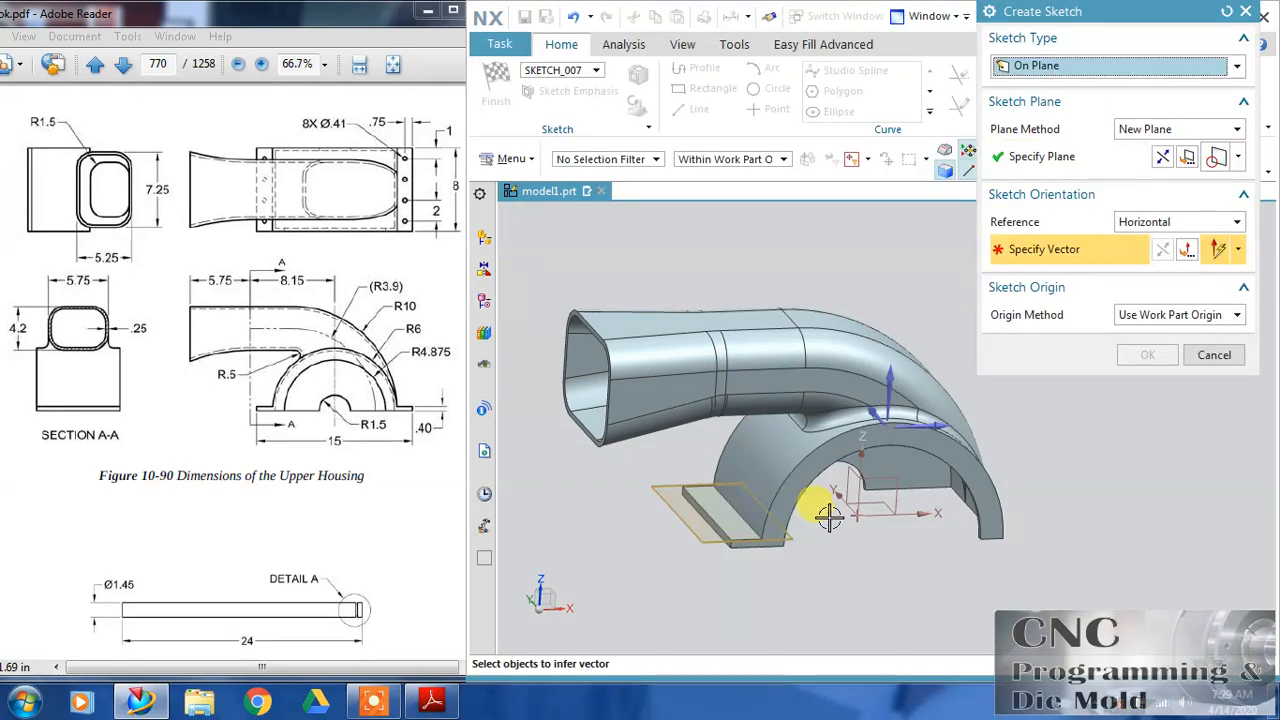
{"action": "left_click", "coordinate": [924, 428]}
{"action": "left_click", "coordinate": [1145, 355]}
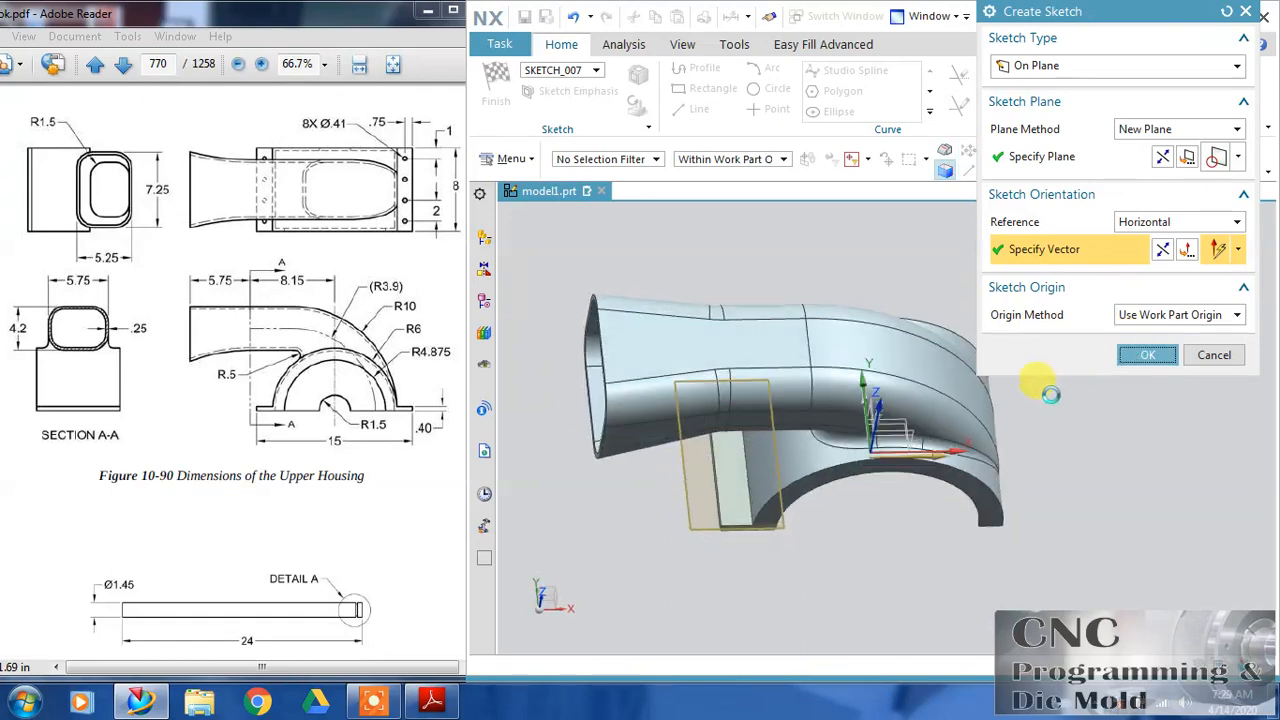
{"action": "left_click", "coordinate": [778, 89]}
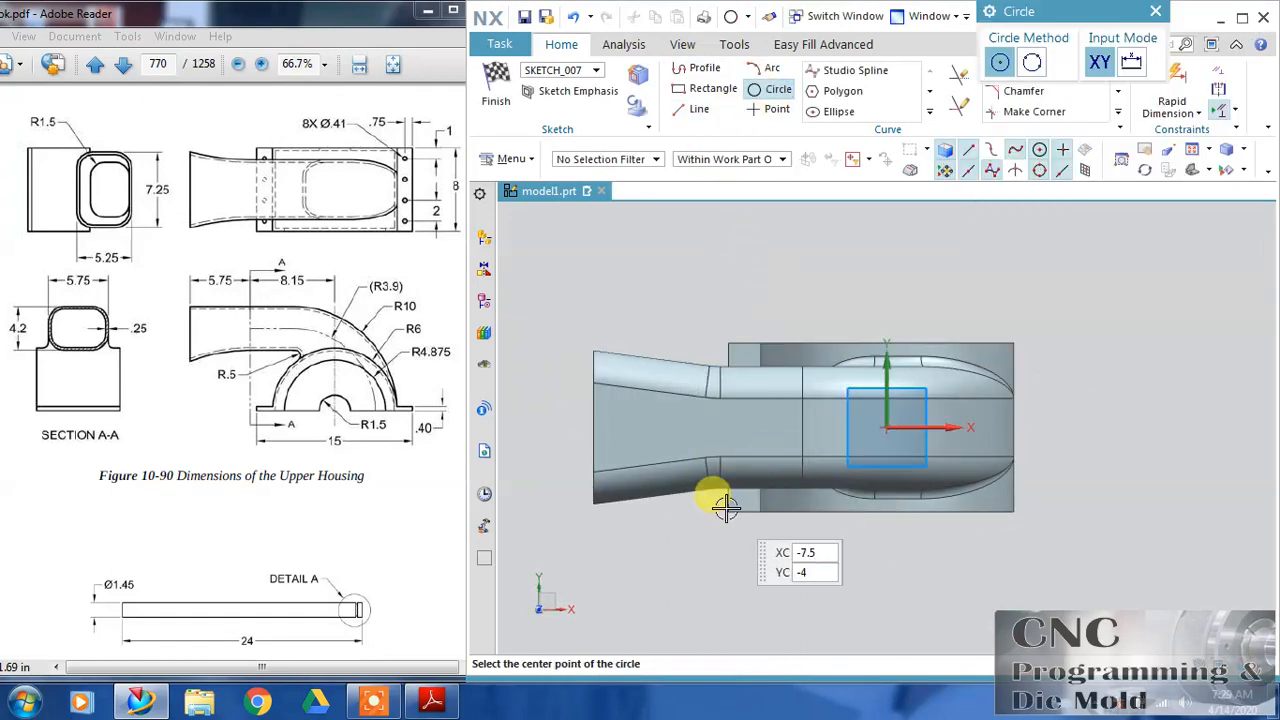
{"action": "scroll", "coordinate": [745, 490], "scroll_direction": "down", "scroll_amount": 5}
{"action": "left_click", "coordinate": [737, 500]}
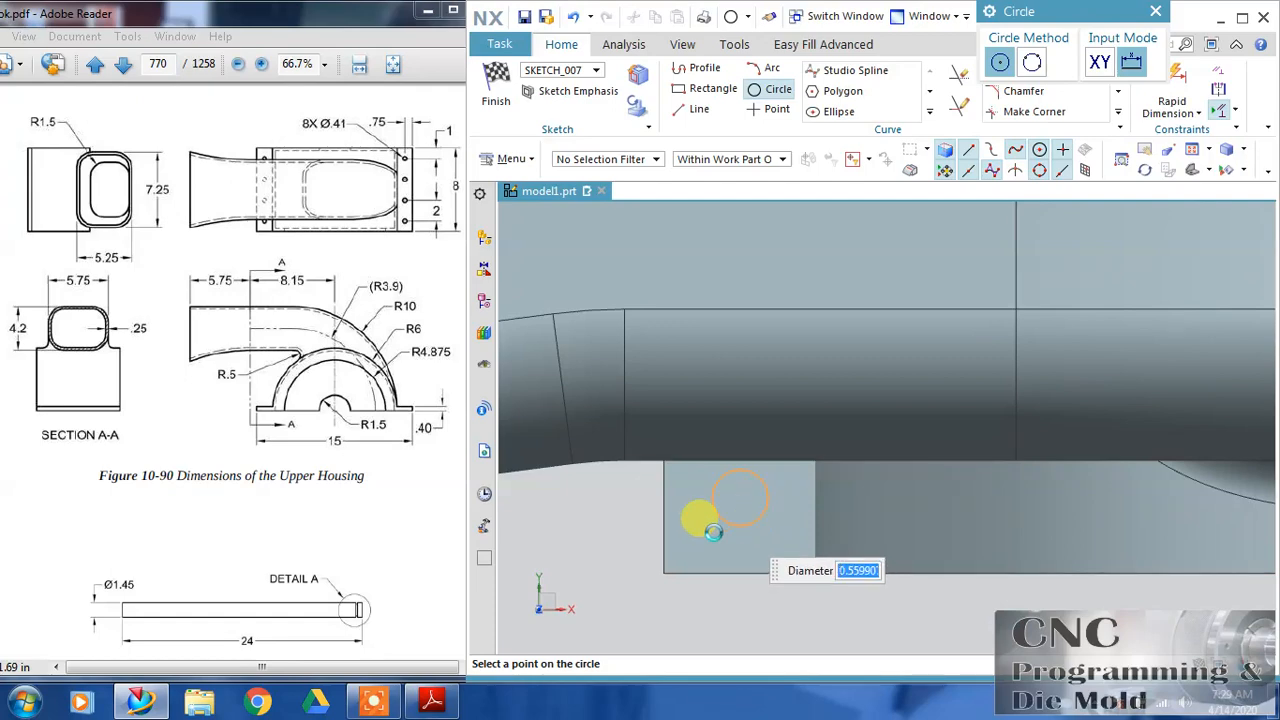
{"action": "left_click", "coordinate": [713, 532]}
{"action": "key", "text": "Escape"}
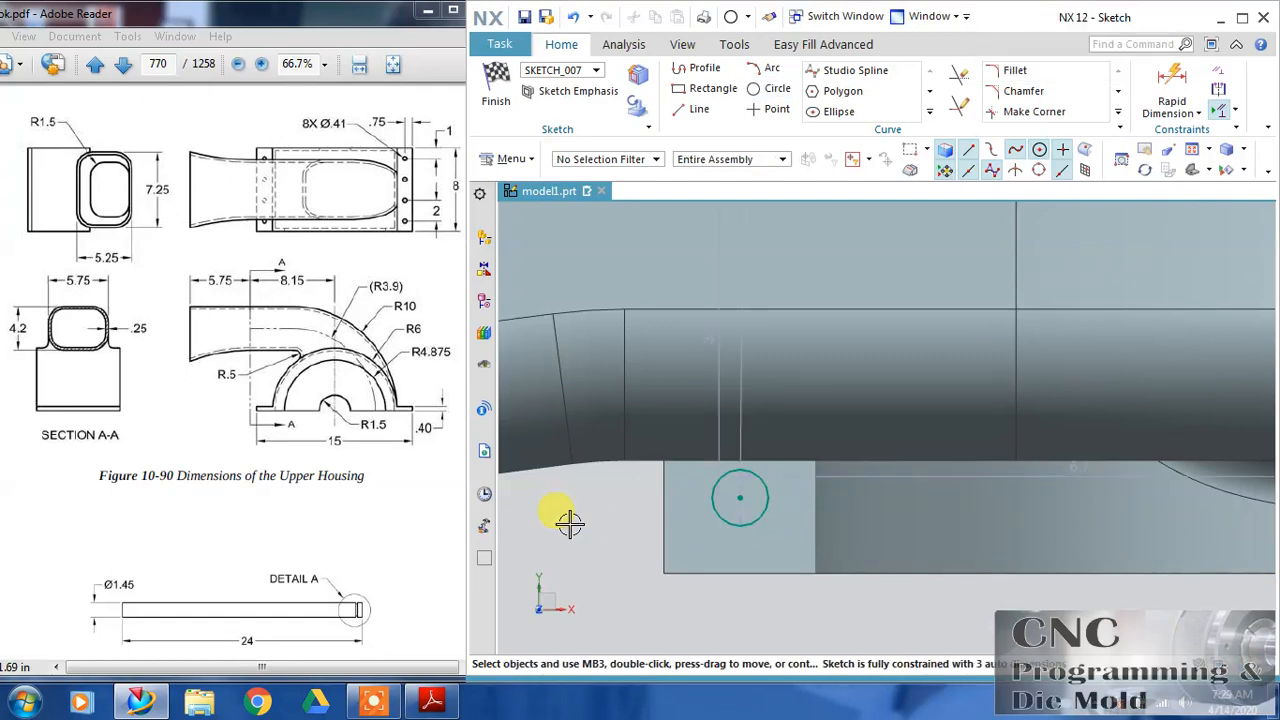
Step: Move the circle's diameter dimension clear of the flange and set the diameter to 0.41 mm
{"action": "left_click", "coordinate": [740, 498]}
{"action": "left_click_drag", "start_coordinate": [741, 424], "coordinate": [628, 550]}
{"action": "double_click", "coordinate": [634, 540]}
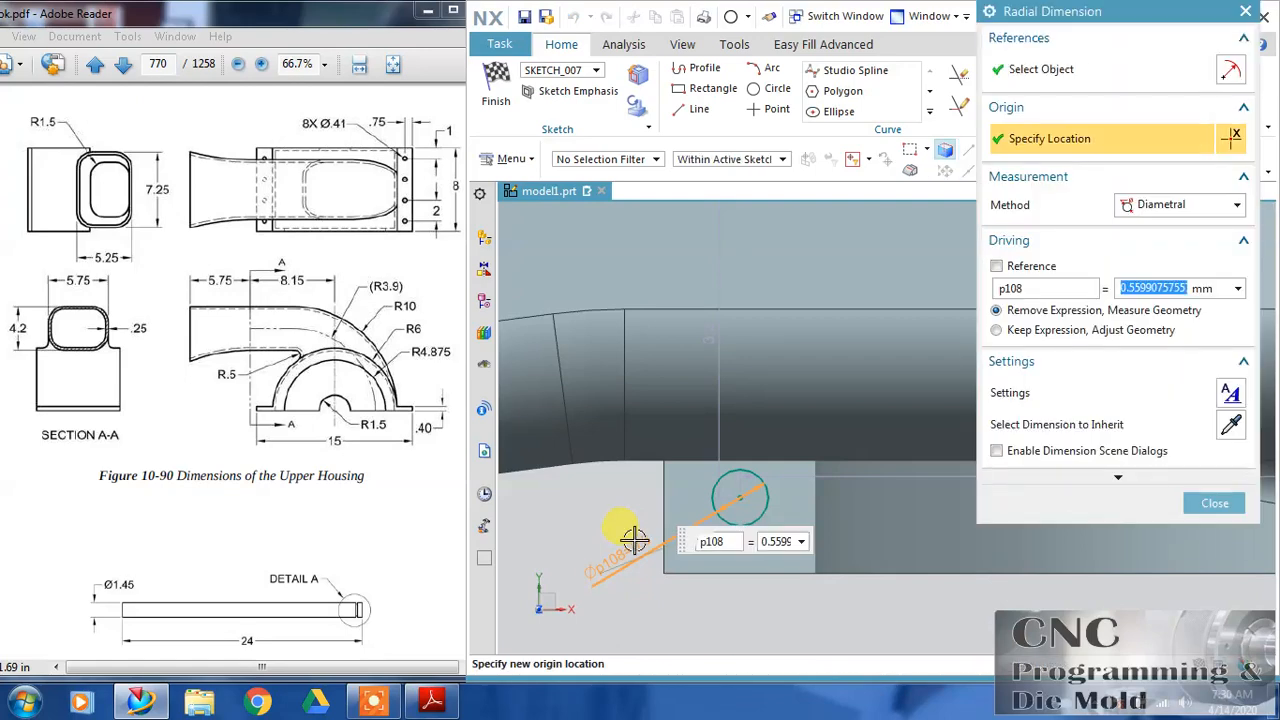
{"action": "type", "text": ".41"}
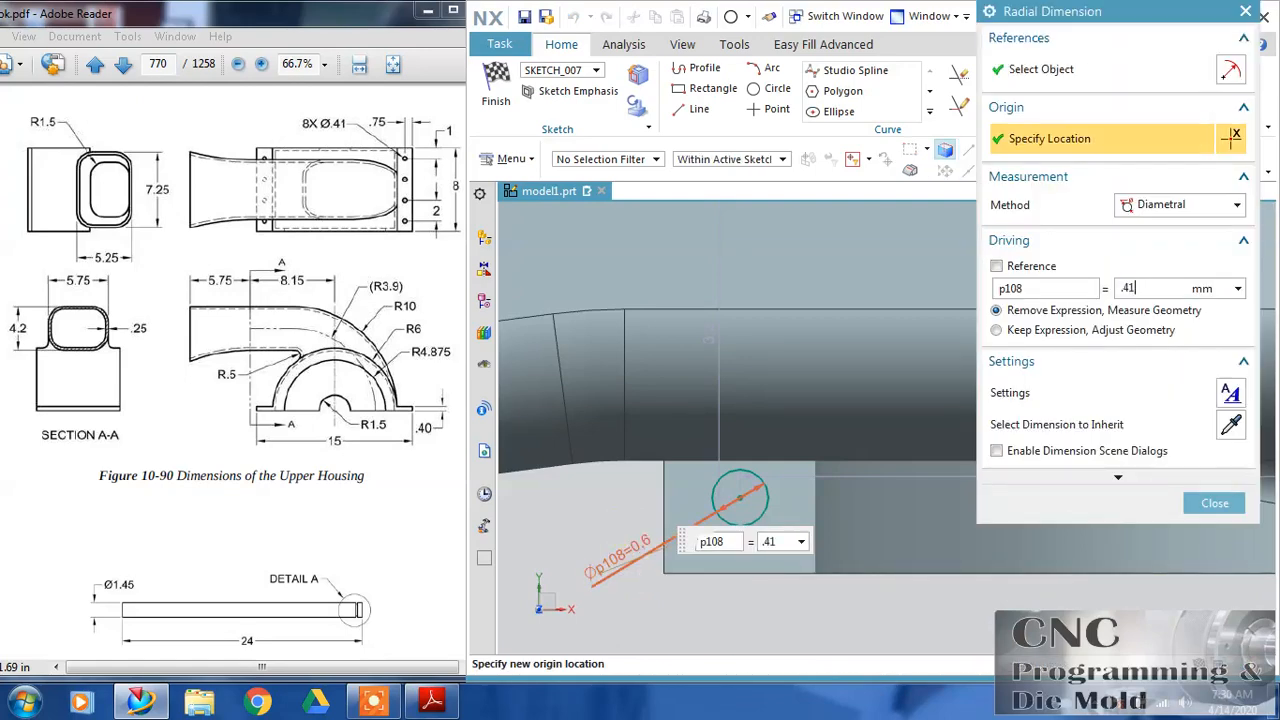
{"action": "key", "text": "Return"}
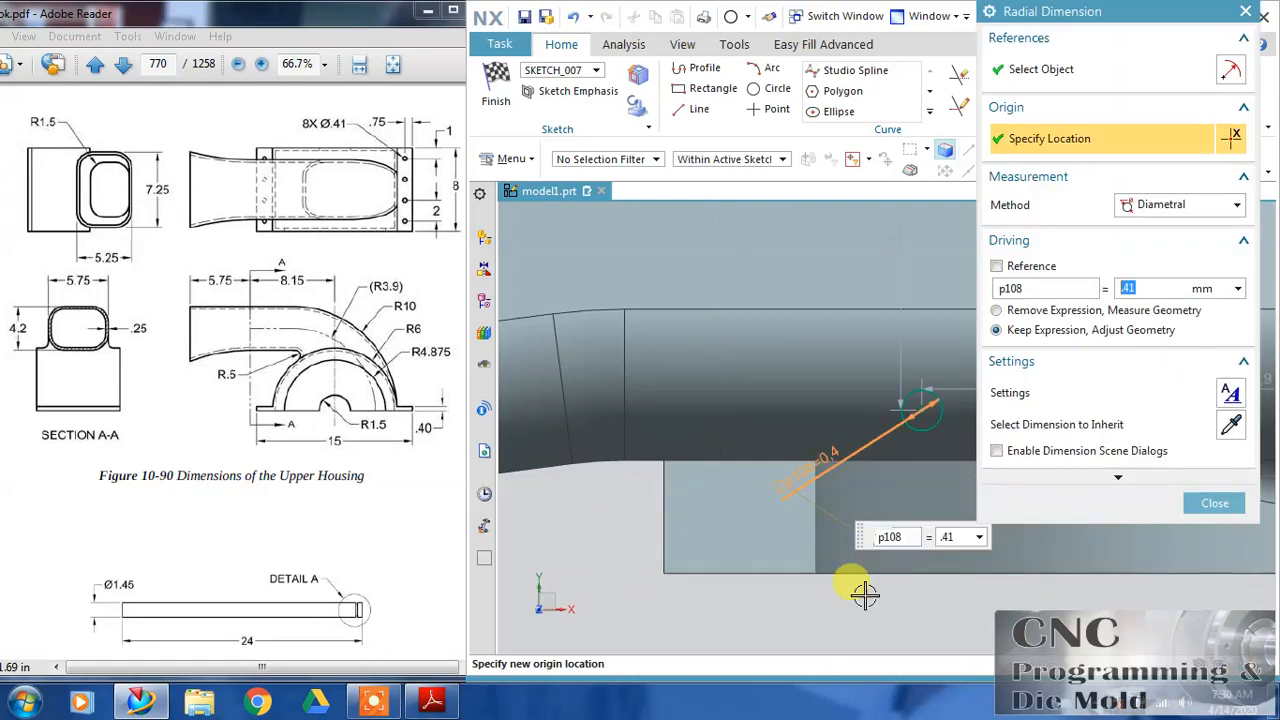
{"action": "left_click", "coordinate": [1212, 500]}
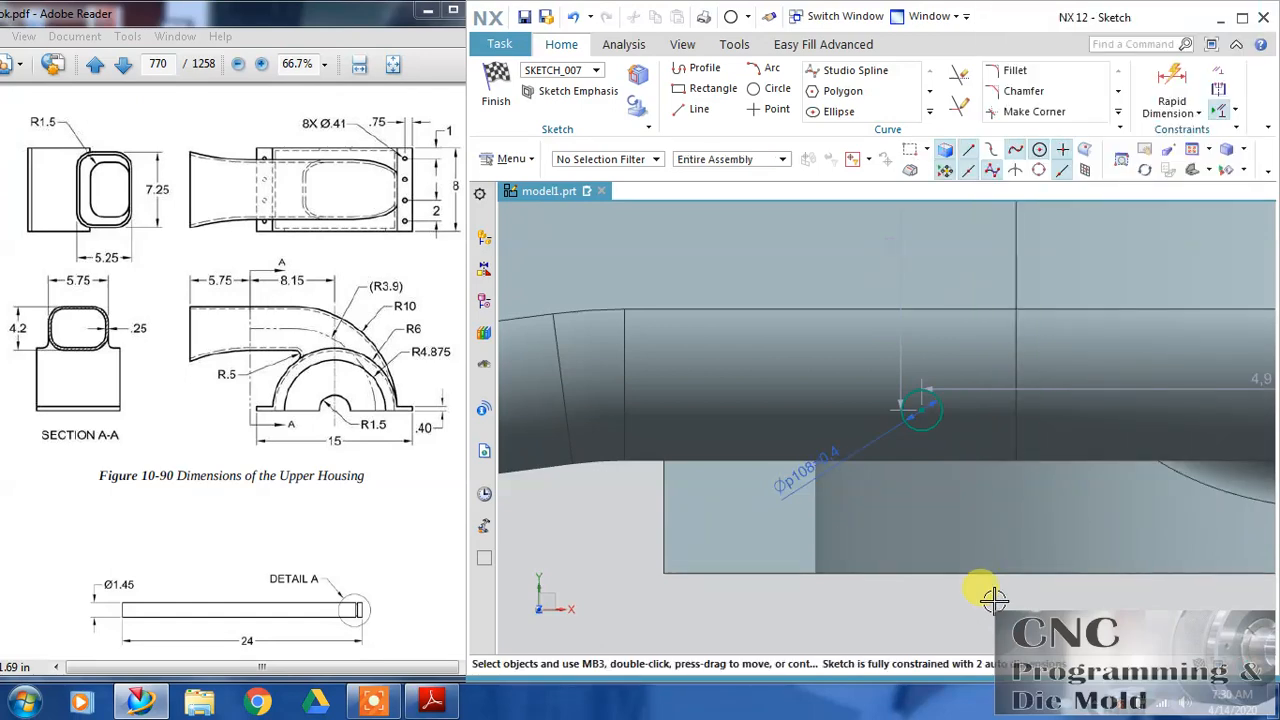
Step: Dimension the distance from the circle's center to the flange's short front edge and set it to 1 mm
{"action": "left_click", "coordinate": [1172, 82]}
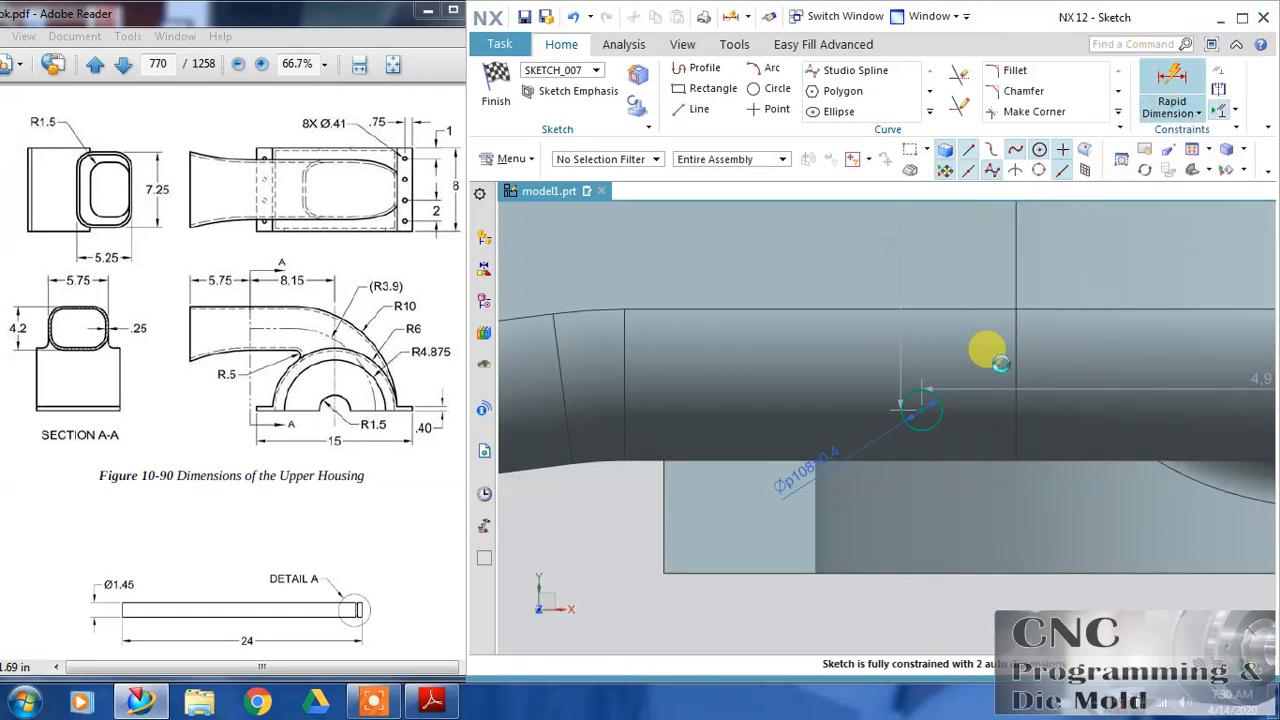
{"action": "left_click", "coordinate": [920, 408]}
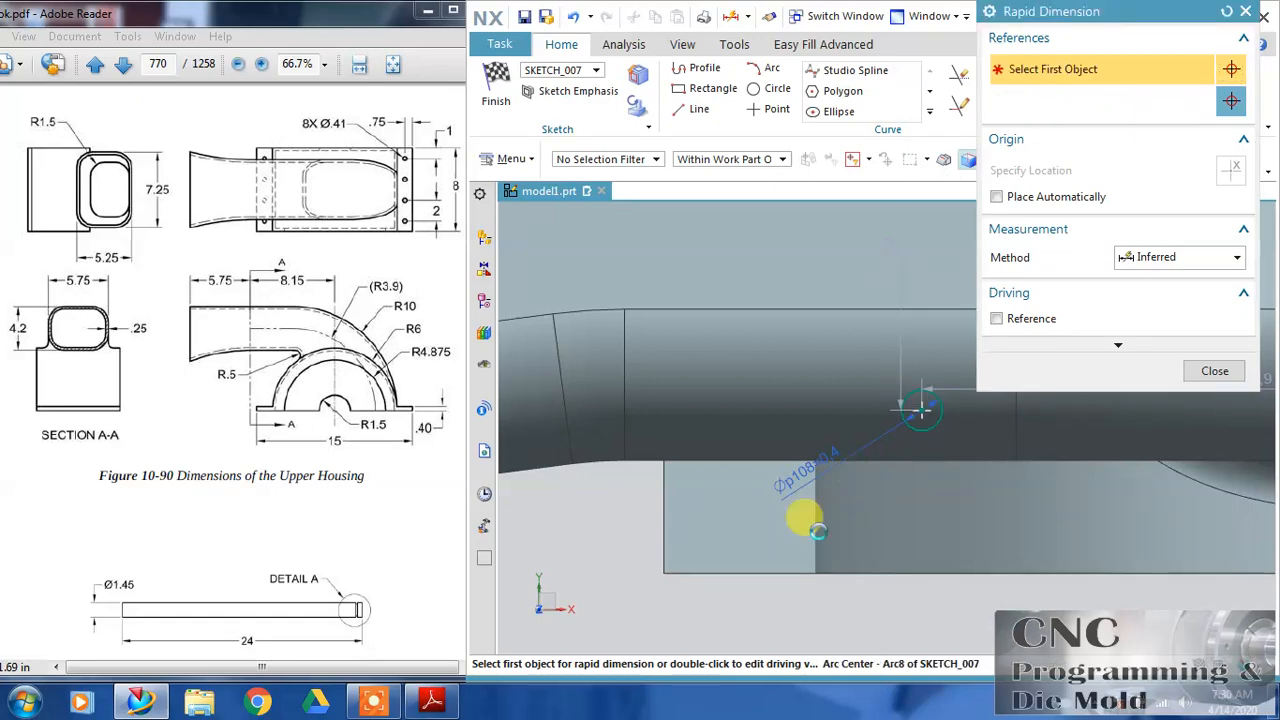
{"action": "left_click", "coordinate": [781, 570]}
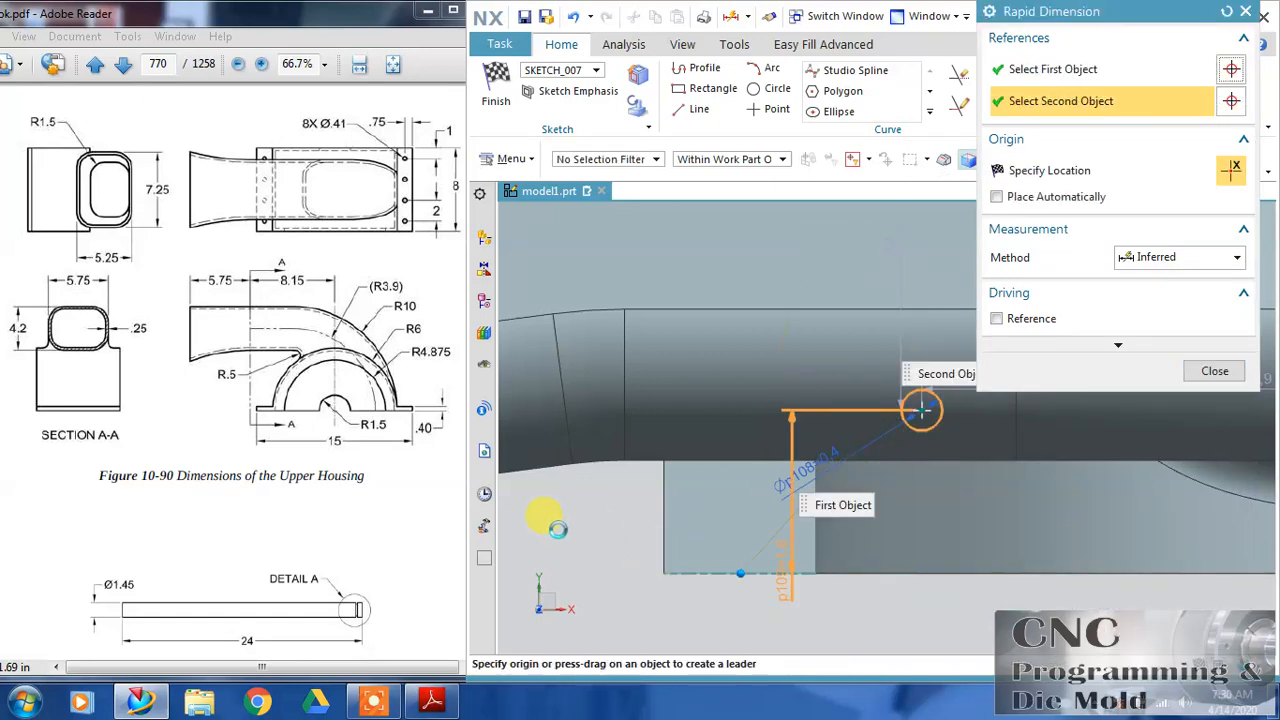
{"action": "left_click", "coordinate": [572, 537]}
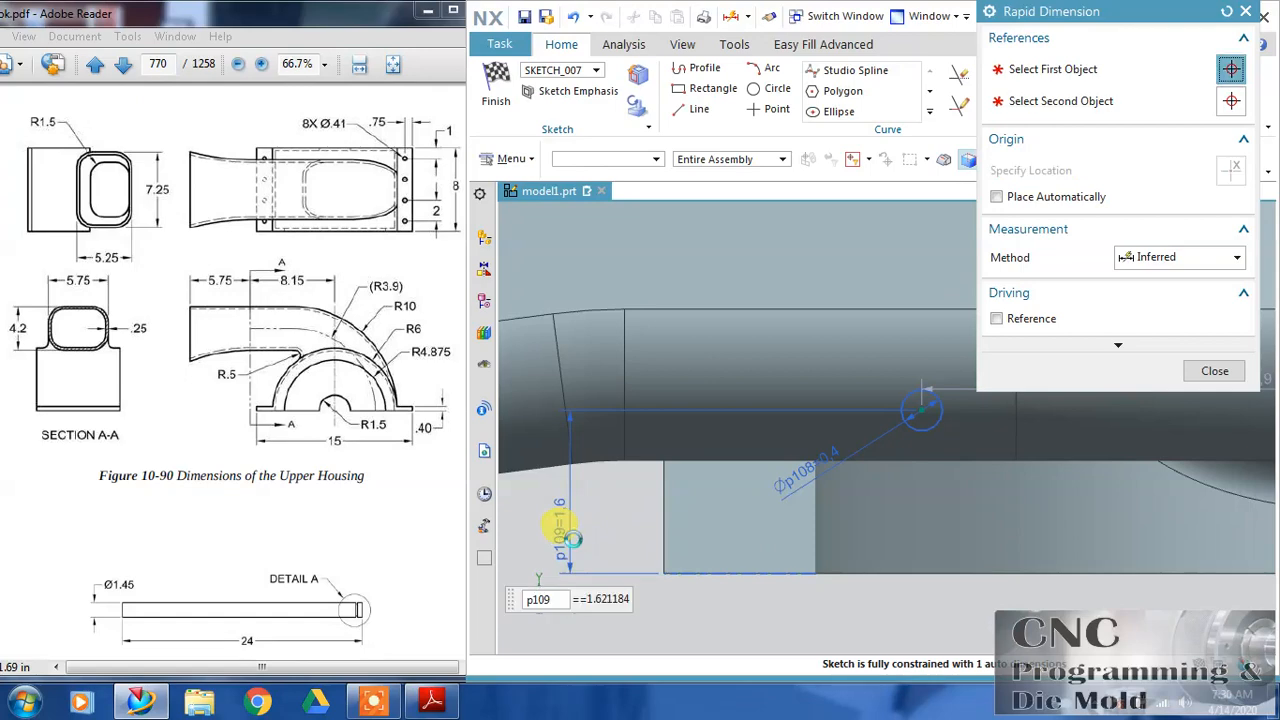
{"action": "type", "text": "1"}
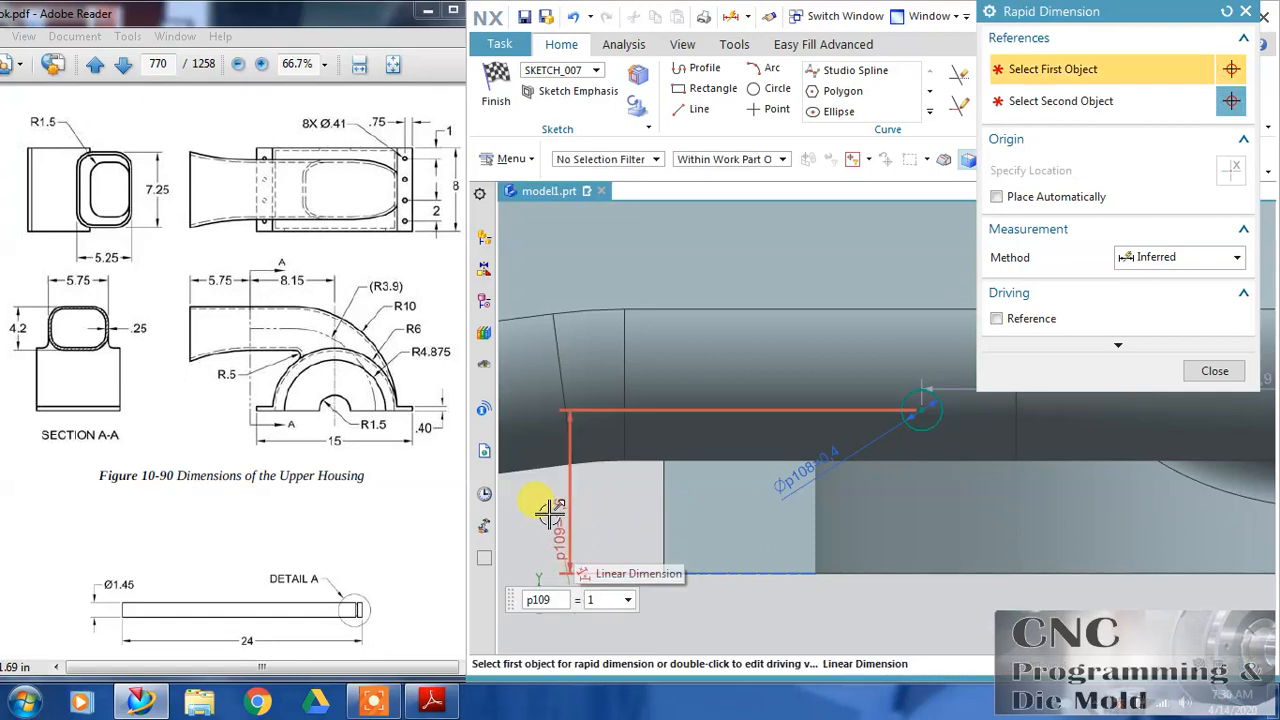
{"action": "key", "text": "Return"}
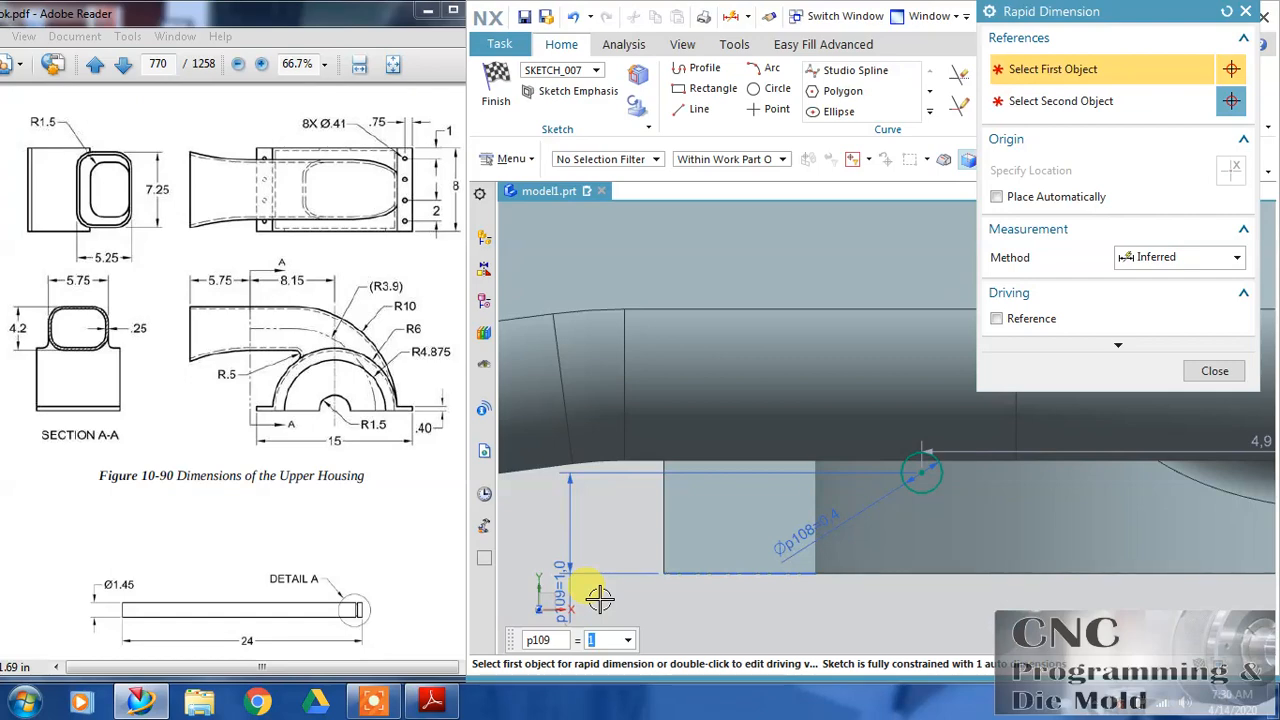
Step: Set the distance from the flange's outer long edge to the circle's center to 0.75 mm and finish the sketch
{"action": "left_click", "coordinate": [664, 510]}
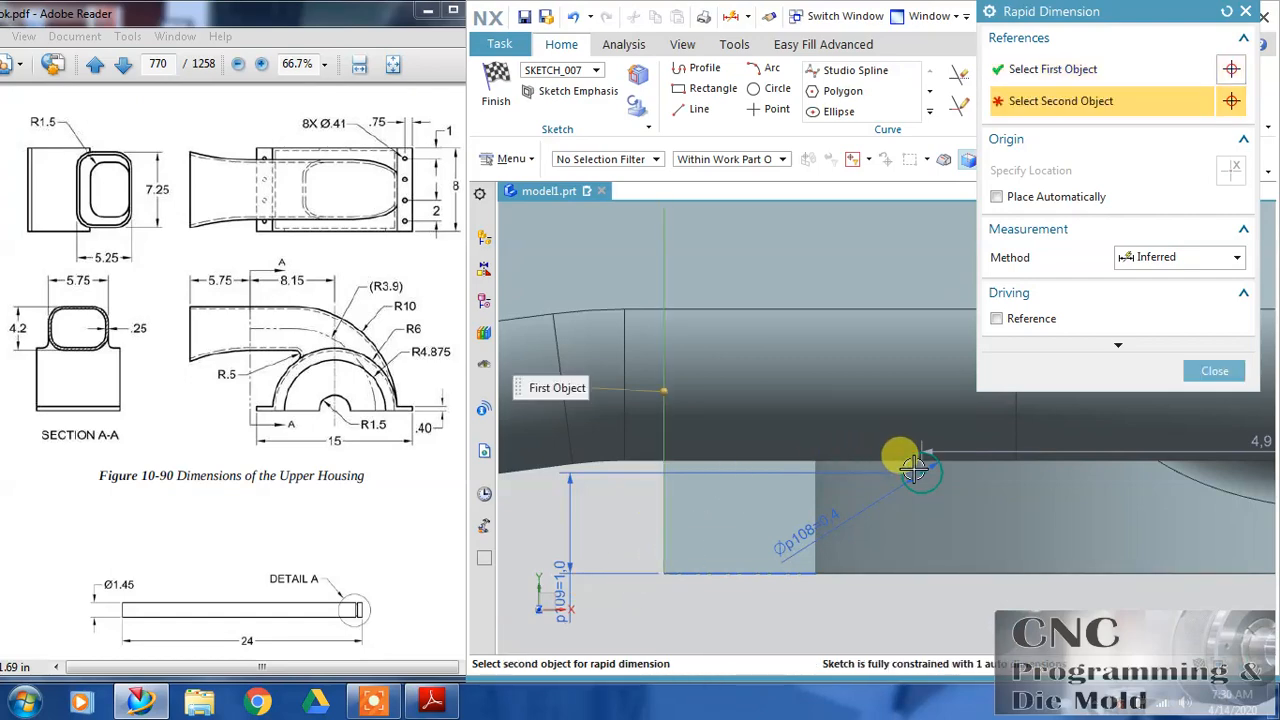
{"action": "left_click", "coordinate": [920, 472]}
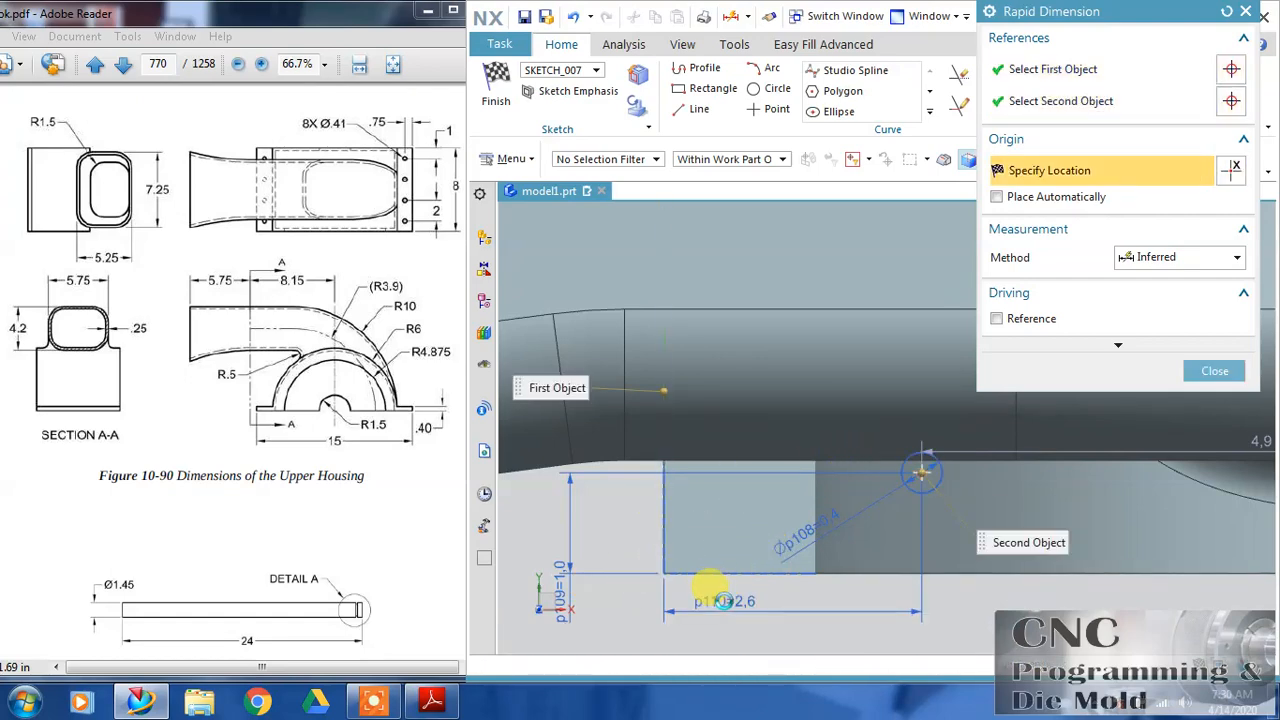
{"action": "left_click", "coordinate": [724, 600]}
{"action": "type", "text": ".75"}
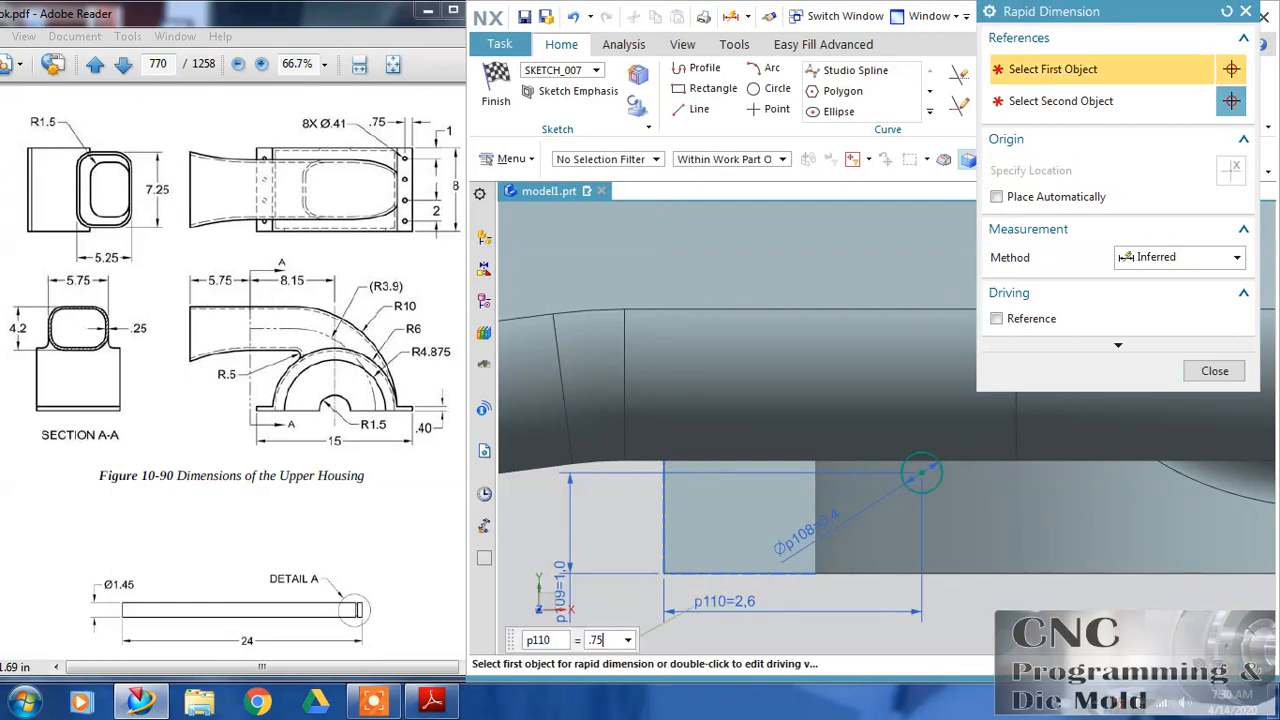
{"action": "key", "text": "Return"}
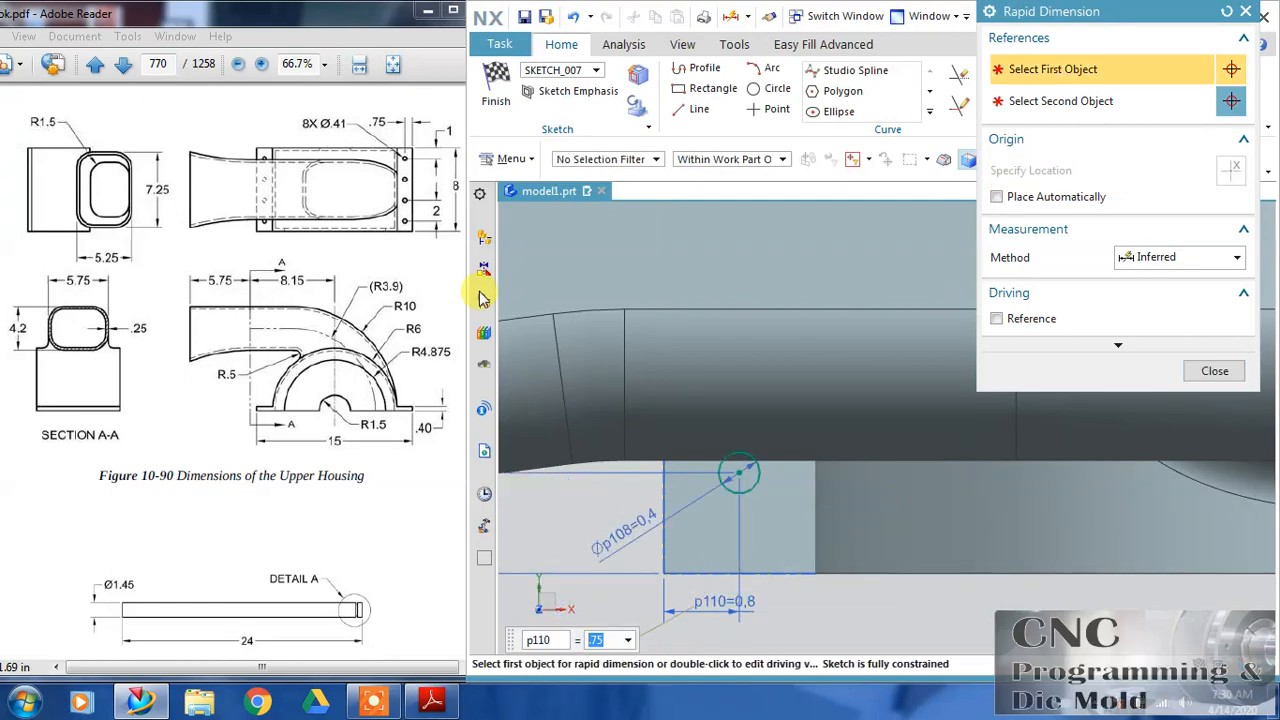
{"action": "left_click", "coordinate": [495, 88]}
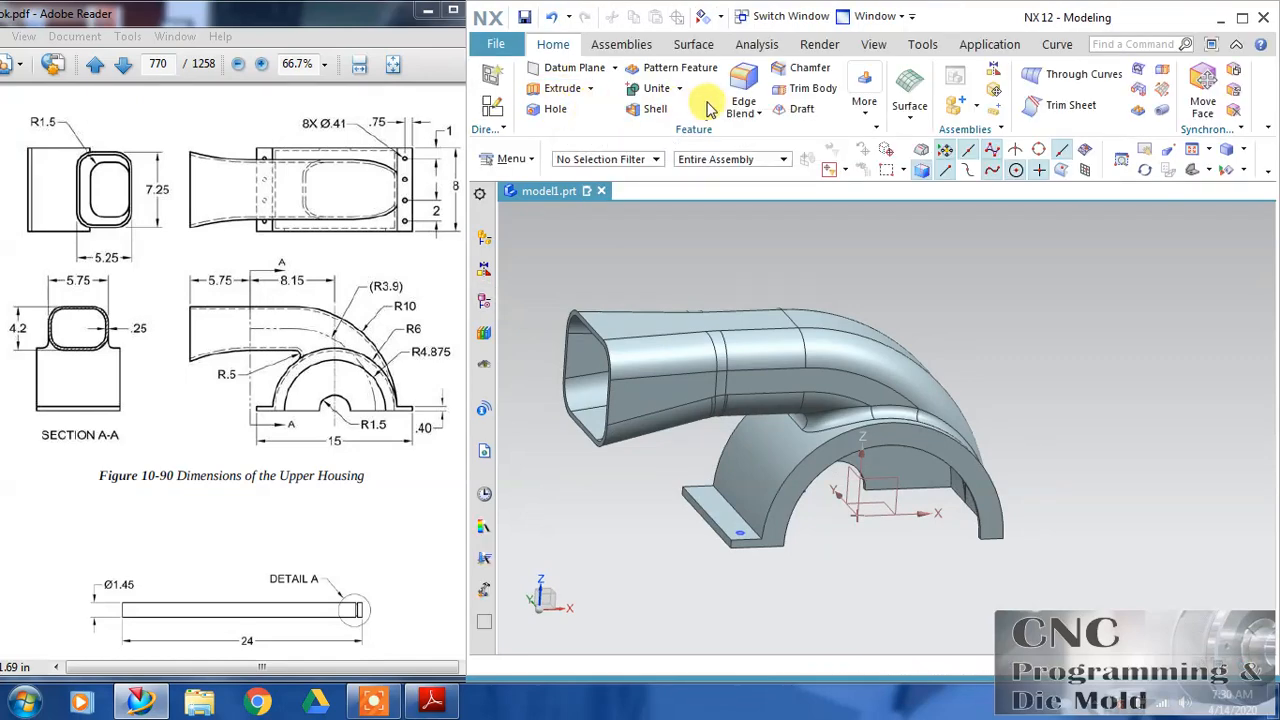
Step: Extrude the circle 1 mm downward as a subtraction to cut the hole through the flange
{"action": "left_click", "coordinate": [562, 89]}
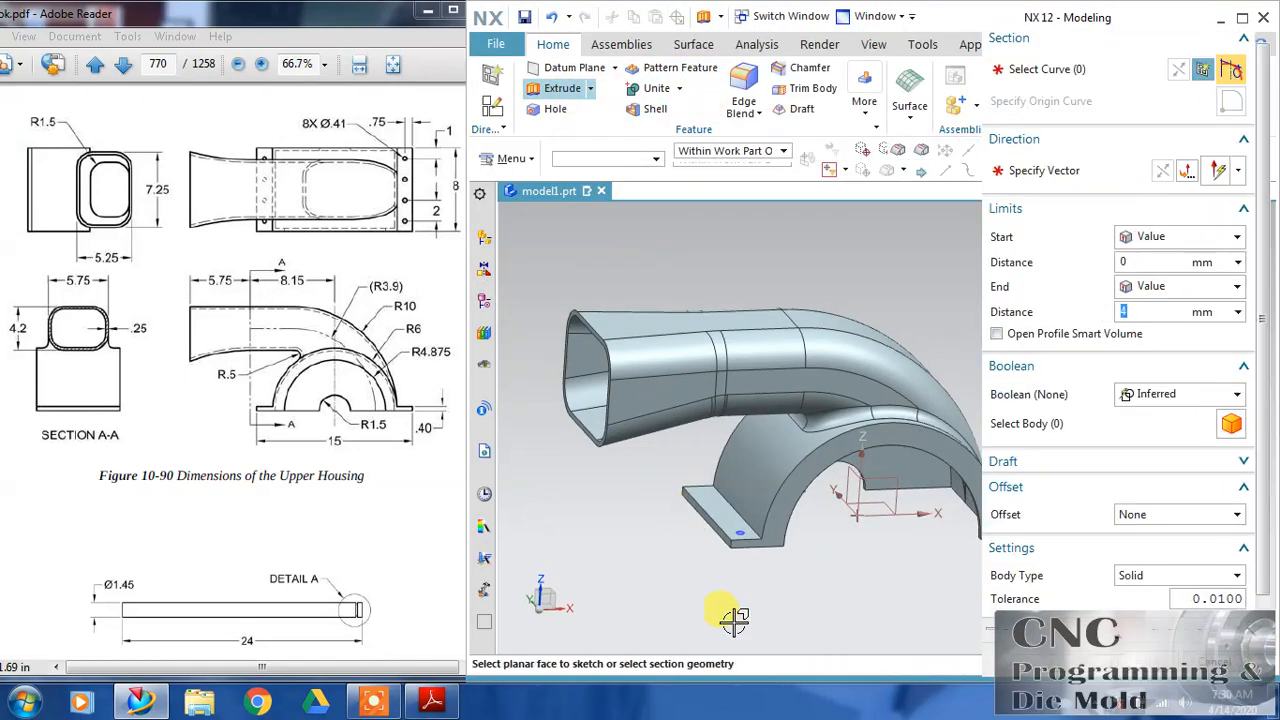
{"action": "scroll", "coordinate": [738, 515], "scroll_direction": "up", "scroll_amount": 5}
{"action": "left_click", "coordinate": [737, 491]}
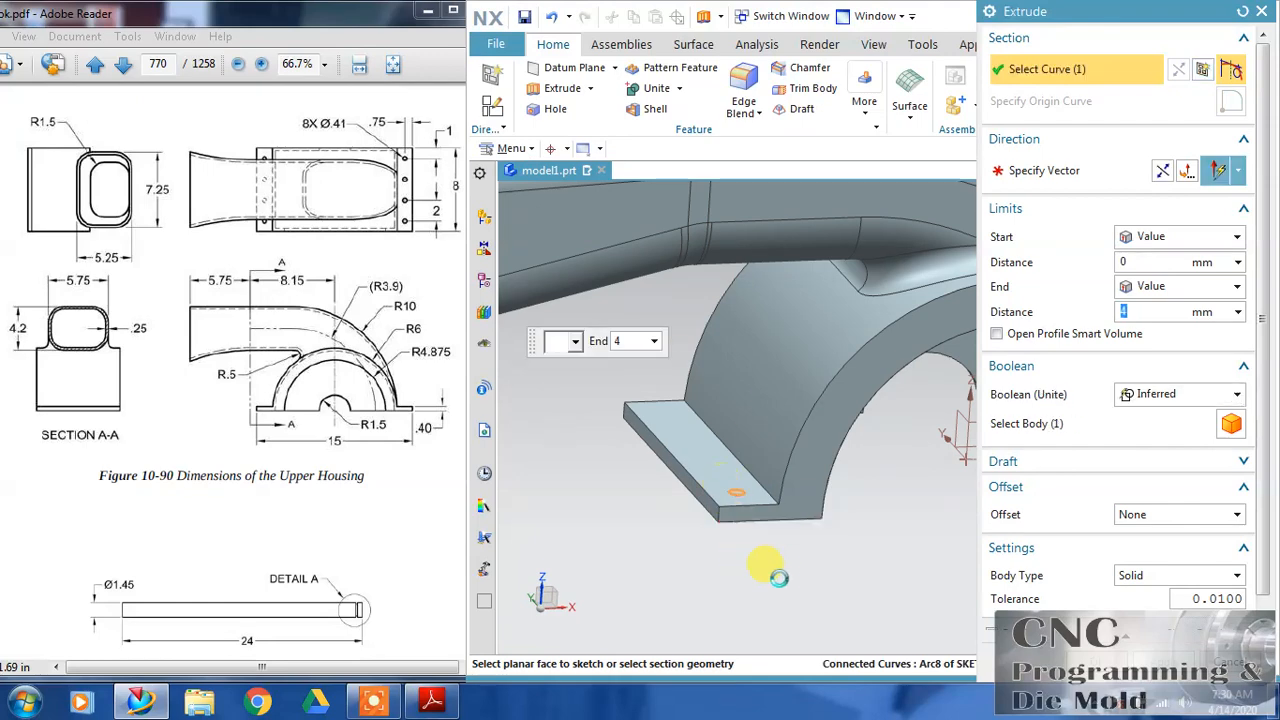
{"action": "left_click", "coordinate": [1166, 174]}
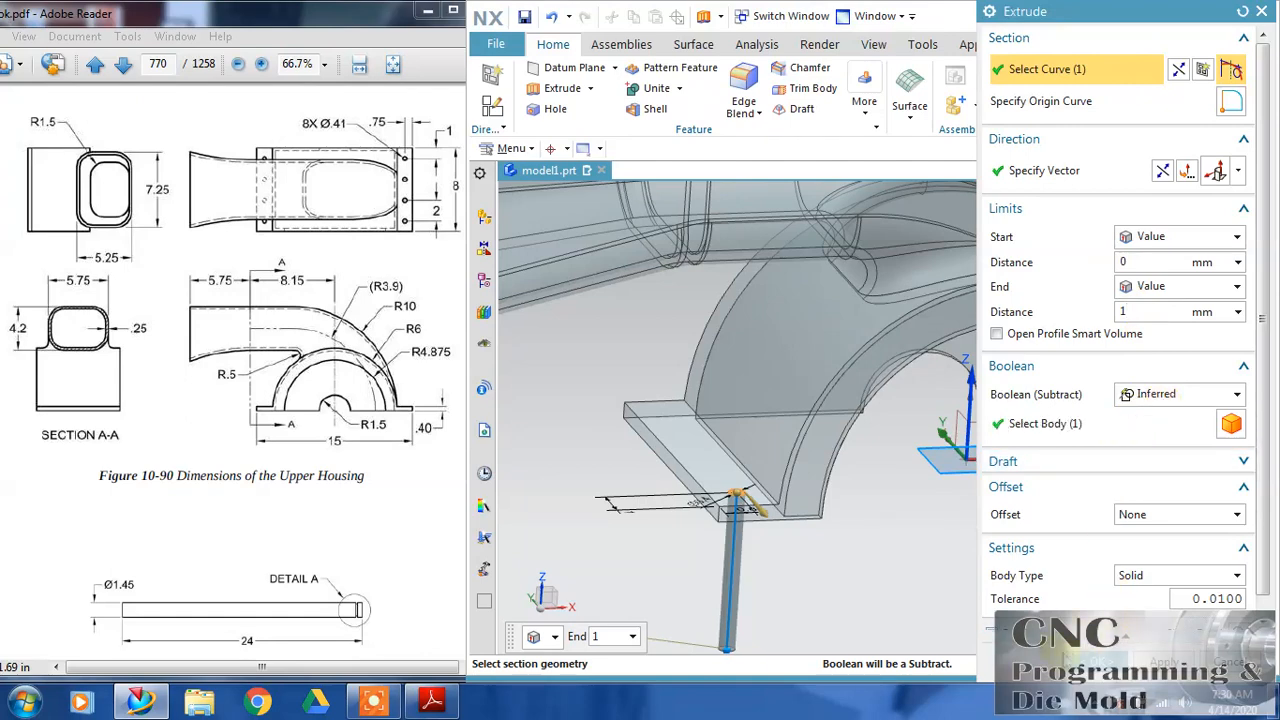
{"action": "left_click", "coordinate": [1098, 662]}
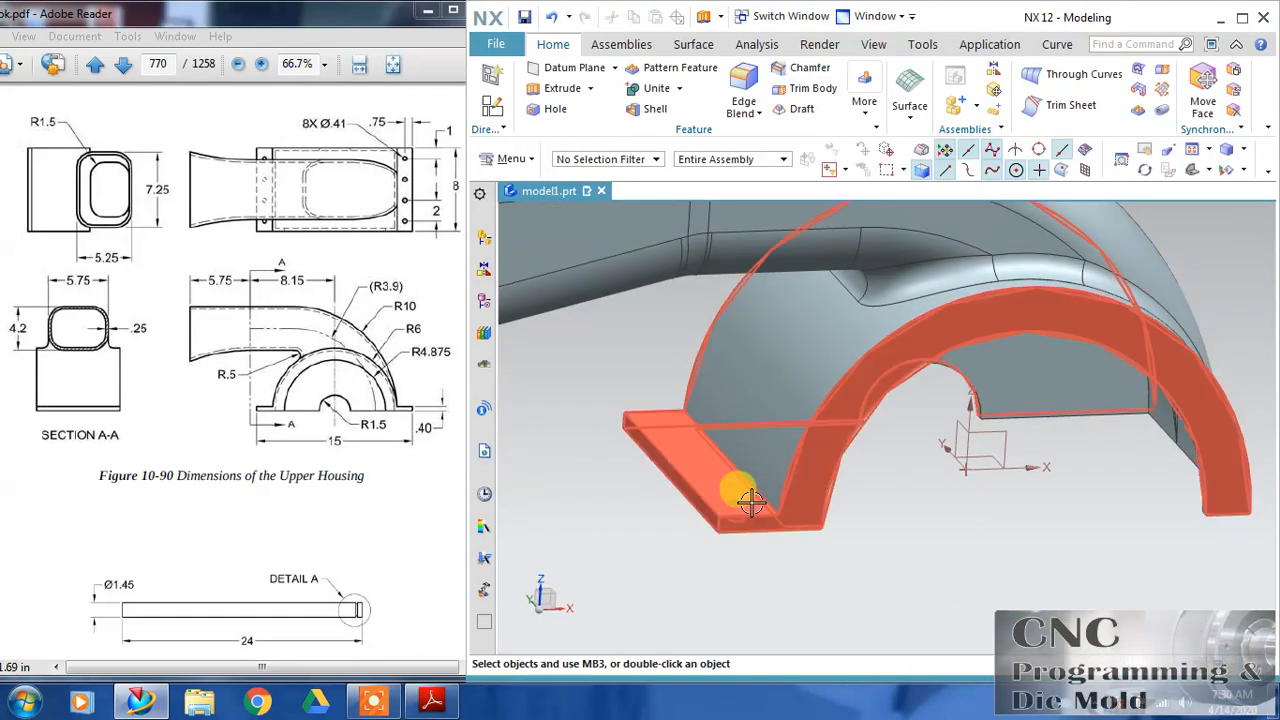
Step: Mirror the extruded mounting flange about the YZ plane of the datum coordinate system to the housing's opposite side
{"action": "scroll", "coordinate": [952, 530], "scroll_direction": "down", "scroll_amount": 3}
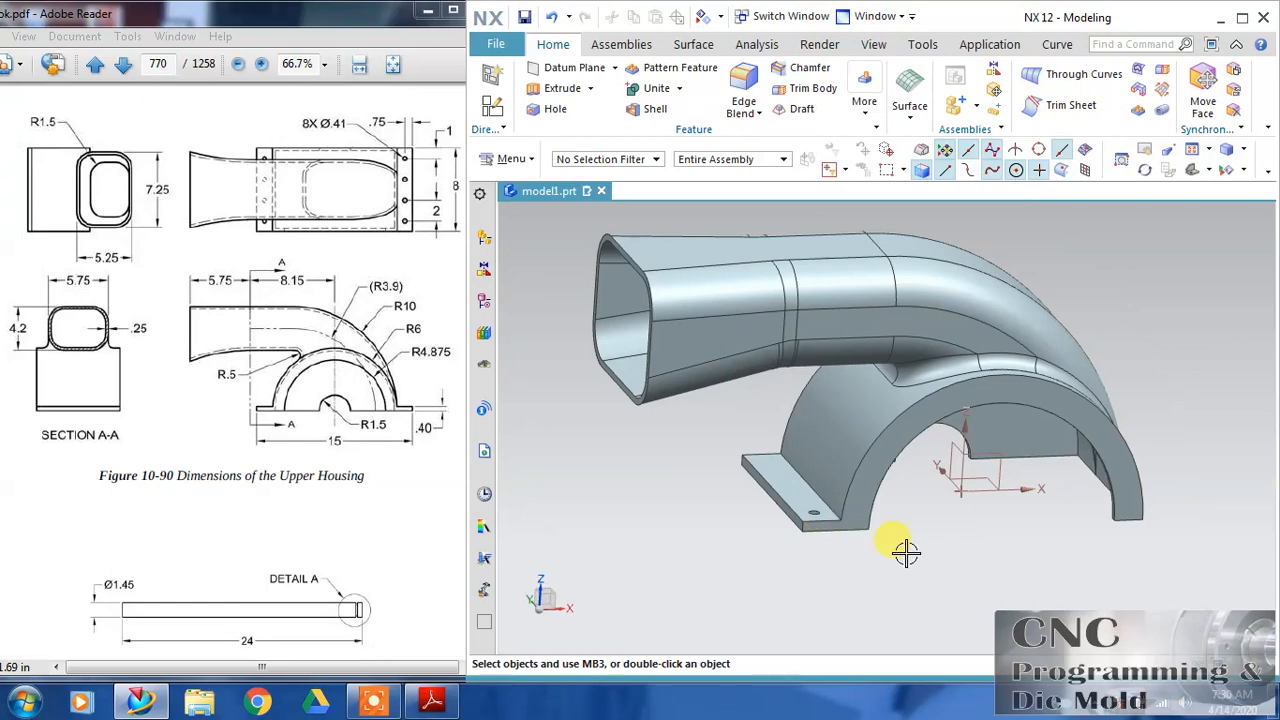
{"action": "mouse_move", "coordinate": [905, 552]}
{"action": "middle_mouse_down"}
{"action": "mouse_move", "coordinate": [886, 563]}
{"action": "mouse_move", "coordinate": [896, 557]}
{"action": "middle_mouse_up"}
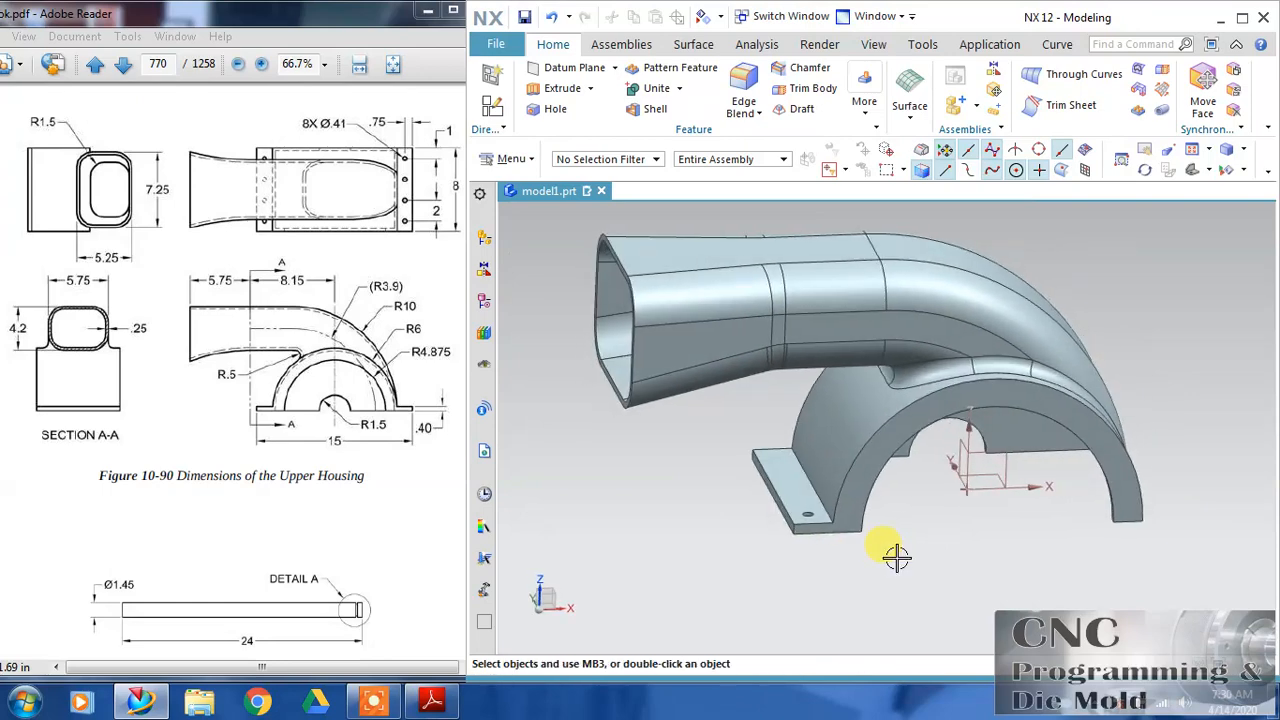
{"action": "left_click", "coordinate": [862, 102]}
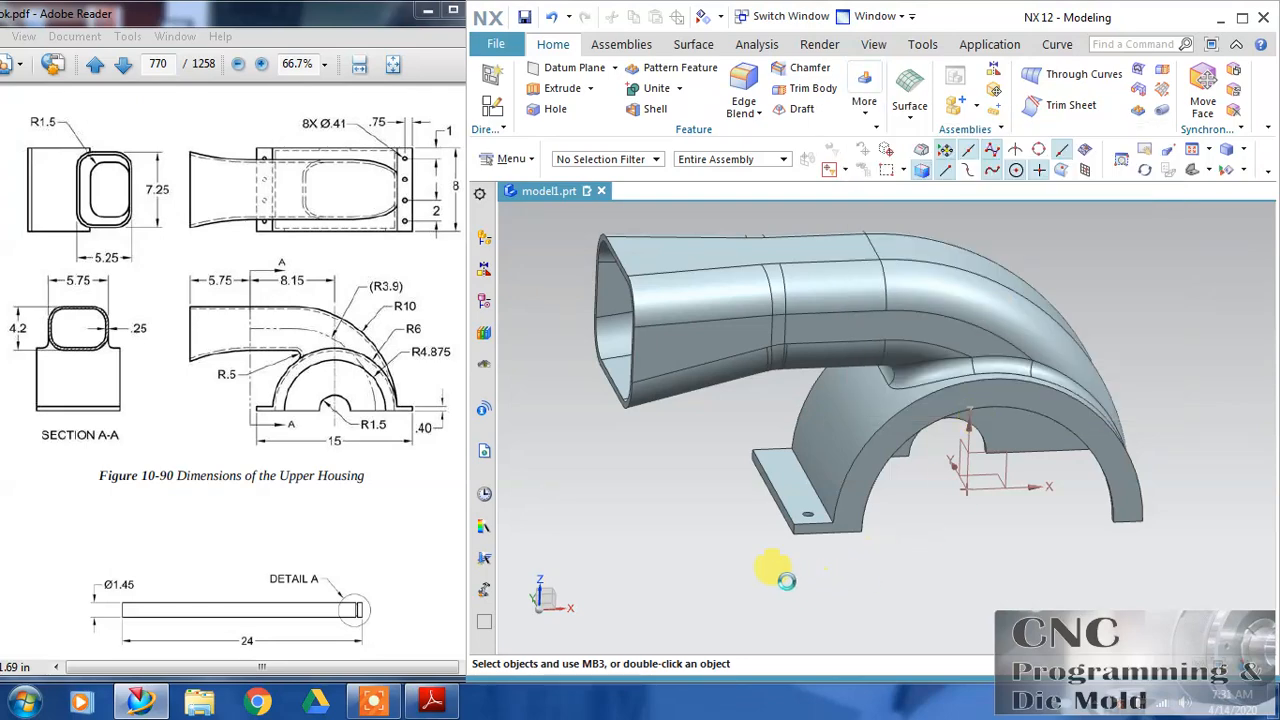
{"action": "left_click", "coordinate": [783, 487]}
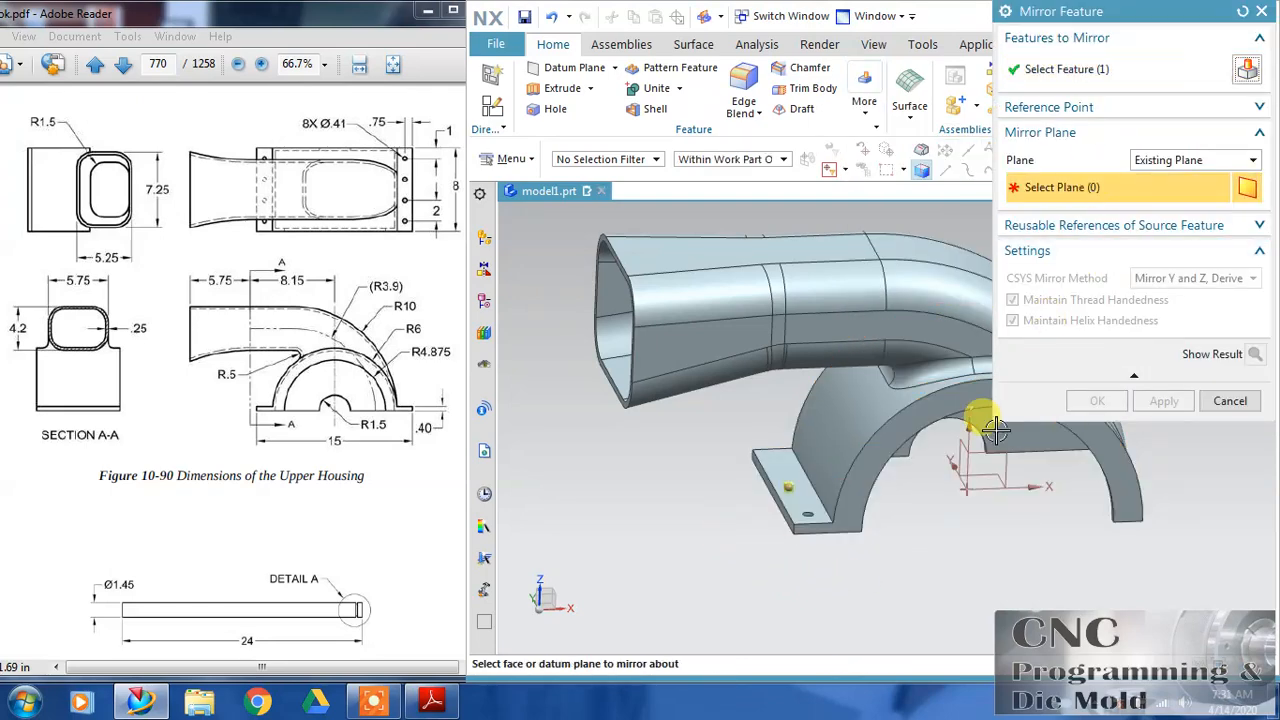
{"action": "left_click", "coordinate": [957, 445]}
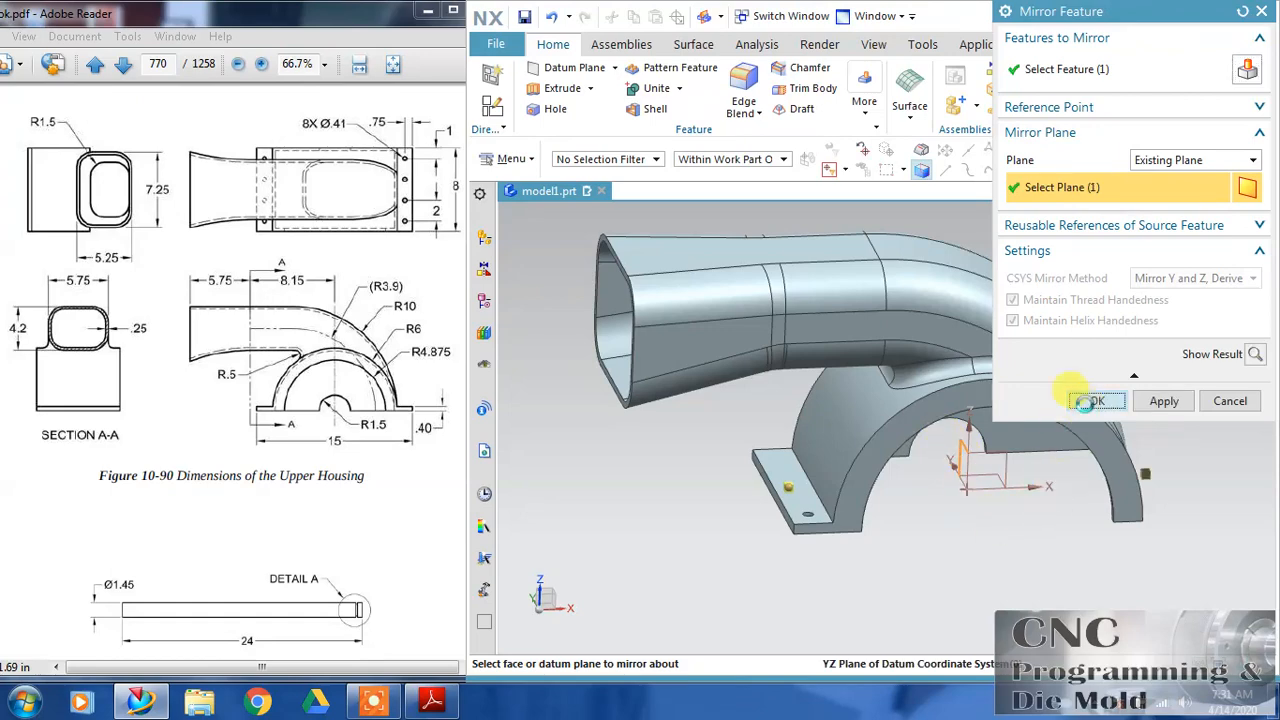
{"action": "left_click", "coordinate": [1085, 401]}
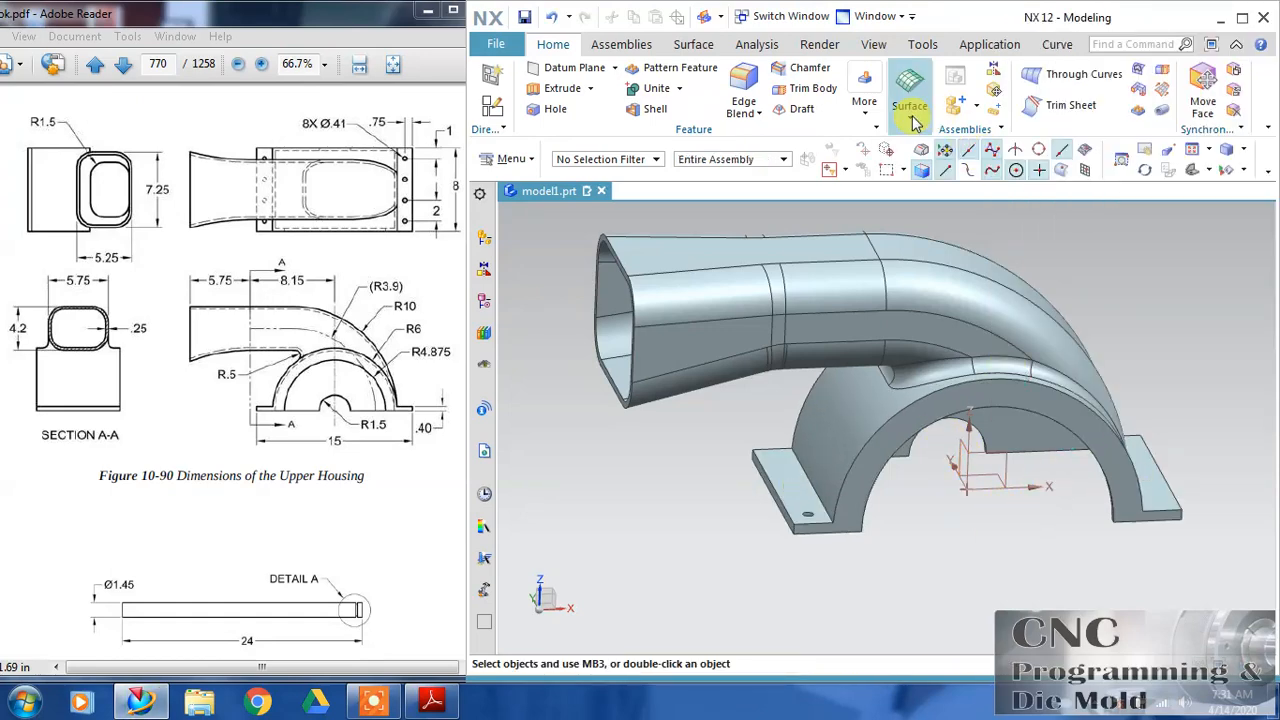
Step: Pattern the flange hole linearly with 4 instances at 2 mm pitch along the flange and 2 instances at 13.5 mm pitch along X
{"action": "left_click", "coordinate": [864, 100]}
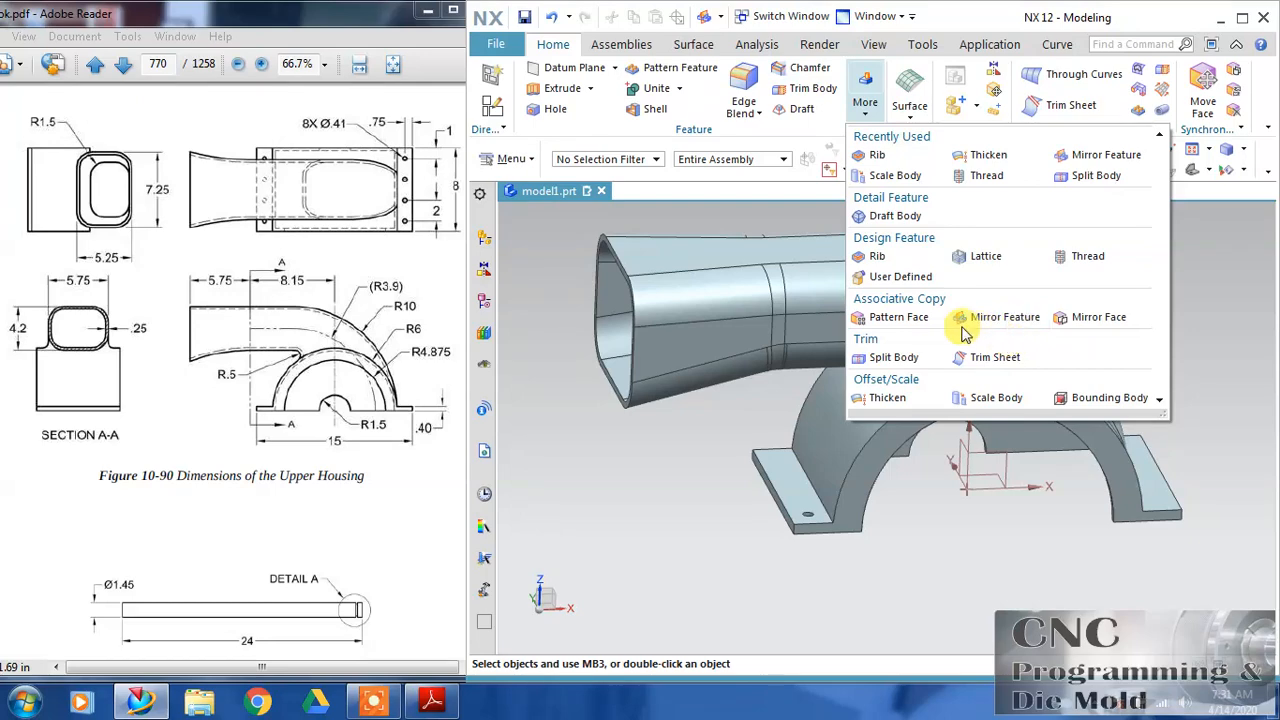
{"action": "left_click", "coordinate": [1118, 97]}
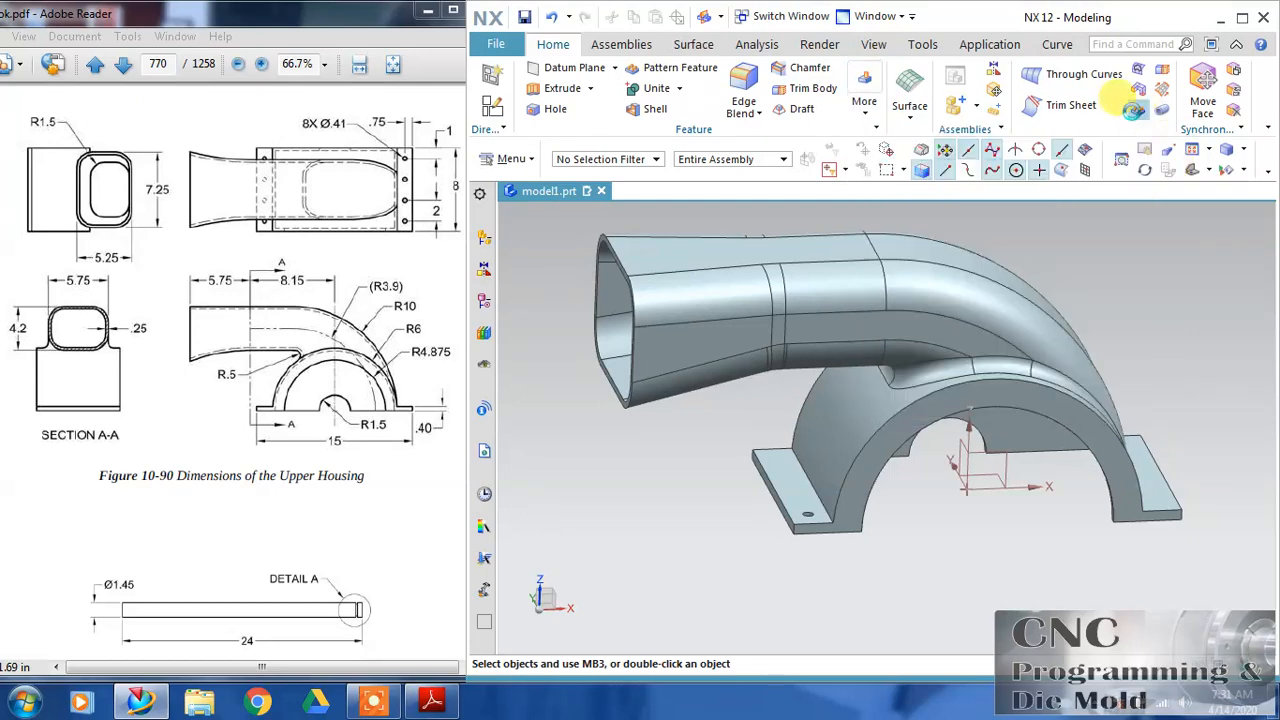
{"action": "key", "text": "F4"}
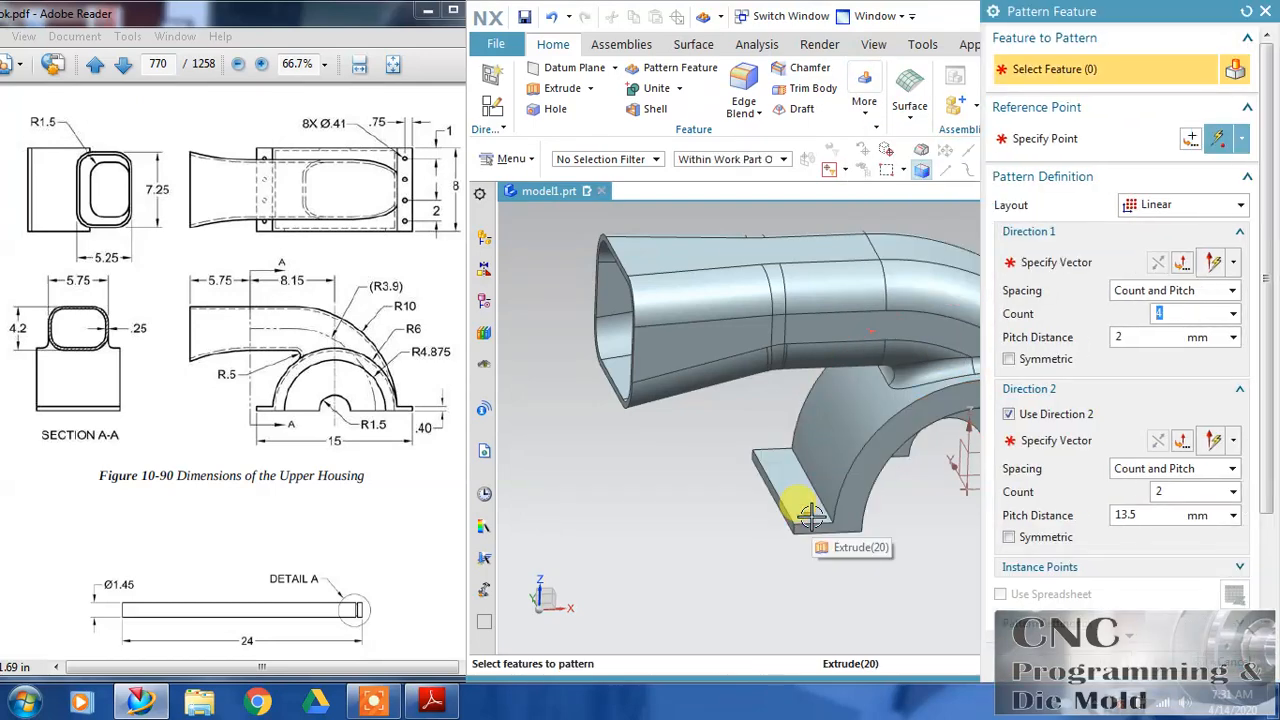
{"action": "left_click", "coordinate": [808, 514]}
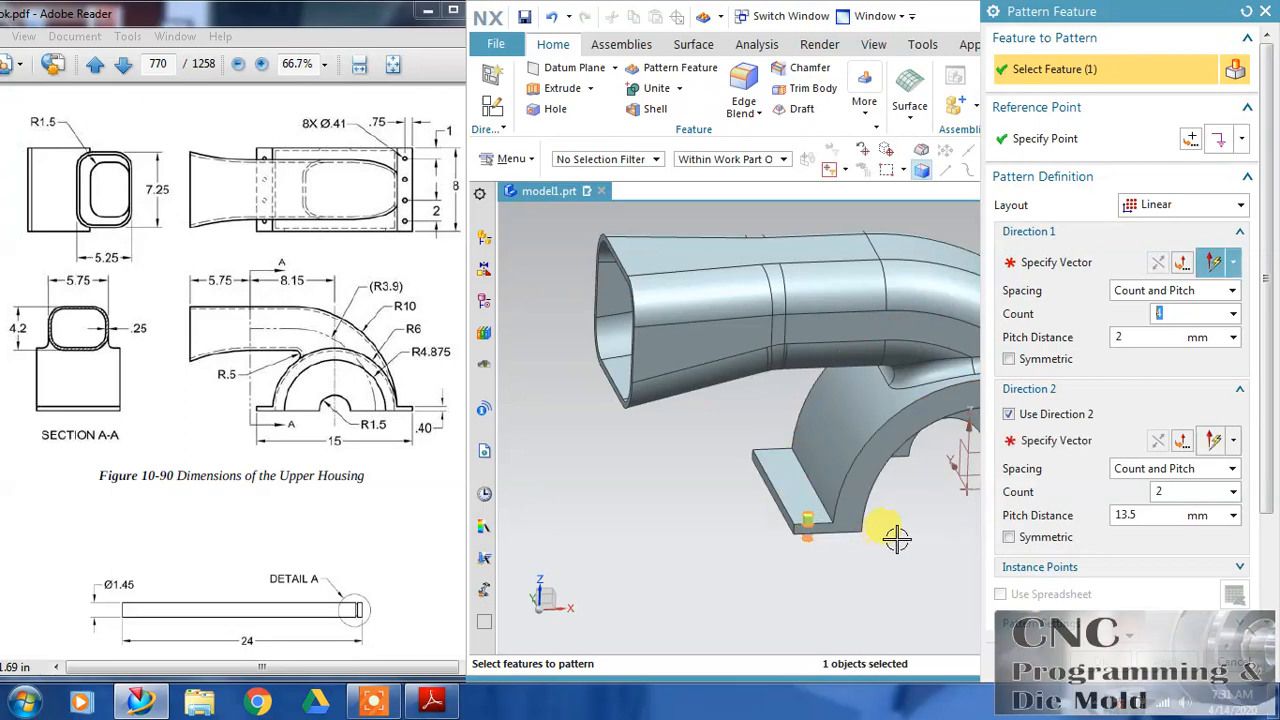
{"action": "left_click", "coordinate": [1097, 272]}
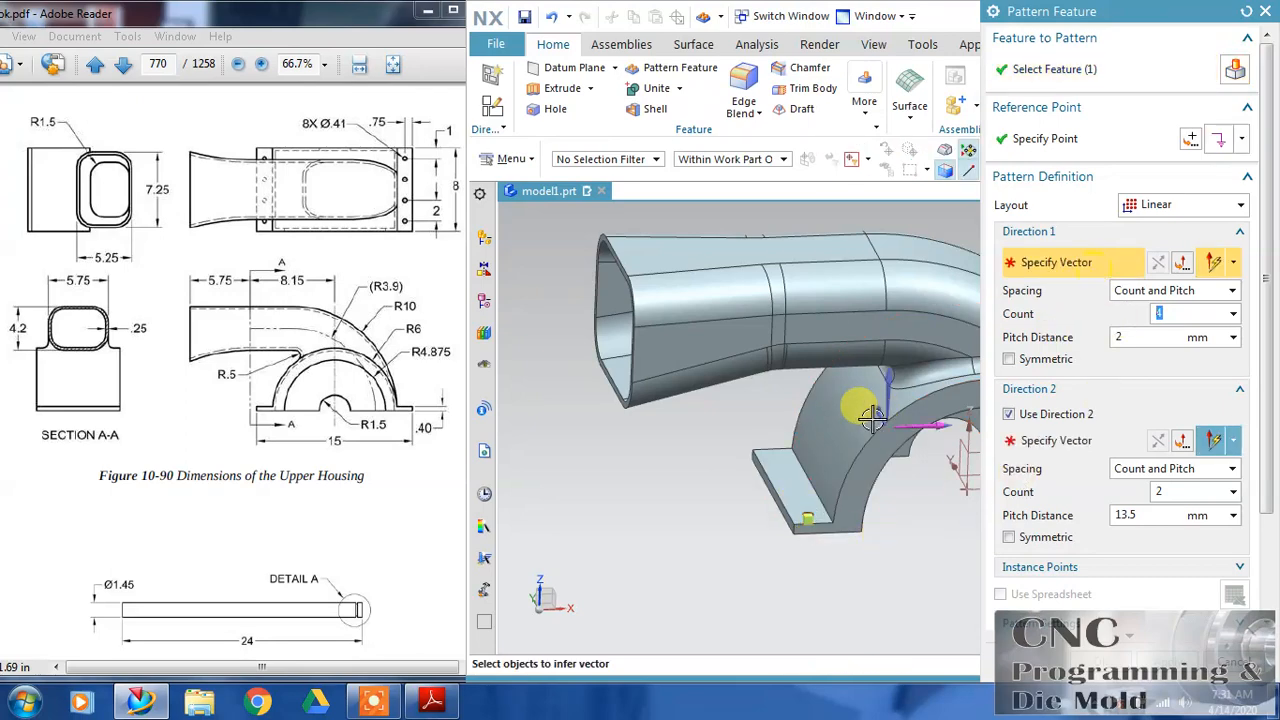
{"action": "left_click", "coordinate": [899, 502]}
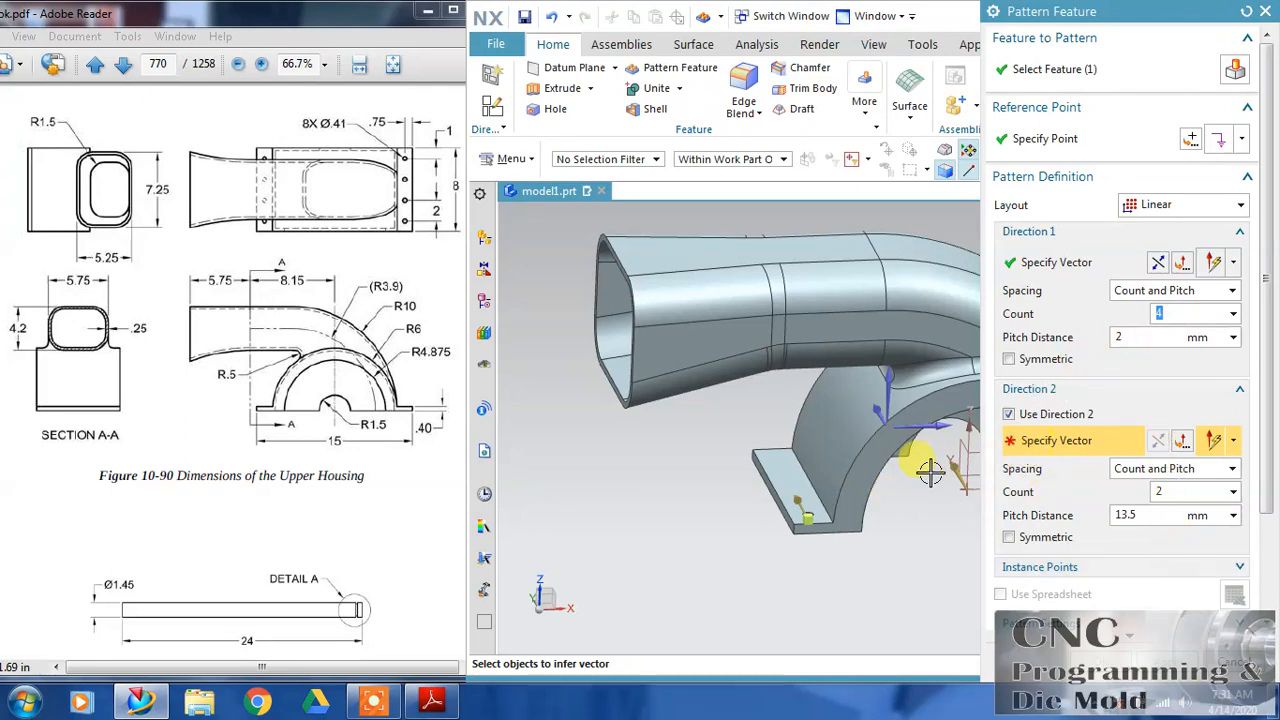
{"action": "left_click", "coordinate": [938, 428]}
{"action": "middle_click_drag", "start_coordinate": [928, 500], "coordinate": [734, 471]}
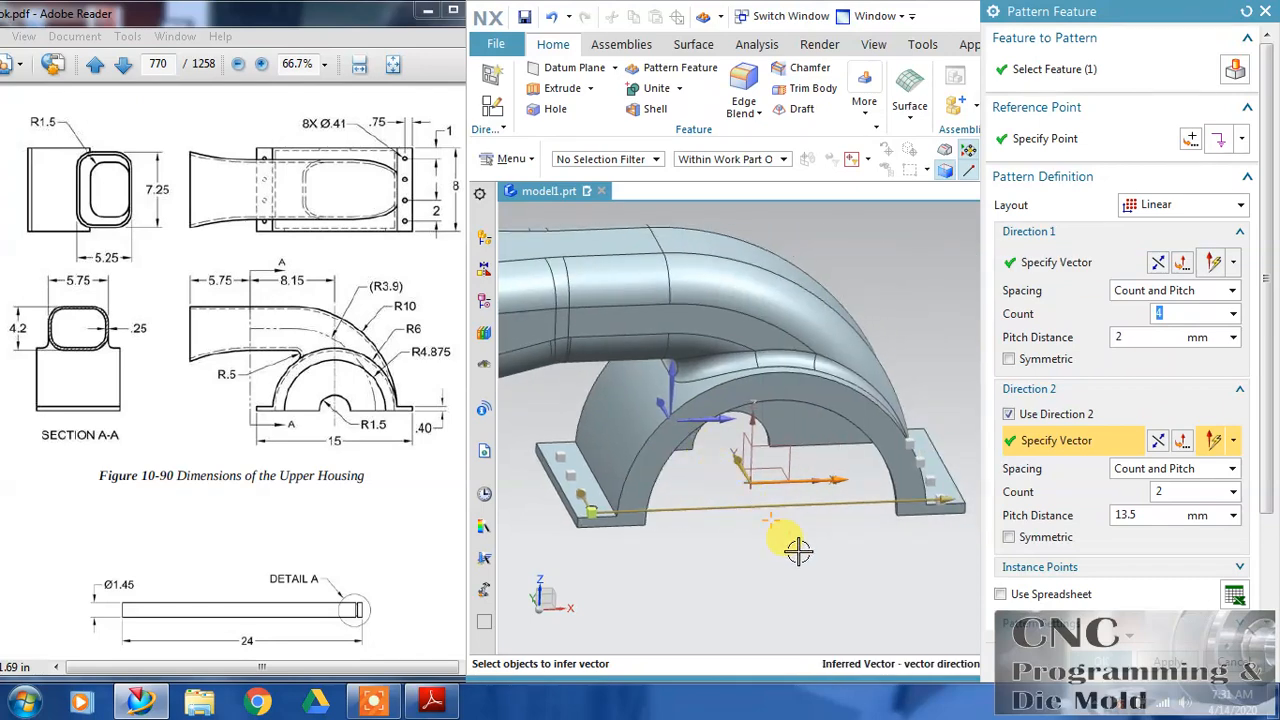
{"action": "left_click", "coordinate": [1079, 661]}
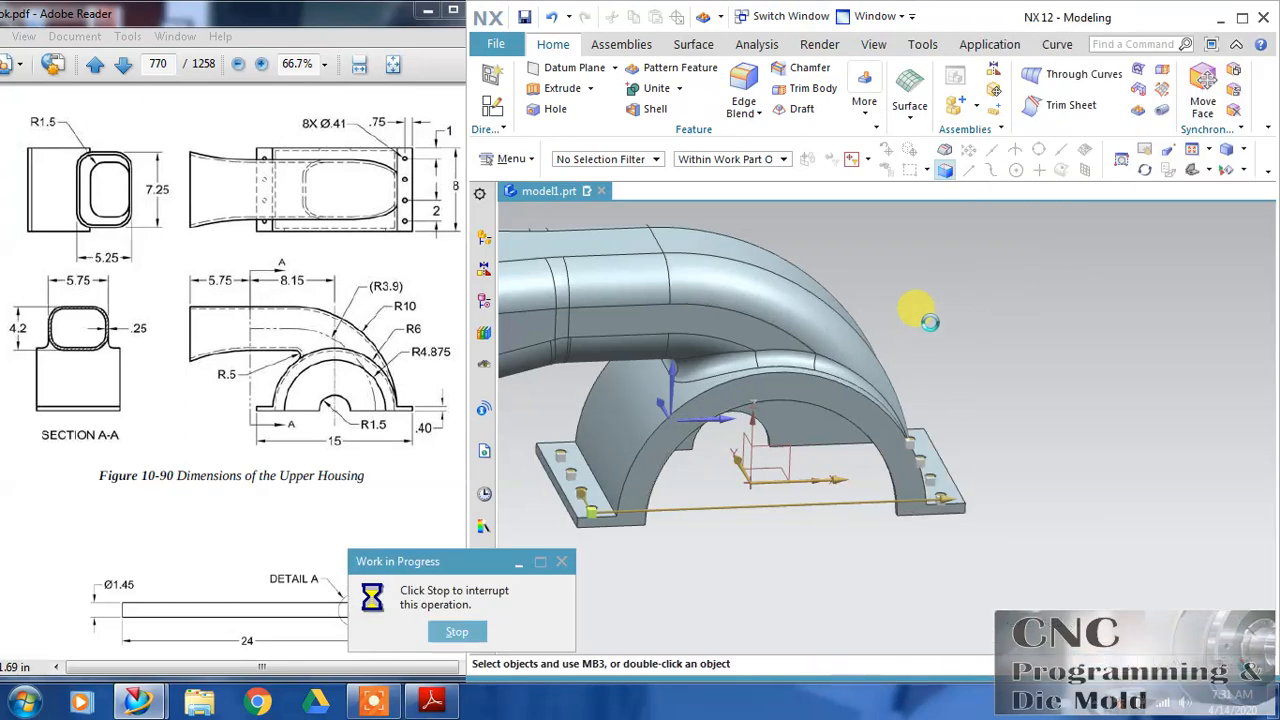
Step: Maximize the modeling window and change the display color of the whole housing body to the light orange-yellow of the Vibrant palette
{"action": "middle_click_drag", "start_coordinate": [932, 316], "coordinate": [1171, 391]}
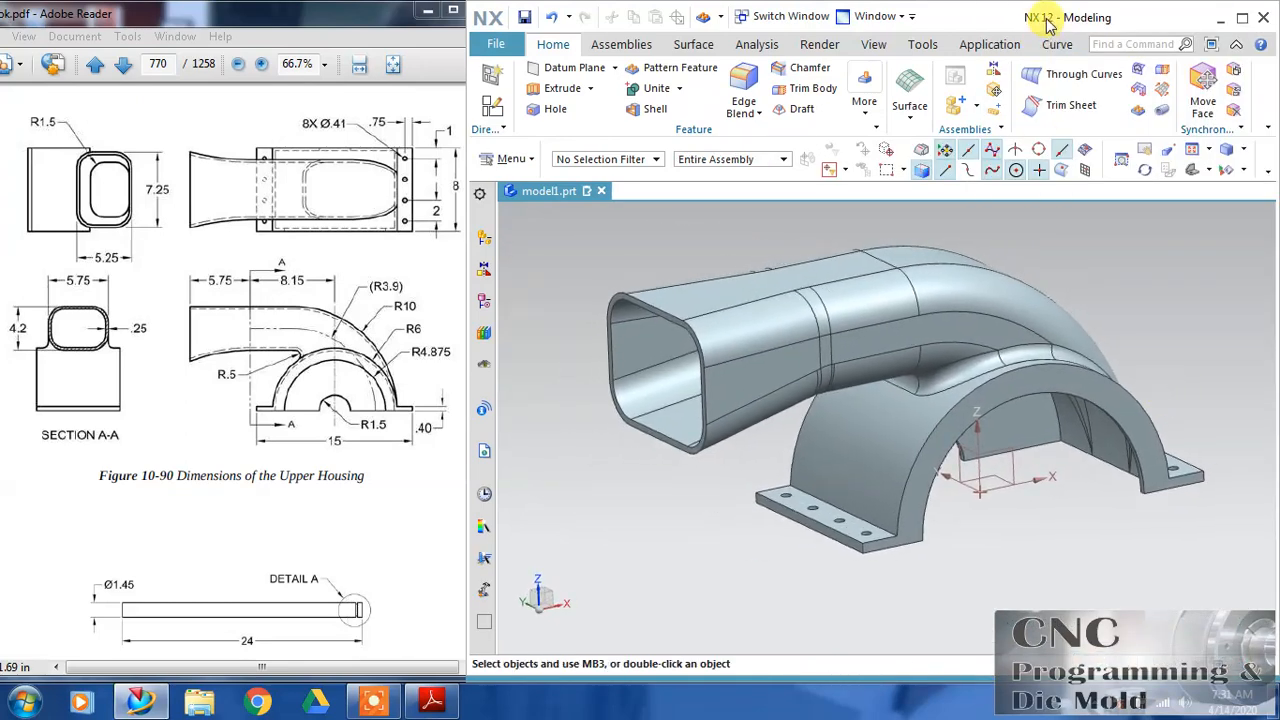
{"action": "double_click", "coordinate": [1047, 24]}
{"action": "left_click", "coordinate": [421, 35]}
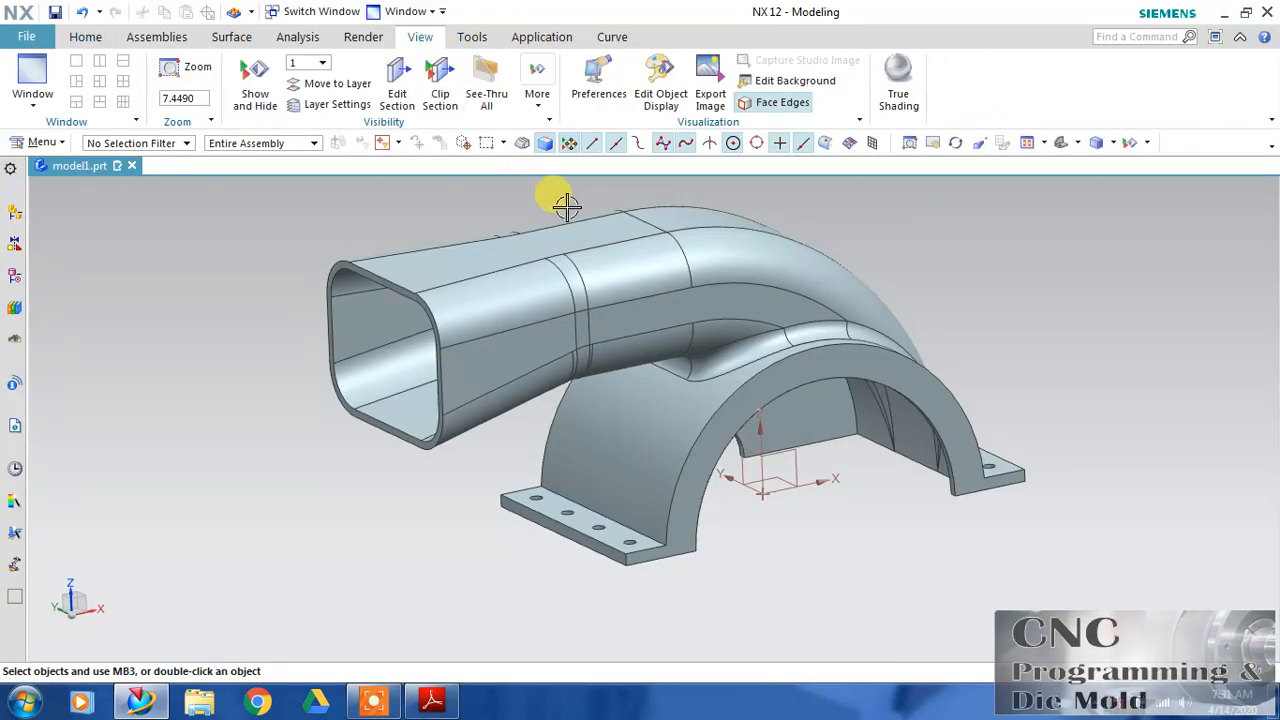
{"action": "left_click", "coordinate": [660, 85]}
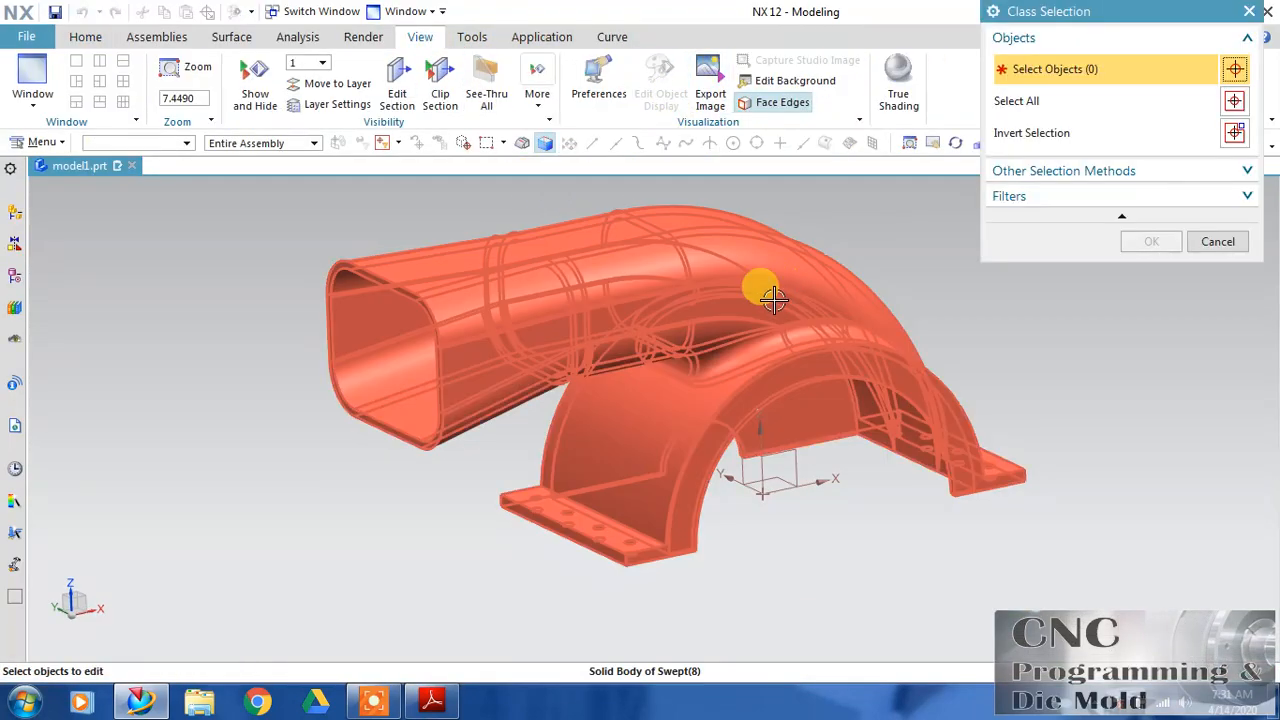
{"action": "left_click", "coordinate": [773, 298]}
{"action": "left_click", "coordinate": [1153, 241]}
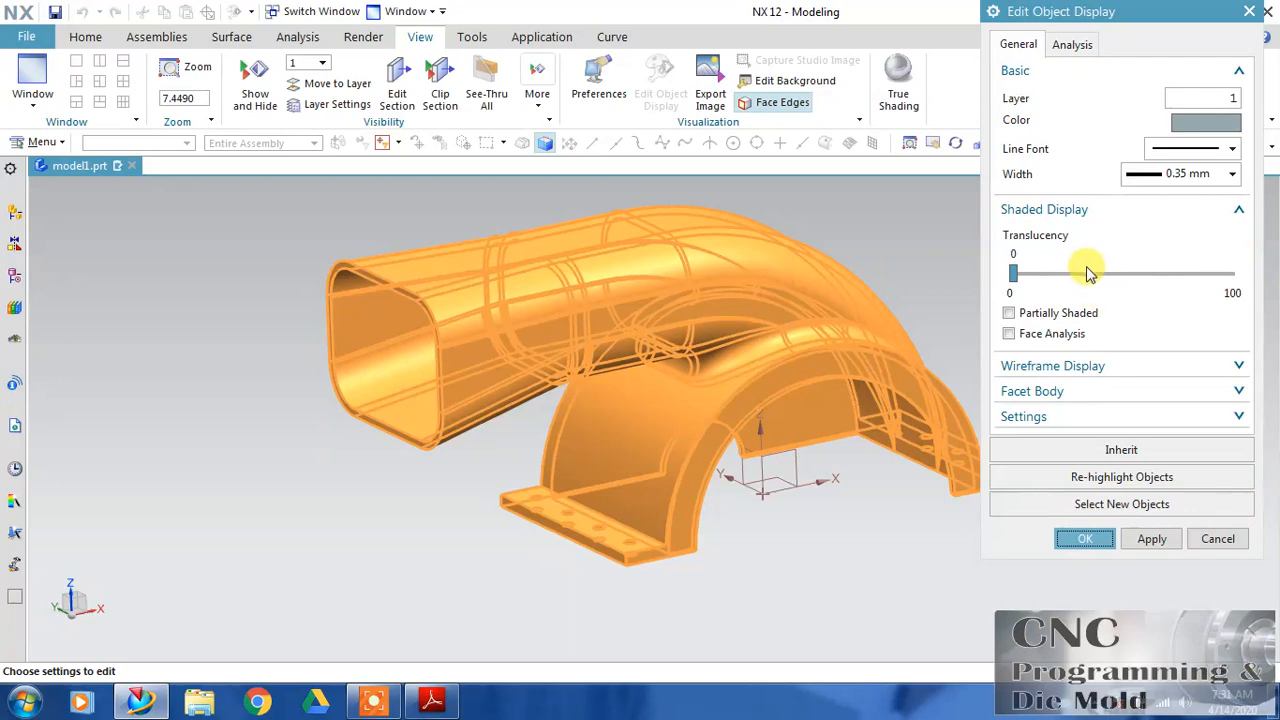
{"action": "left_click", "coordinate": [1185, 120]}
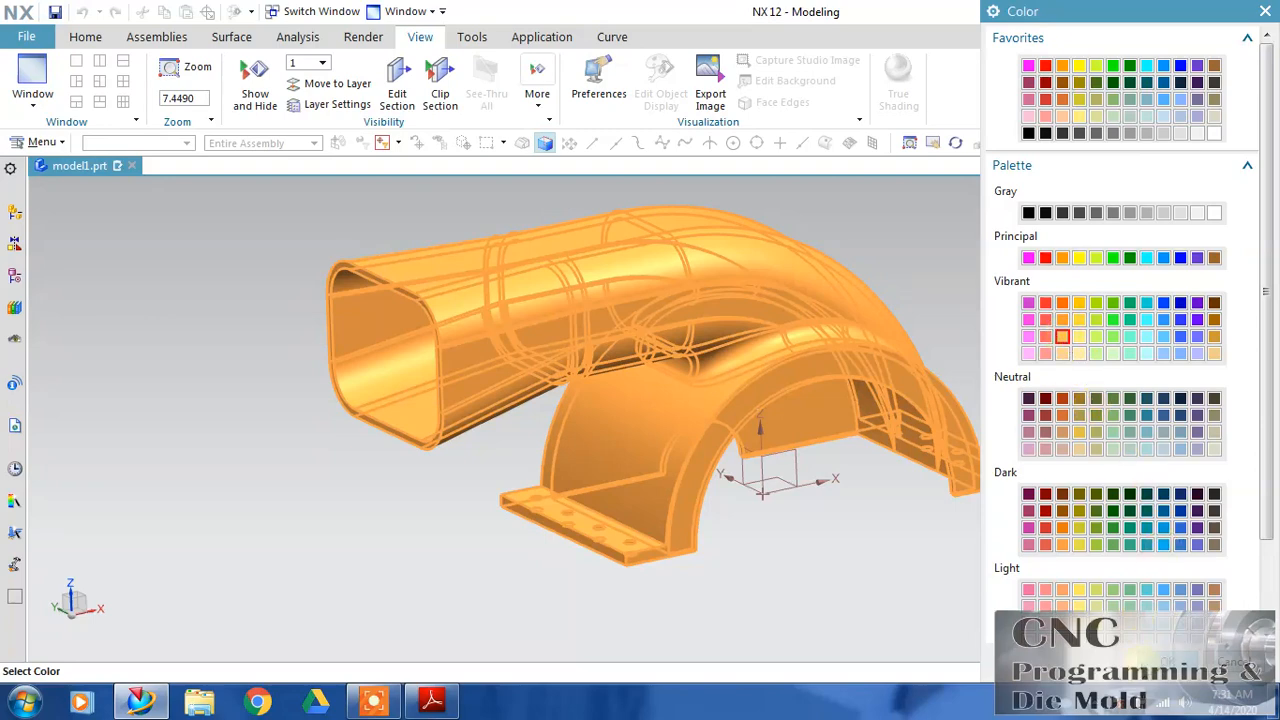
{"action": "left_click", "coordinate": [1145, 668]}
{"action": "left_click", "coordinate": [1100, 541]}
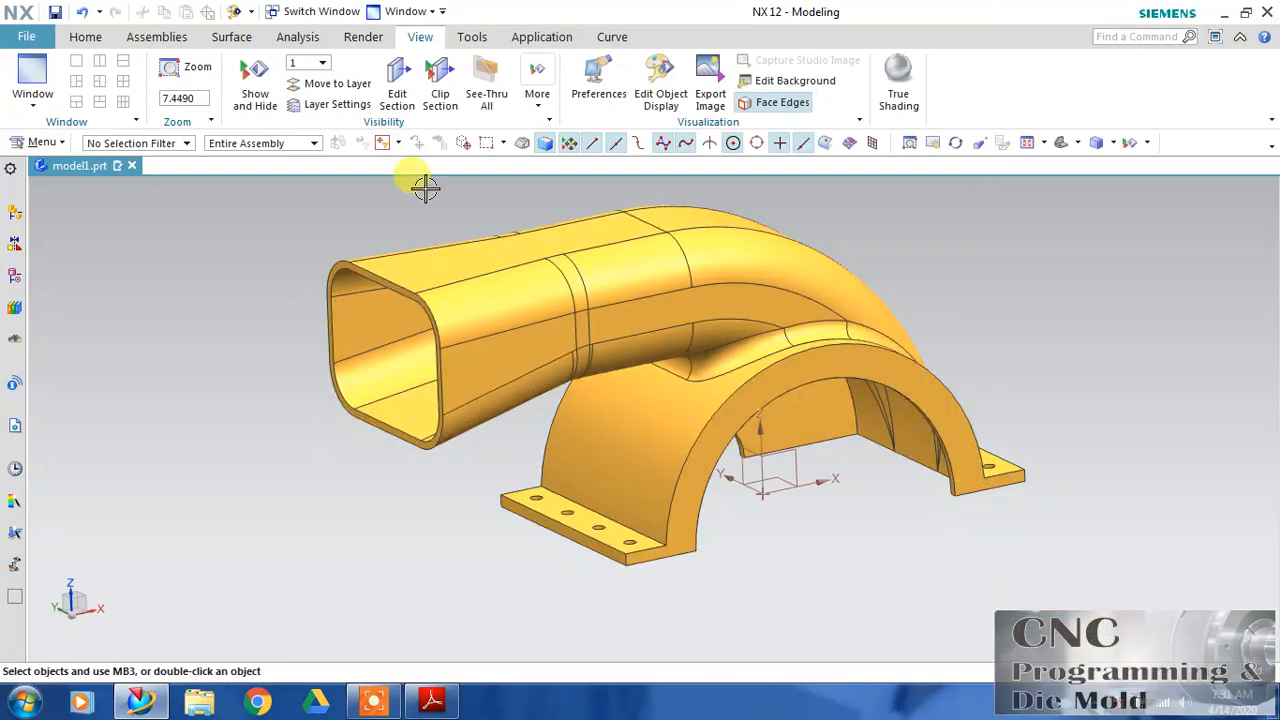
Step: Save the part under the name UPPER HOUSING in the folder D:\NX\NX ASSEMBLY
{"action": "left_click", "coordinate": [55, 12]}
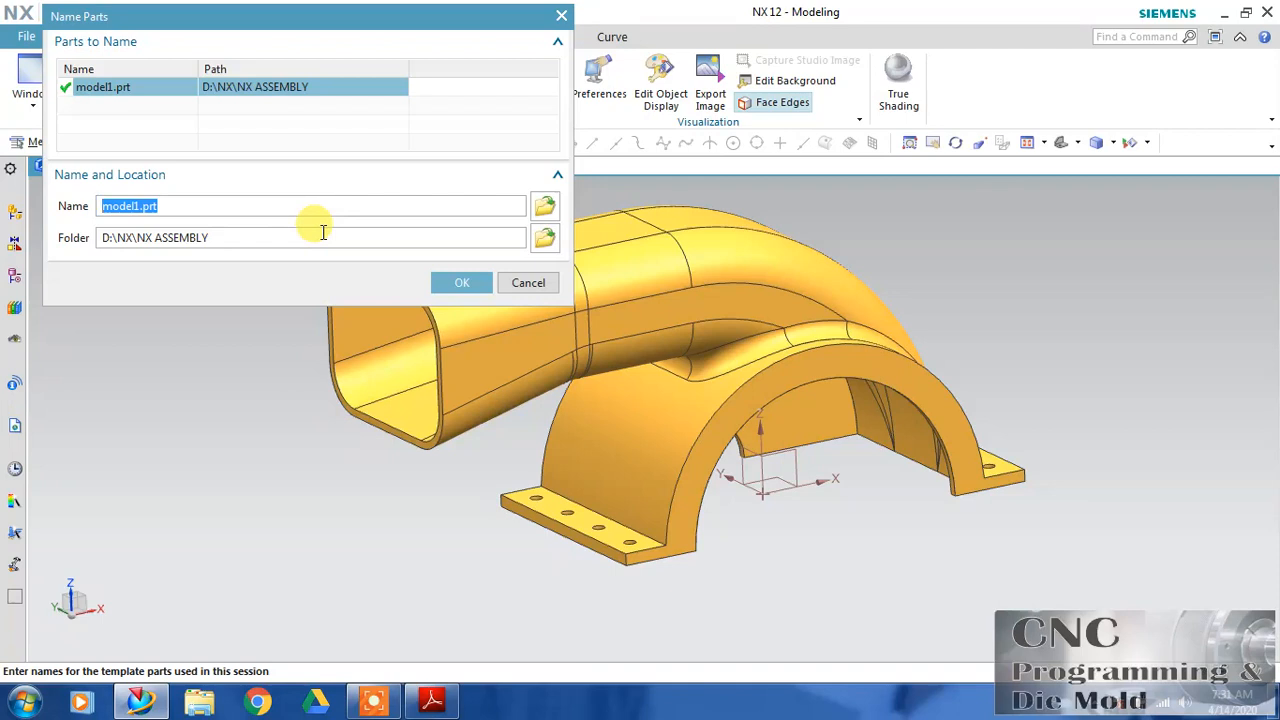
{"action": "type", "text": "U"}
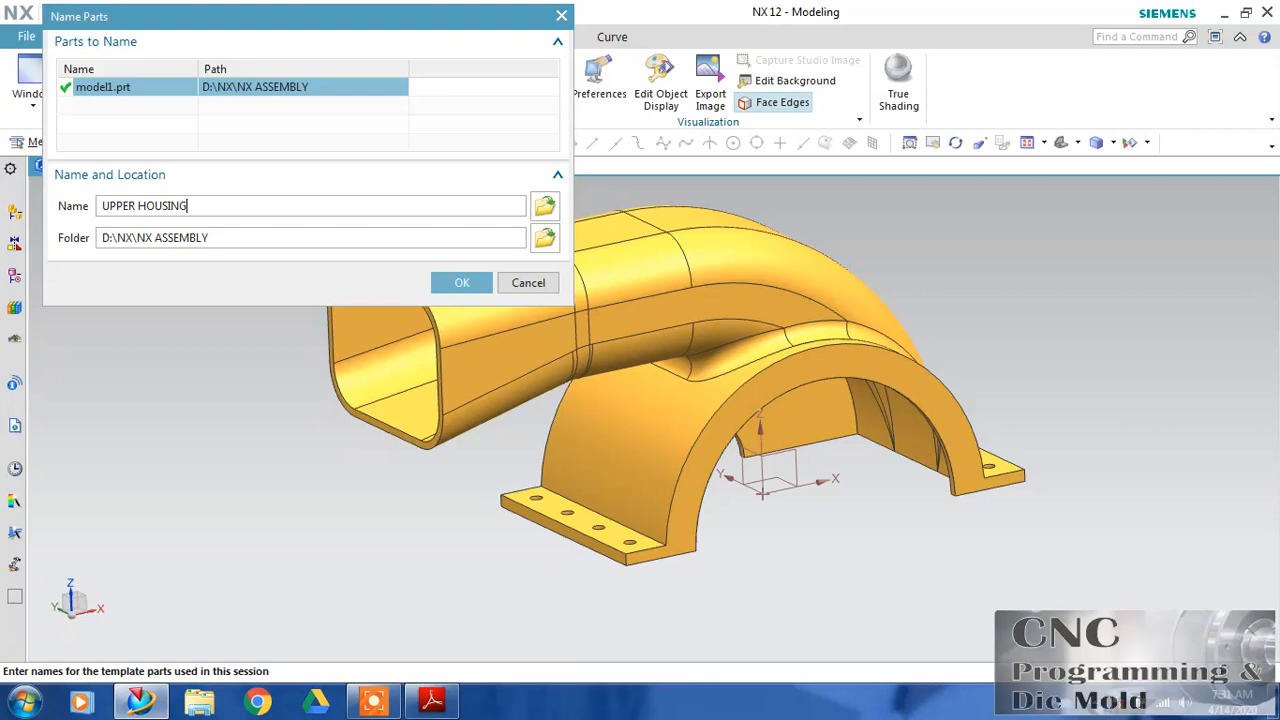
{"action": "type", "text": "PPER HOUSING"}
{"action": "key", "text": "Return"}
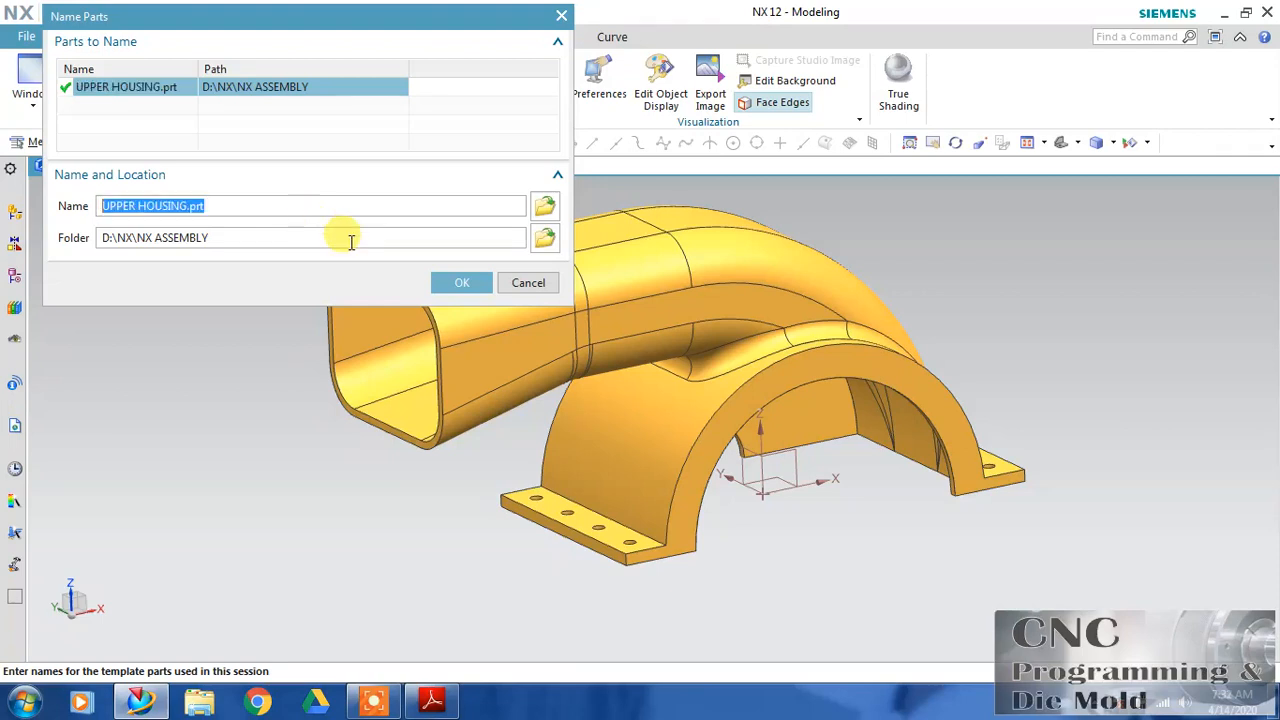
{"action": "left_click", "coordinate": [461, 282]}
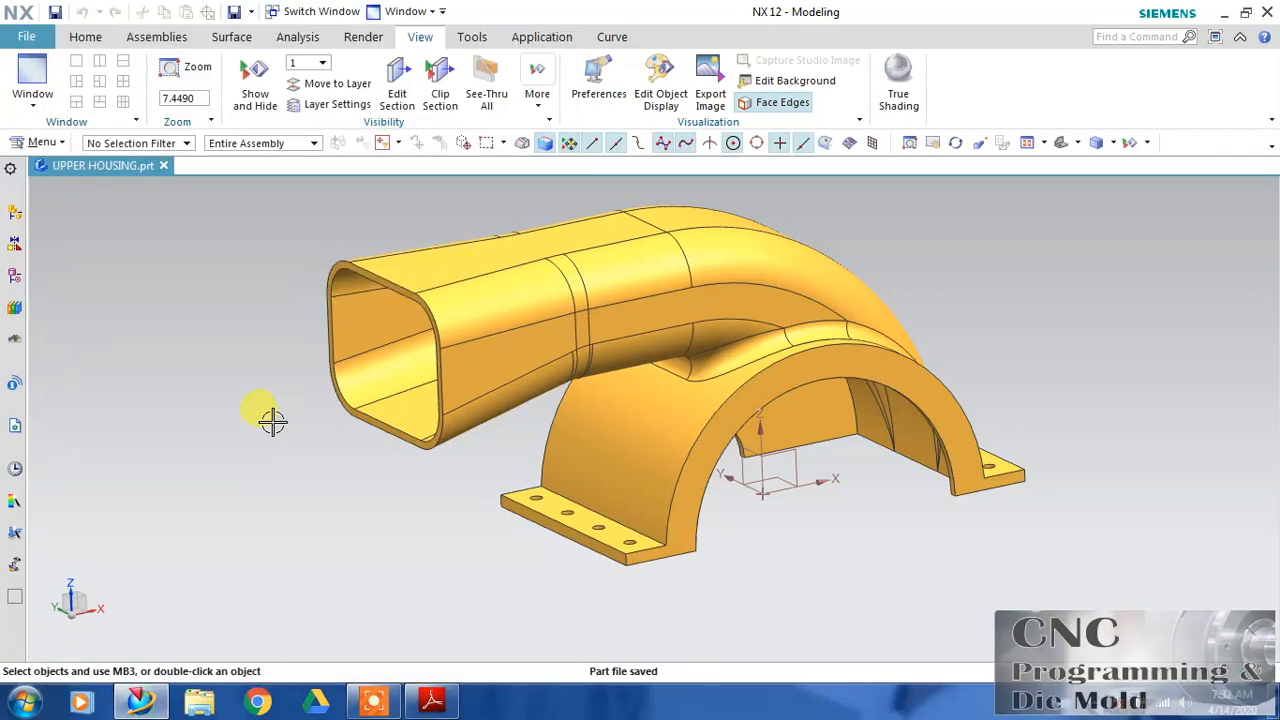